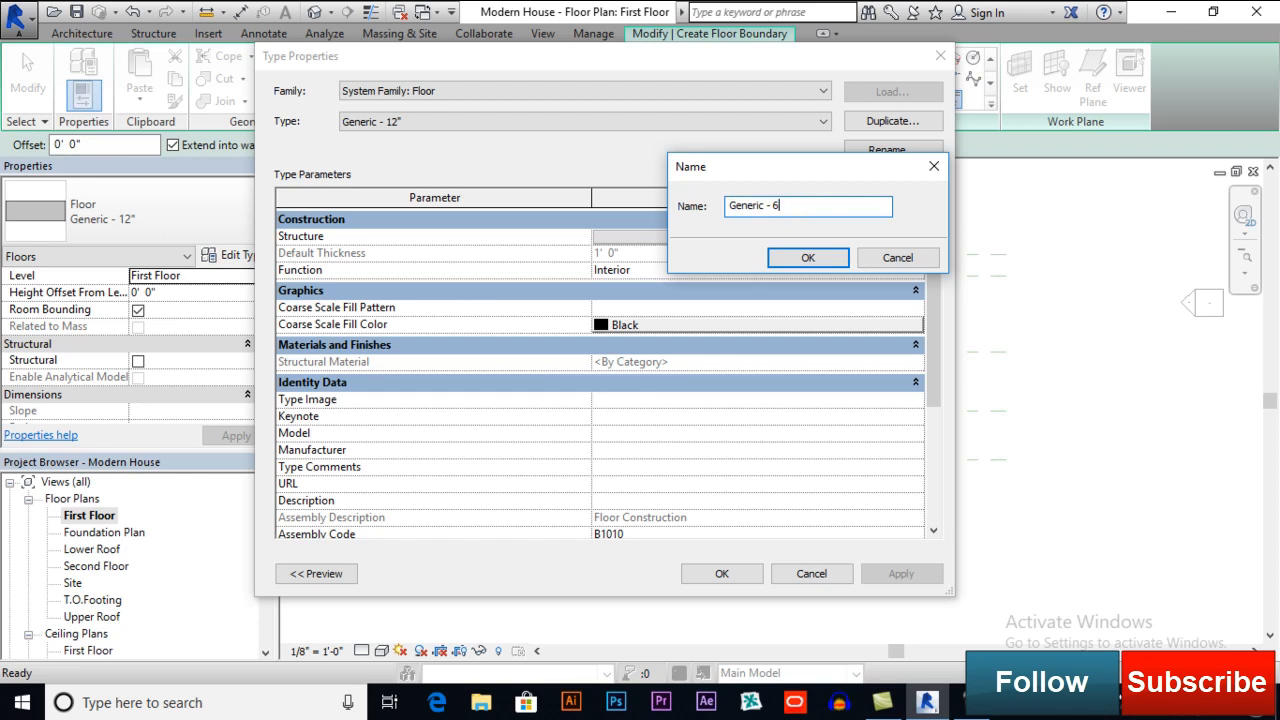
# - Name the duplicated floor type Generic - 6" and set its structure layer thickness to 6"
pyautogui.click(808, 257)
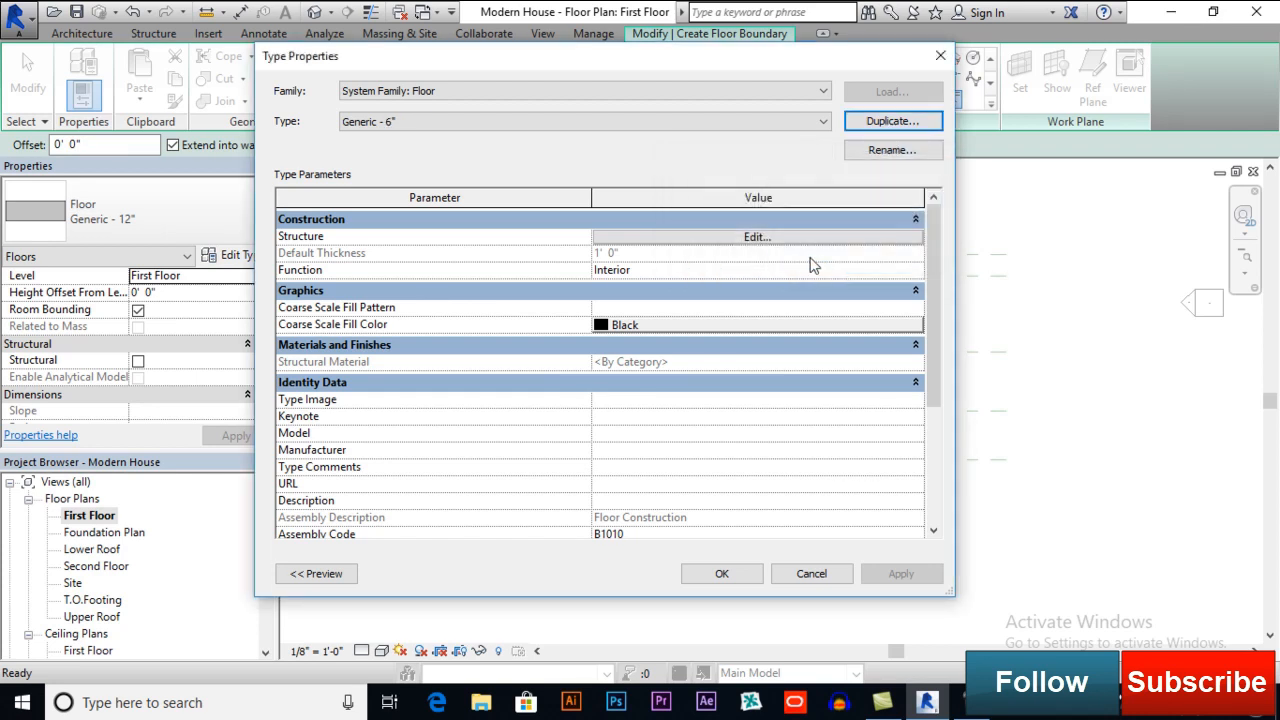
pyautogui.click(789, 239)
pyautogui.click(610, 233)
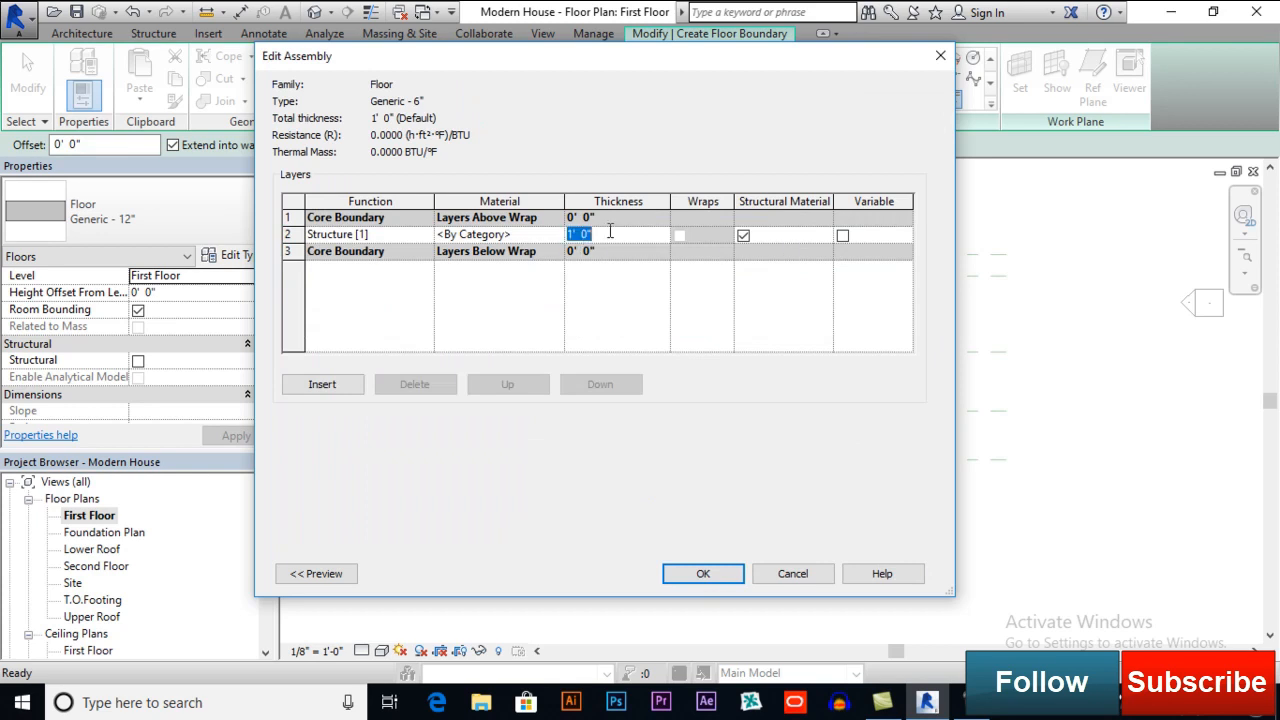
pyautogui.write('6')
pyautogui.click(703, 573)
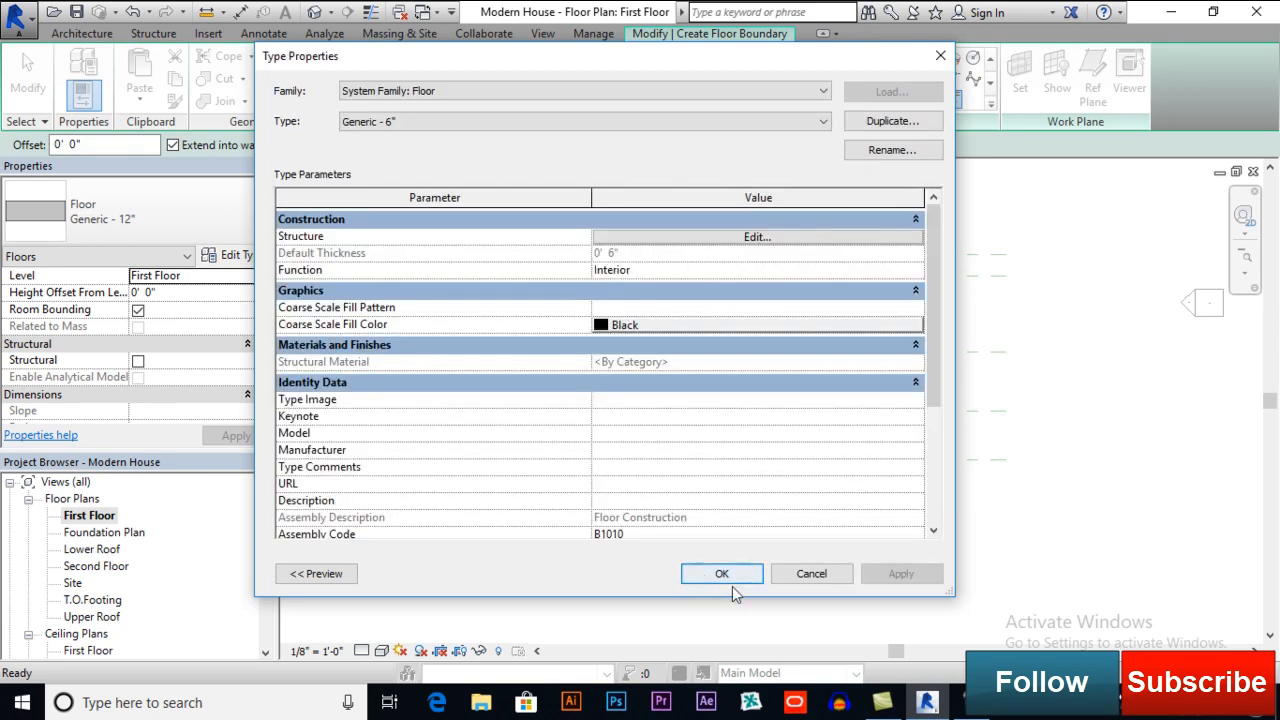
pyautogui.click(722, 573)
# - Turn off extending the boundary into the wall core and set the floor's height offset from level to -4"
pyautogui.scroll(2, 510, 320)
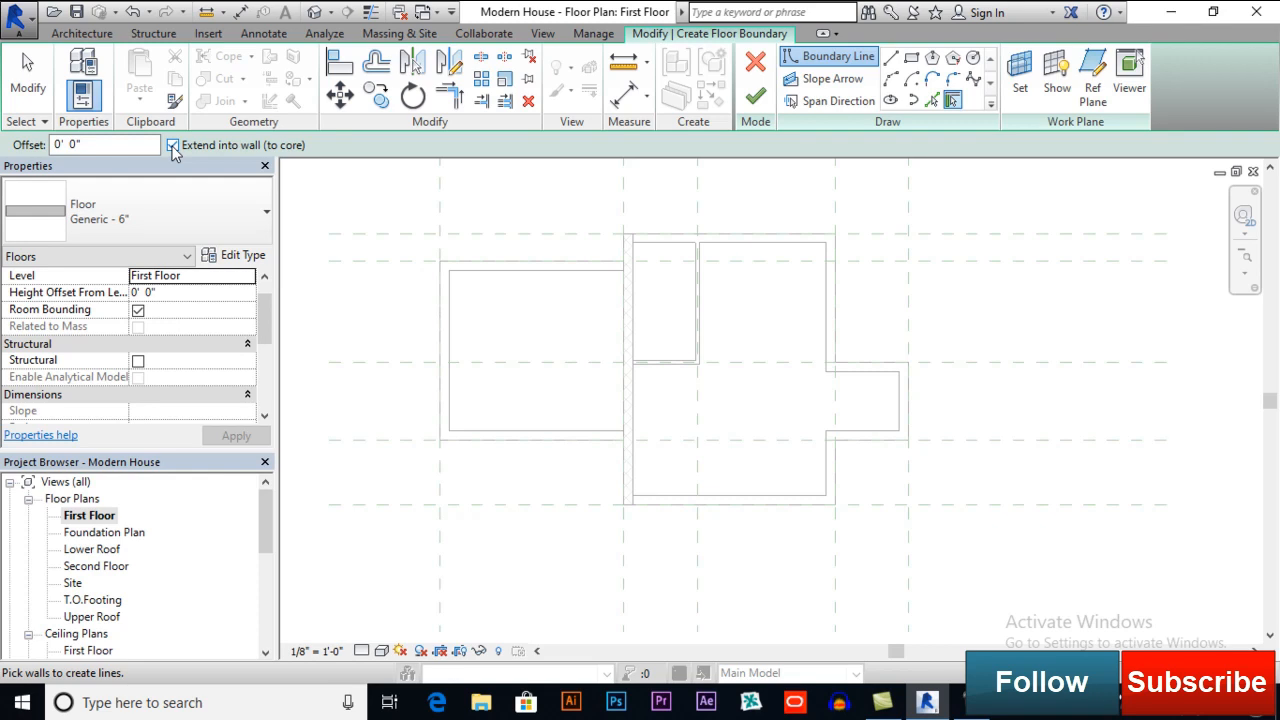
pyautogui.click(173, 146)
pyautogui.moveTo(414, 403); pyautogui.dragTo(421, 373, button='middle')
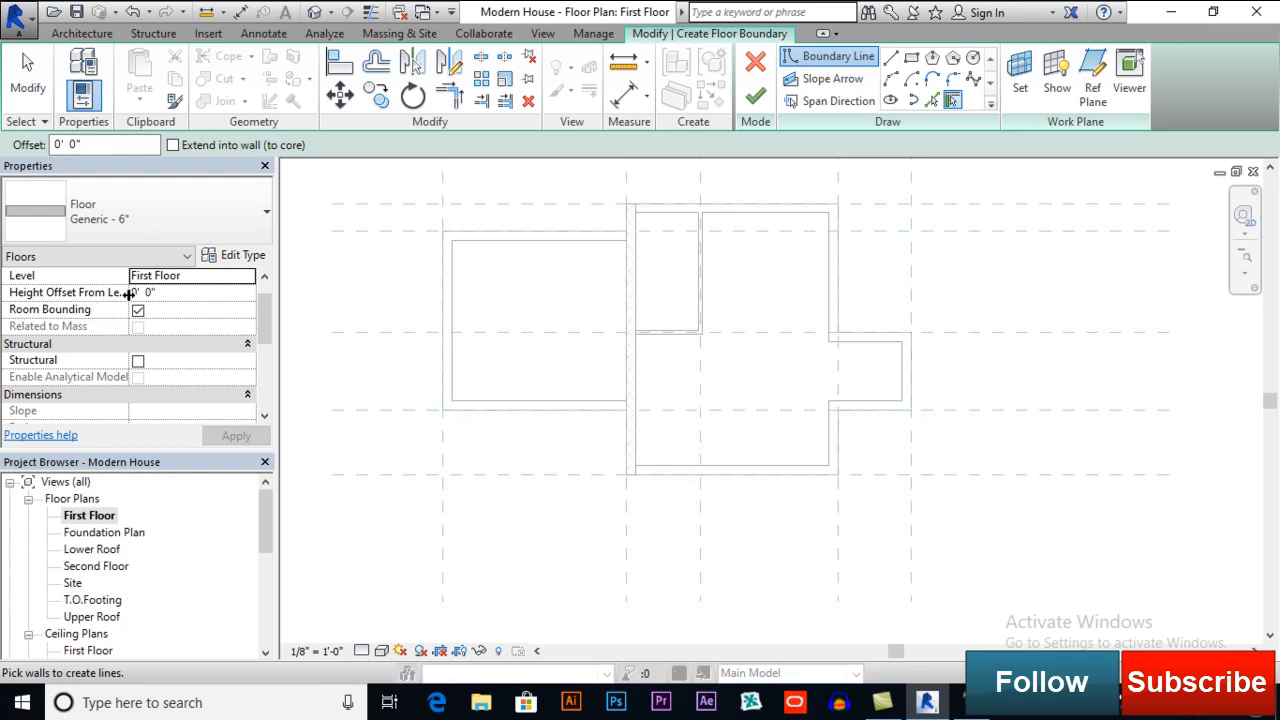
pyautogui.scroll(1, 266, 315)
pyautogui.click(192, 311)
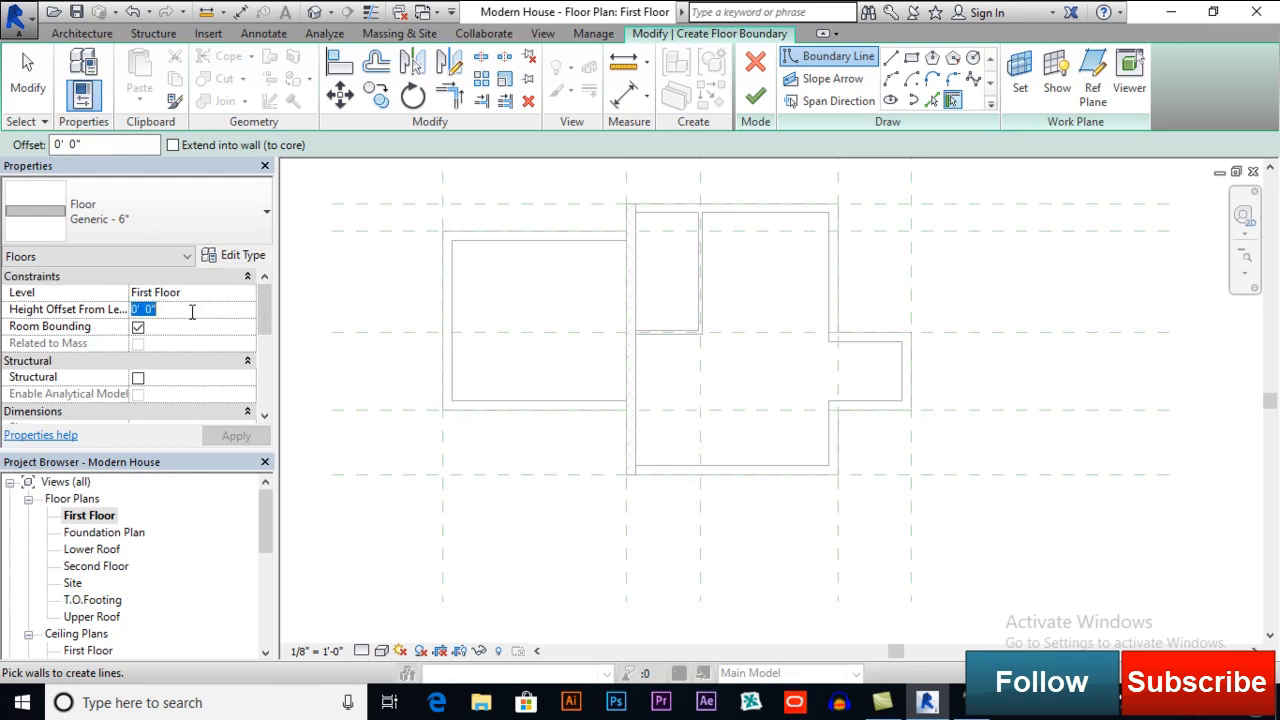
pyautogui.press('BackSpace')
pyautogui.write('-4')
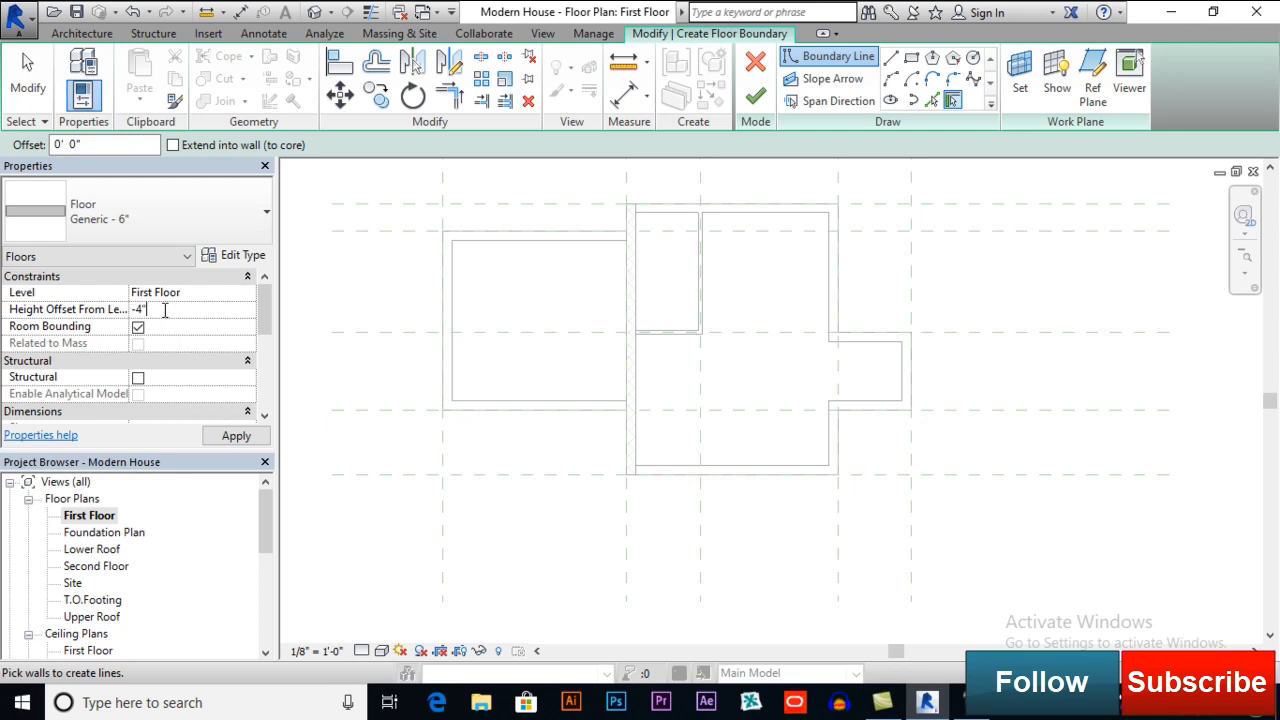
pyautogui.click(217, 439)
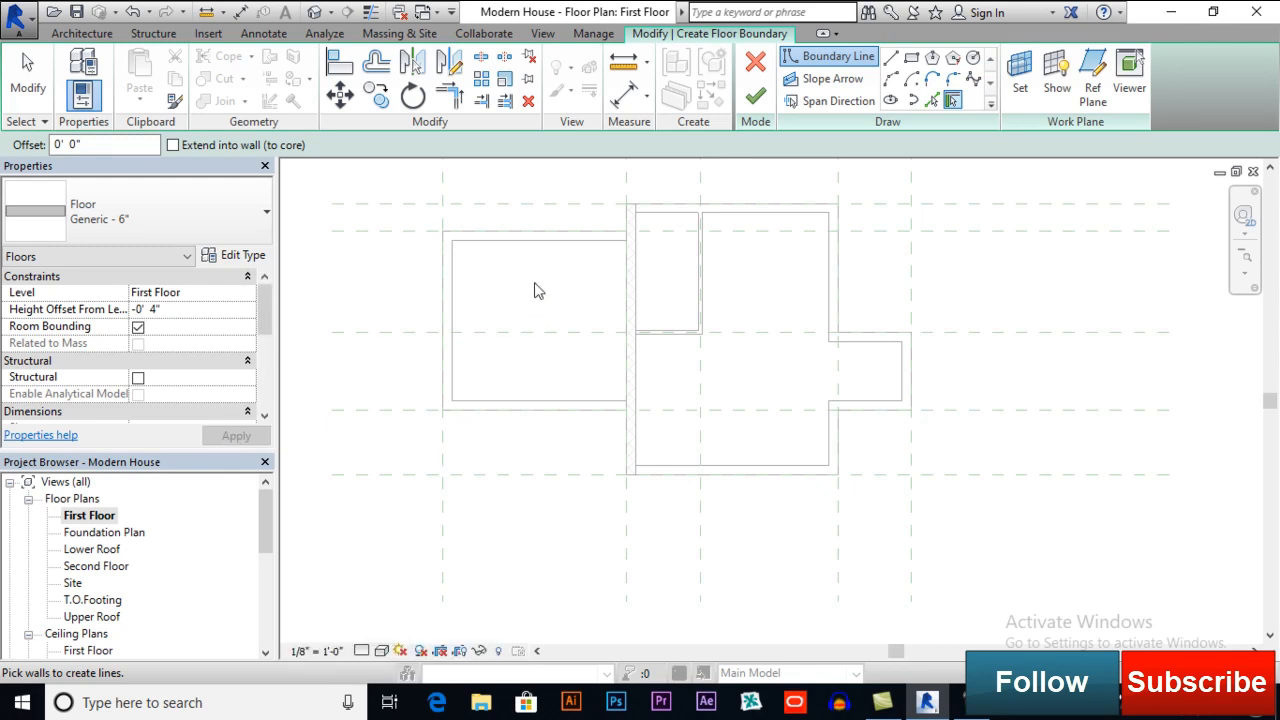
# - Pick the four walls enclosing the left room to create floor boundary lines along their inner faces
pyautogui.scroll(3, 536, 293)
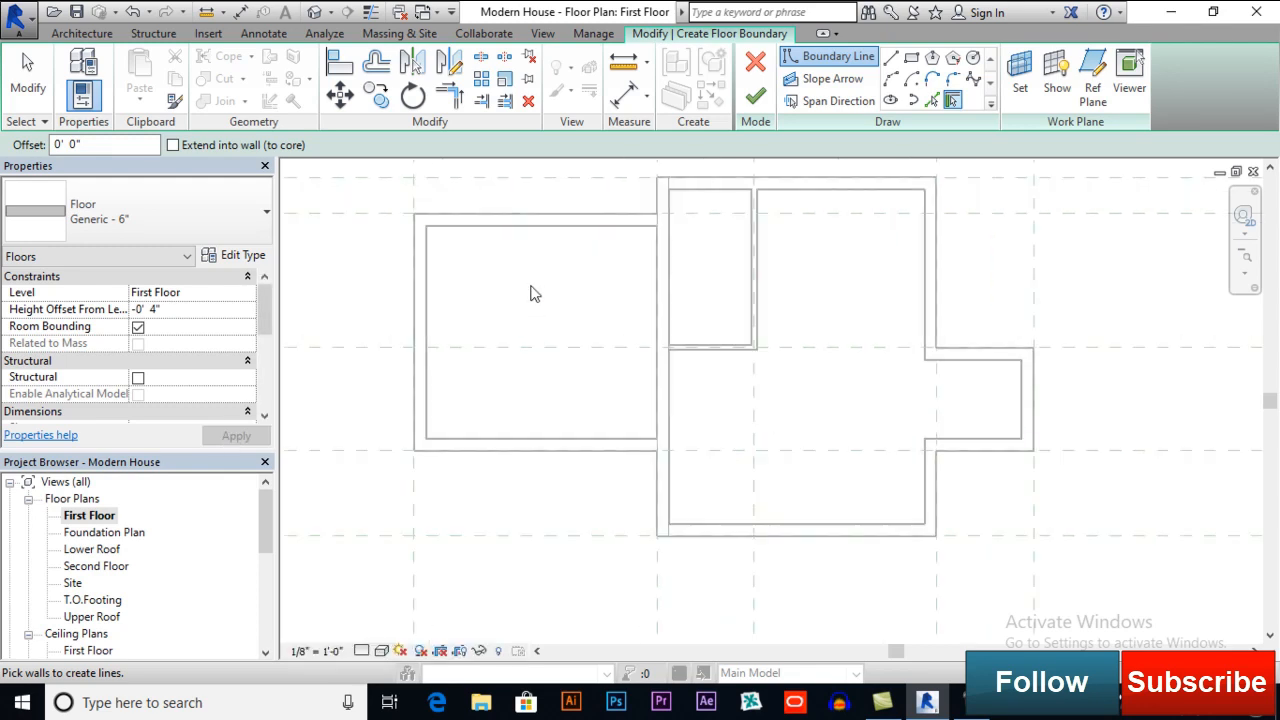
pyautogui.click(534, 233)
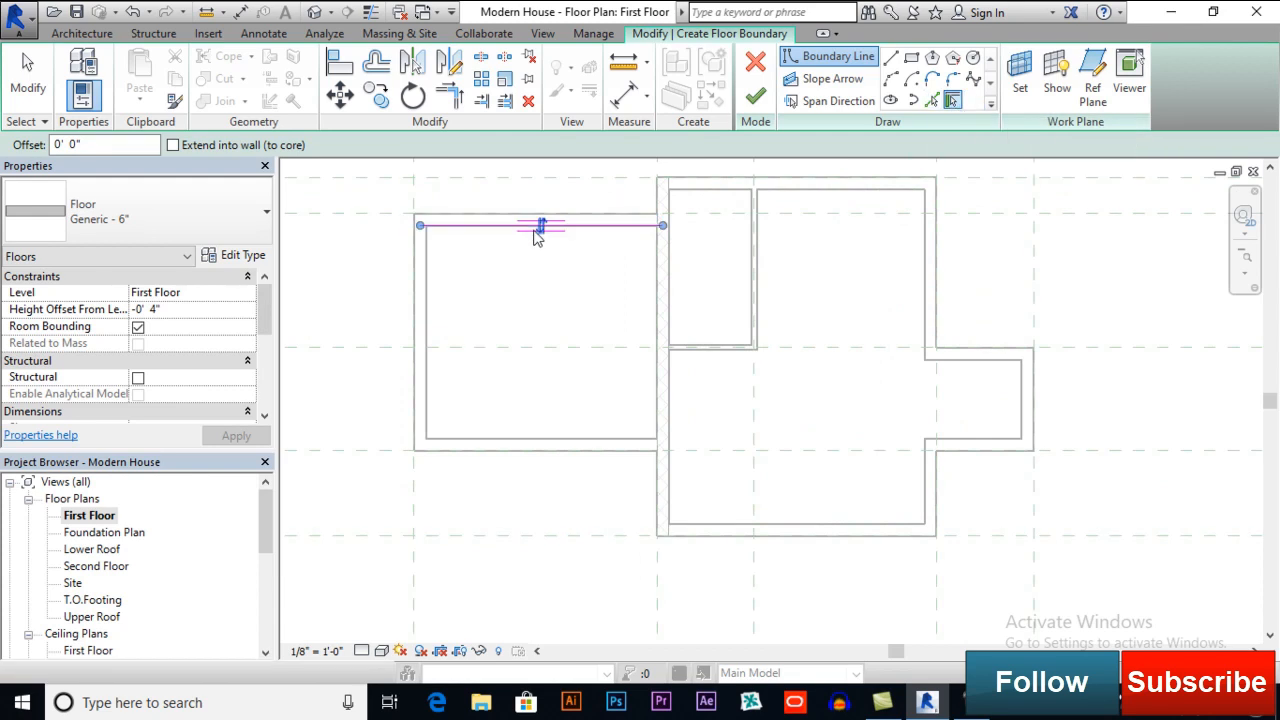
pyautogui.click(428, 268)
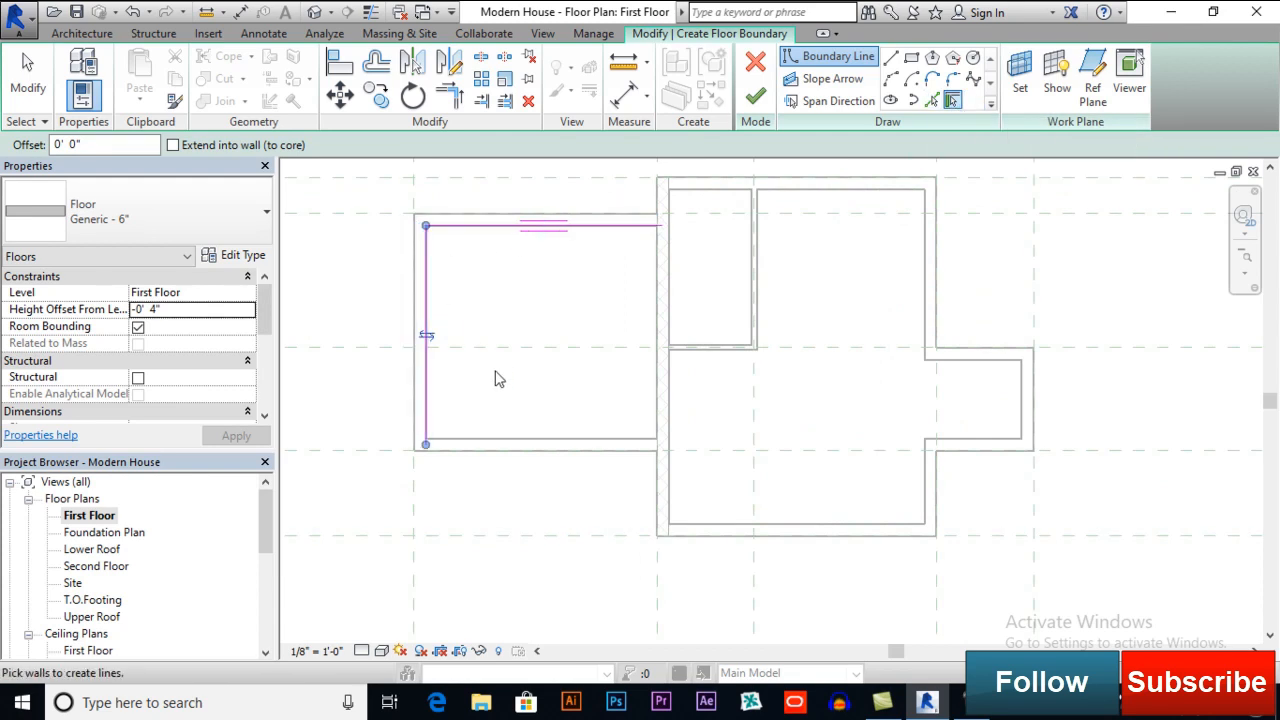
pyautogui.click(517, 440)
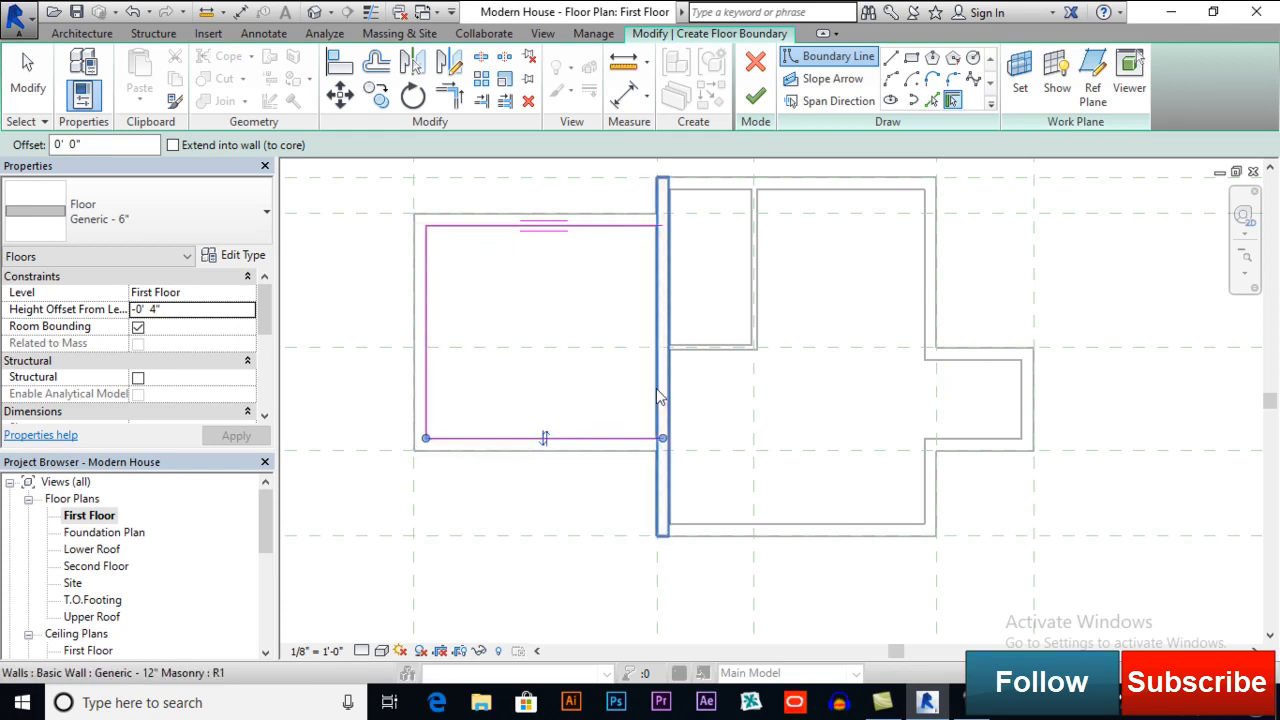
pyautogui.click(657, 395)
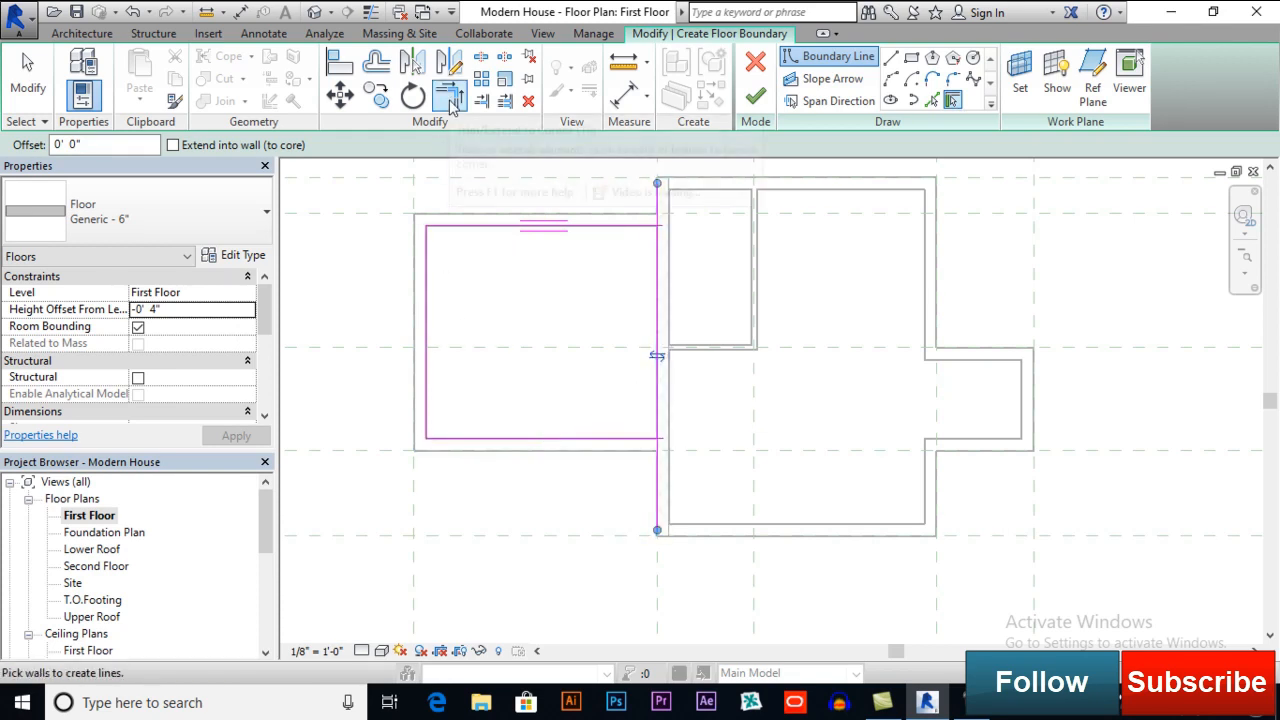
# - Trim the upper and lower boundary lines to a corner with the line along the shared masonry wall
pyautogui.click(452, 100)
pyautogui.click(641, 227)
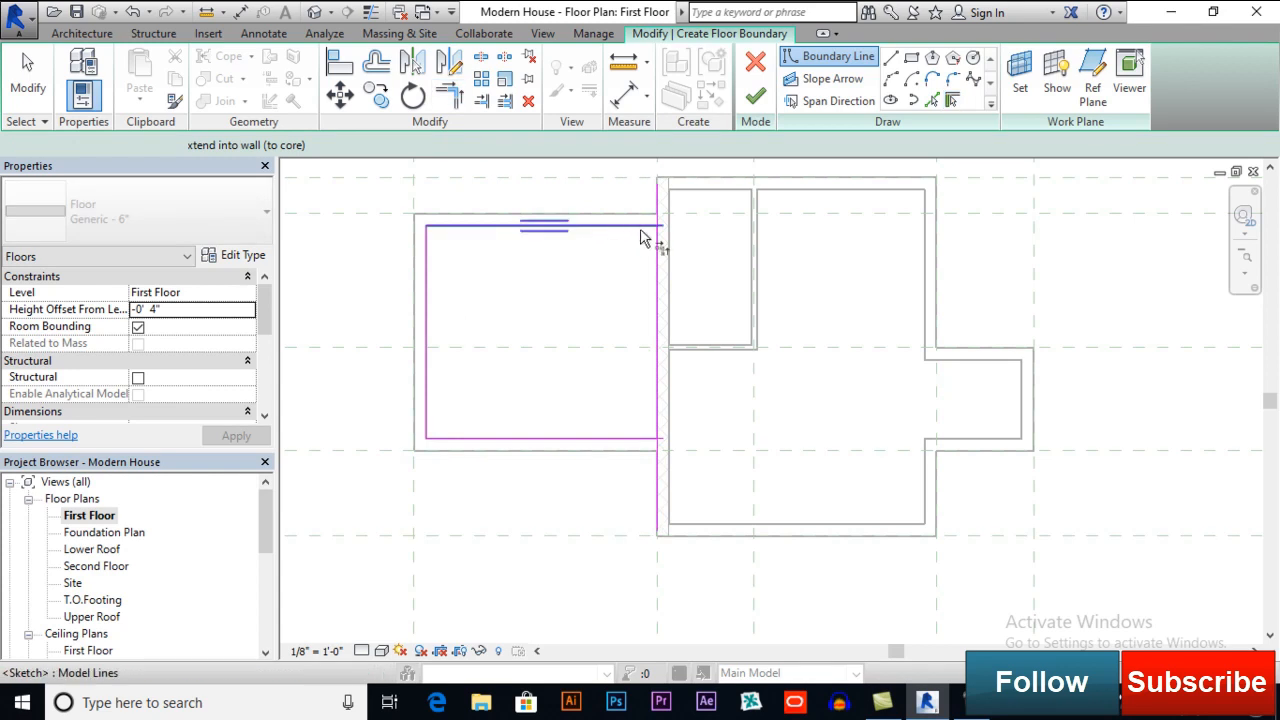
pyautogui.click(655, 250)
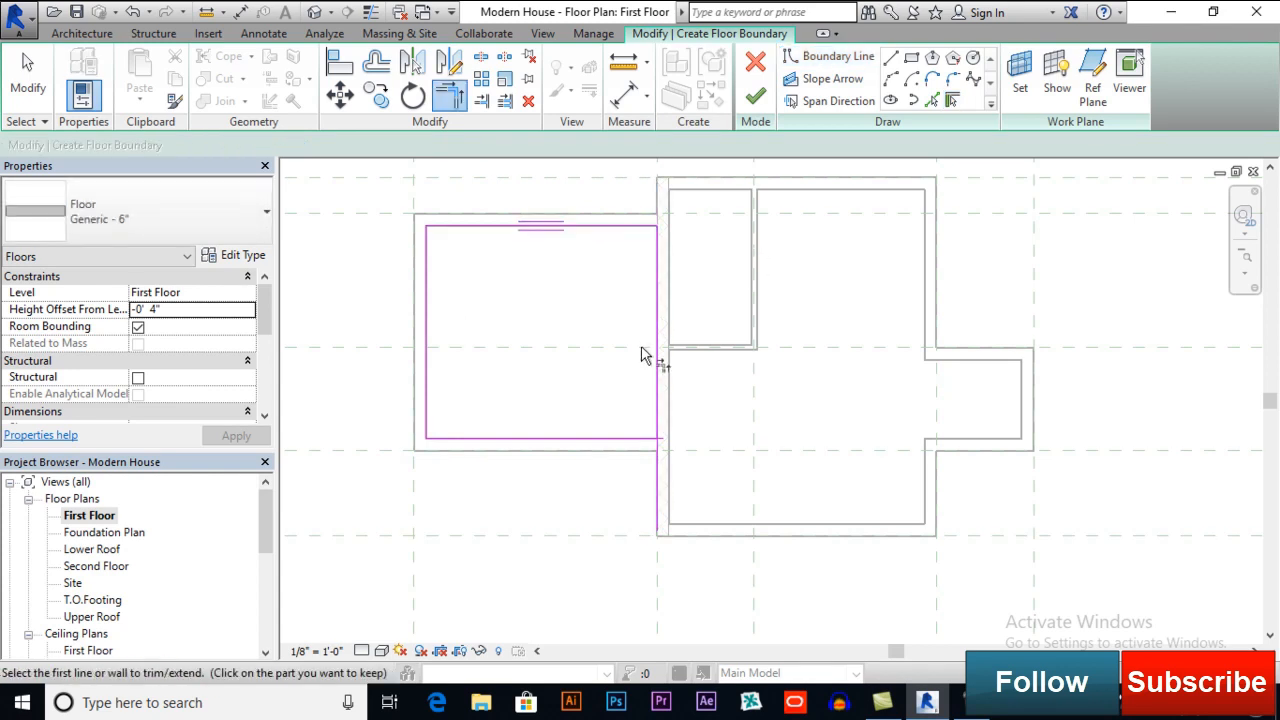
pyautogui.click(656, 412)
pyautogui.click(634, 438)
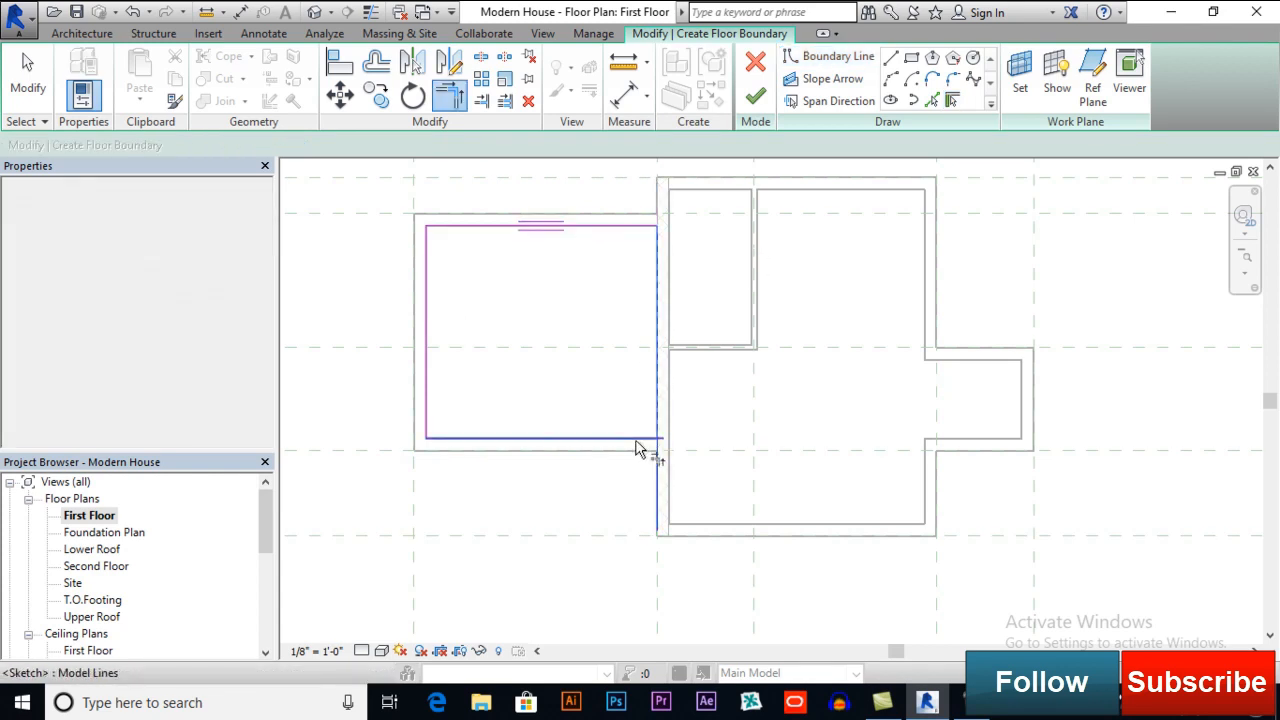
pyautogui.moveTo(733, 426); pyautogui.dragTo(703, 432, button='middle')
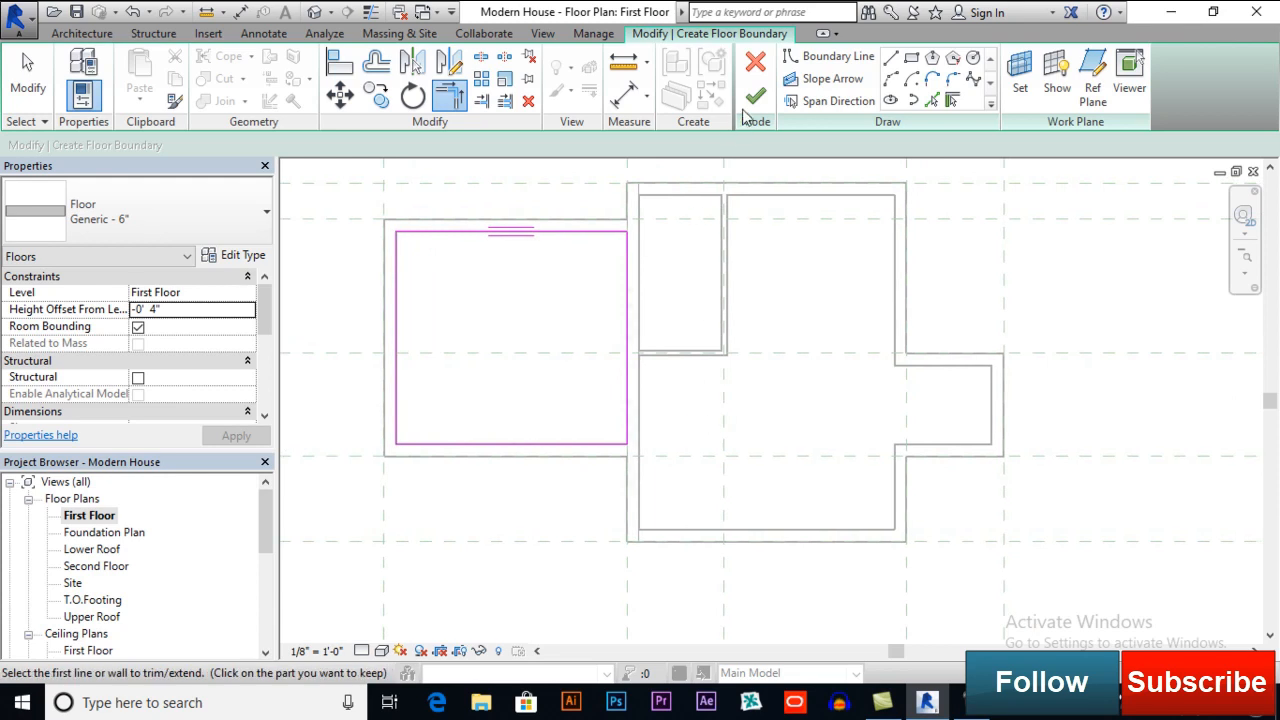
# - Finish the left room's floor without attaching the walls to its bottom, and deselect it
pyautogui.click(758, 101)
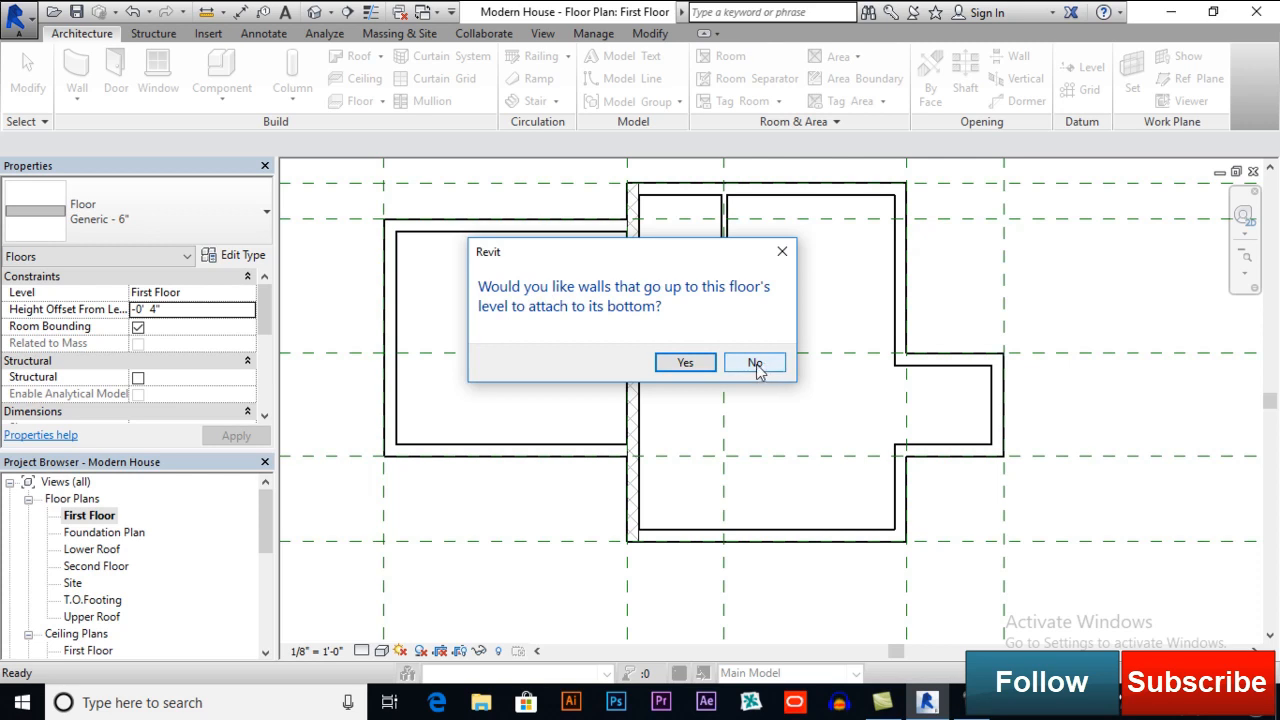
pyautogui.click(754, 364)
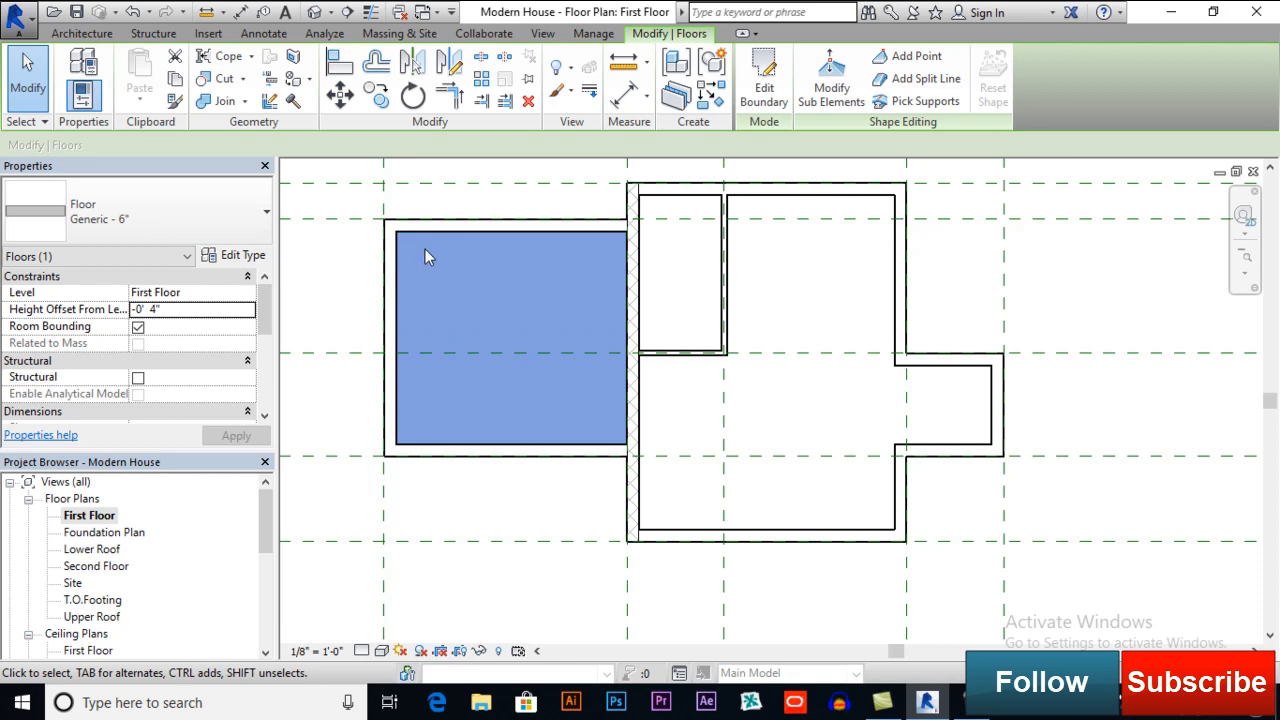
pyautogui.click(350, 293)
# - Start a second Generic - 6" floor with a 0' 0" height offset and no extension into the wall core
pyautogui.moveTo(763, 334); pyautogui.dragTo(660, 332, button='middle')
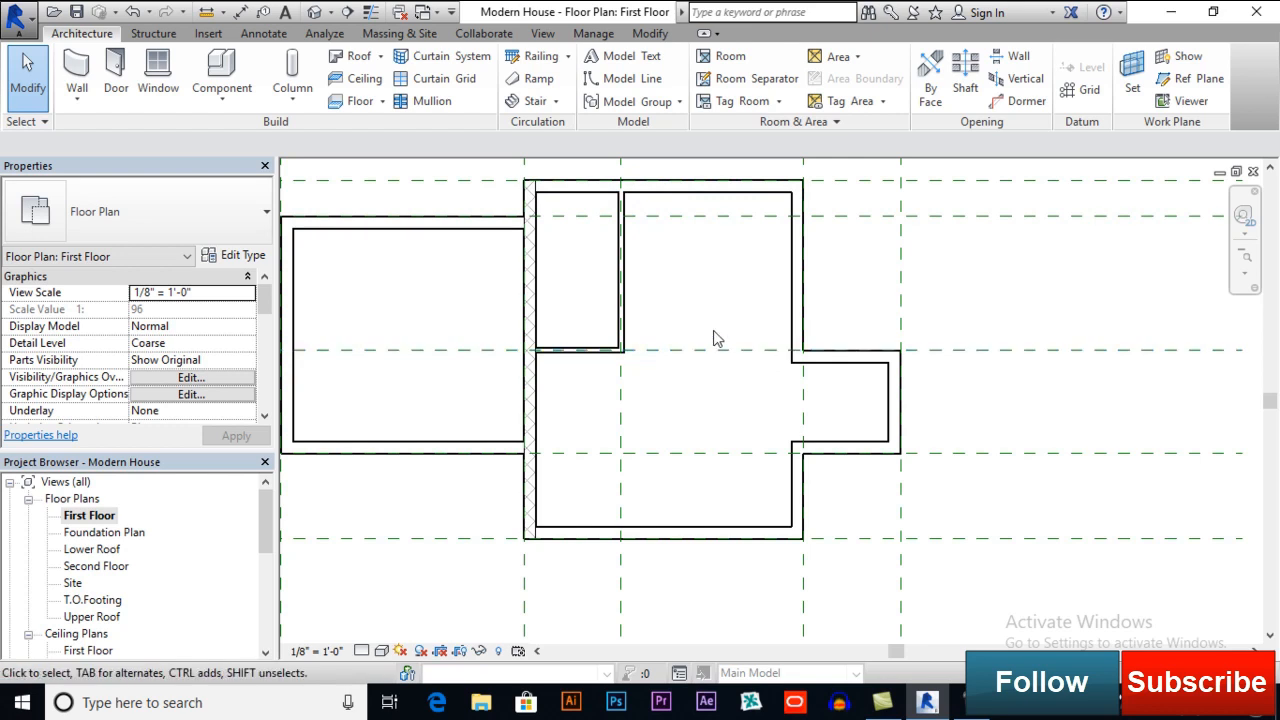
pyautogui.click(382, 101)
pyautogui.click(392, 129)
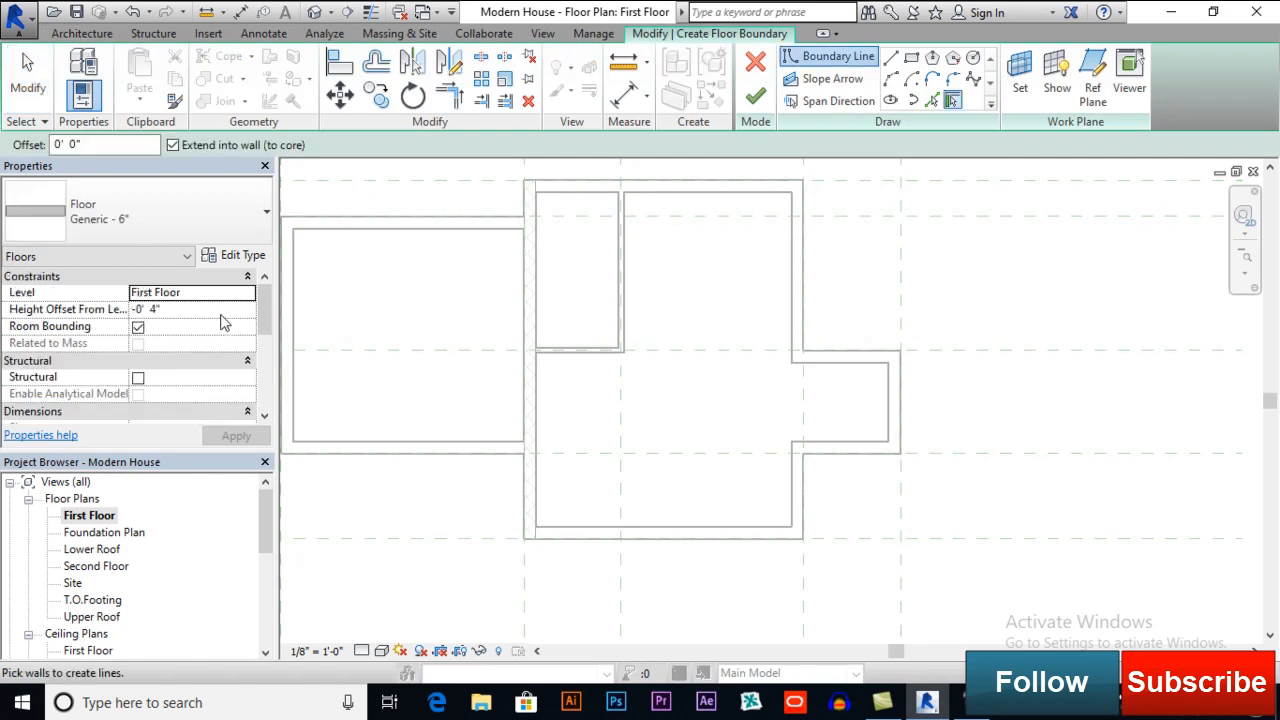
pyautogui.click(219, 312)
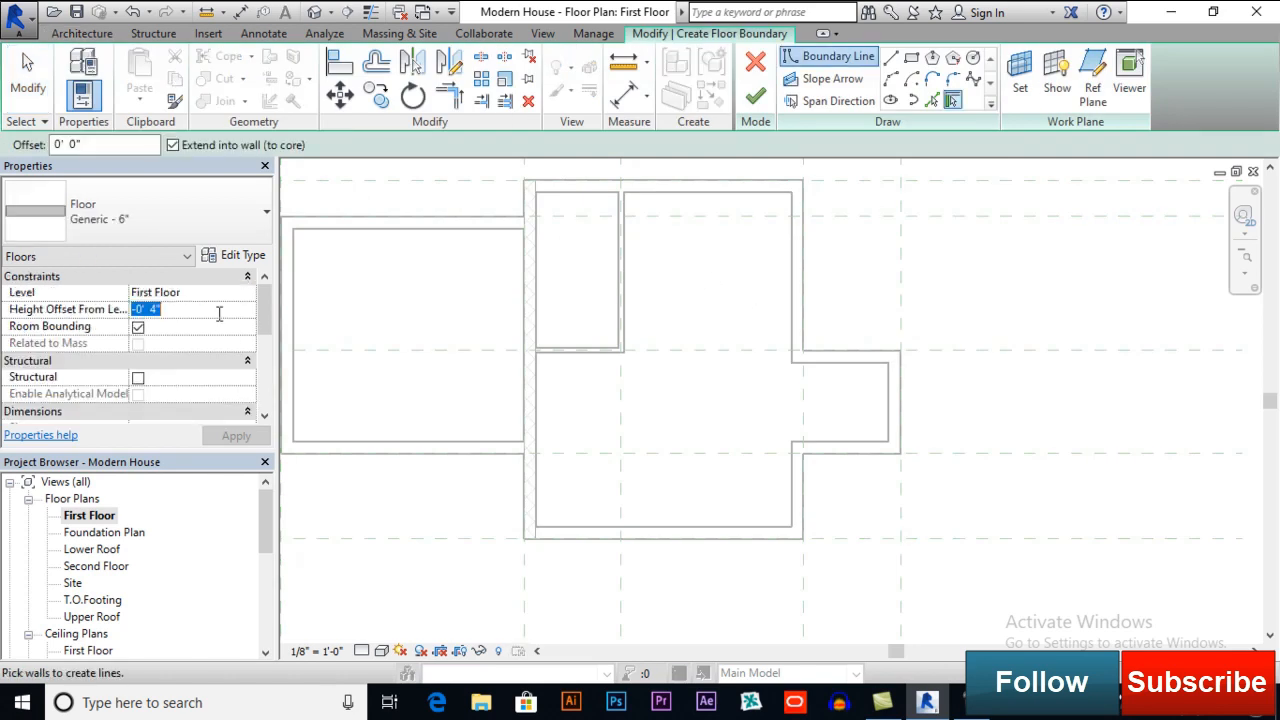
pyautogui.write('0')
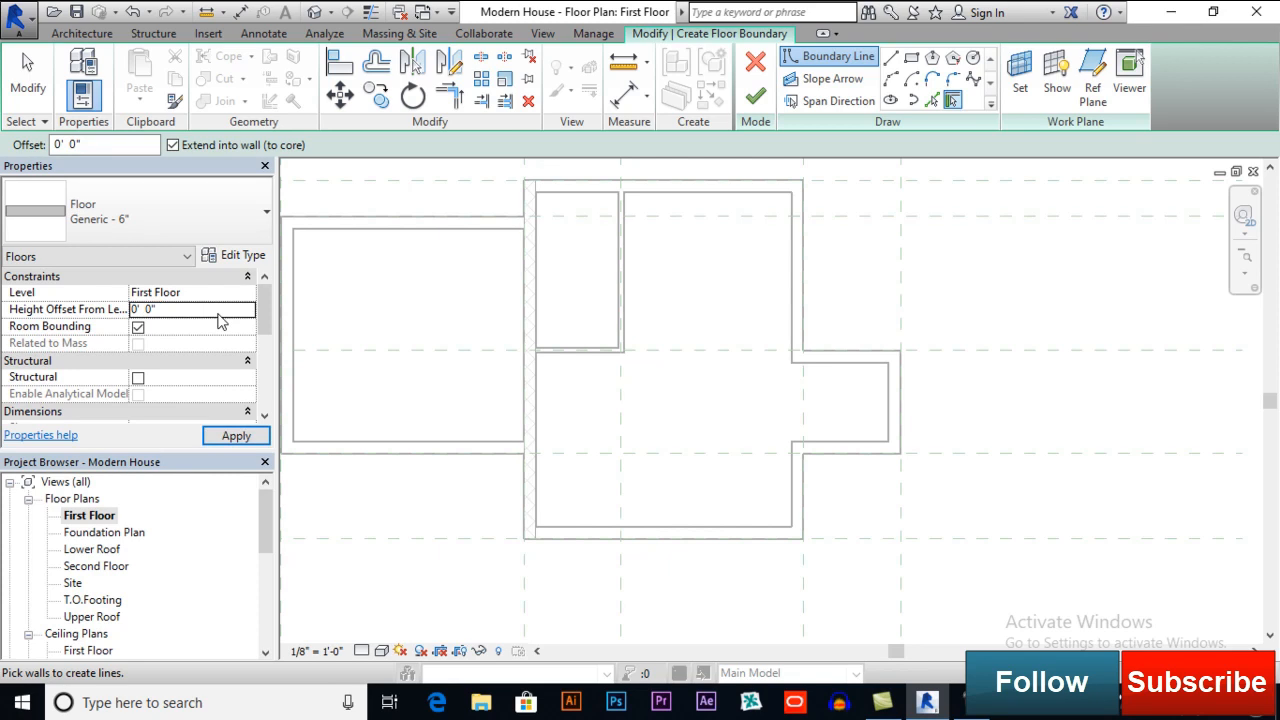
pyautogui.moveTo(563, 337); pyautogui.dragTo(651, 337, button='middle')
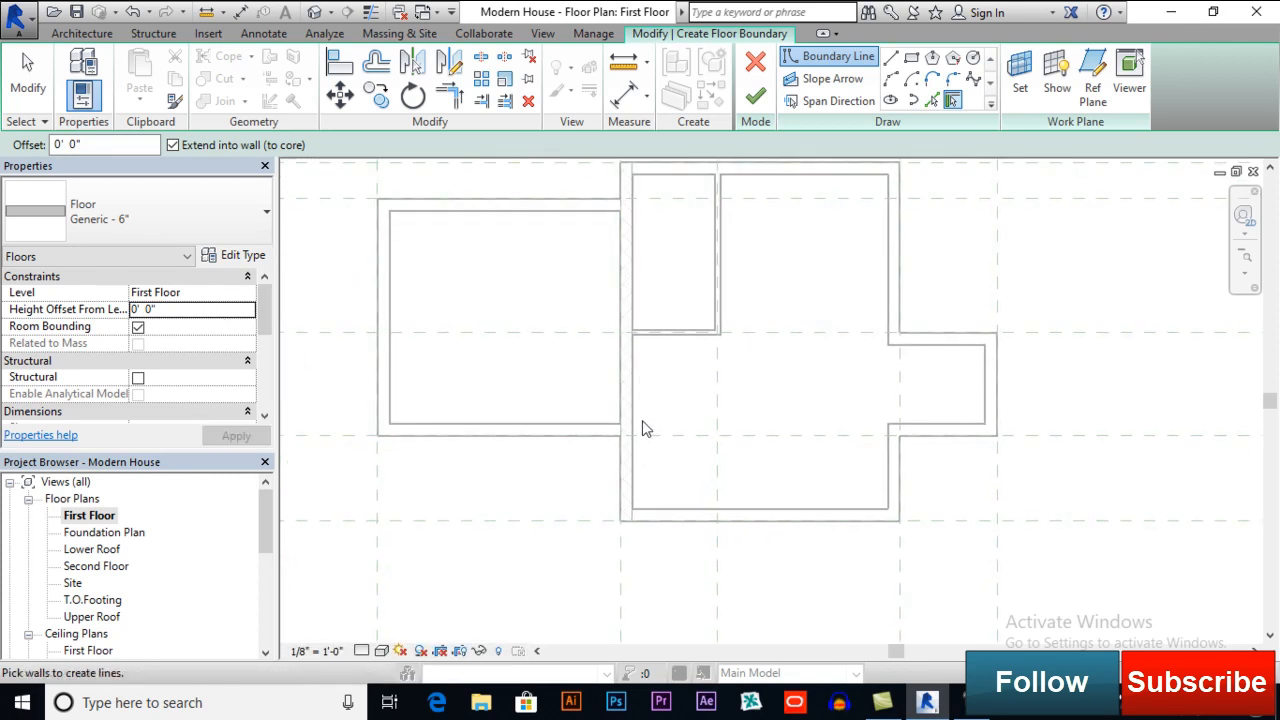
pyautogui.moveTo(674, 241); pyautogui.dragTo(671, 263, button='middle')
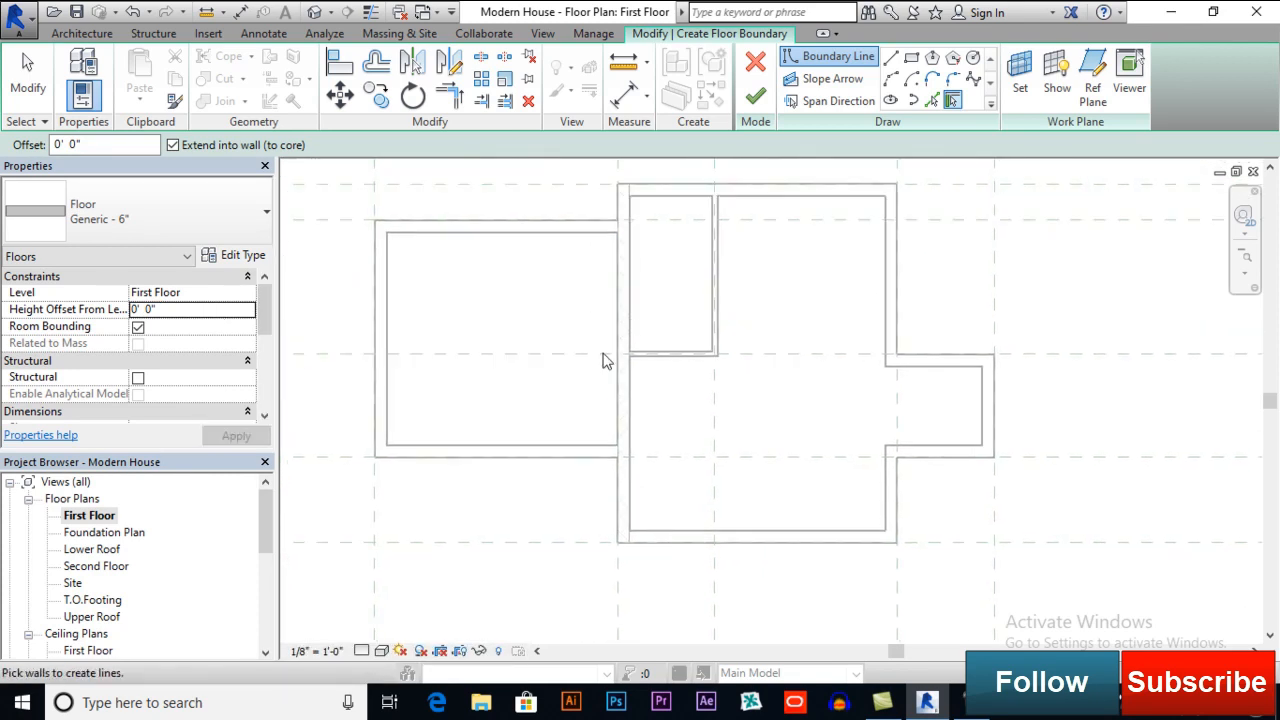
pyautogui.moveTo(460, 349); pyautogui.dragTo(521, 360, button='middle')
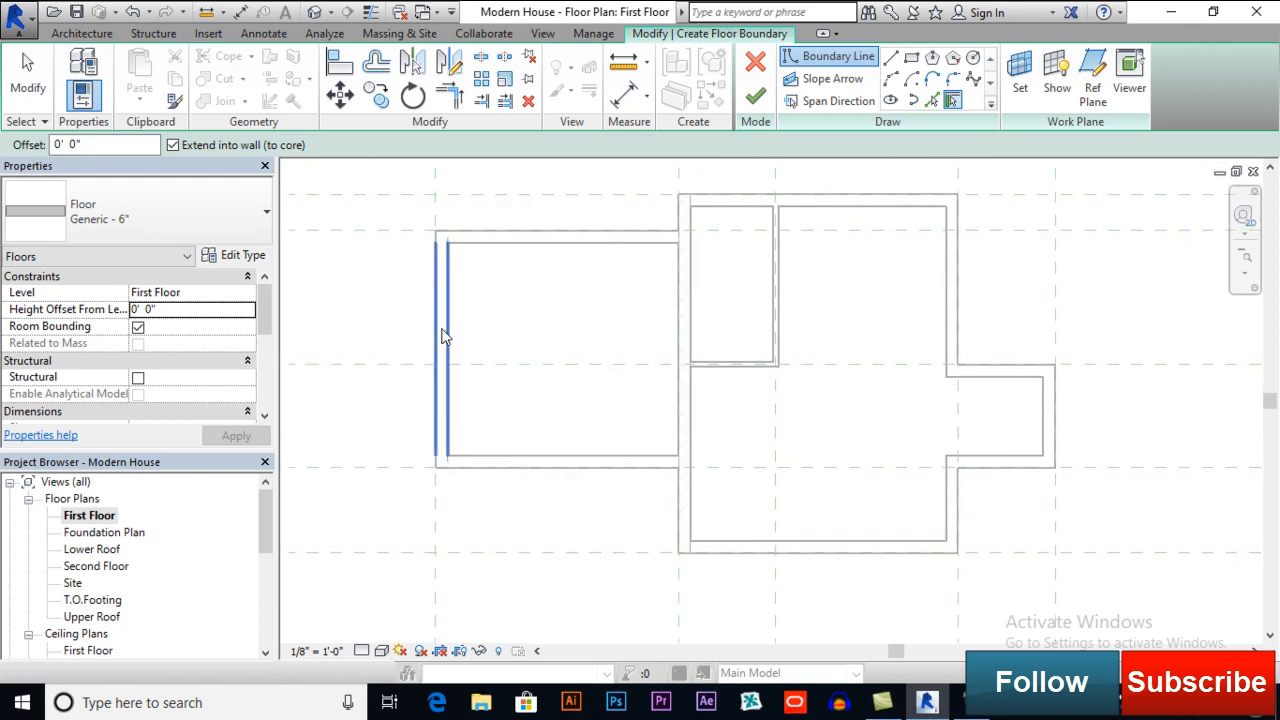
pyautogui.moveTo(768, 433); pyautogui.dragTo(677, 432, button='middle')
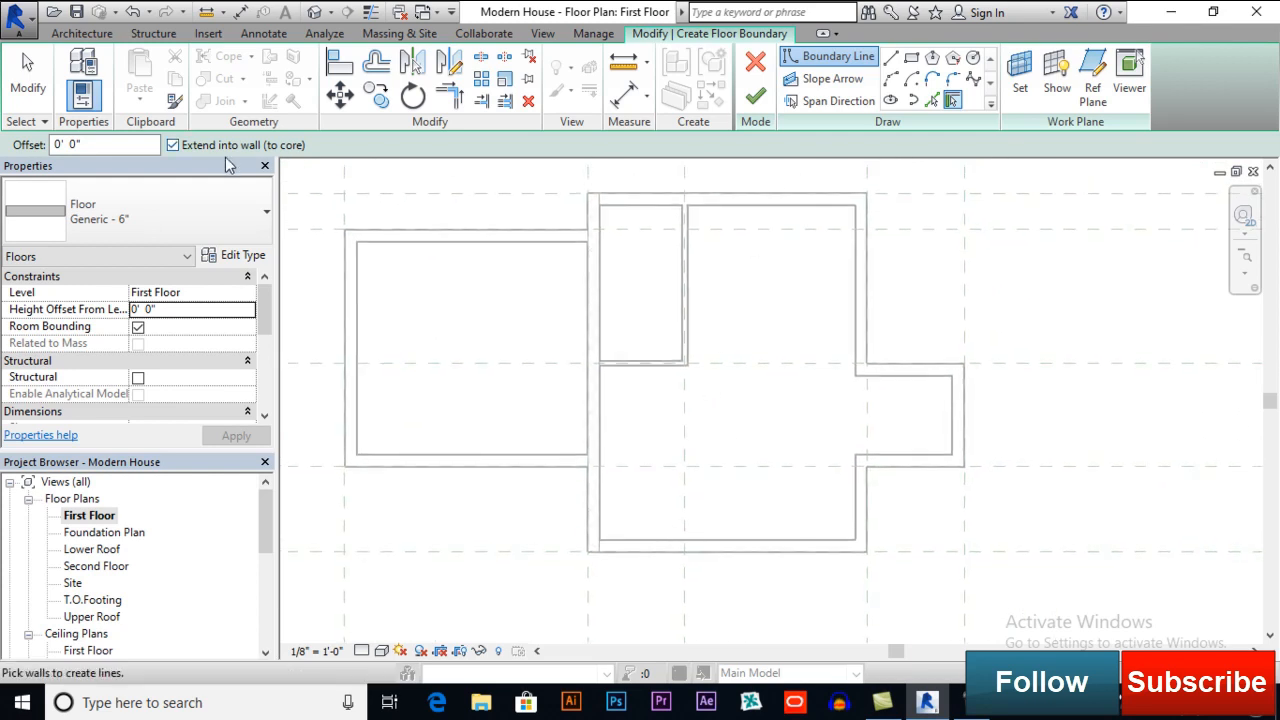
pyautogui.click(173, 145)
# - Pick the masonry wall and the main house's exterior walls, including the right projection, to form a closed boundary along their inner faces
pyautogui.click(601, 228)
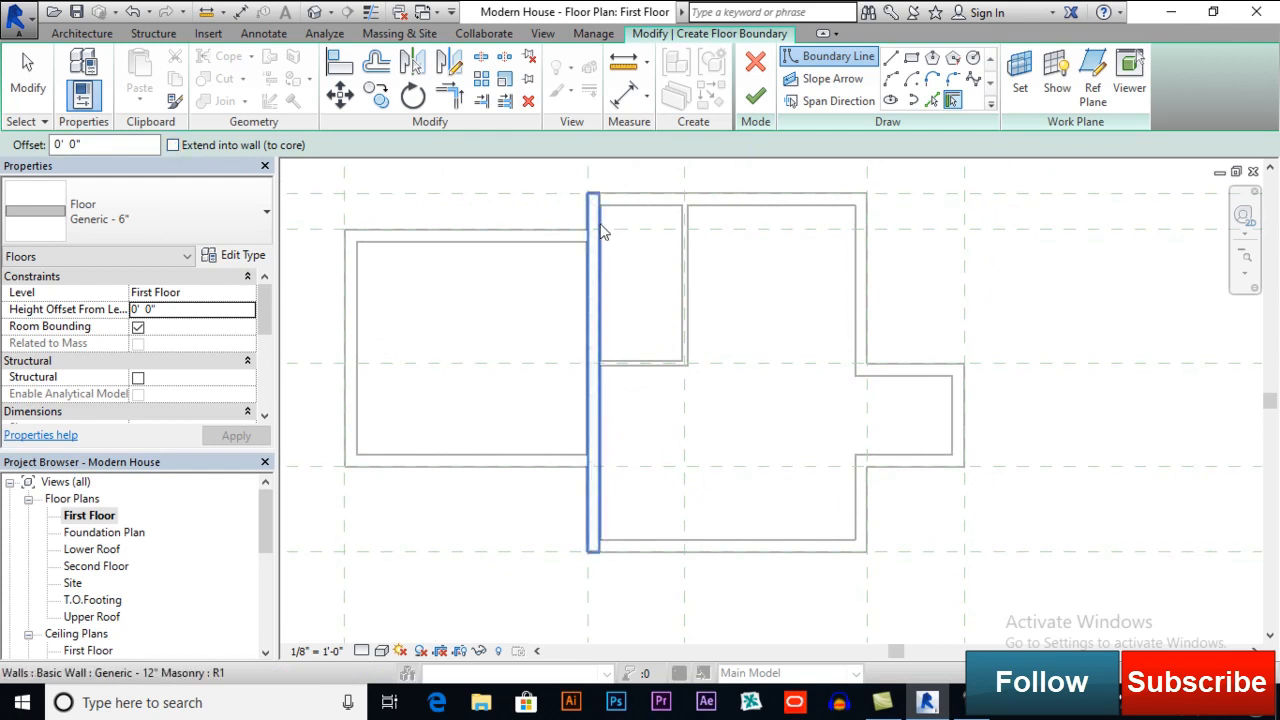
pyautogui.click(636, 212)
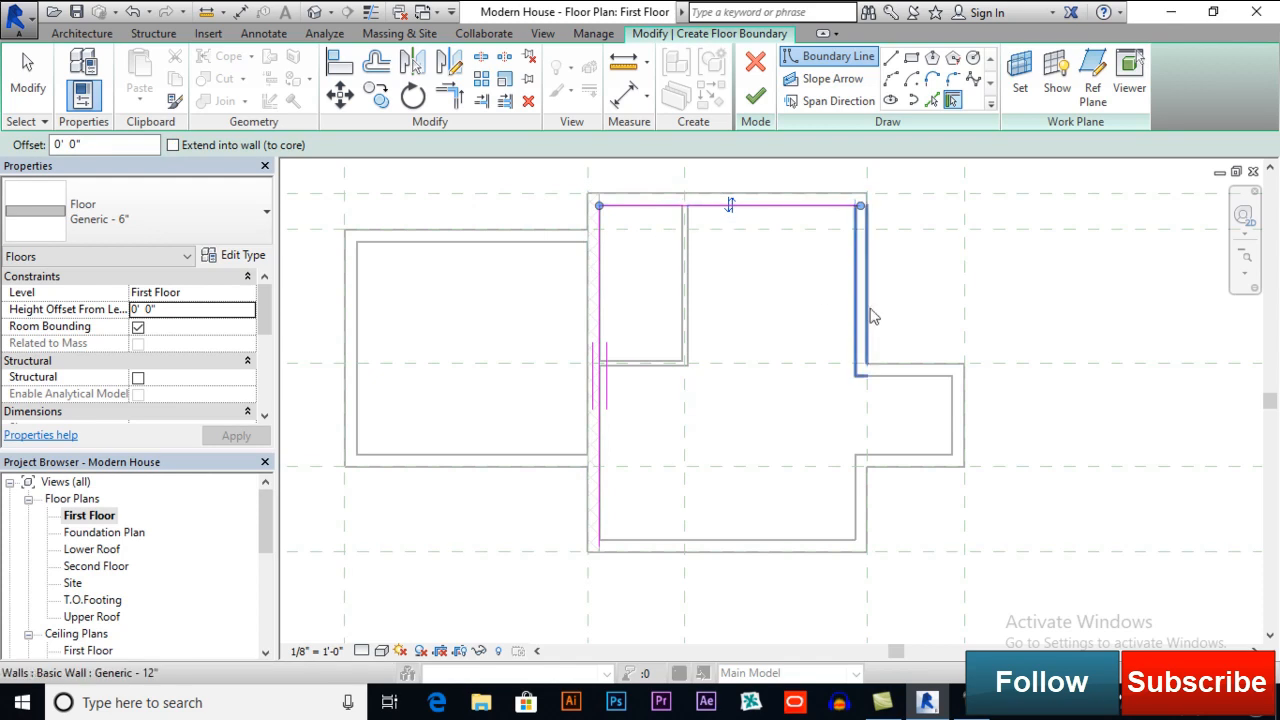
pyautogui.click(860, 335)
pyautogui.click(918, 374)
pyautogui.click(952, 414)
pyautogui.click(930, 456)
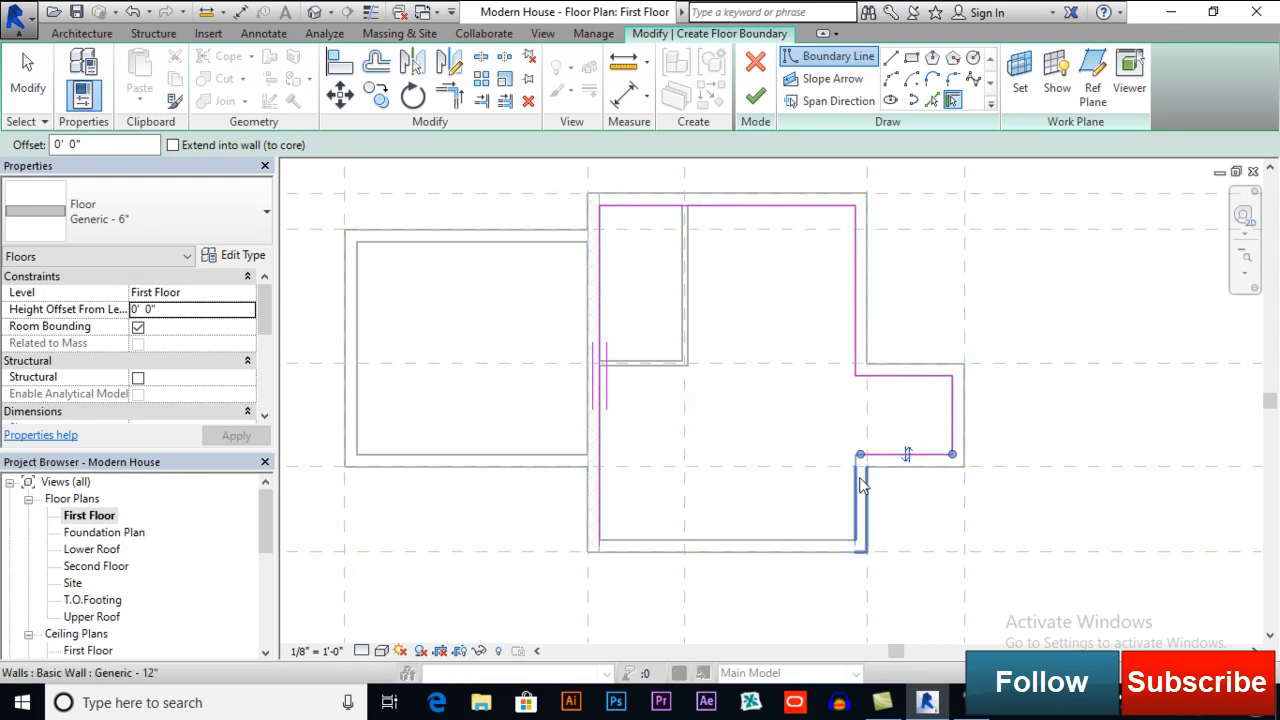
pyautogui.click(855, 490)
pyautogui.click(729, 548)
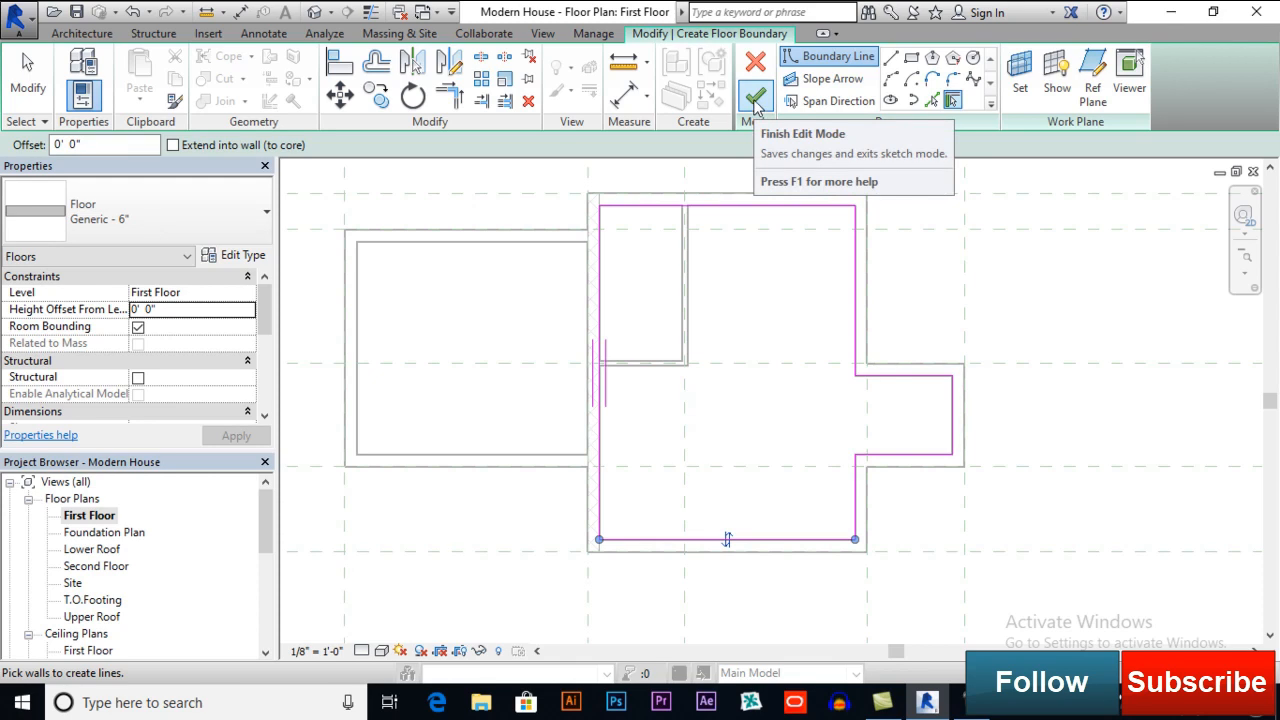
# - Finish the main house floor without attaching the walls to its bottom, and clear the selection
pyautogui.click(755, 100)
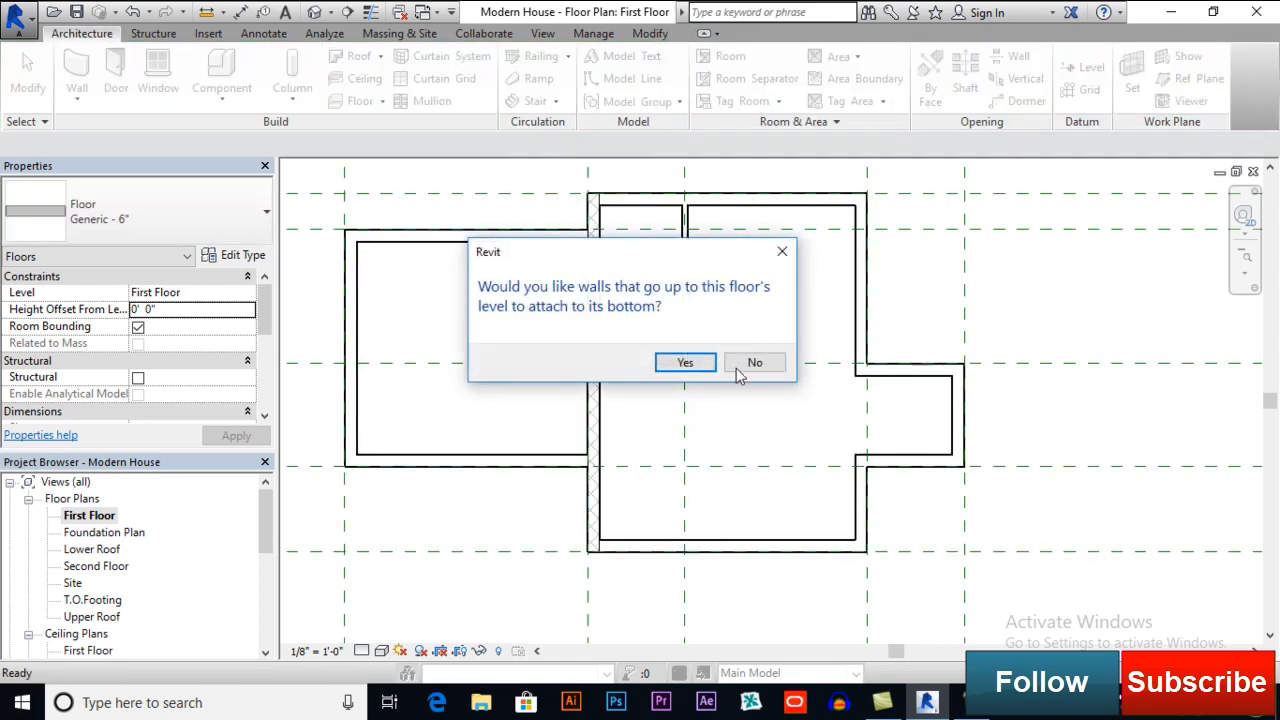
pyautogui.click(750, 363)
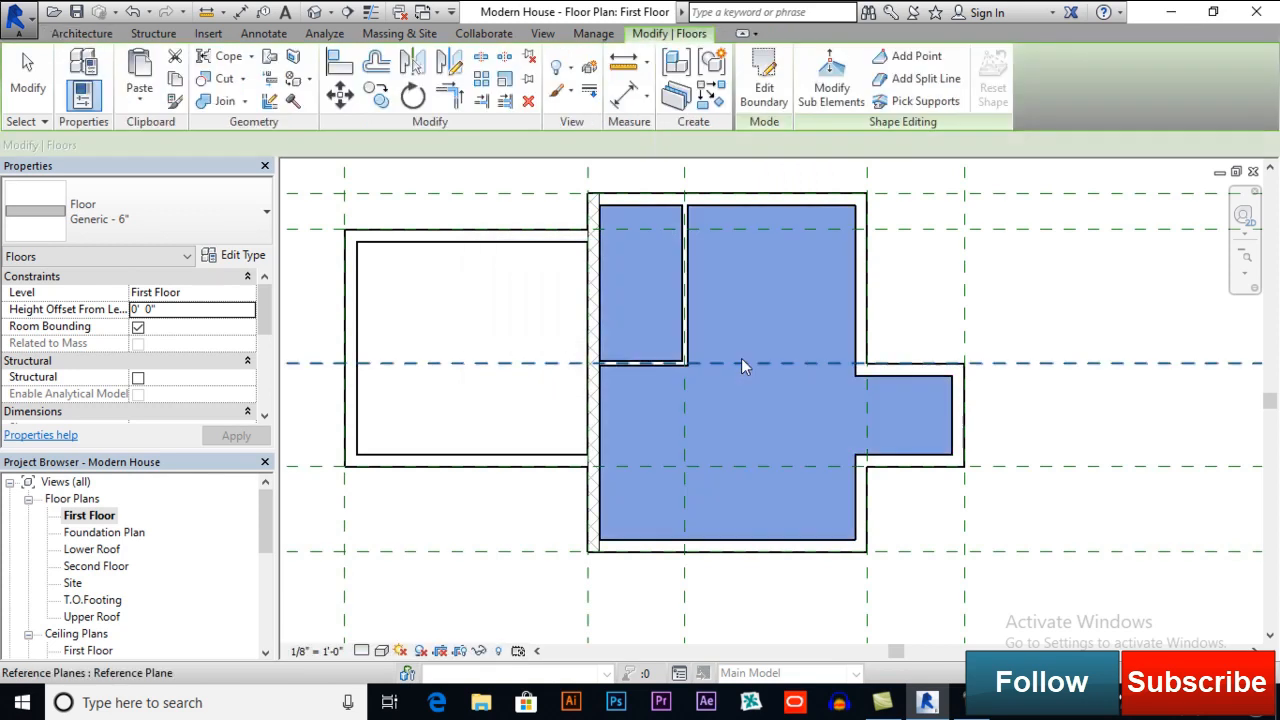
pyautogui.click(502, 180)
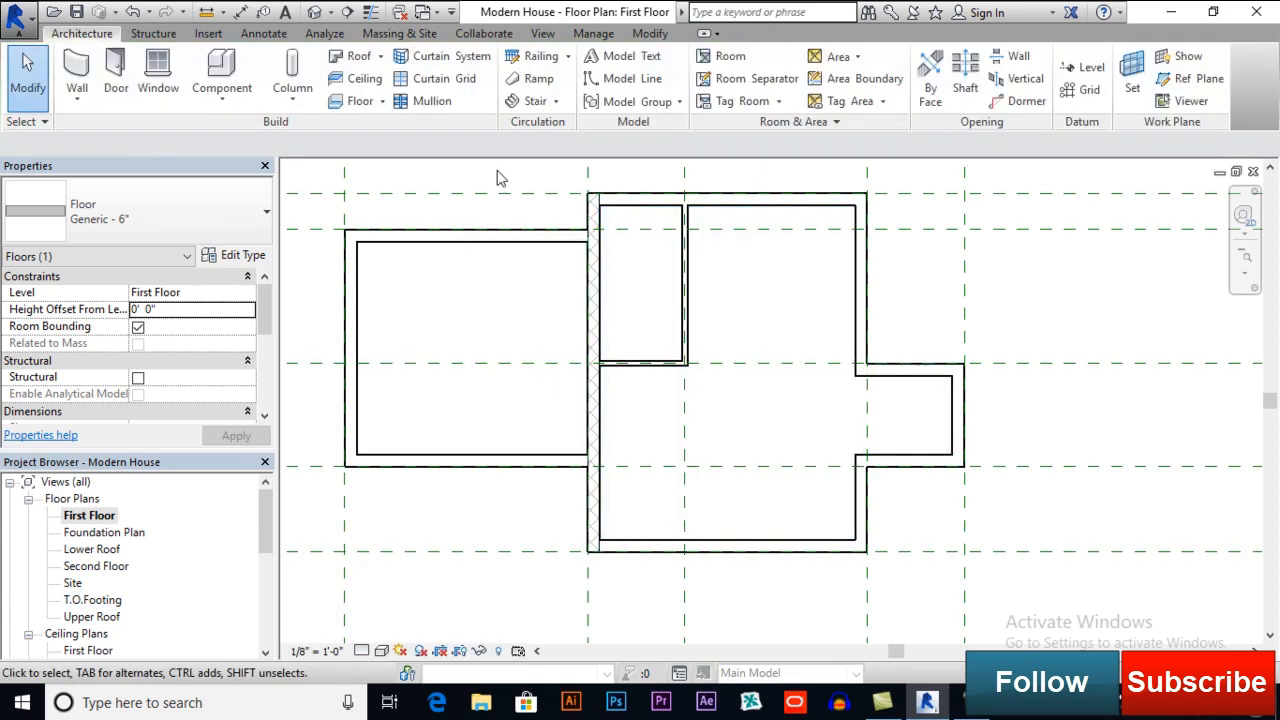
# - Inspect the first-floor floors in the default 3D view from above the front
pyautogui.click(315, 12)
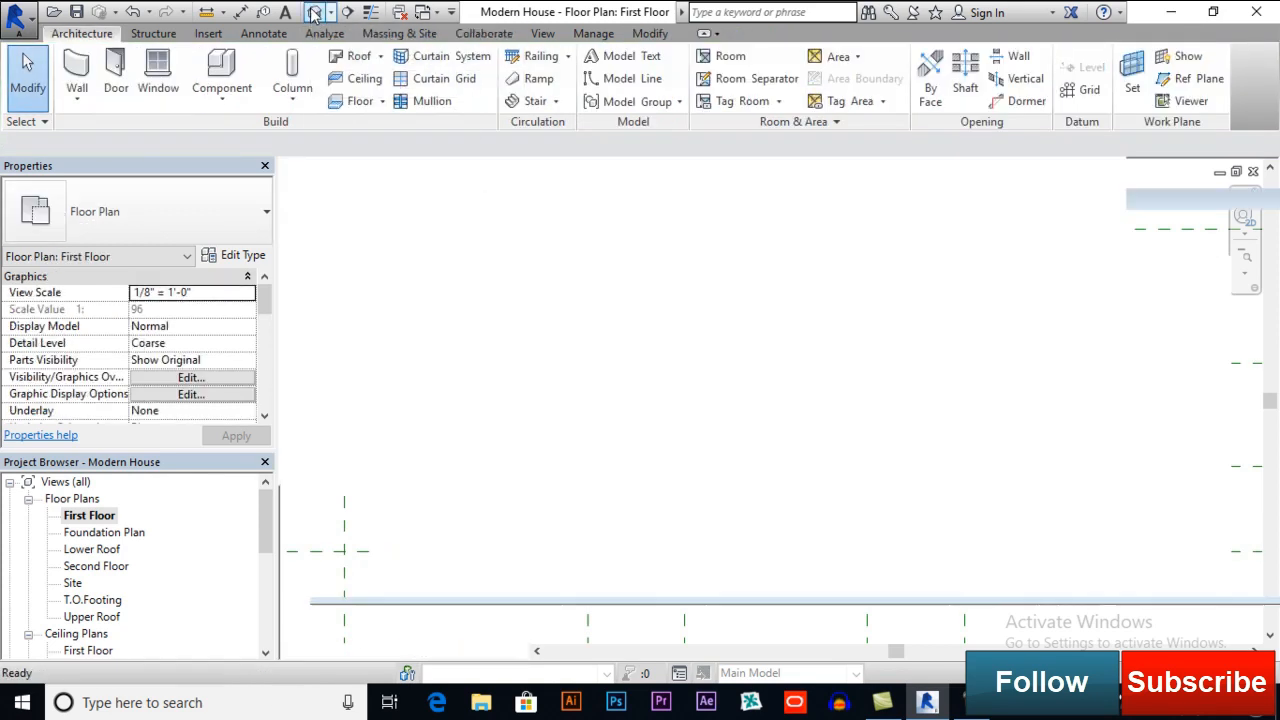
pyautogui.scroll(-3, 723, 383)
pyautogui.keyDown('shift'); pyautogui.moveTo(723, 383); pyautogui.dragTo(631, 326, button='middle'); pyautogui.keyUp('shift')
pyautogui.scroll(-2, 557, 327)
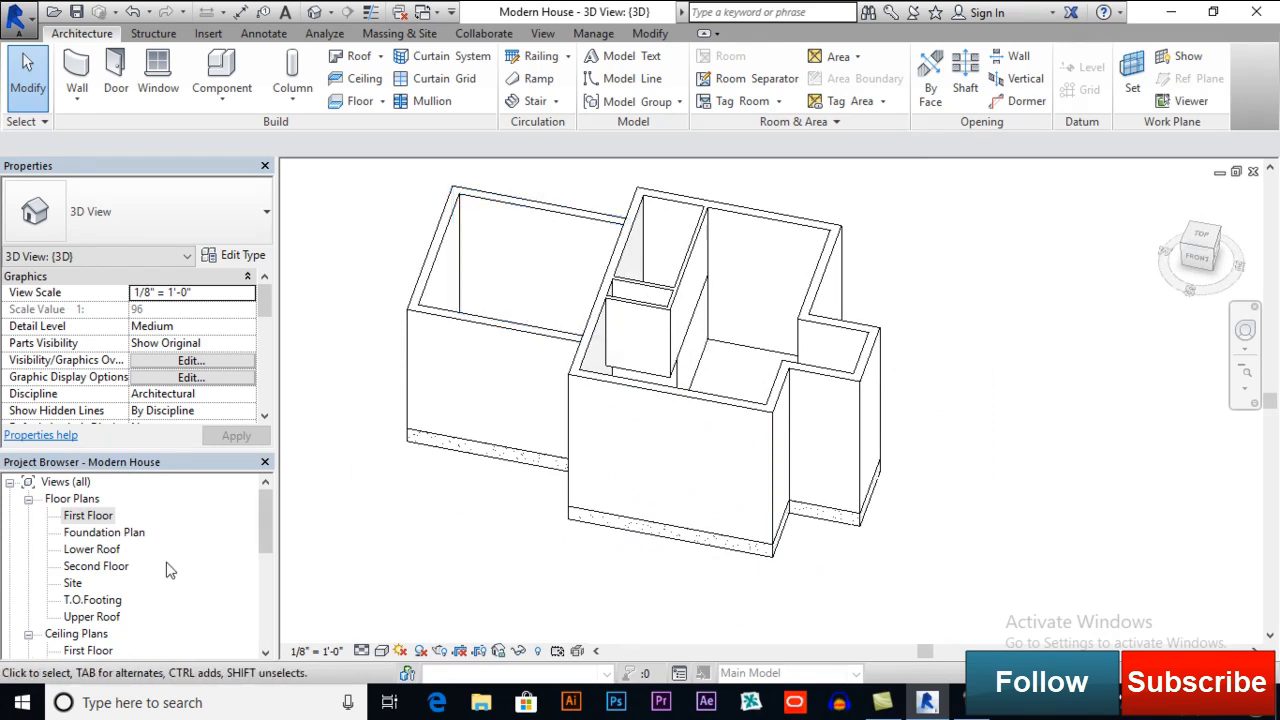
# - In the Second Floor plan, extend the short horizontal interior wall along its reference plane to the main house's right exterior wall
pyautogui.doubleClick(107, 567)
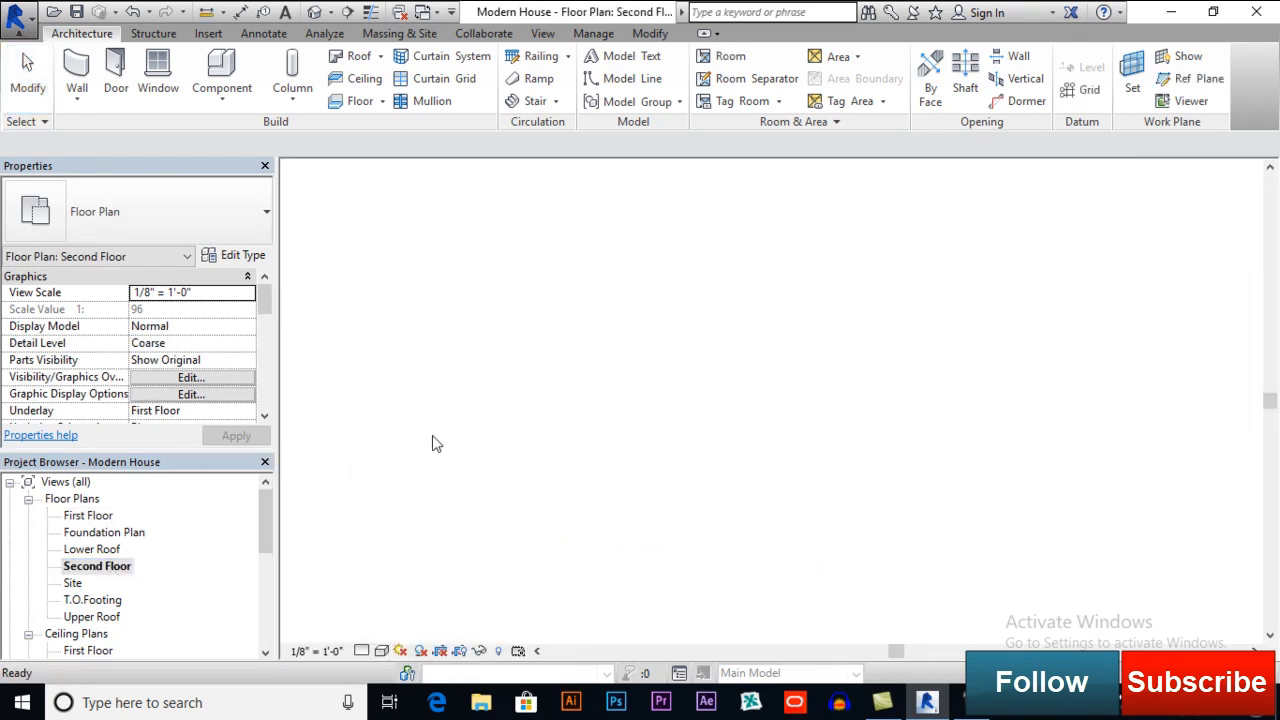
pyautogui.scroll(2, 625, 372)
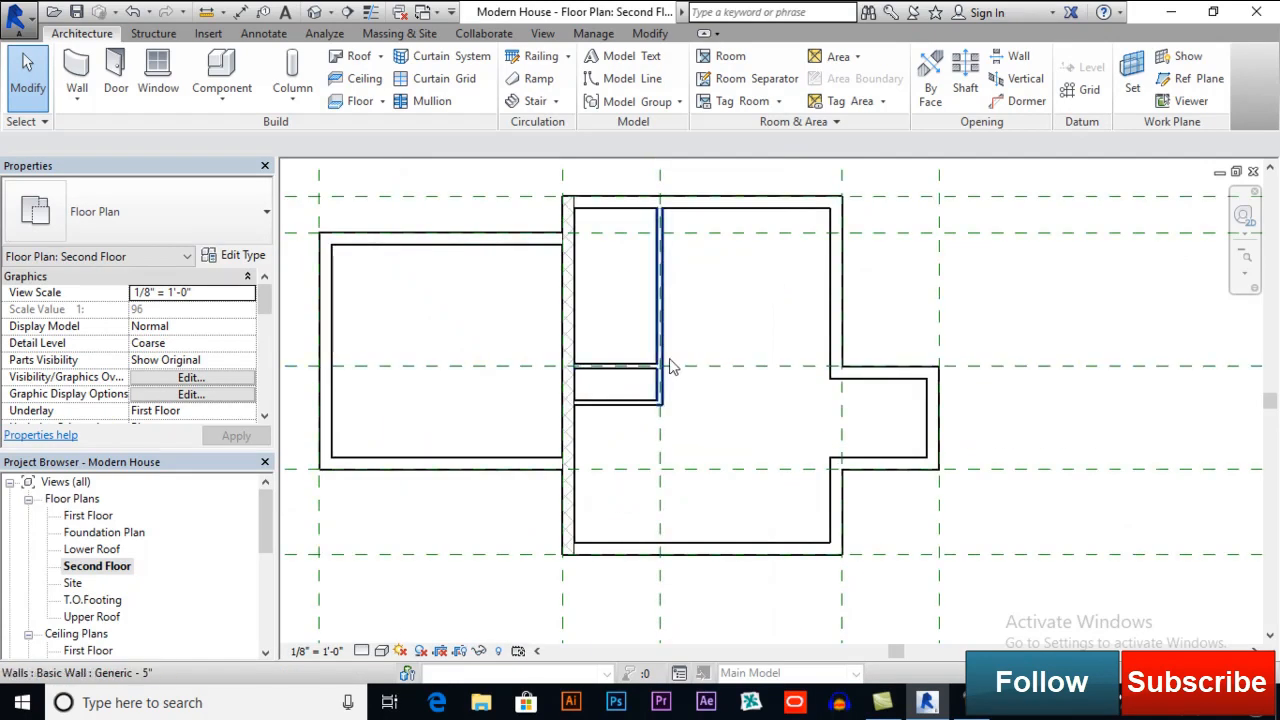
pyautogui.scroll(1, 648, 372)
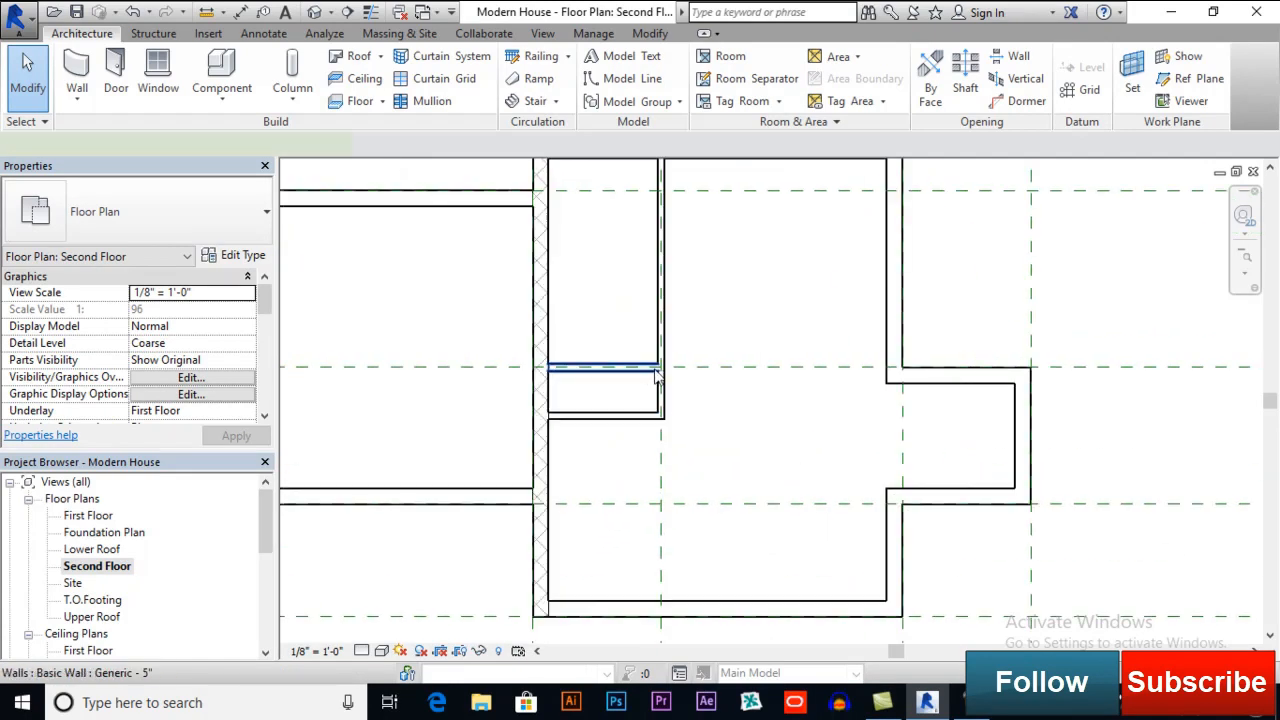
pyautogui.click(647, 374)
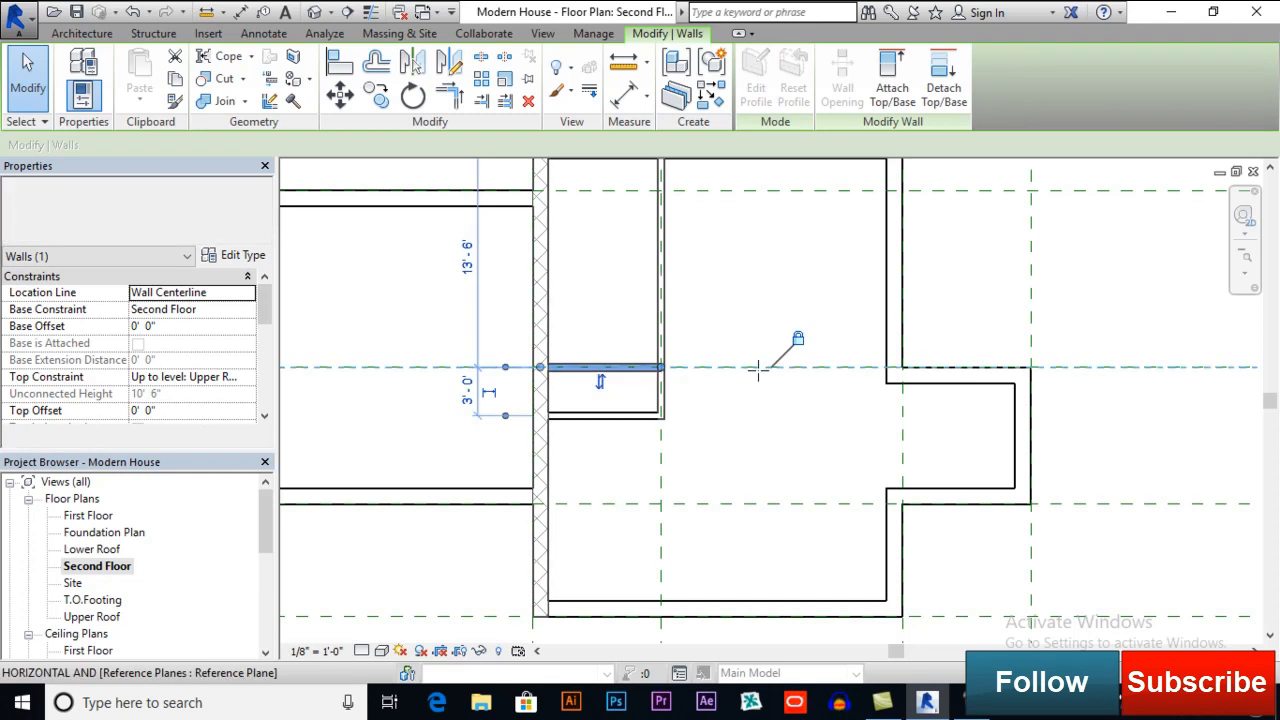
pyautogui.moveTo(856, 367); pyautogui.dragTo(886, 370)
pyautogui.click(966, 314)
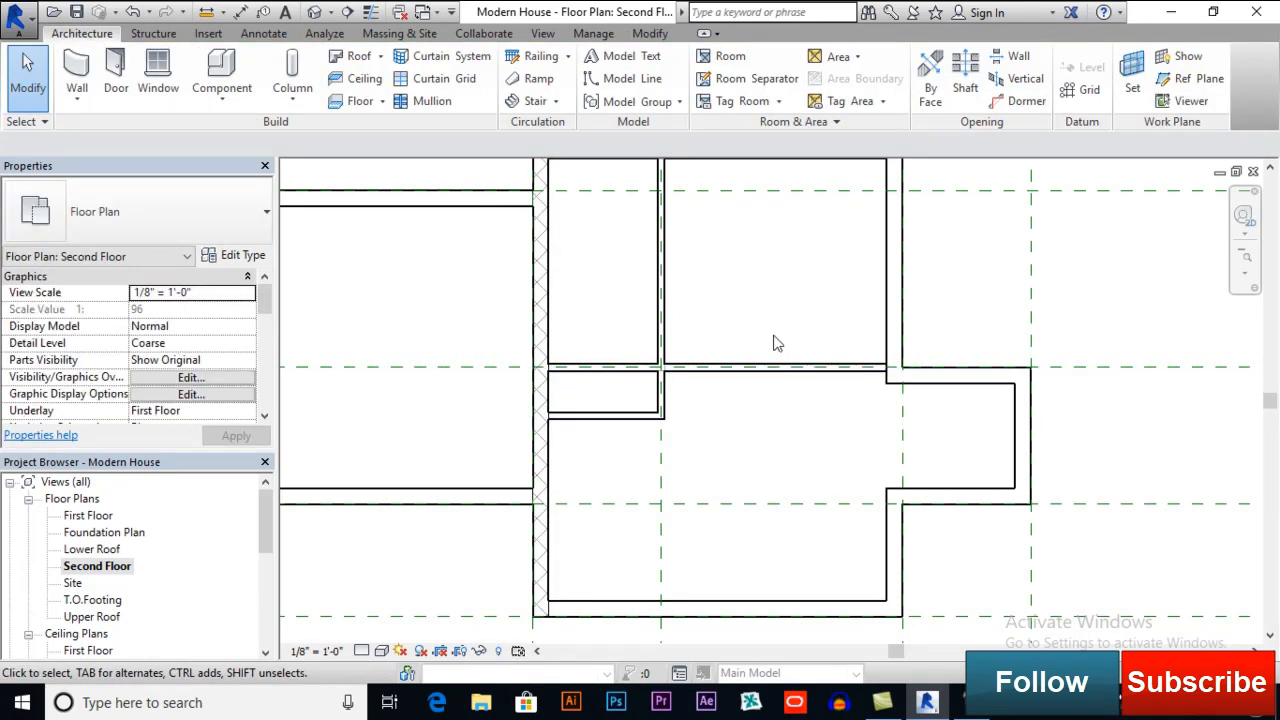
# - Start a floor on the Second Floor level using the Generic - 12" type
pyautogui.scroll(-1, 777, 335)
pyautogui.moveTo(723, 334)
pyautogui.mouseDown(button='middle')
pyautogui.moveTo(751, 386)
pyautogui.moveTo(727, 349)
pyautogui.moveTo(739, 335)
pyautogui.mouseUp(button='middle')
pyautogui.scroll(-1, 714, 345)
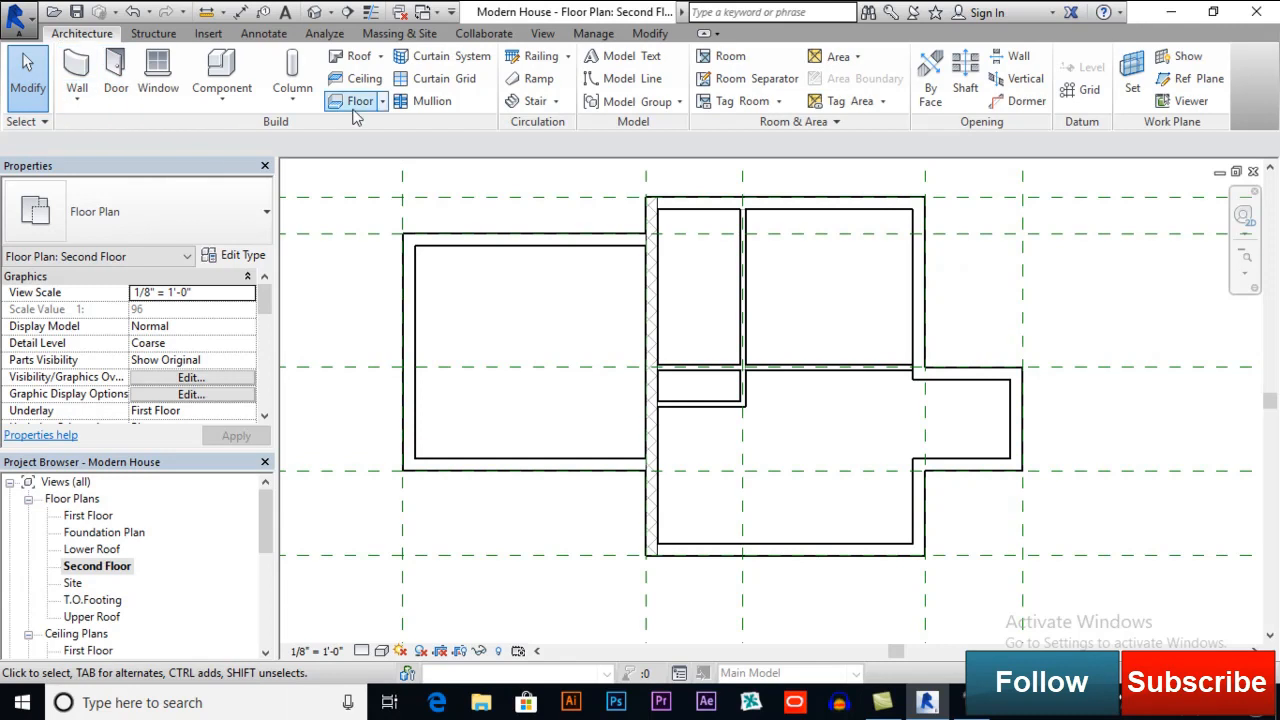
pyautogui.click(382, 101)
pyautogui.click(390, 209)
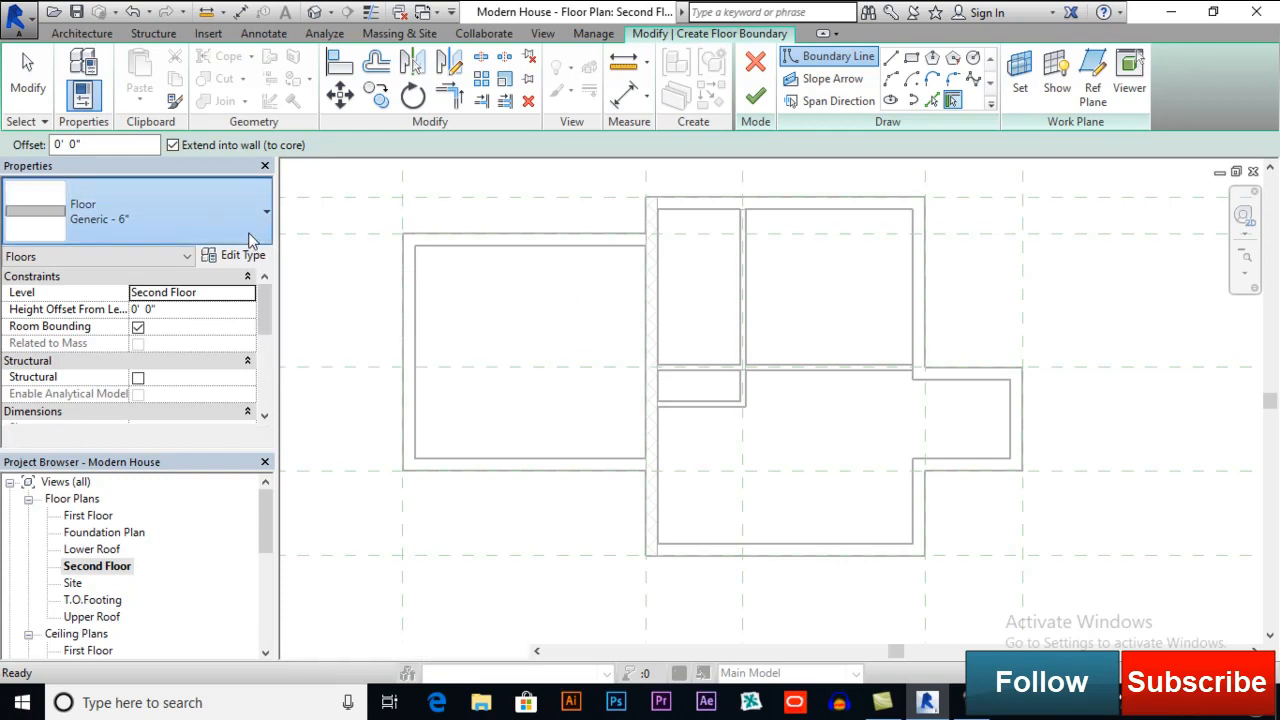
pyautogui.click(250, 238)
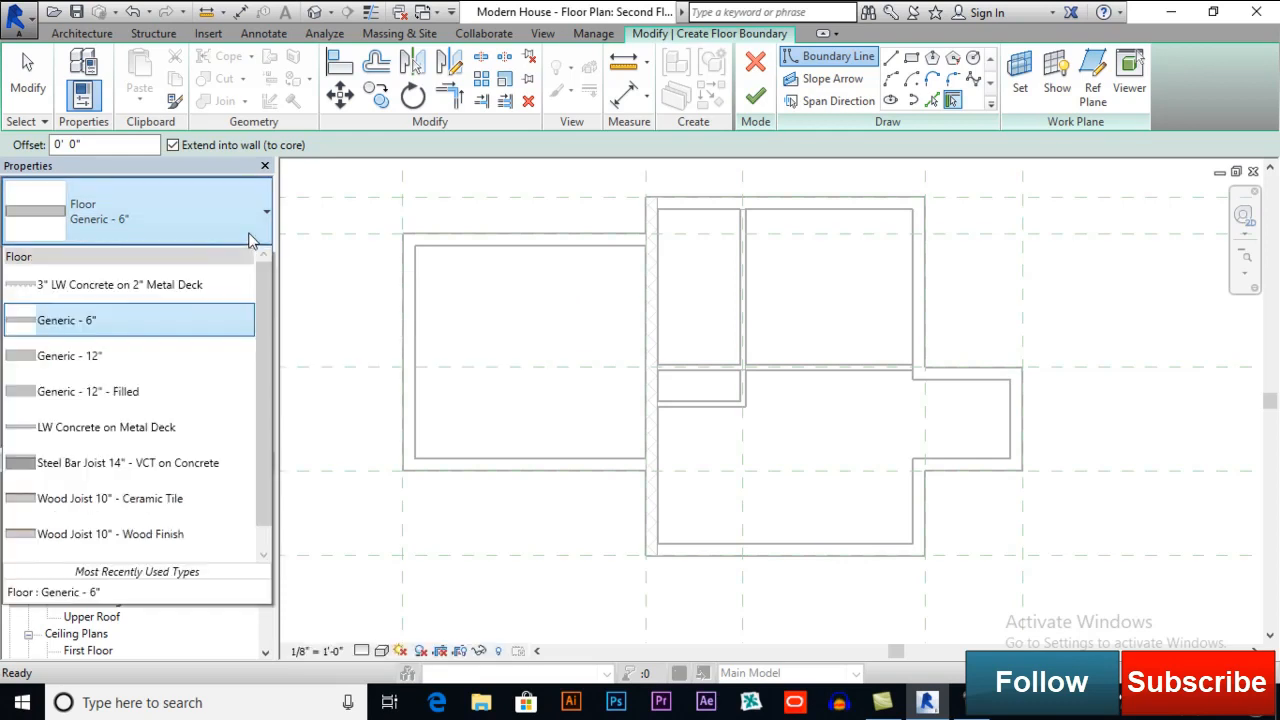
pyautogui.click(117, 351)
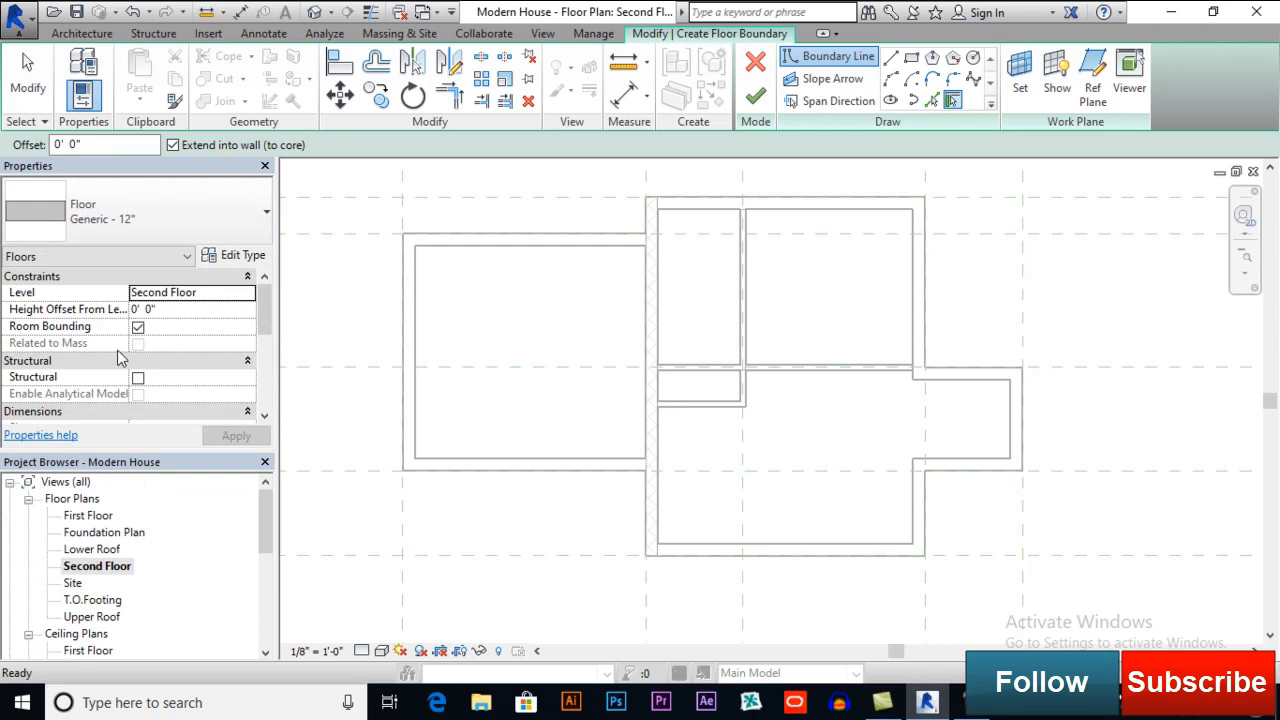
# - Pick the left room's three exterior walls and the masonry wall as floor boundary lines along the room's inner faces
pyautogui.moveTo(457, 323)
pyautogui.mouseDown(button='middle')
pyautogui.moveTo(477, 329)
pyautogui.moveTo(465, 323)
pyautogui.mouseUp(button='middle')
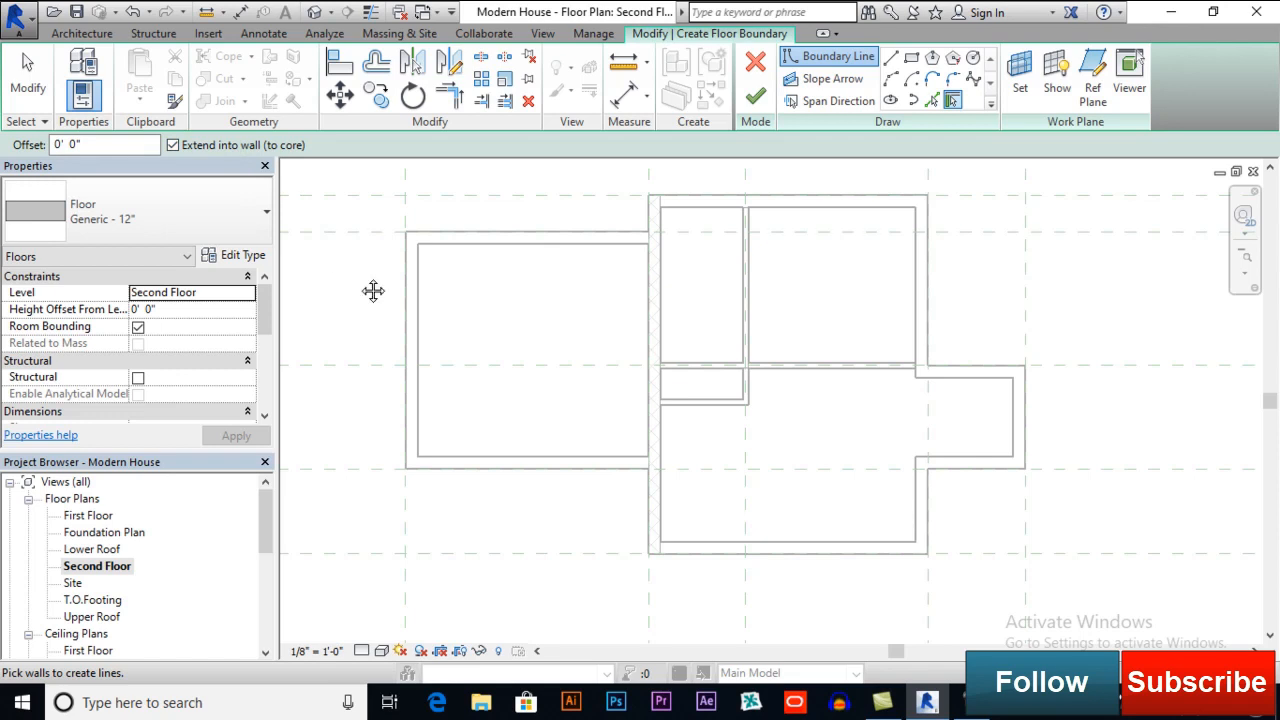
pyautogui.moveTo(362, 284); pyautogui.dragTo(352, 271, button='middle')
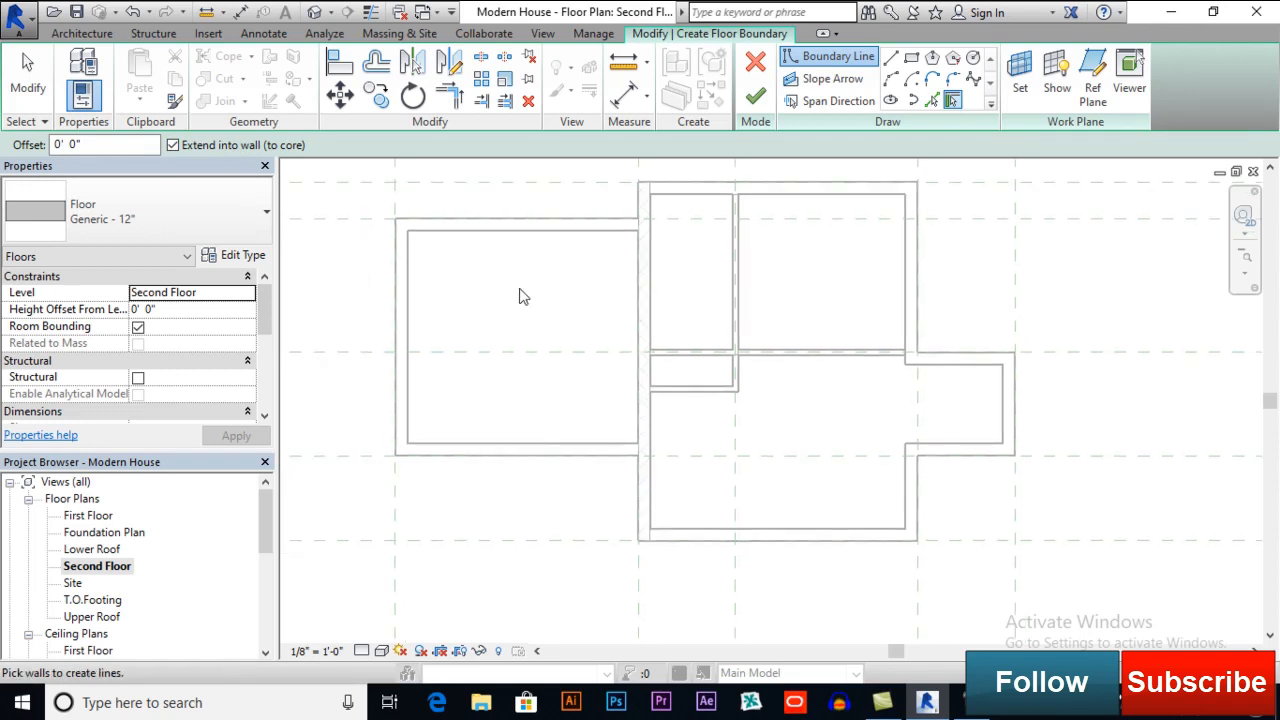
pyautogui.moveTo(455, 316); pyautogui.dragTo(435, 292, button='middle')
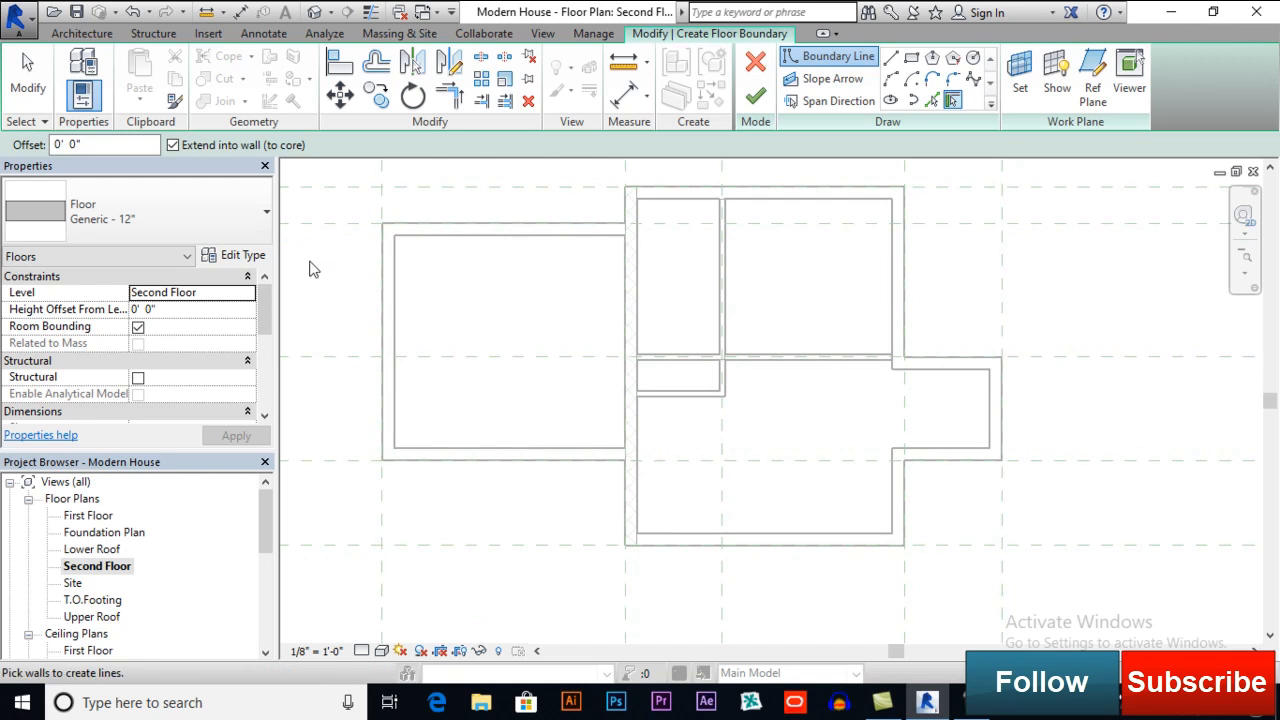
pyautogui.moveTo(483, 286); pyautogui.dragTo(486, 269, button='middle')
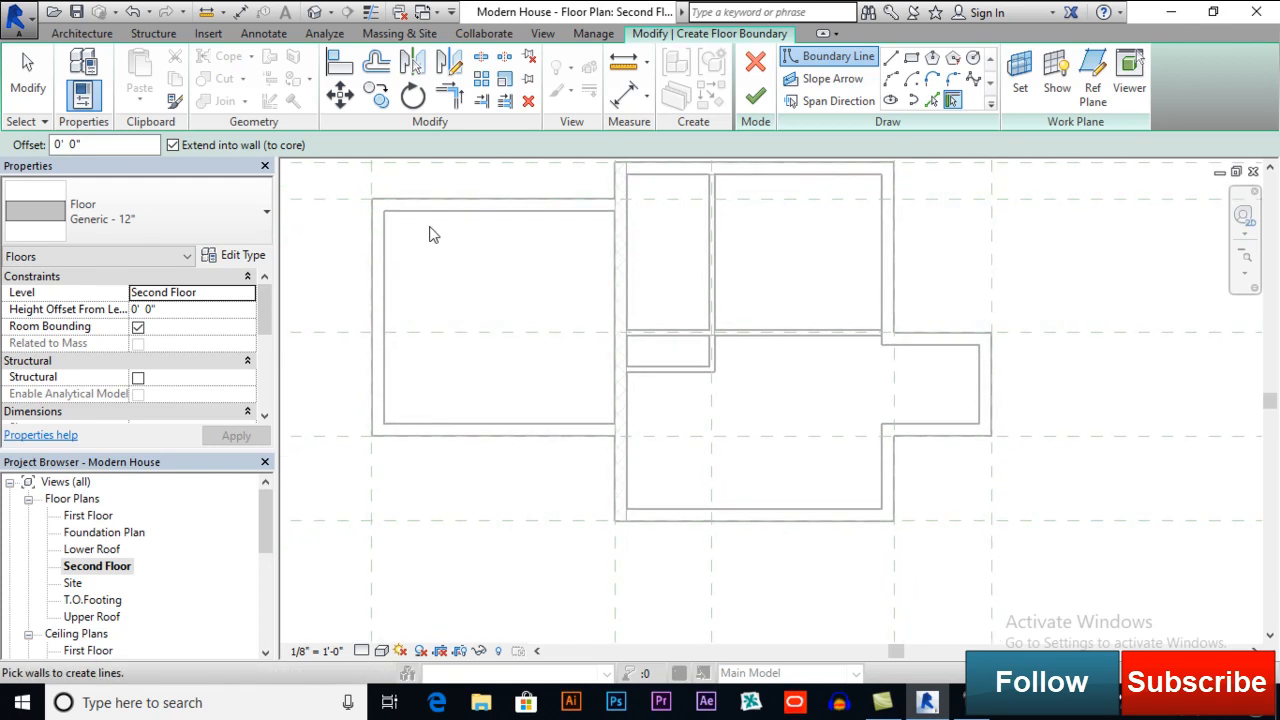
pyautogui.click(387, 227)
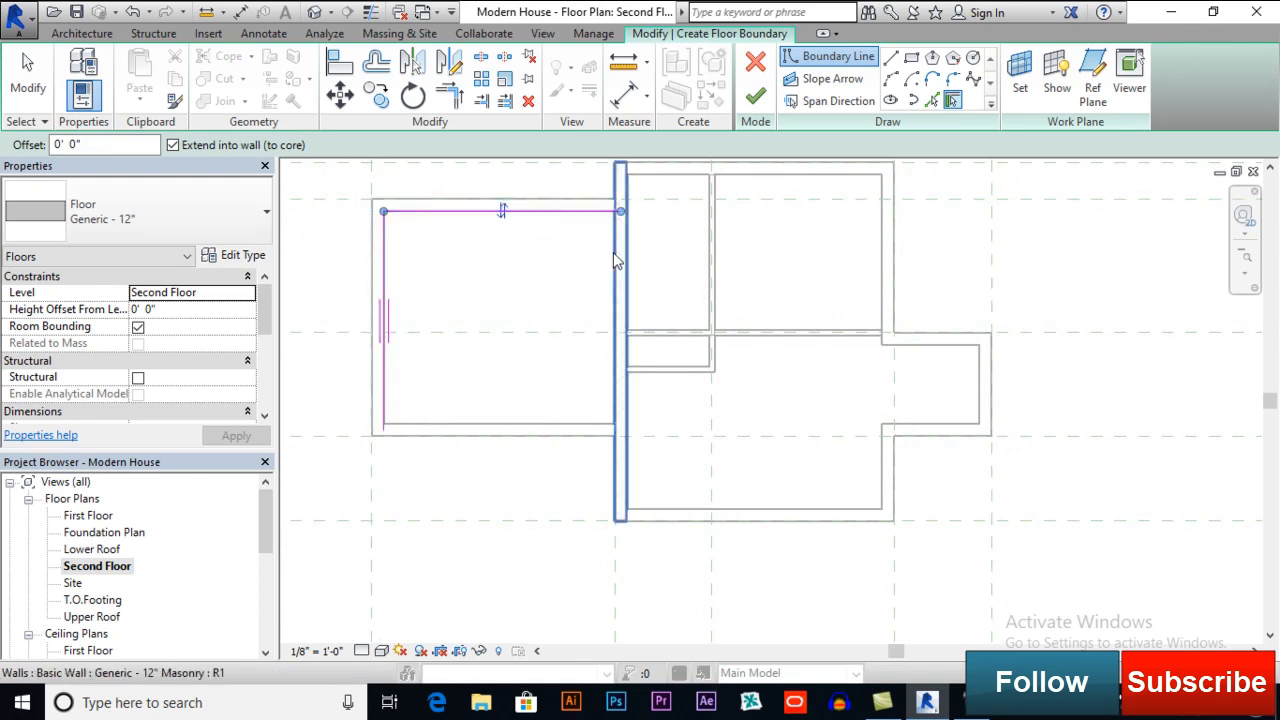
pyautogui.click(604, 305)
pyautogui.click(568, 424)
pyautogui.moveTo(560, 363); pyautogui.dragTo(558, 399, button='middle')
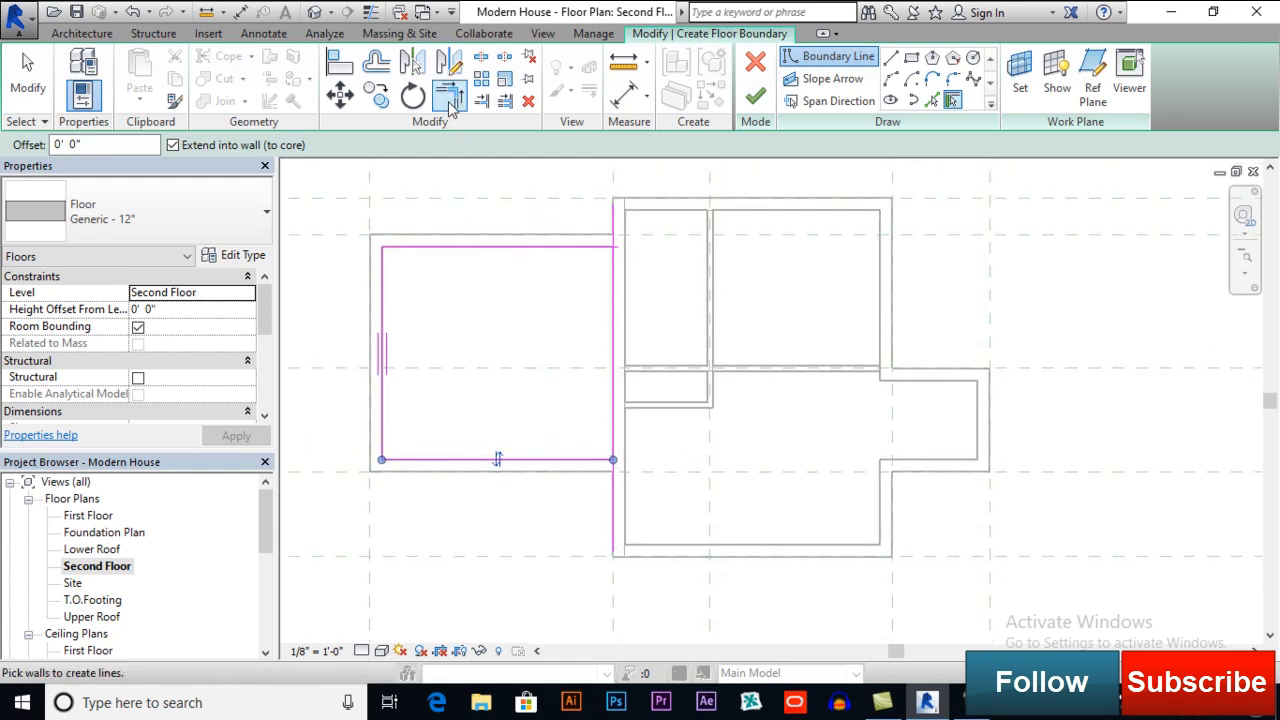
# - Trim the boundary lines at both masonry wall corners to close the left room's rectangle
pyautogui.click(449, 105)
pyautogui.click(588, 250)
pyautogui.click(610, 306)
pyautogui.click(598, 459)
pyautogui.moveTo(665, 356); pyautogui.dragTo(676, 388, button='middle')
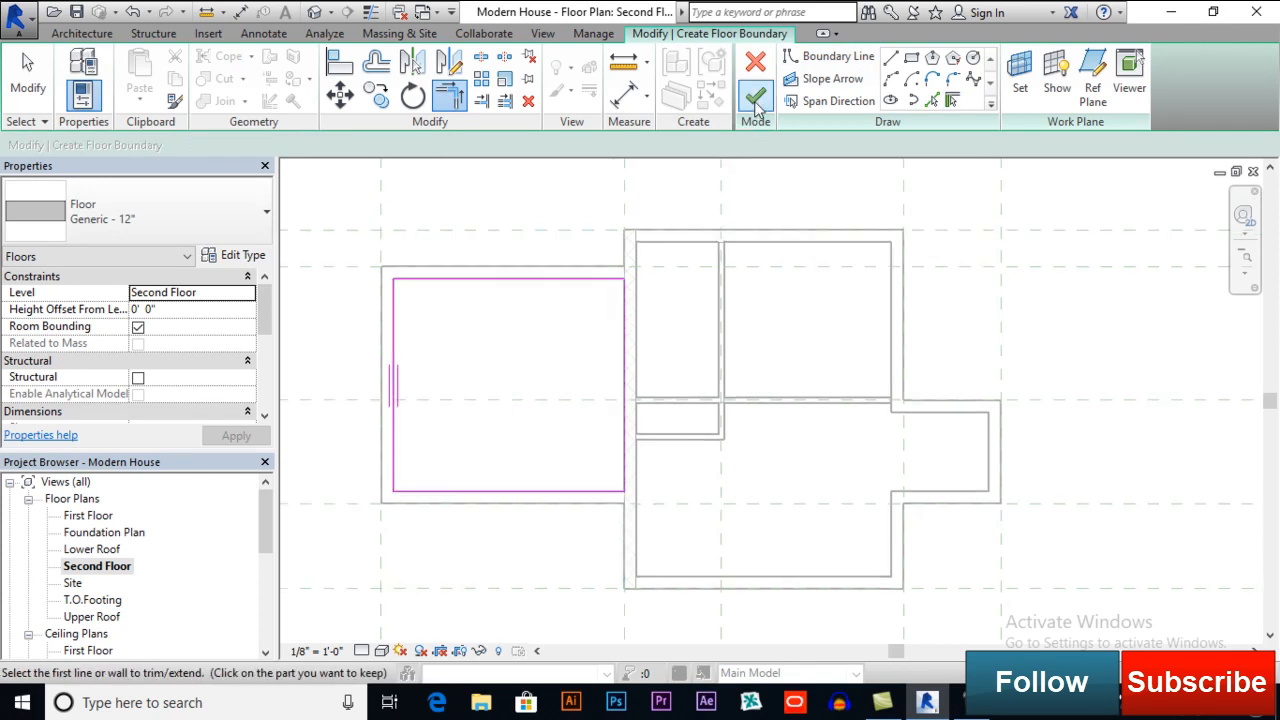
# - Finish the left room's floor, joining it with the walls and cutting out the overlapping volume, and deselect it
pyautogui.click(756, 100)
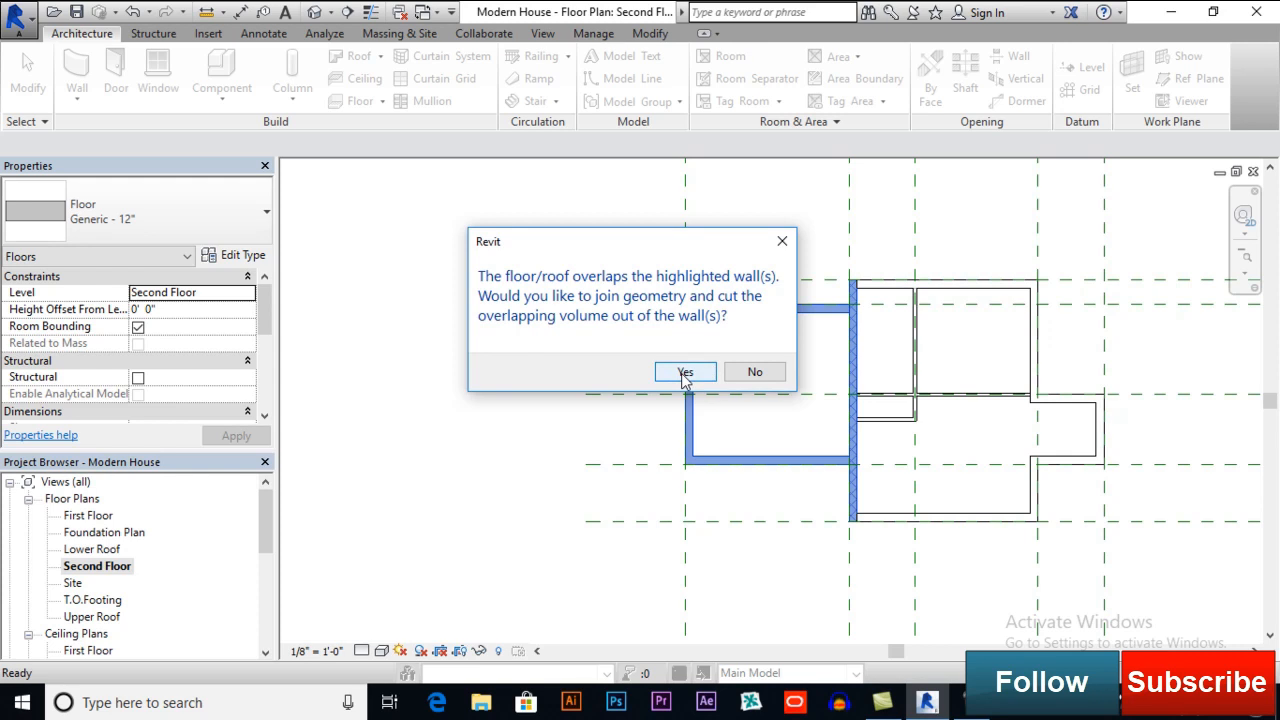
pyautogui.click(685, 372)
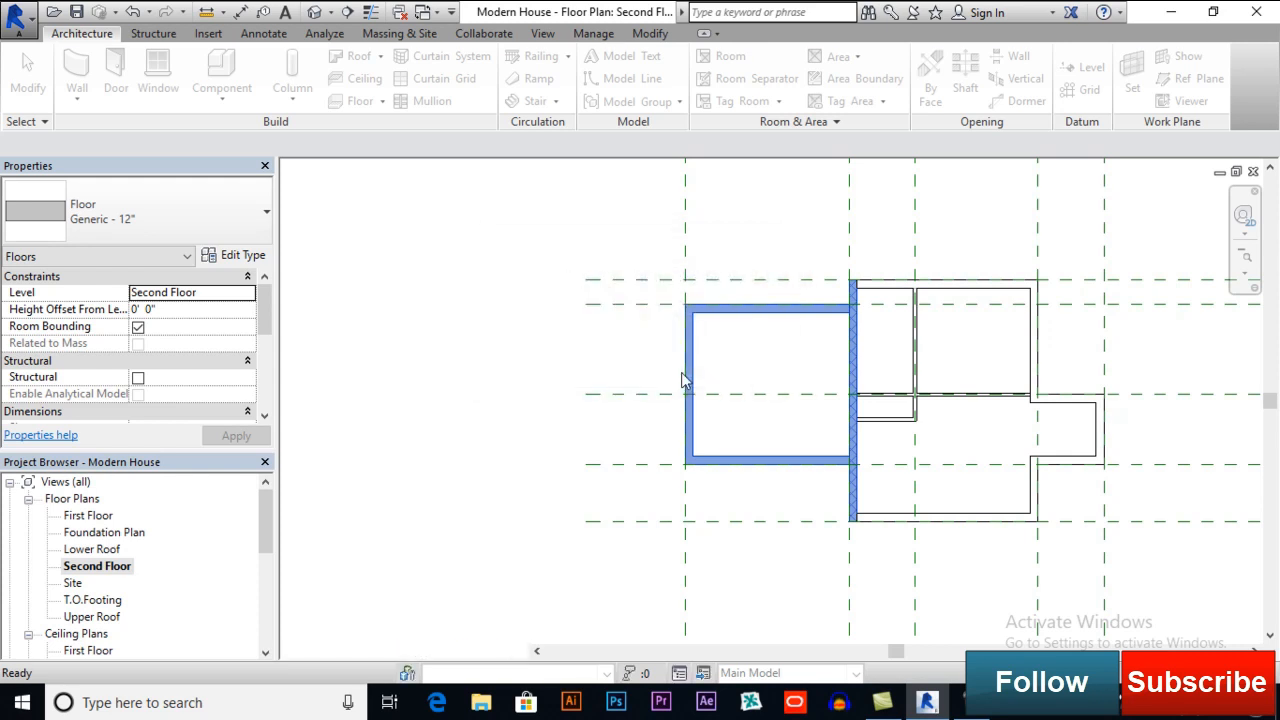
pyautogui.scroll(2, 681, 375)
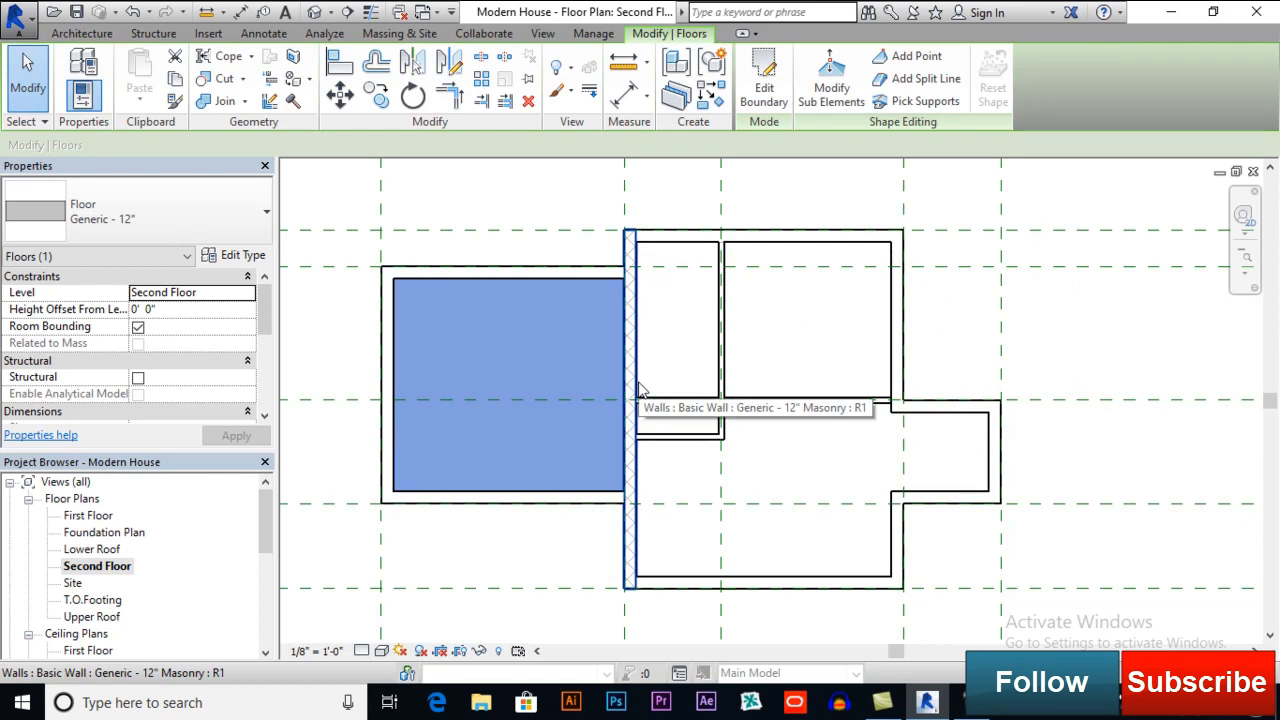
pyautogui.click(673, 357)
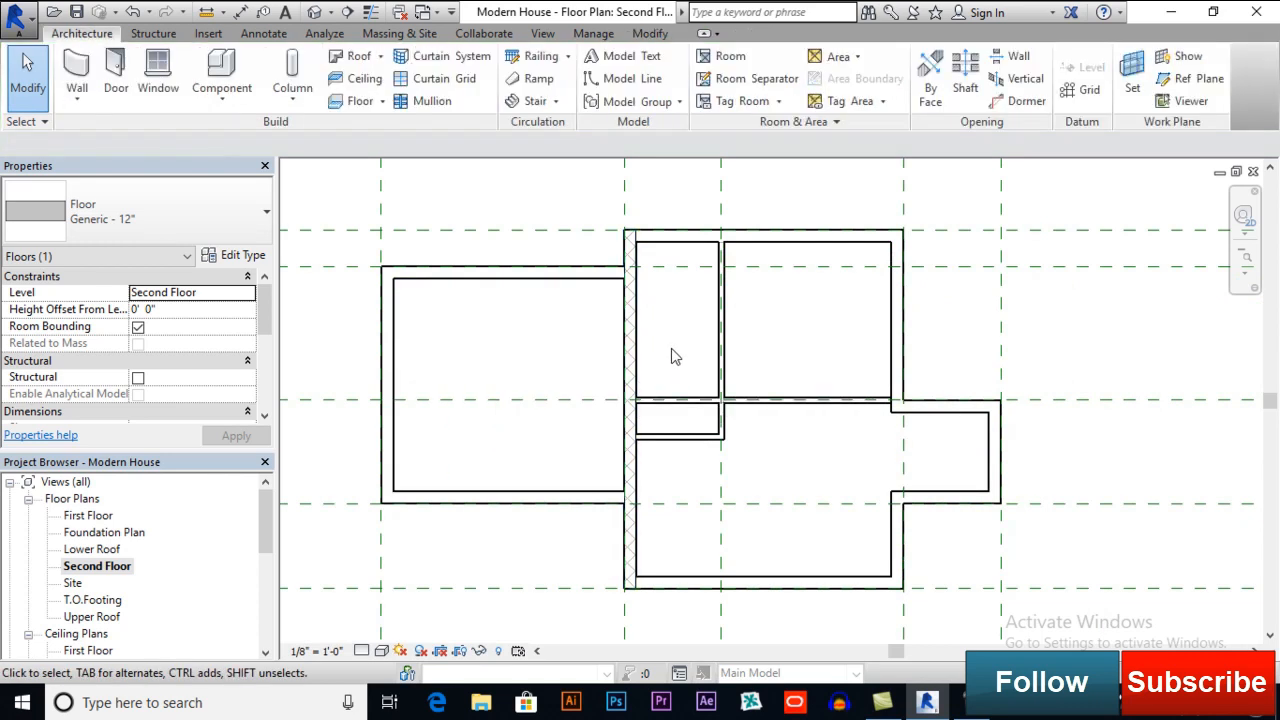
# - Start another Generic - 12" floor and pick the masonry wall and the main house's top and upper-right exterior walls as boundaries
pyautogui.click(384, 104)
pyautogui.click(397, 140)
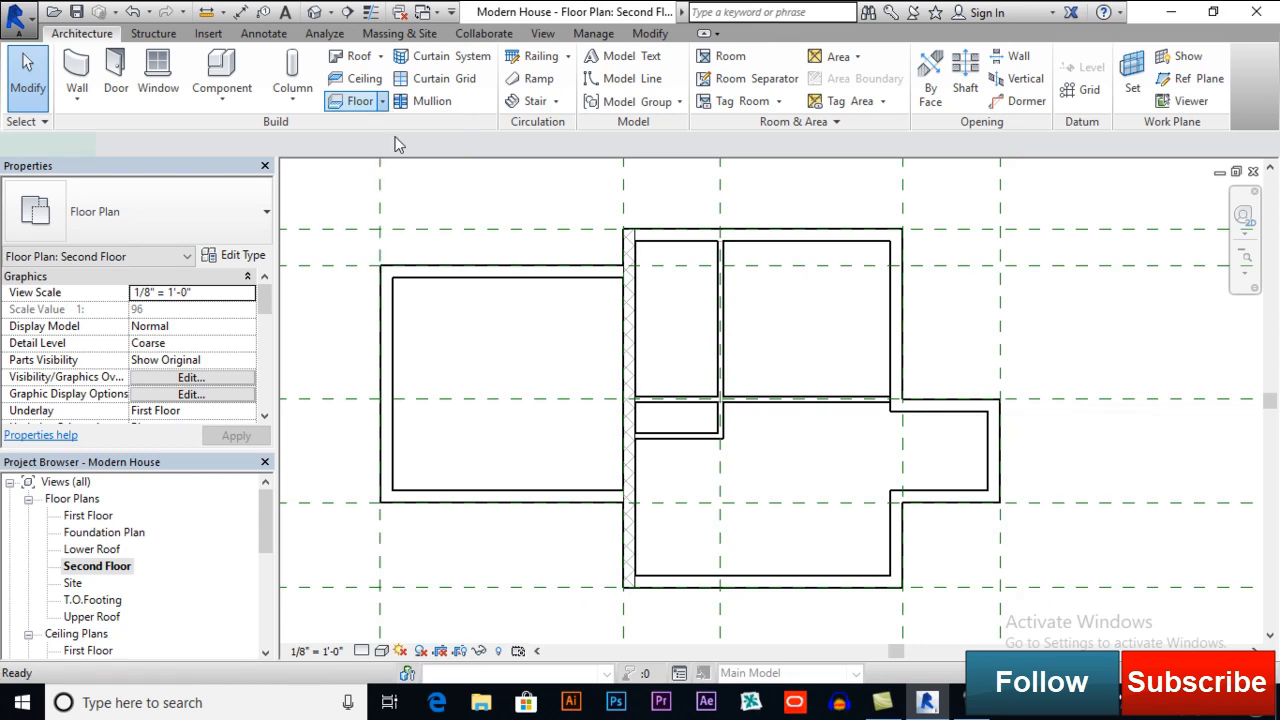
pyautogui.click(640, 287)
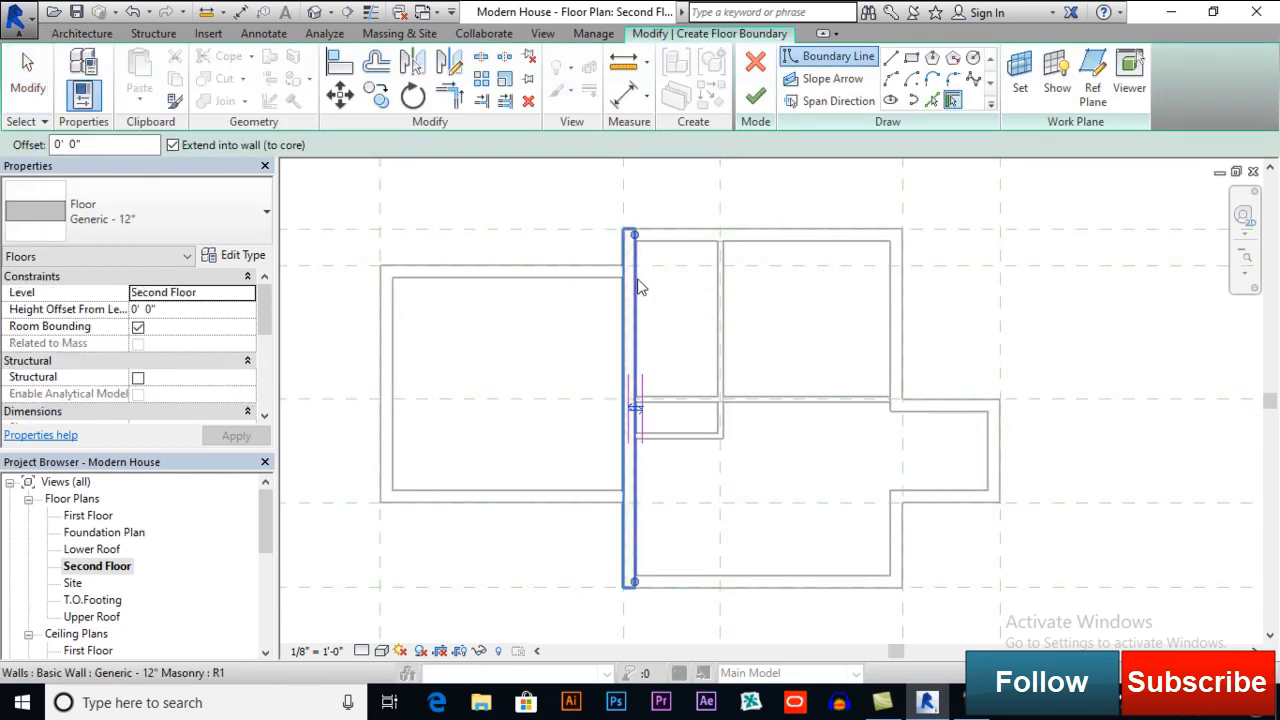
pyautogui.click(785, 250)
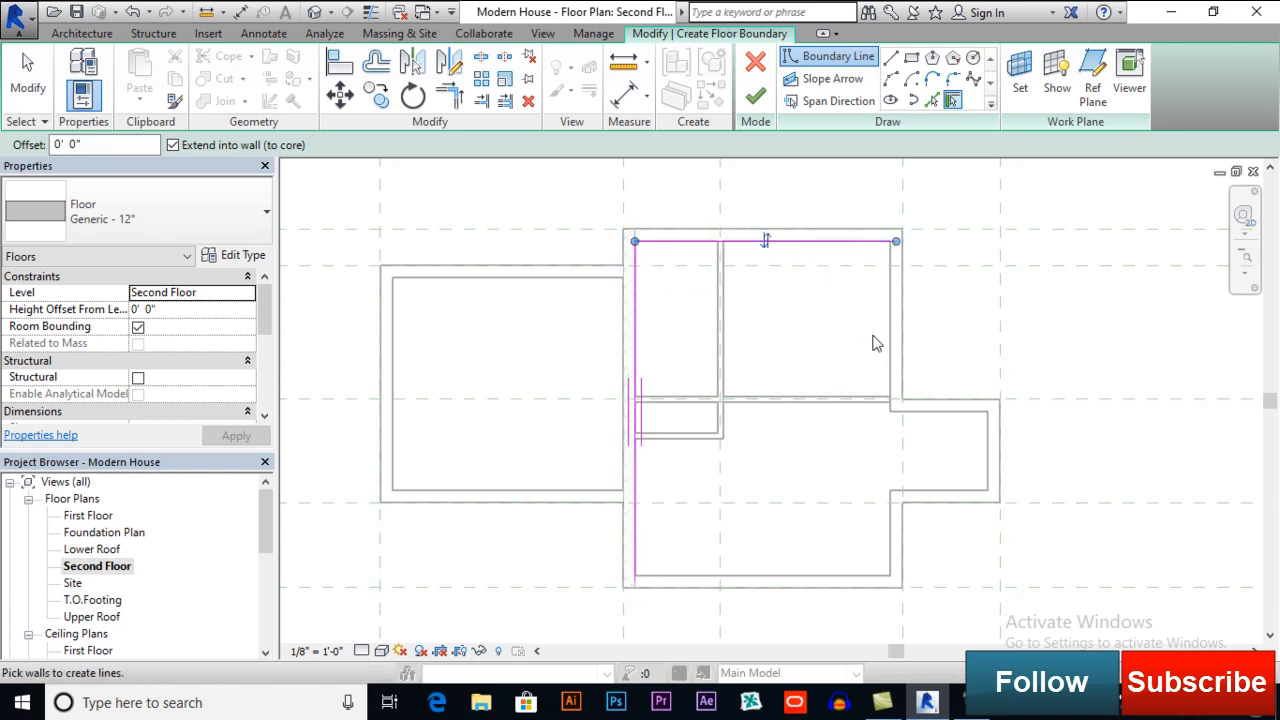
pyautogui.click(887, 350)
pyautogui.moveTo(863, 426); pyautogui.dragTo(846, 380, button='middle')
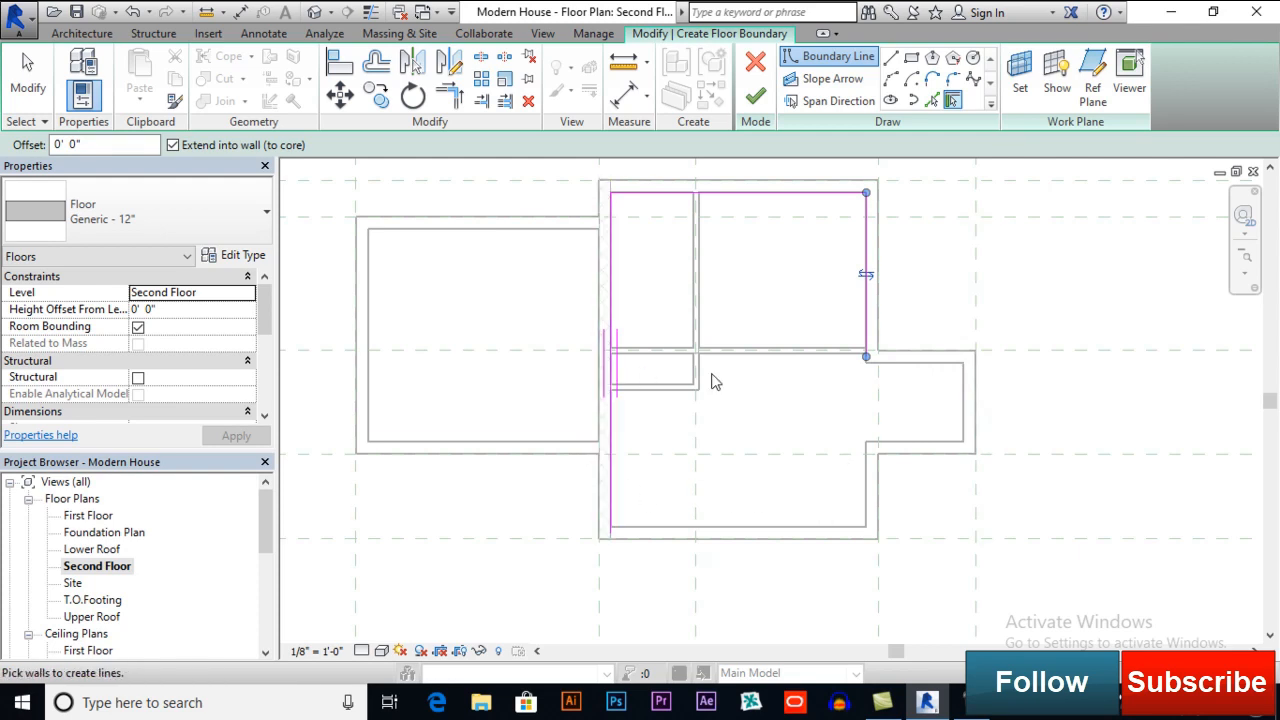
# - Set the length of the upper-right vertical boundary line to 16' 6"
pyautogui.moveTo(755, 429); pyautogui.dragTo(766, 437, button='middle')
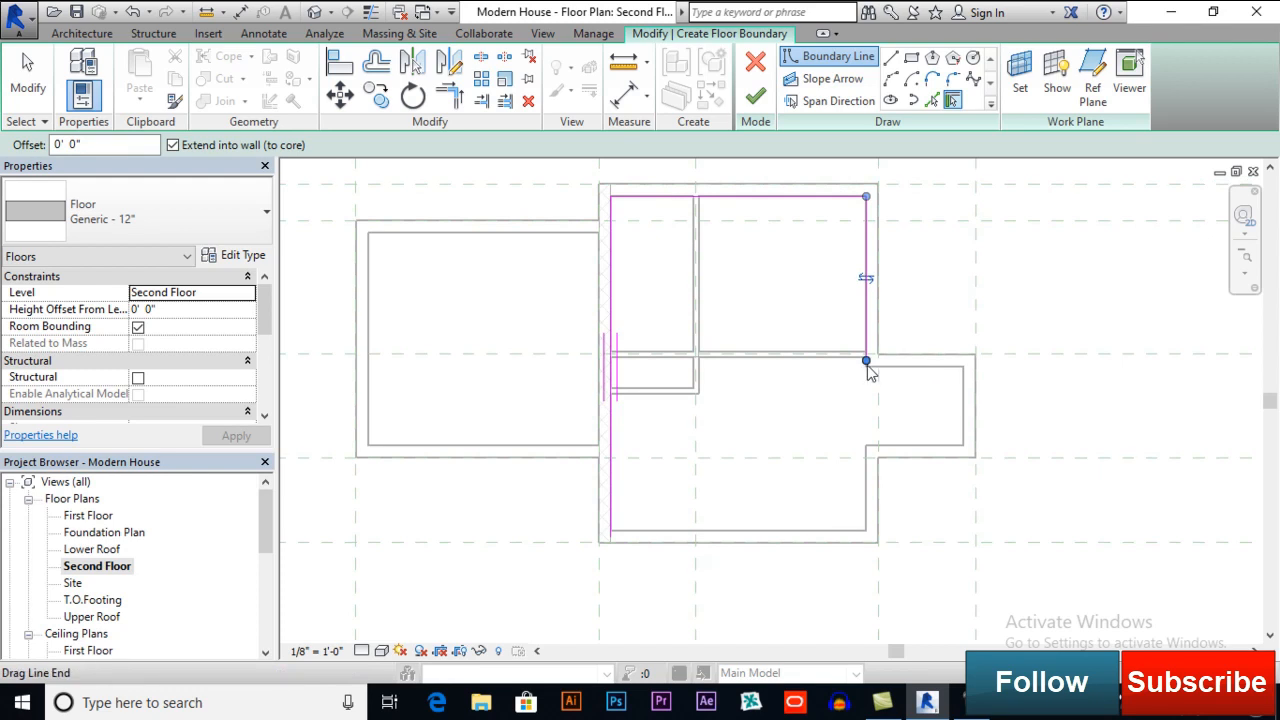
pyautogui.click(867, 361)
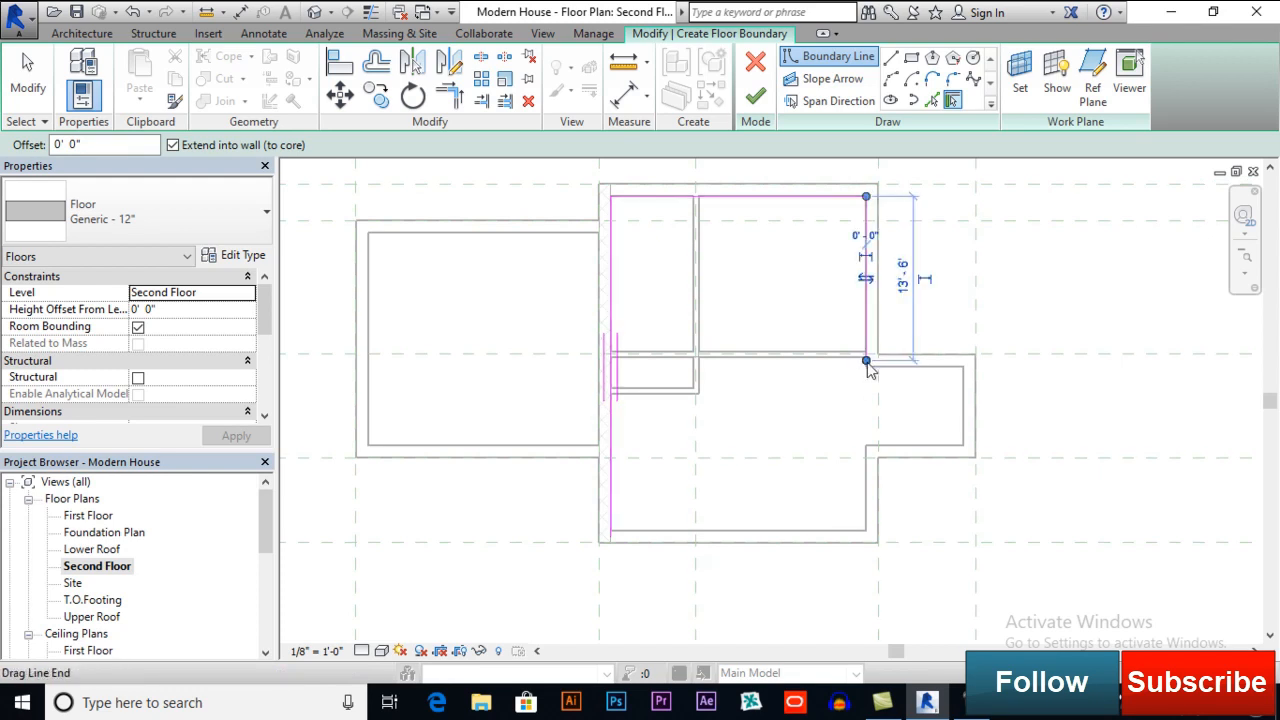
pyautogui.click(903, 300)
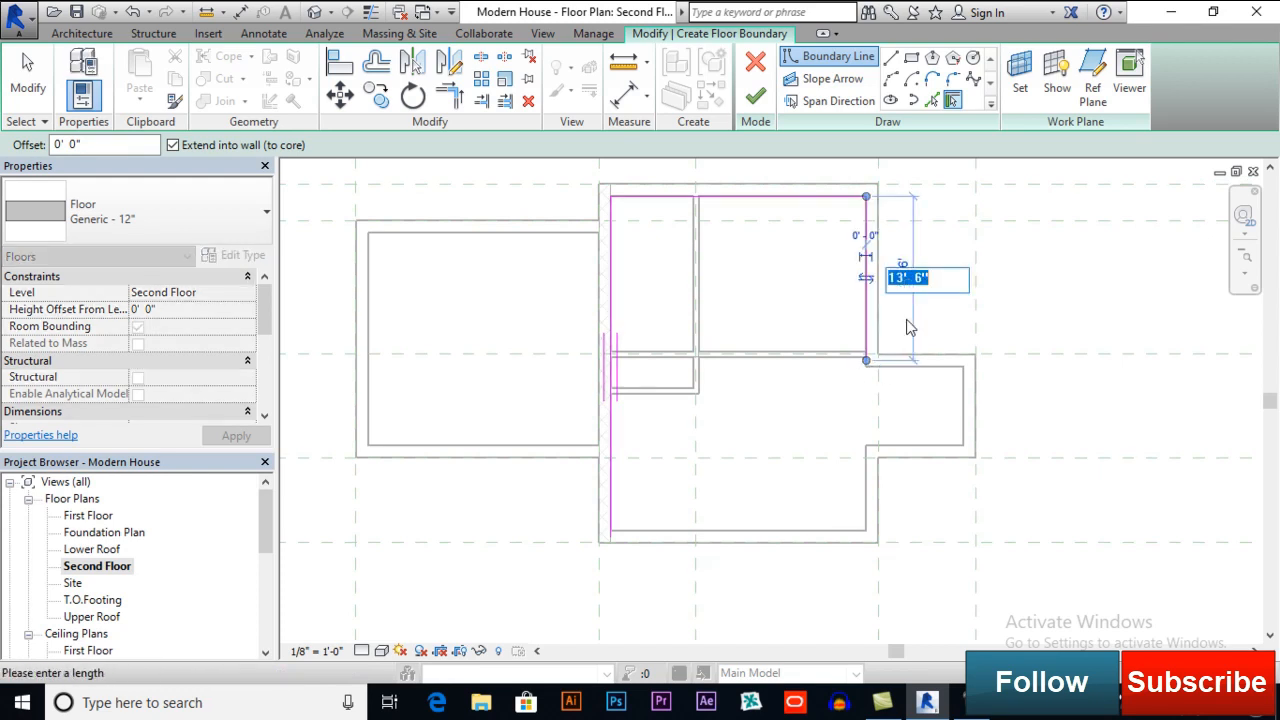
pyautogui.write("16'")
pyautogui.press('Return')
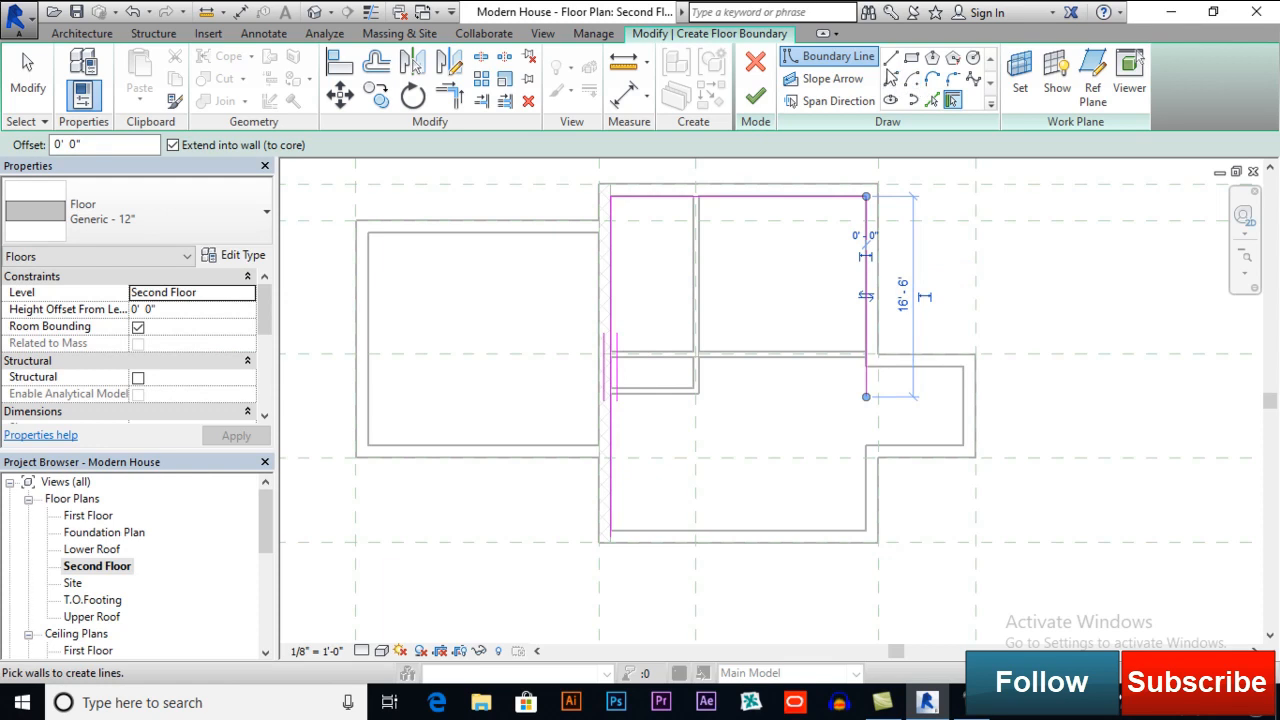
# - Draw the stepped lower boundary from that line's lower end: 2' left, 3' down, and straight left to the masonry wall's boundary line
pyautogui.click(891, 57)
pyautogui.click(866, 397)
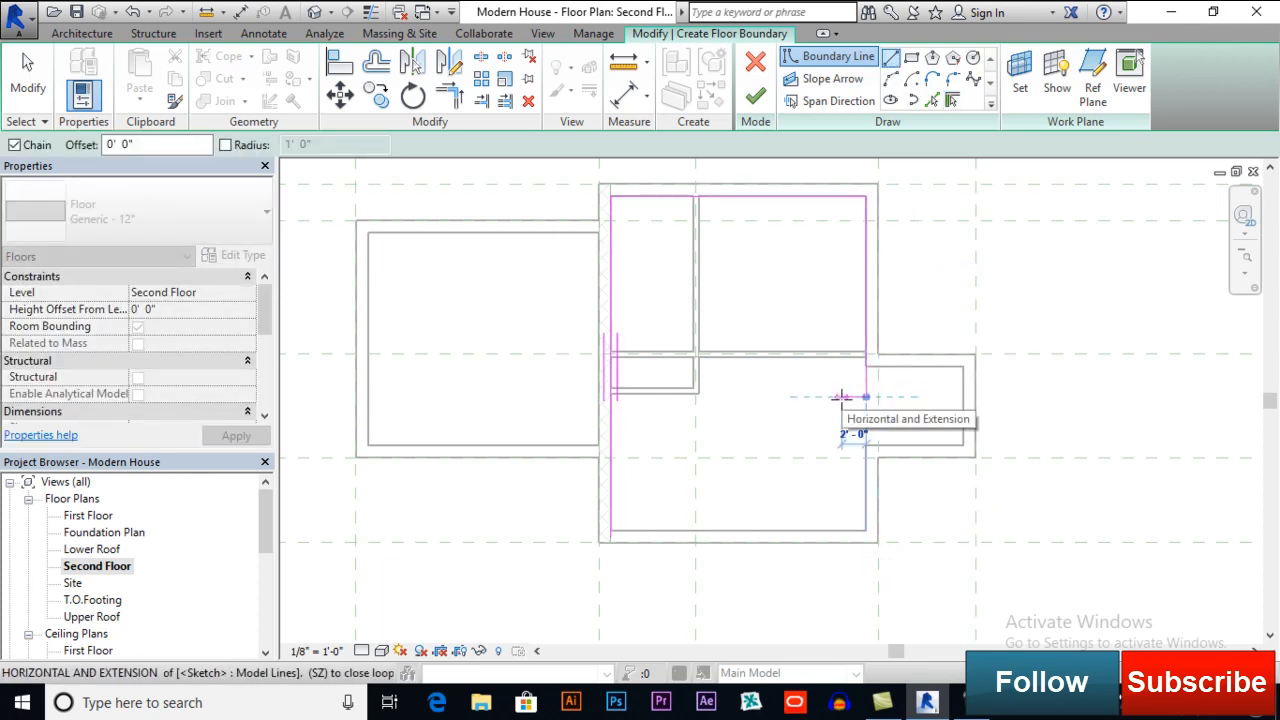
pyautogui.click(841, 397)
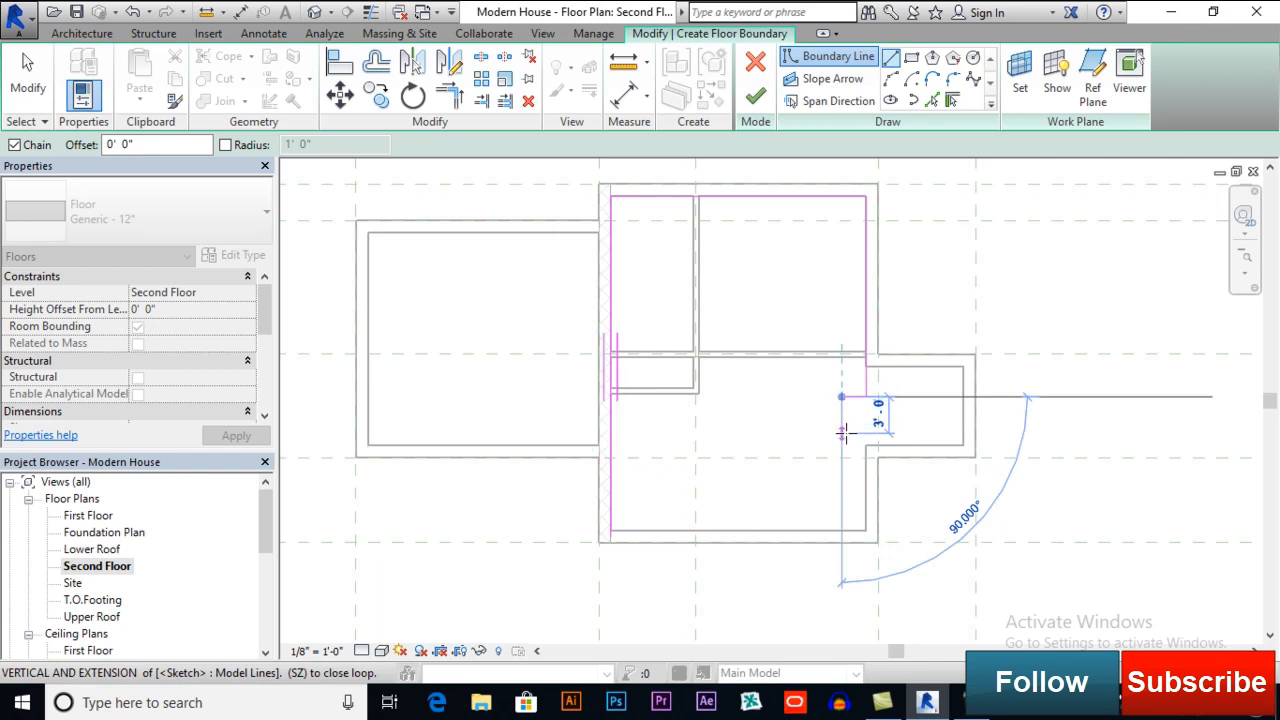
pyautogui.click(842, 432)
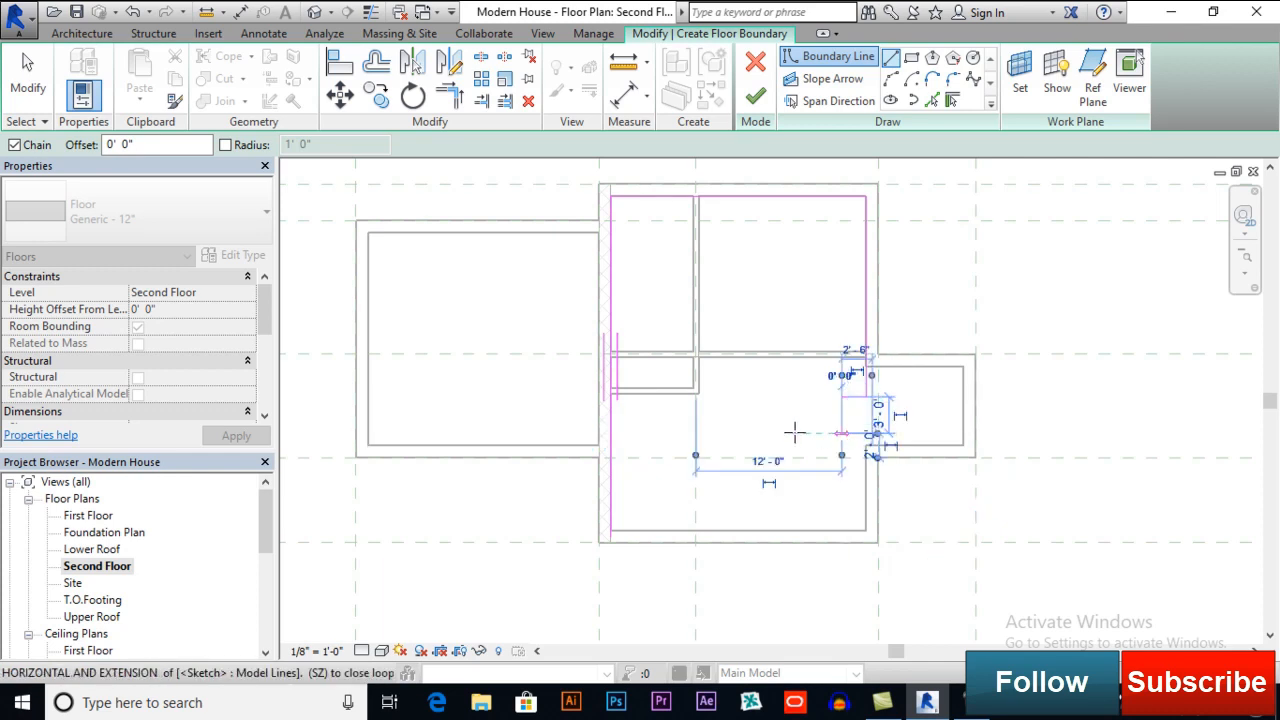
pyautogui.click(611, 432)
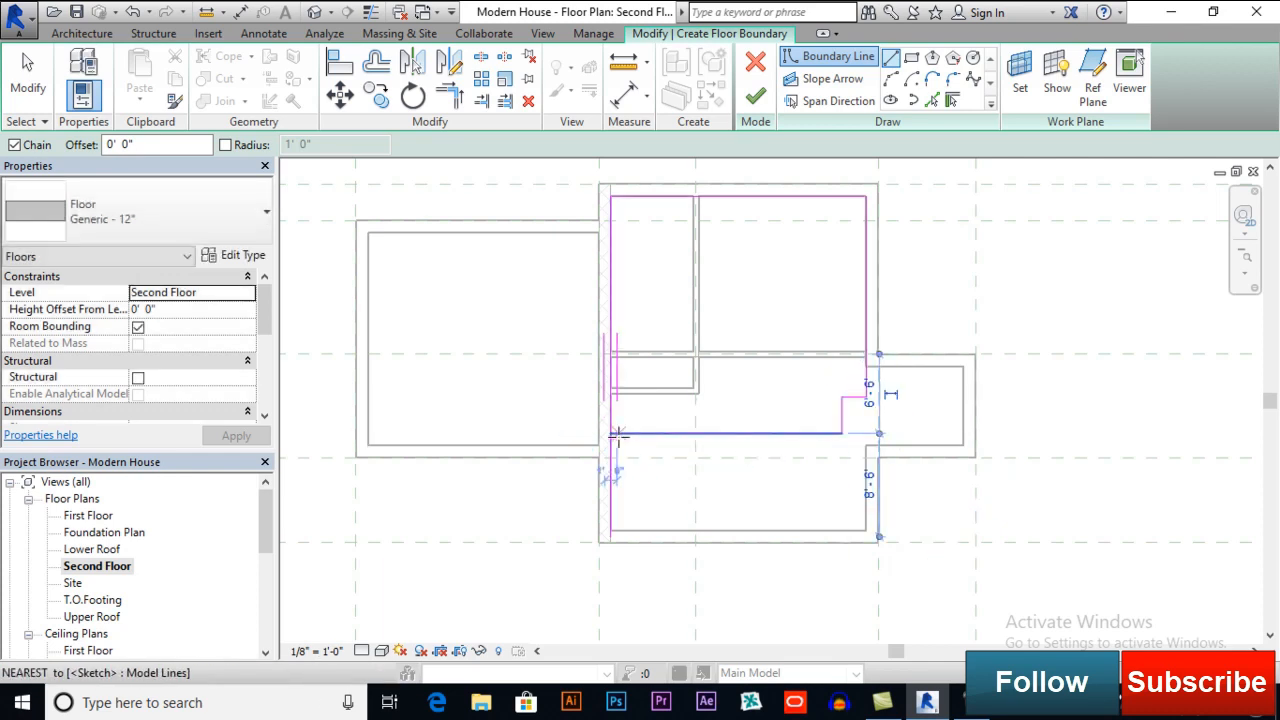
pyautogui.click(30, 82)
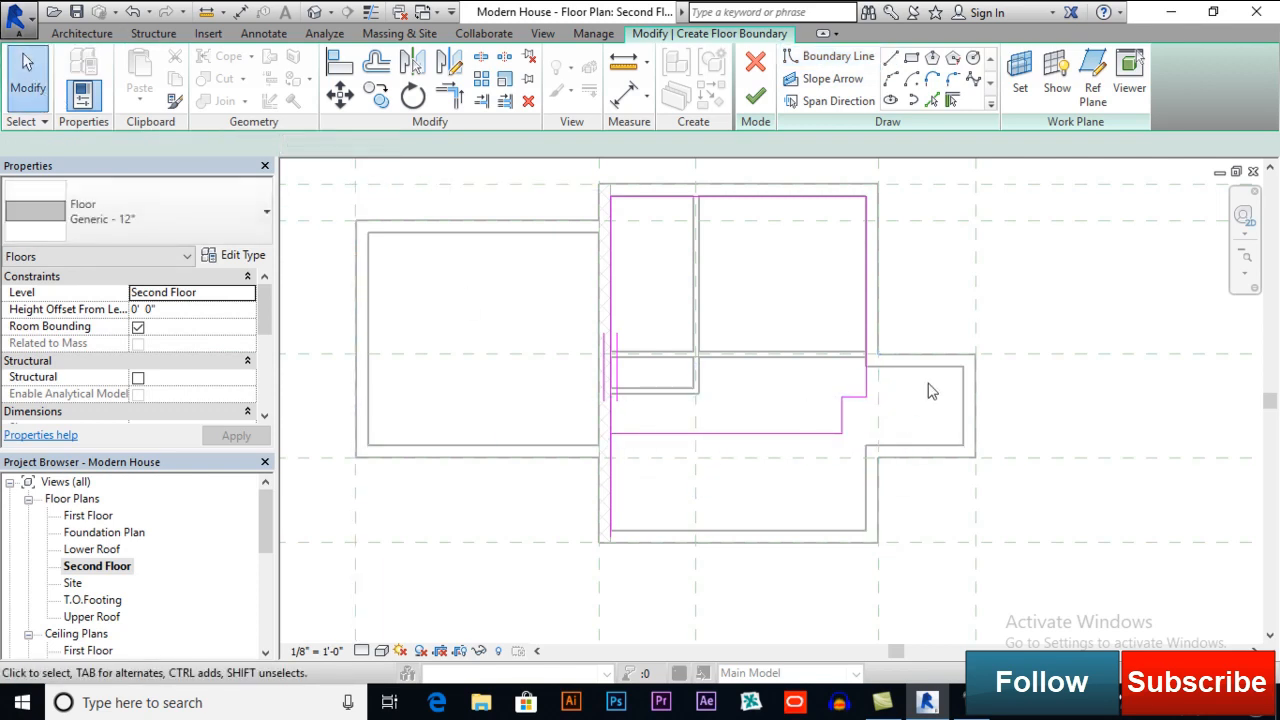
# - Trim the masonry wall's boundary line to a corner with the long lower boundary line, closing the main house floor outline
pyautogui.click(451, 105)
pyautogui.click(611, 420)
pyautogui.click(630, 434)
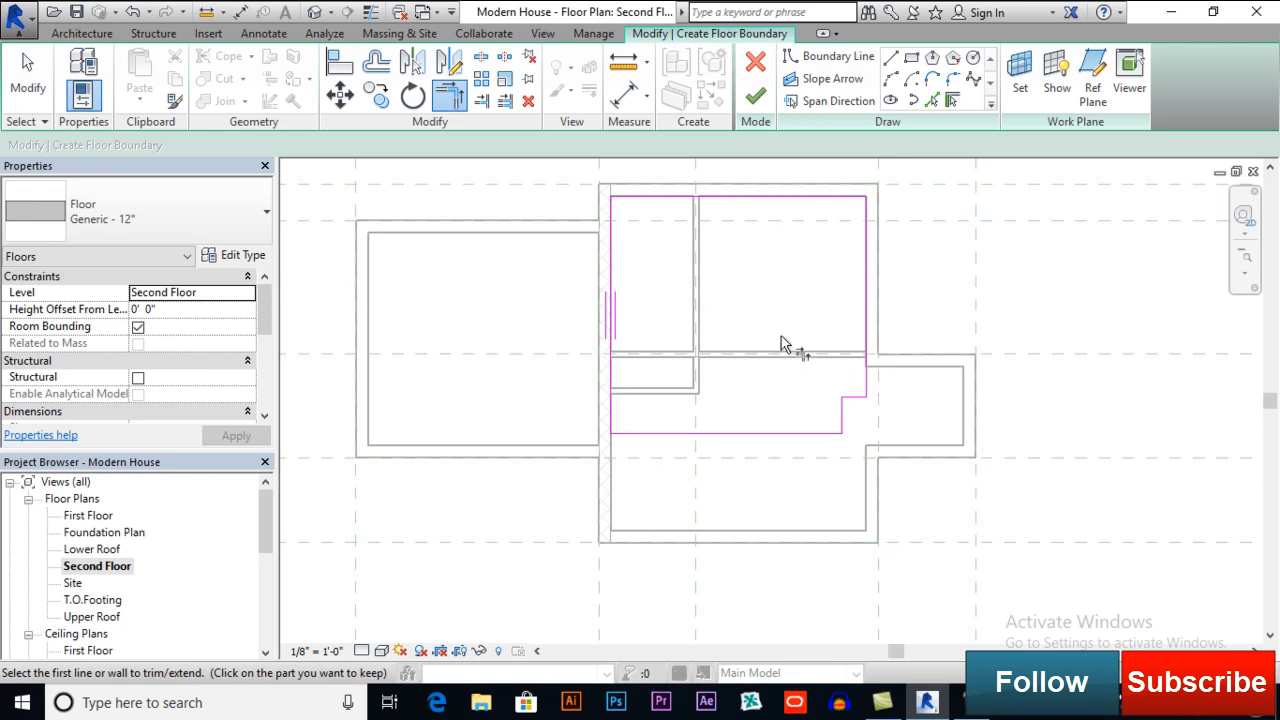
pyautogui.moveTo(783, 307); pyautogui.dragTo(787, 304, button='middle')
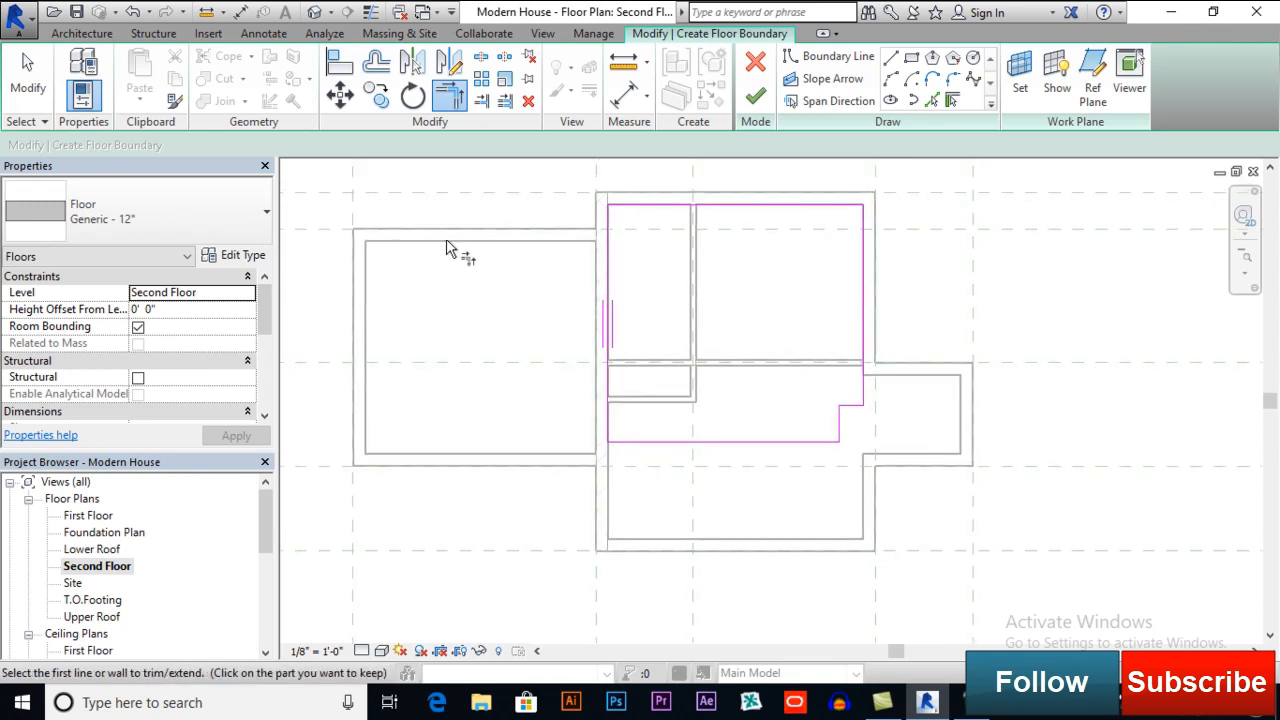
# - Finish the main house floor, attaching the walls to its bottom, joining geometry and cutting out the overlapping volume, and deselect it
pyautogui.click(758, 97)
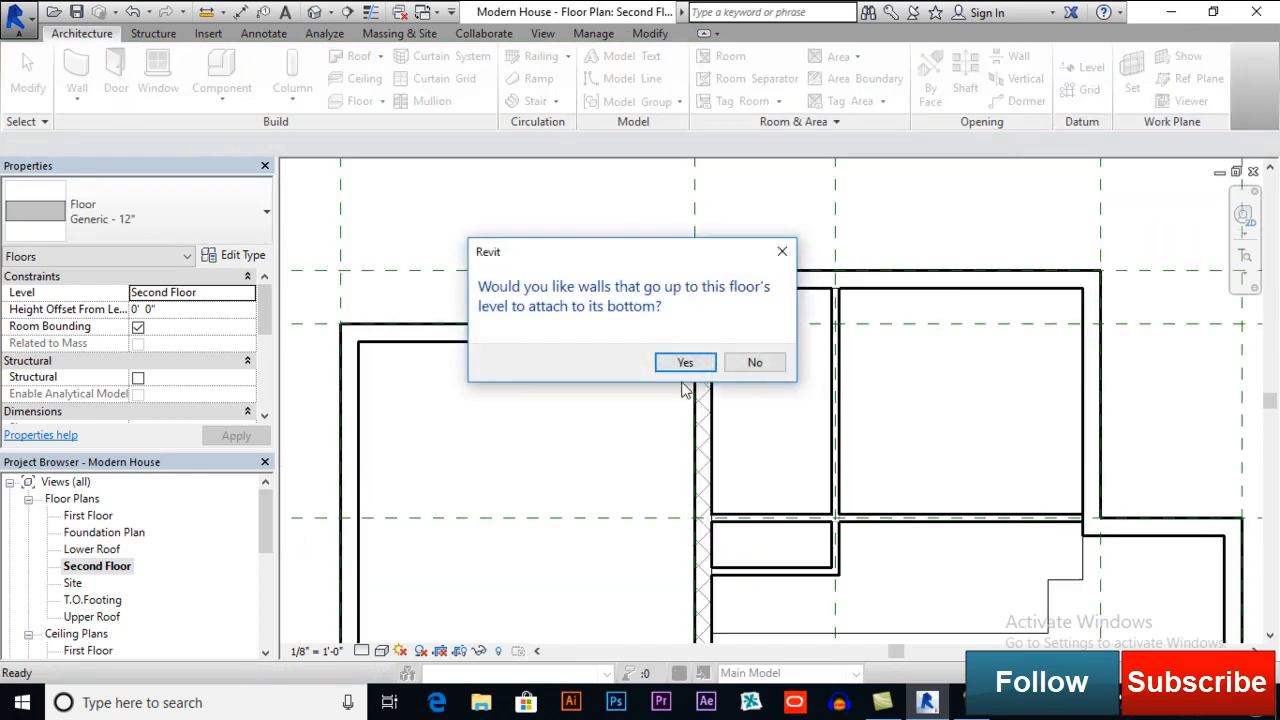
pyautogui.click(685, 363)
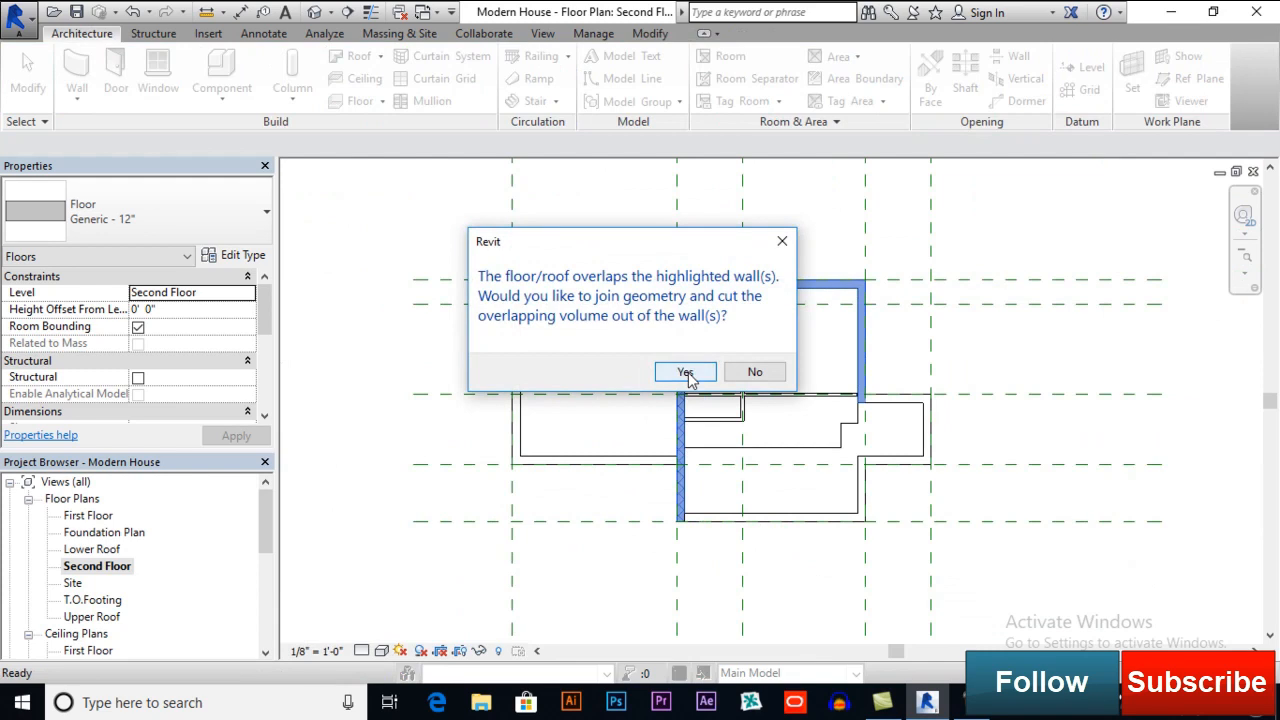
pyautogui.click(686, 373)
pyautogui.scroll(2, 850, 400)
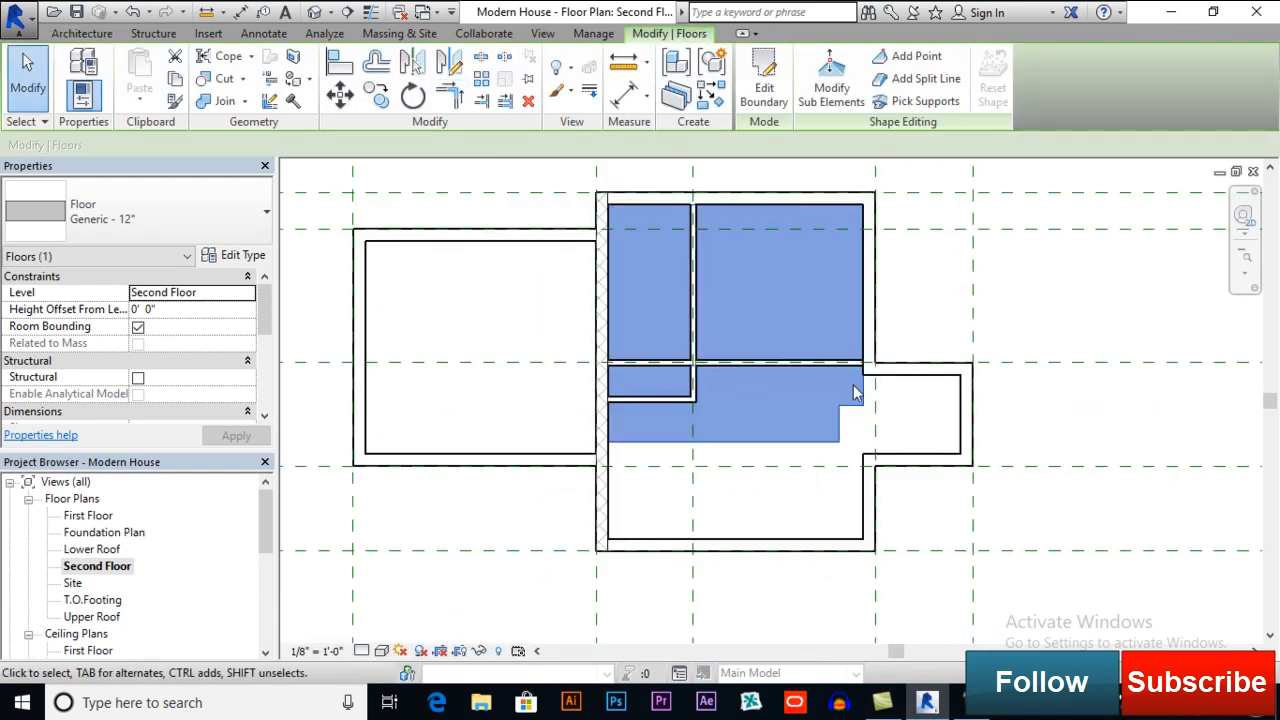
pyautogui.click(1008, 305)
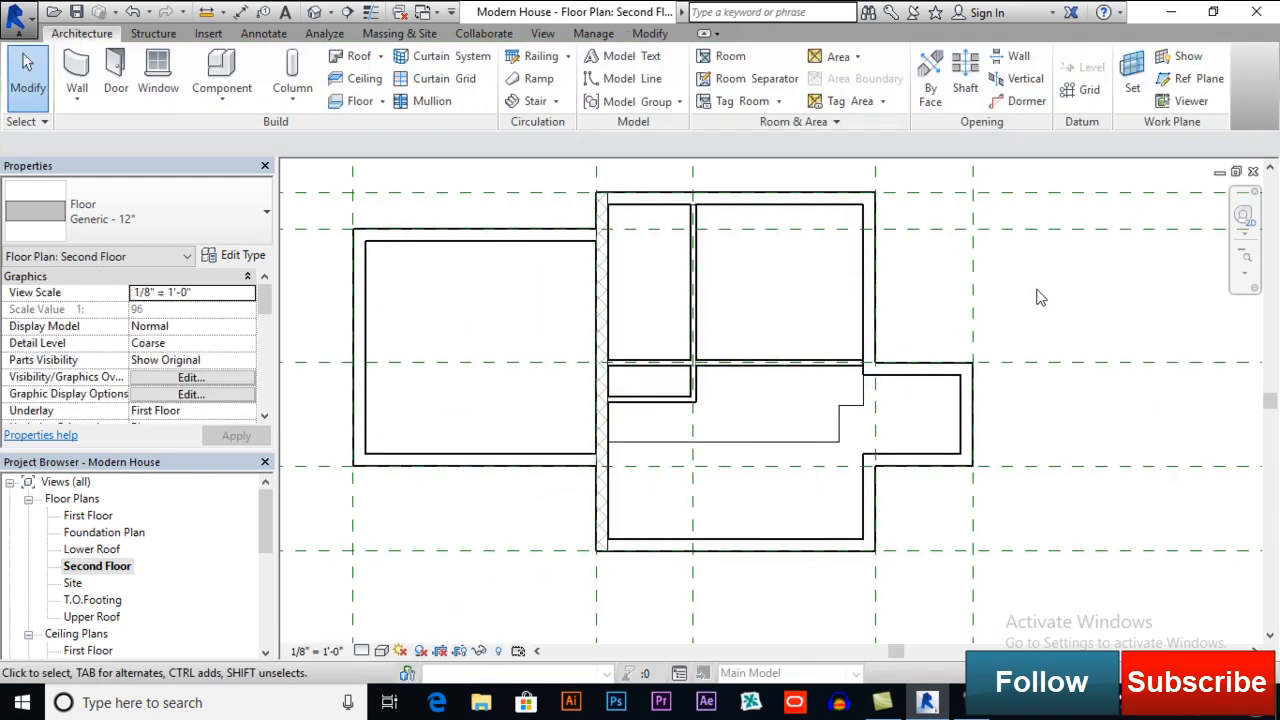
# - Examine the partial upper floor in the default 3D view and return to the Second Floor plan
pyautogui.click(316, 12)
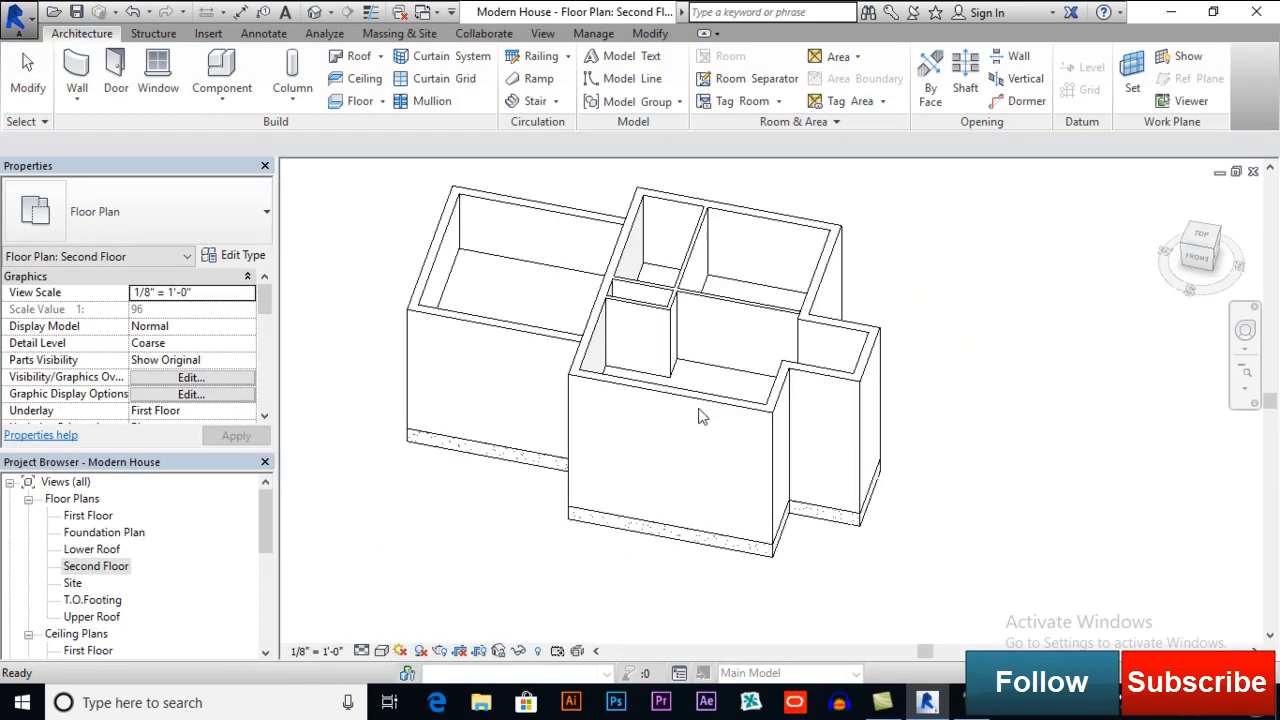
pyautogui.keyDown('shift'); pyautogui.moveTo(700, 428); pyautogui.dragTo(642, 353, button='middle'); pyautogui.keyUp('shift')
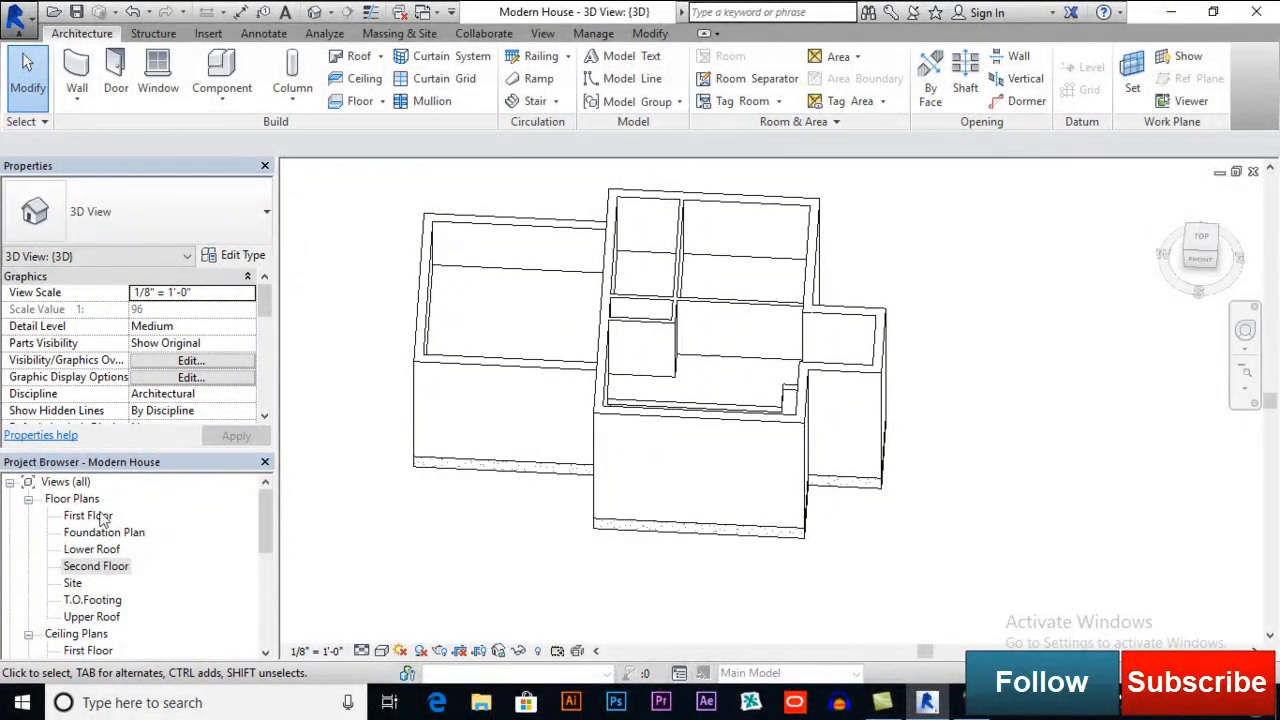
pyautogui.doubleClick(96, 566)
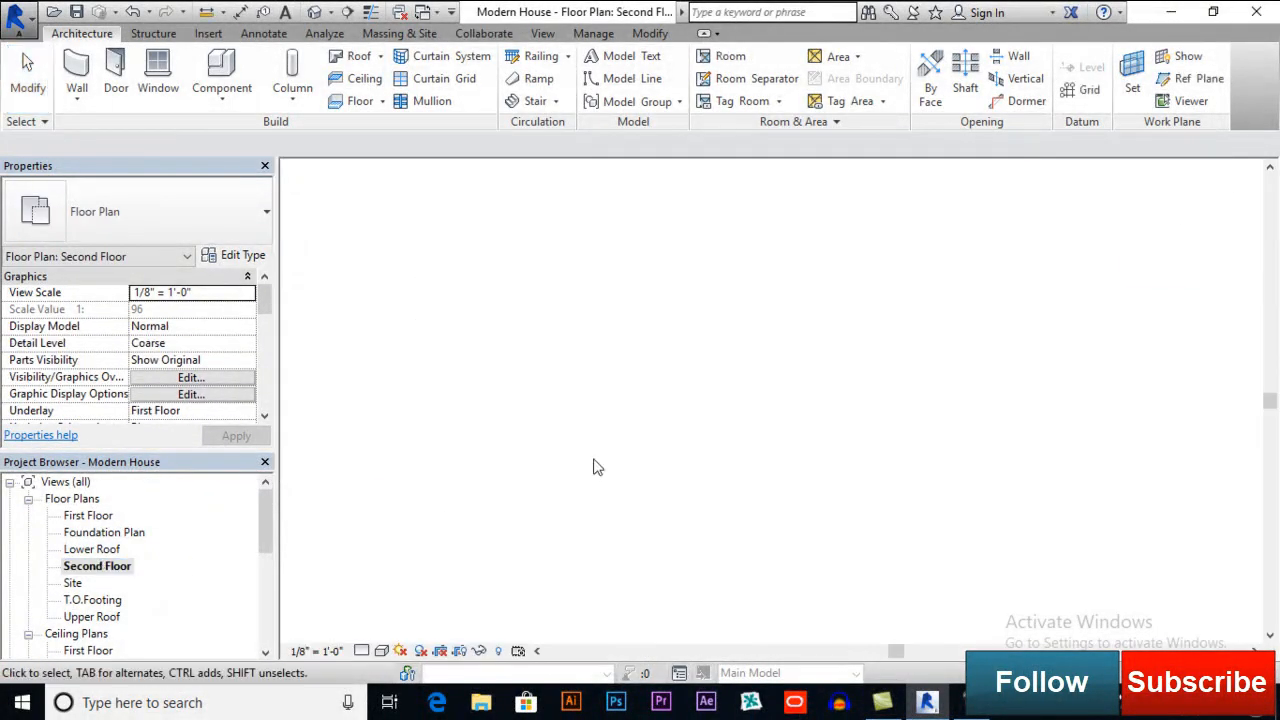
pyautogui.moveTo(574, 340); pyautogui.dragTo(699, 461, button='middle')
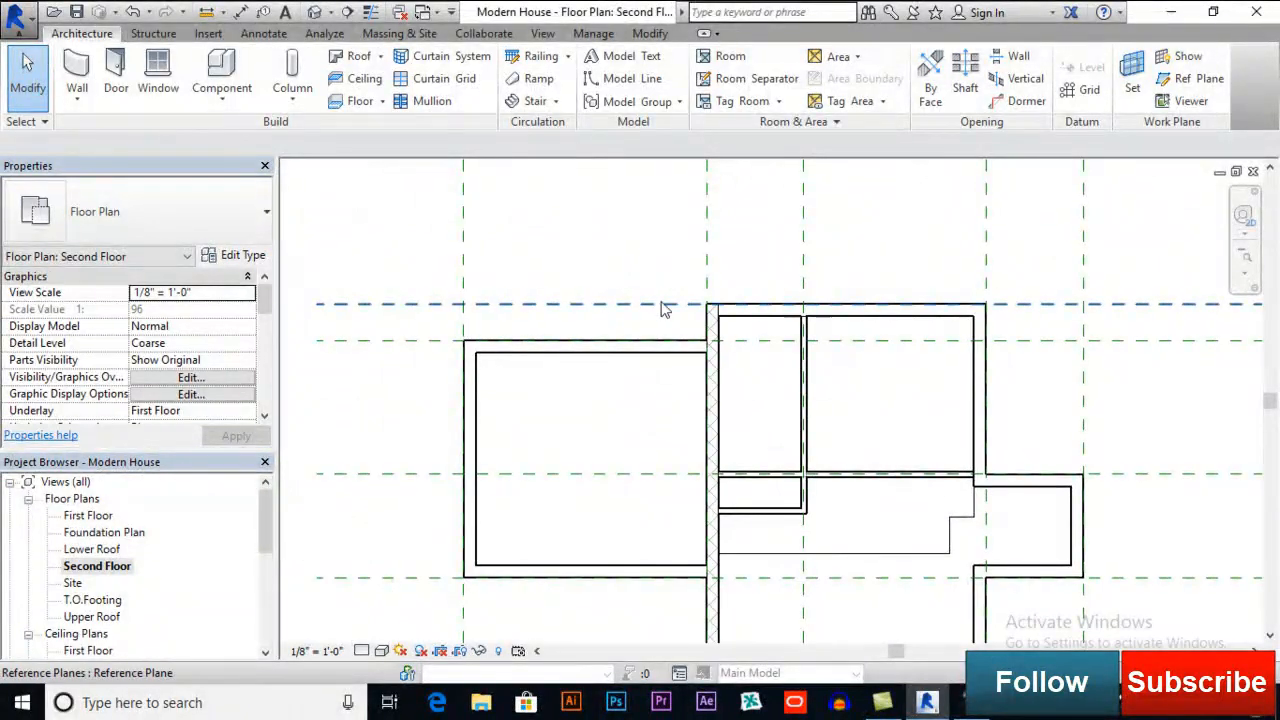
pyautogui.moveTo(652, 418); pyautogui.dragTo(650, 372, button='middle')
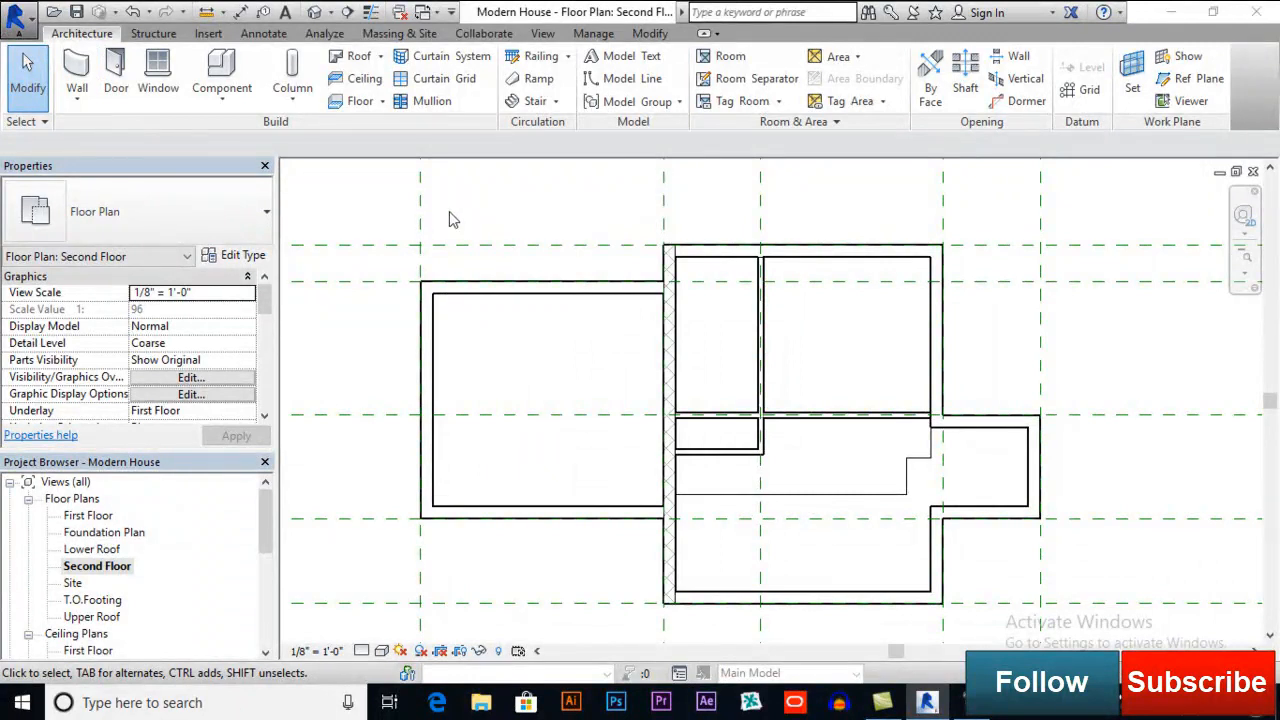
# - Start an architectural floor of type LW Concrete on Metal Deck and pick the left room's top exterior wall as a boundary
pyautogui.click(383, 102)
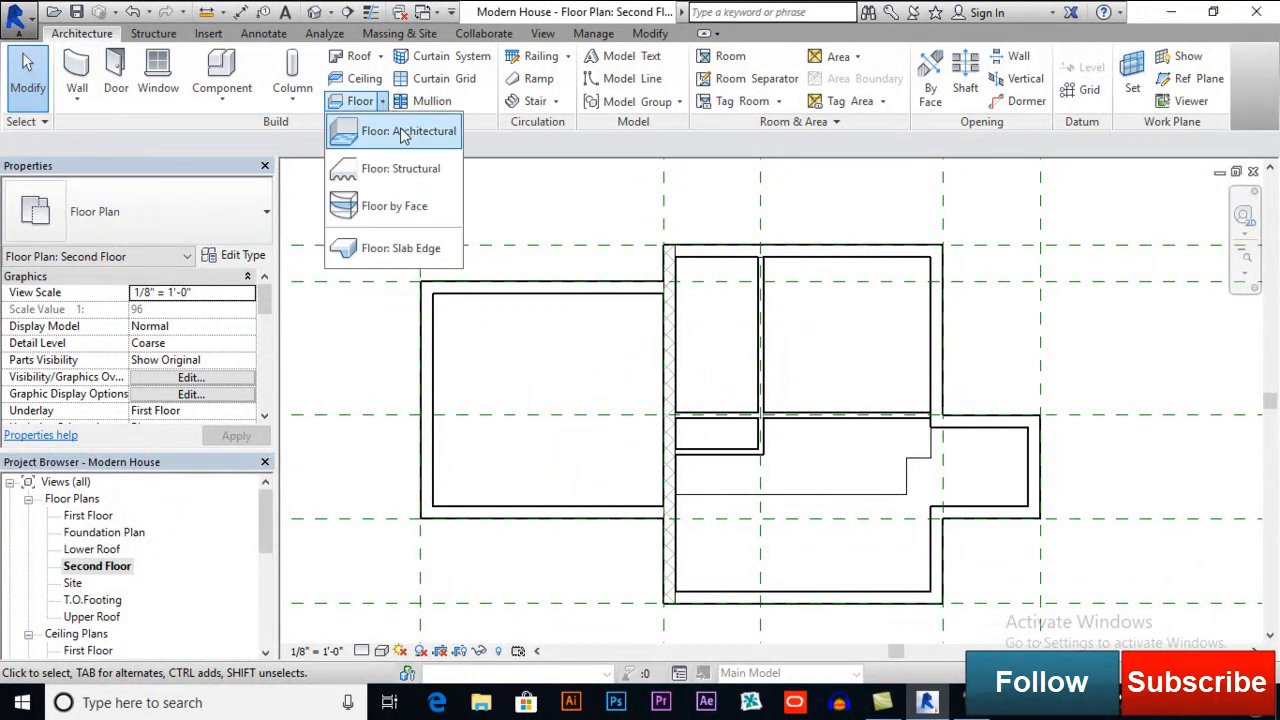
pyautogui.click(403, 133)
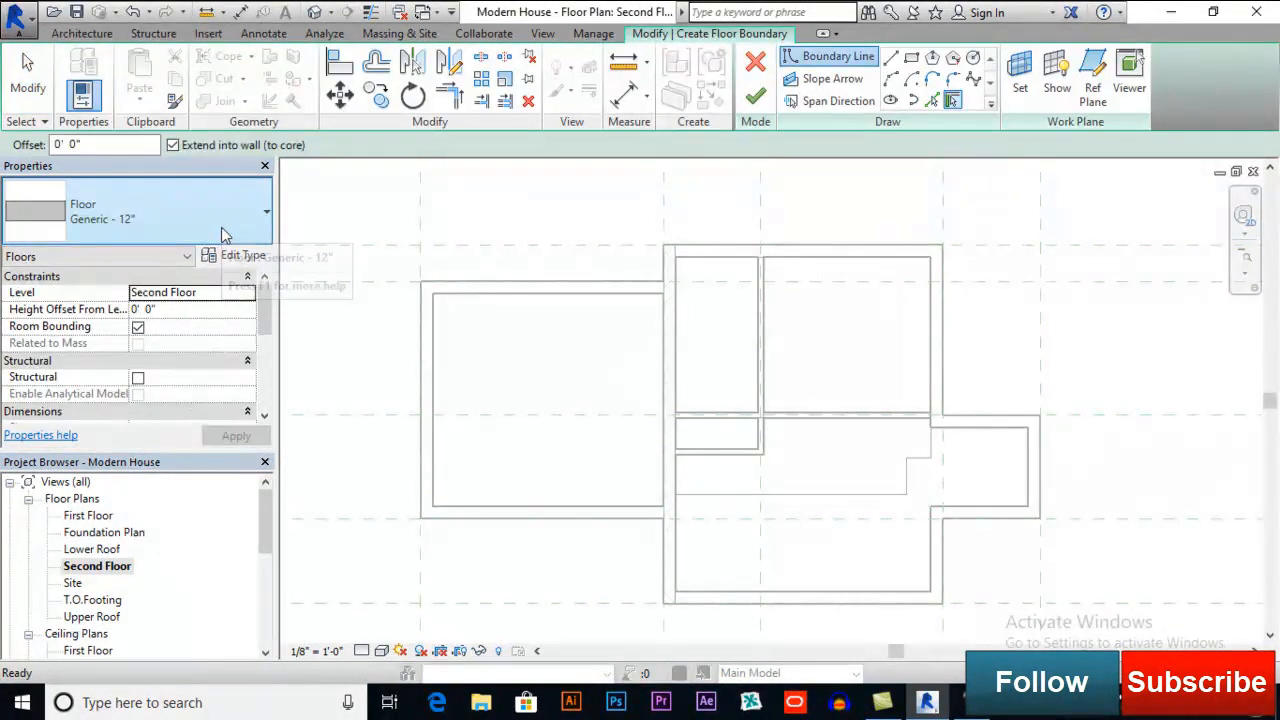
pyautogui.click(221, 227)
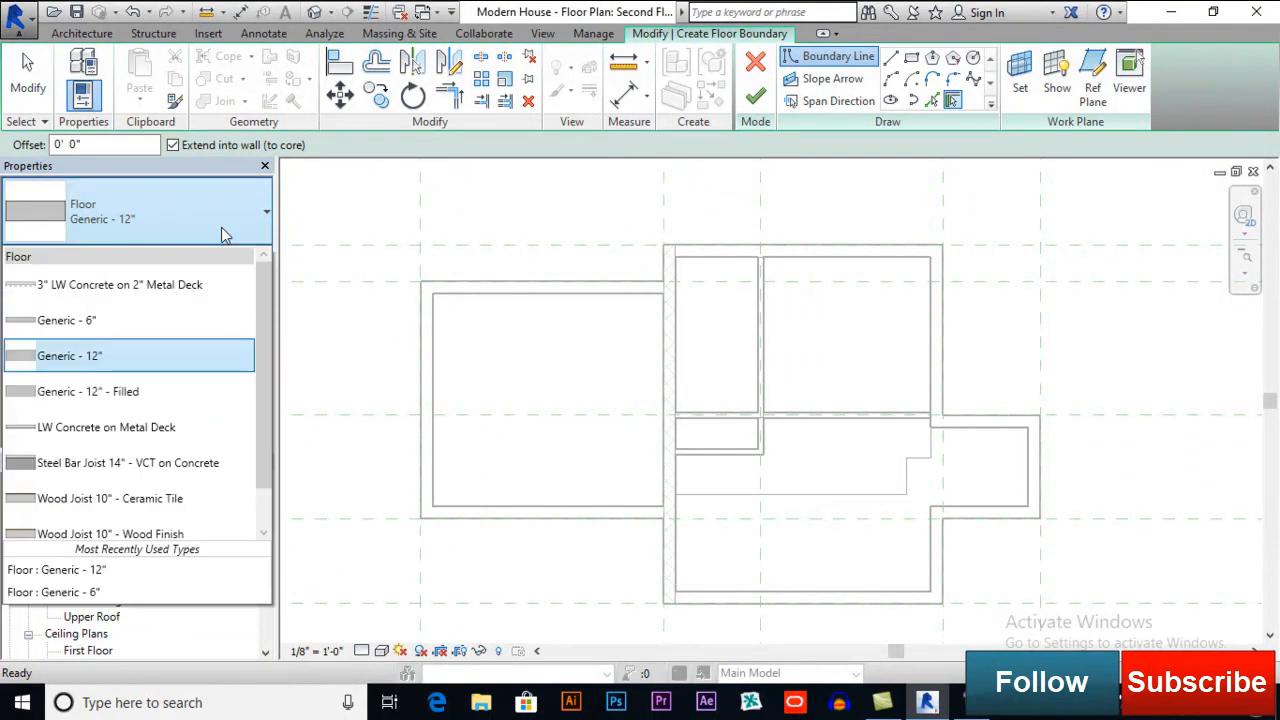
pyautogui.click(45, 438)
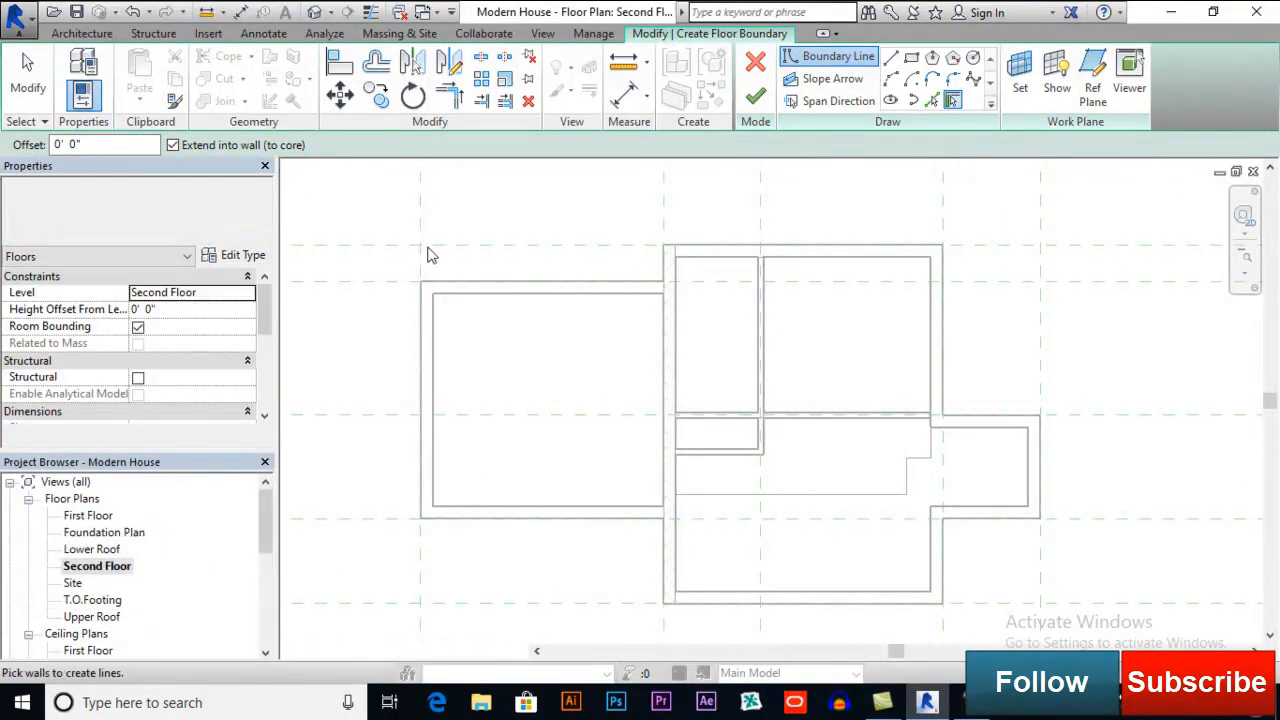
pyautogui.scroll(1, 425, 250)
pyautogui.scroll(1, 430, 258)
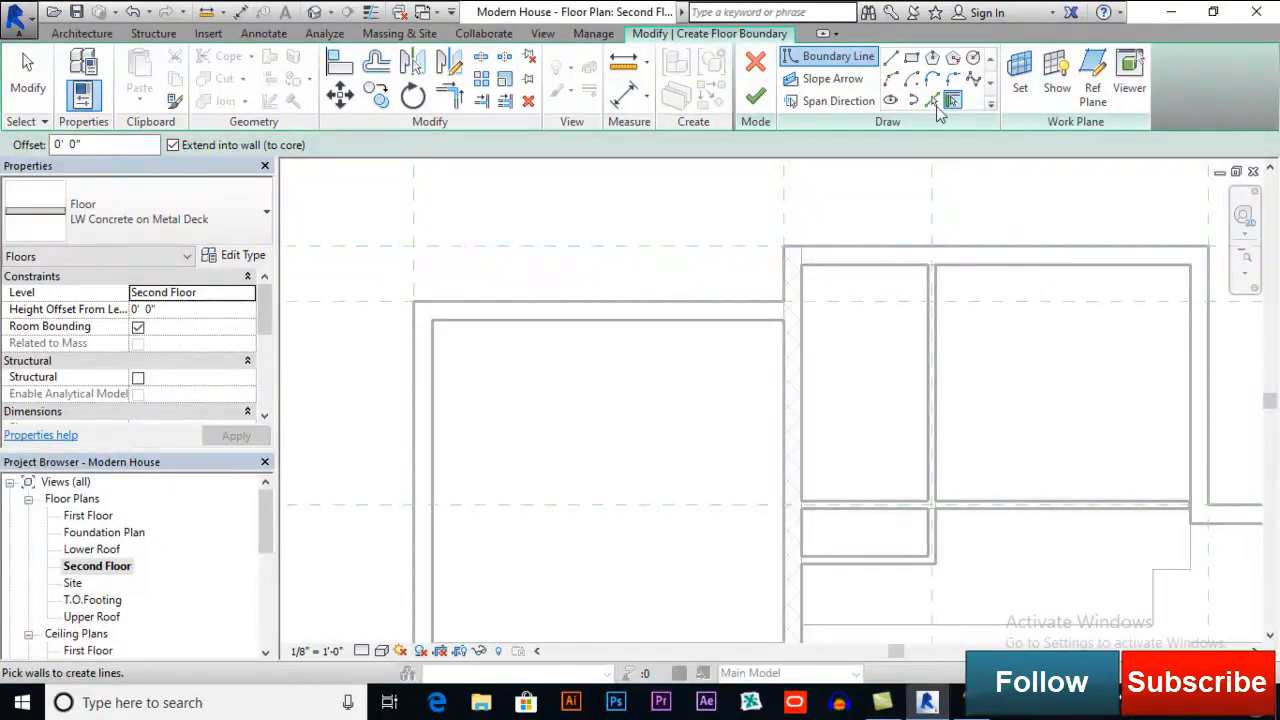
pyautogui.click(608, 305)
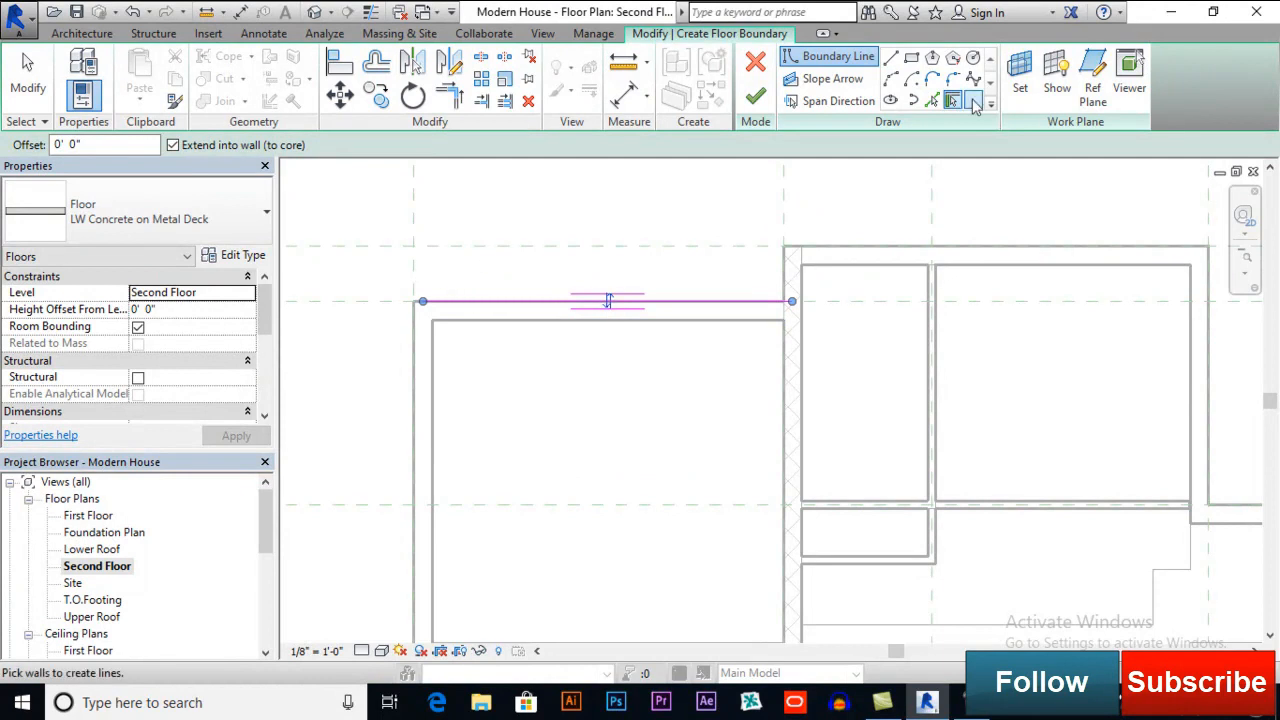
# - Draw a vertical boundary line from the left room's top-left outer corner up to the reference plane along the main house's top wall
pyautogui.click(890, 58)
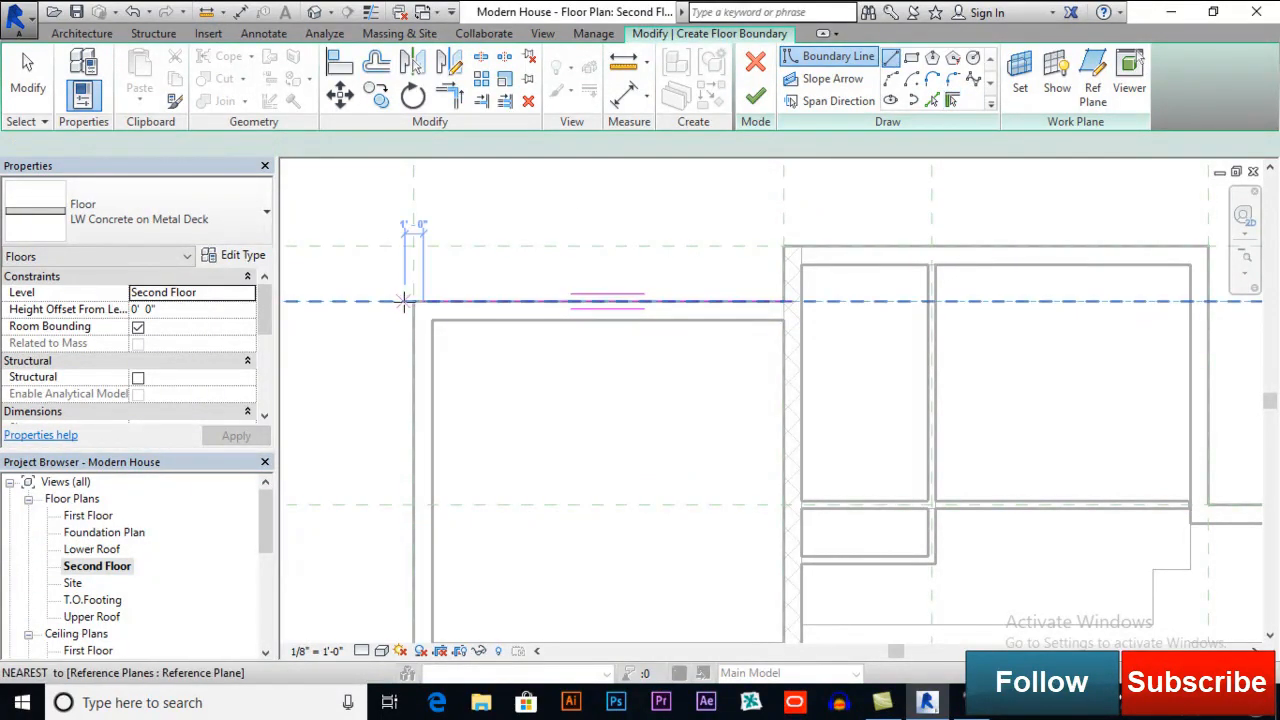
pyautogui.click(414, 245)
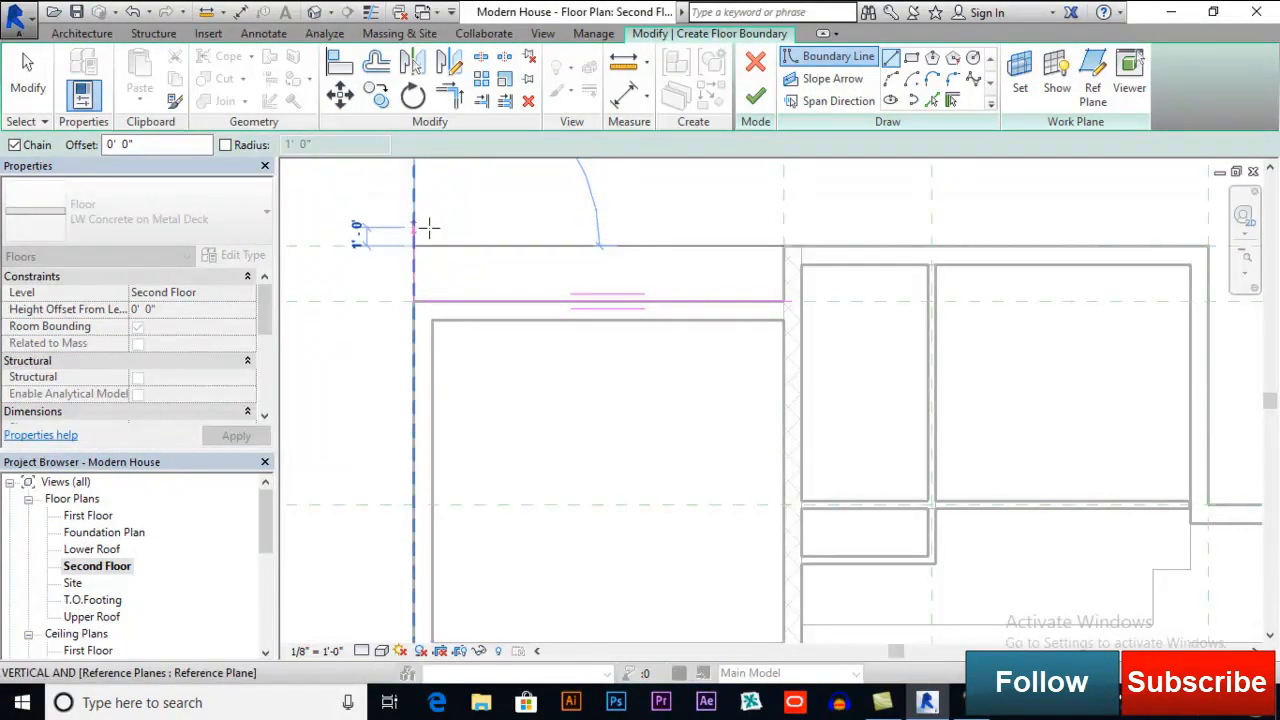
pyautogui.press('Escape')
pyautogui.press('Escape')
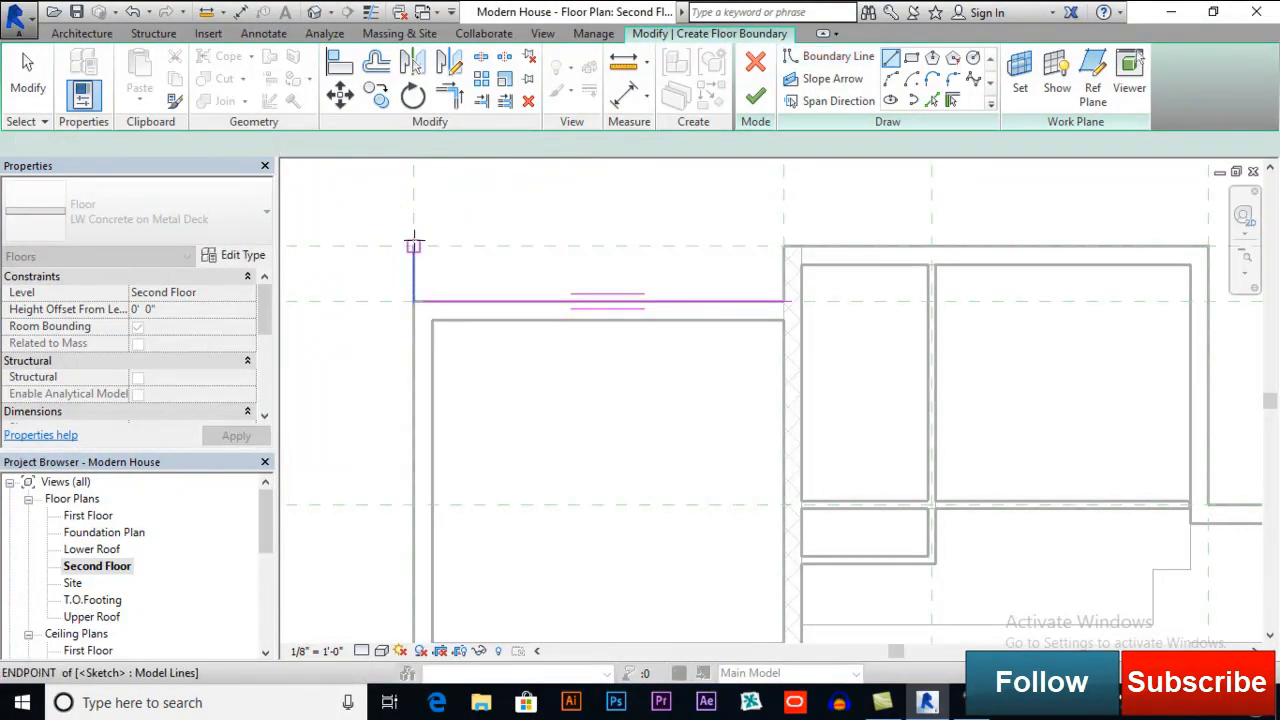
pyautogui.press('Escape')
pyautogui.press('Escape')
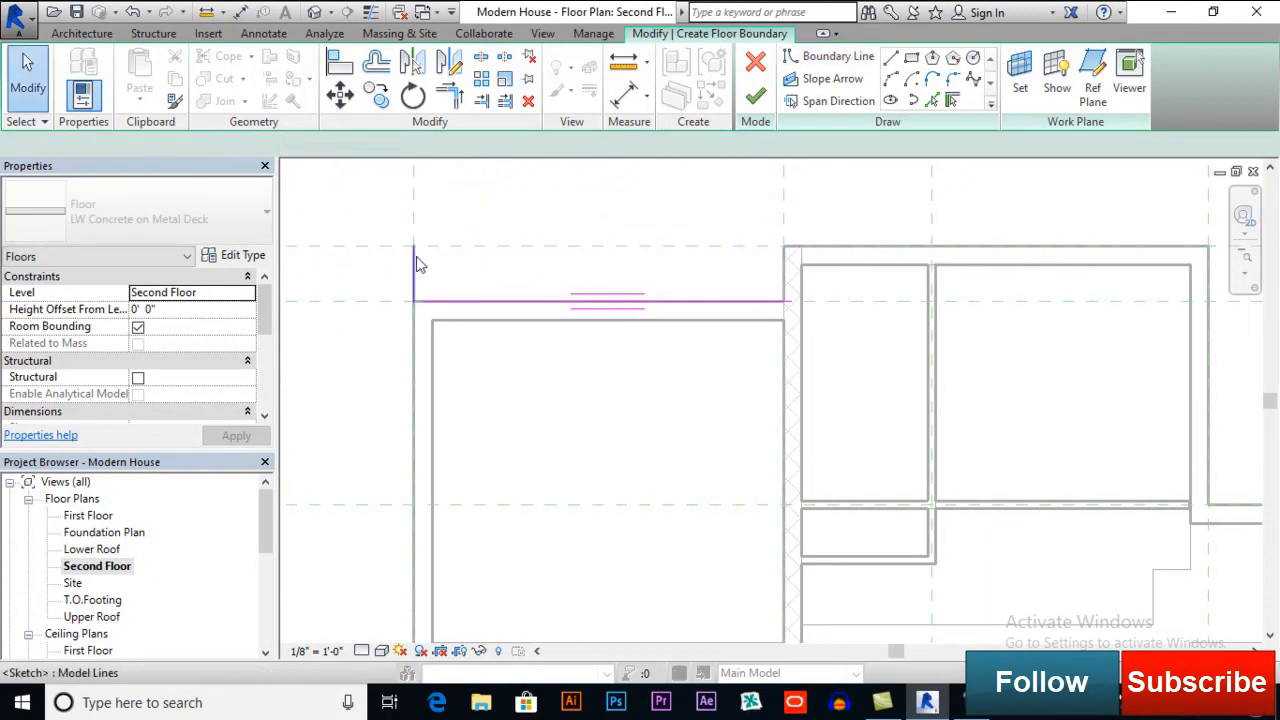
# - Try extending the short vertical boundary line upward to 5' 0" long, and undo the change
pyautogui.click(415, 256)
pyautogui.moveTo(415, 250); pyautogui.dragTo(415, 209)
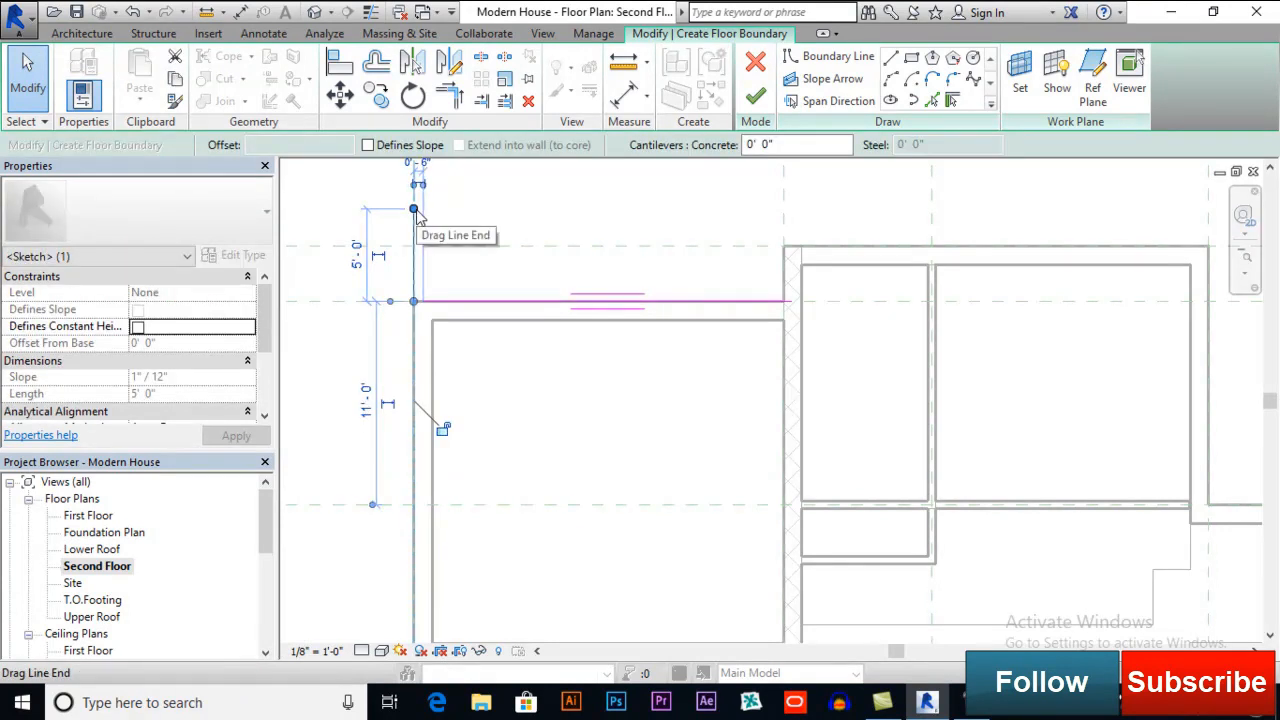
pyautogui.press('Escape')
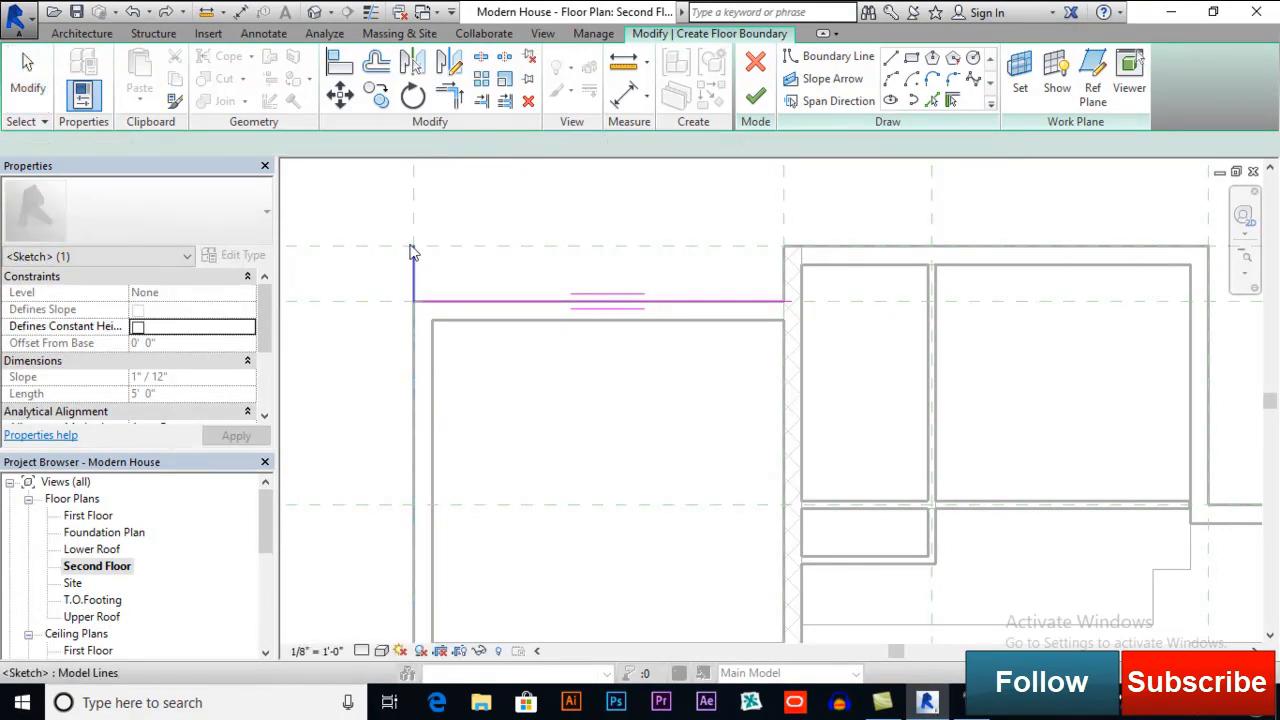
# - Draw the top boundary 20' 0" across to the masonry wall's corner and down to the picked wall line, and try finishing the sketch
pyautogui.click(890, 60)
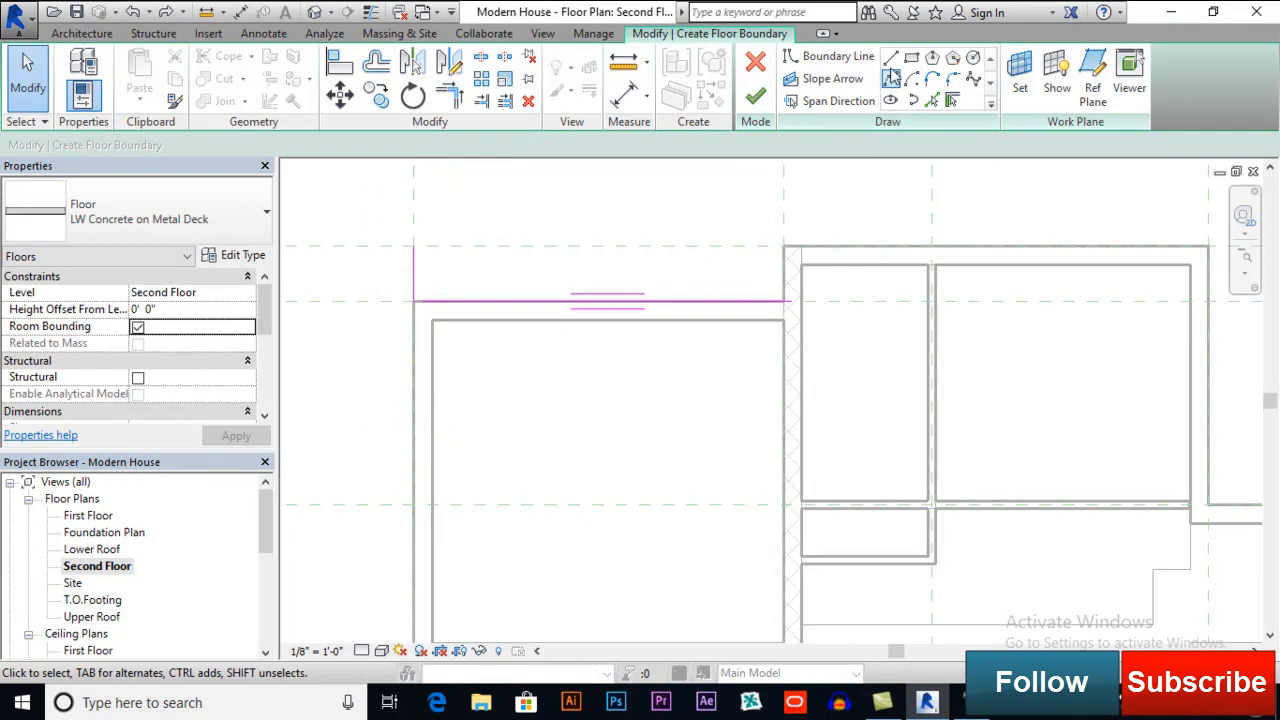
pyautogui.click(413, 245)
pyautogui.click(783, 245)
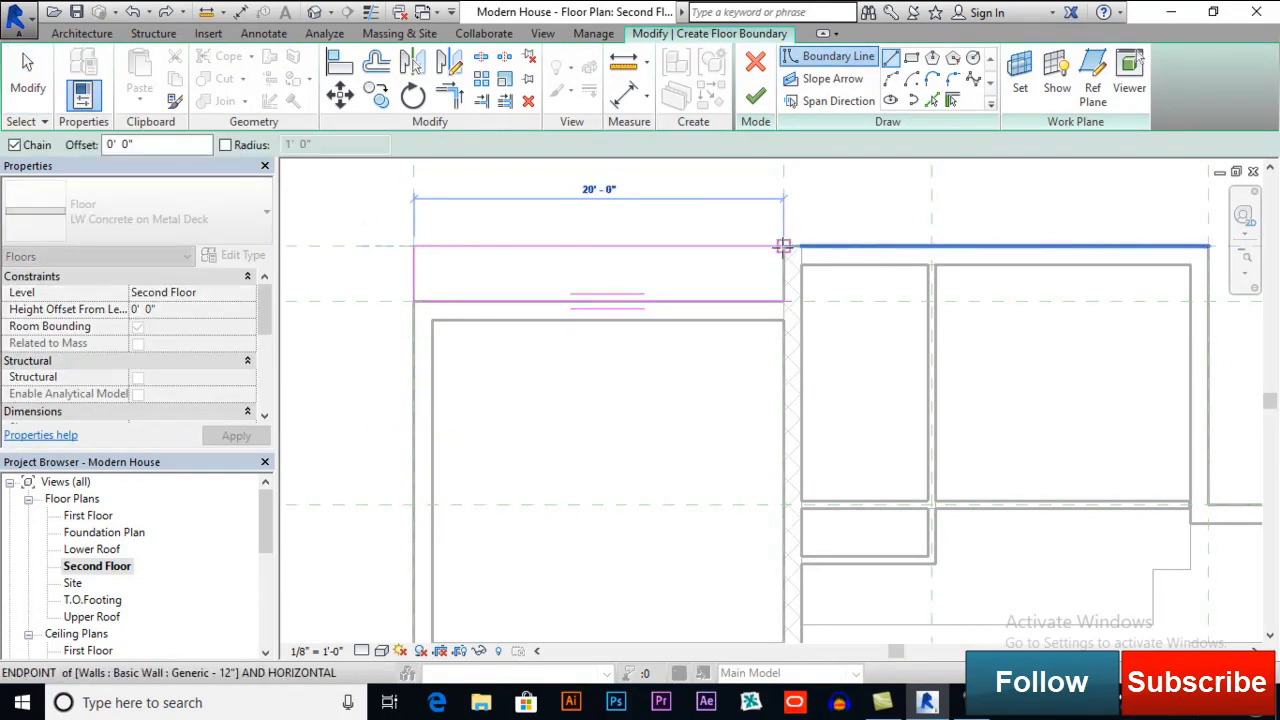
pyautogui.click(783, 300)
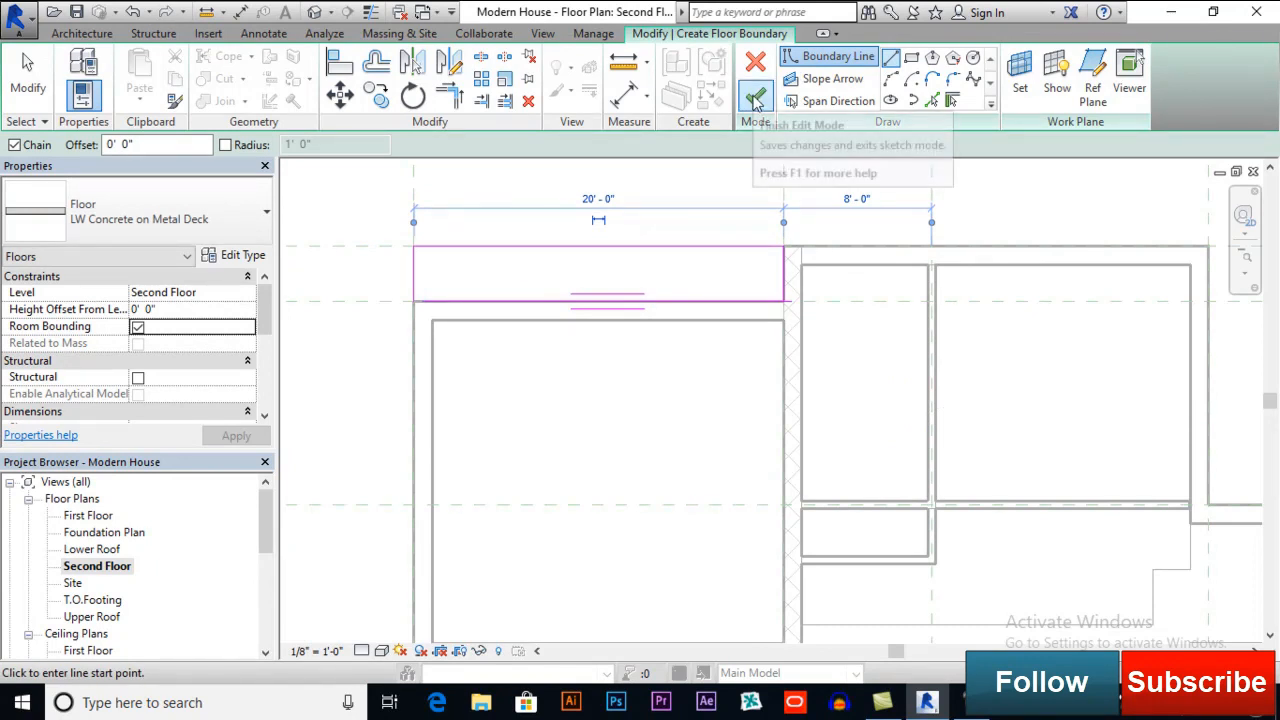
pyautogui.click(755, 100)
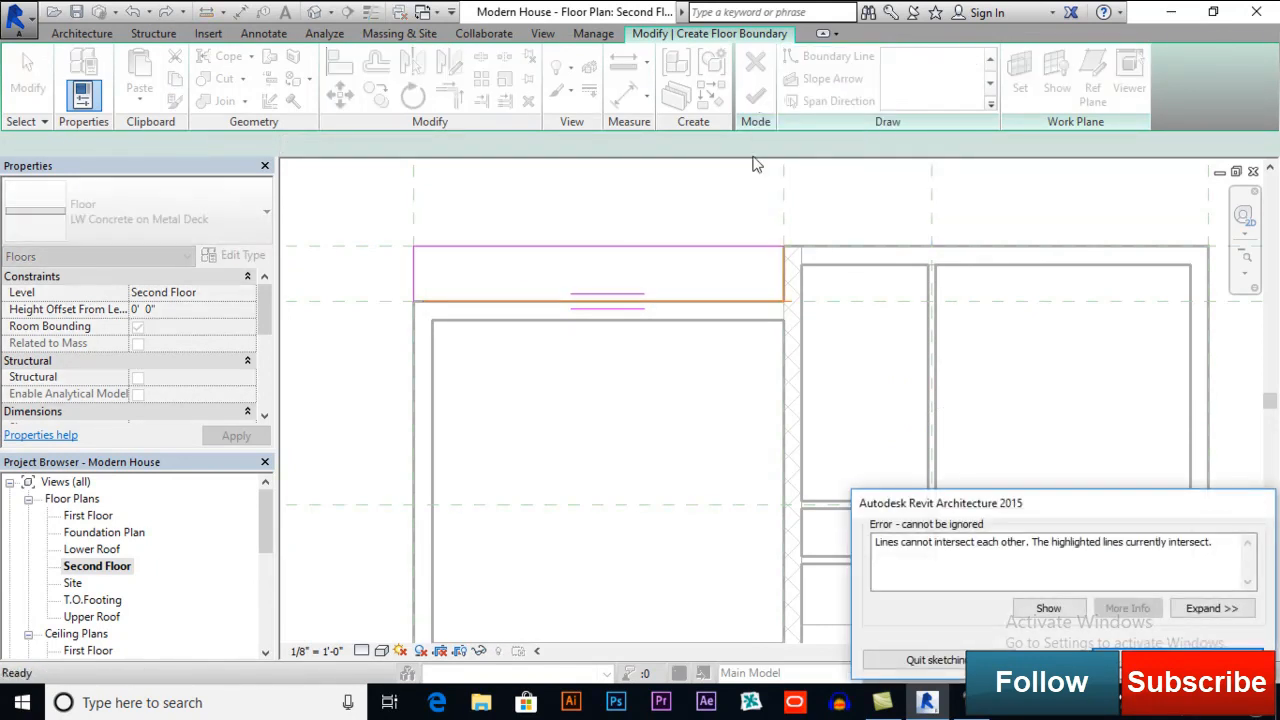
pyautogui.click(1150, 661)
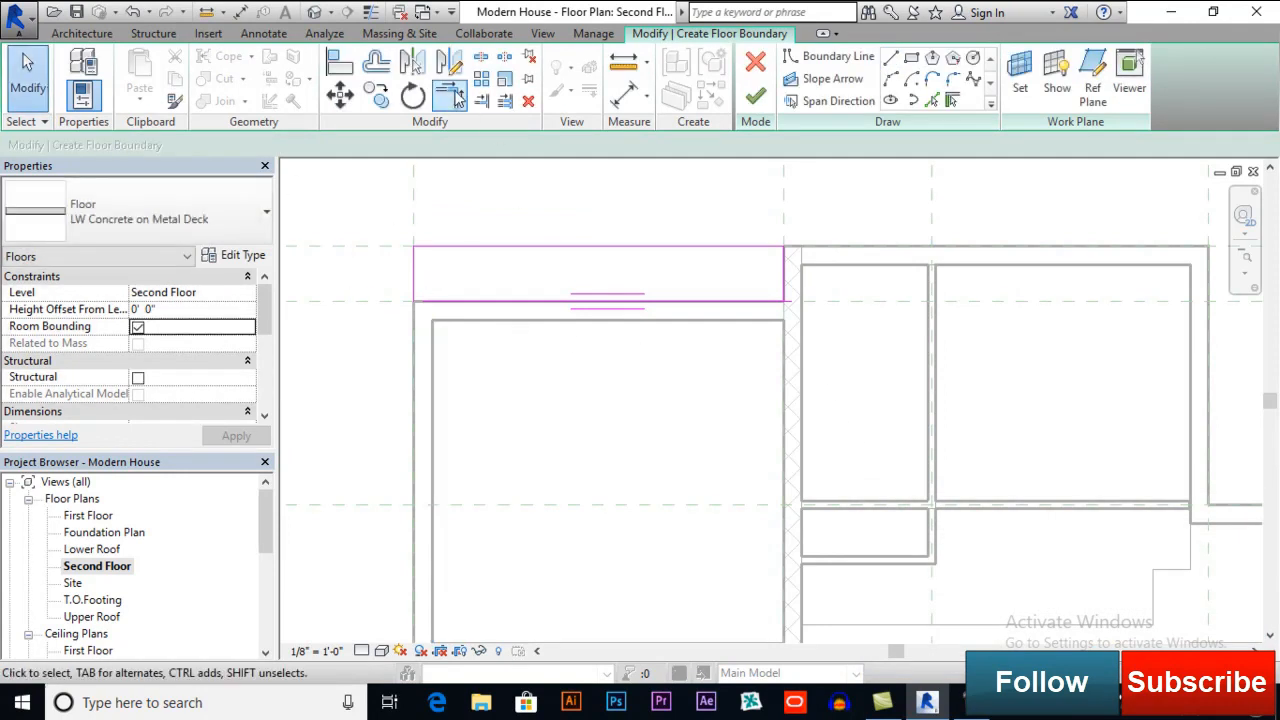
# - Trim the picked wall boundary line to corners with the vertical boundary lines at both of its ends
pyautogui.click(455, 97)
pyautogui.click(442, 302)
pyautogui.click(769, 302)
pyautogui.click(786, 280)
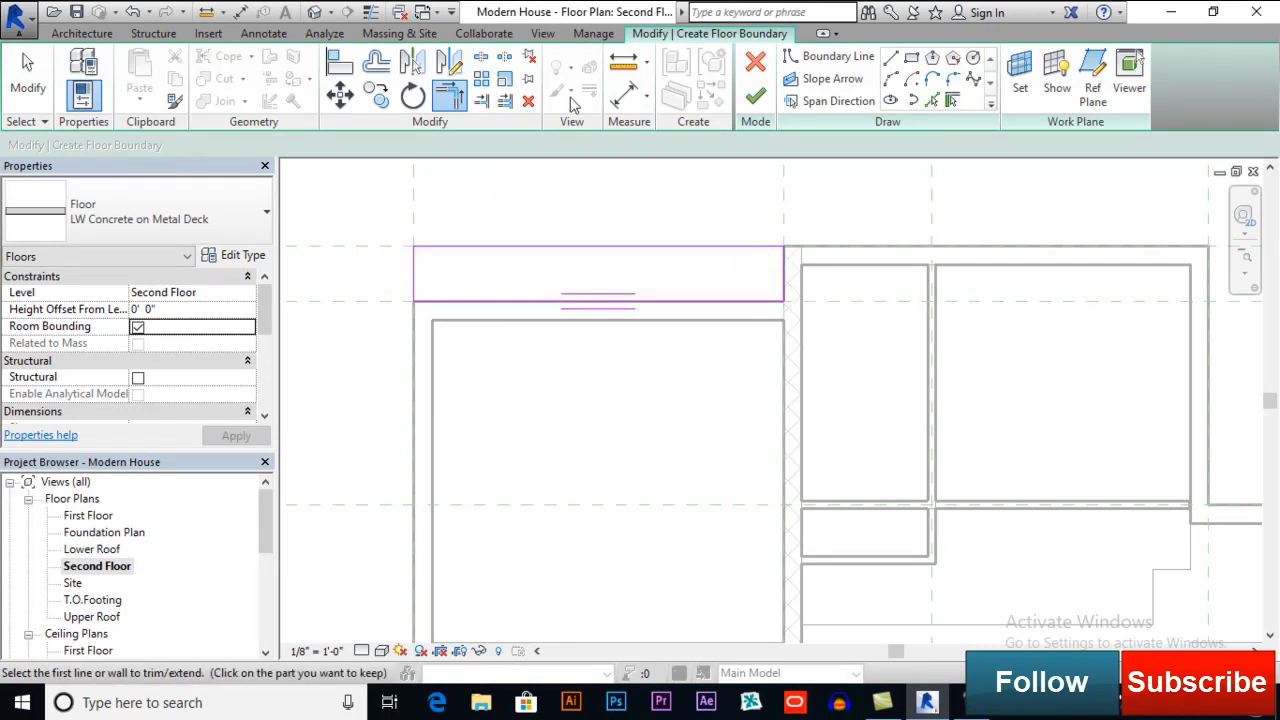
# - Finish the metal deck floor strip, joining it with the overlapping wall and cutting out the overlapping volume, and deselect it
pyautogui.click(755, 97)
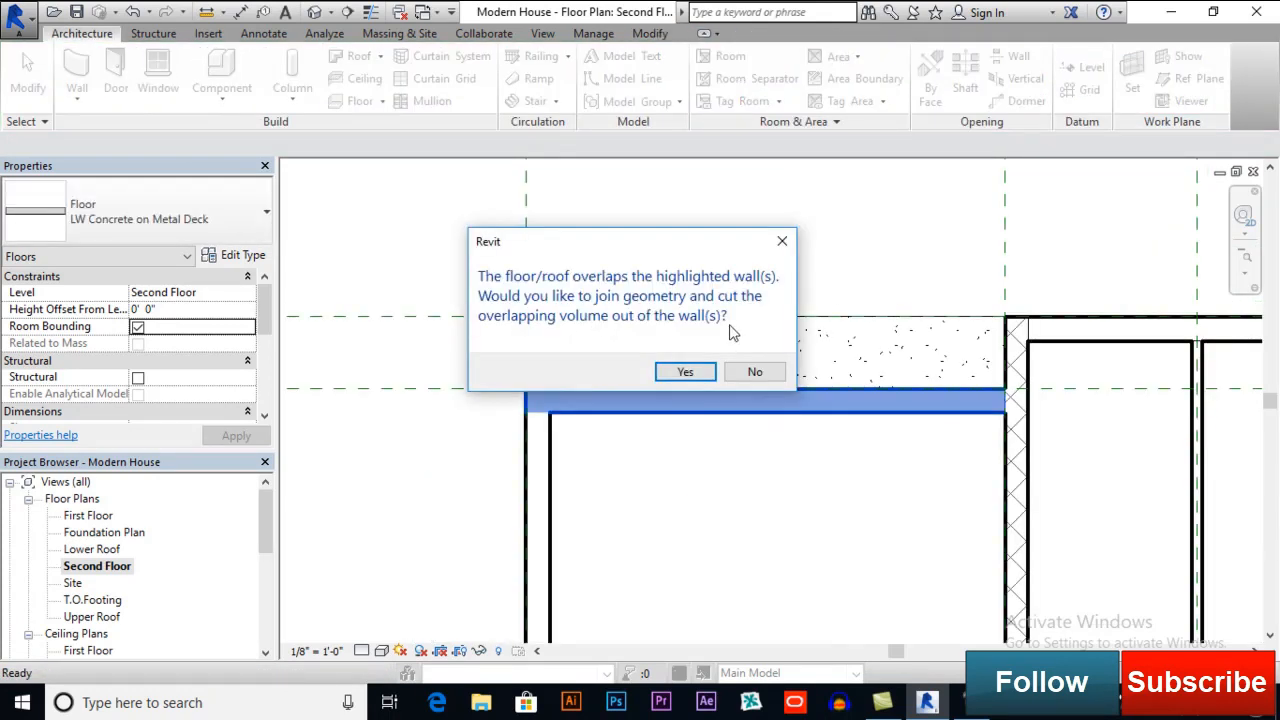
pyautogui.click(691, 374)
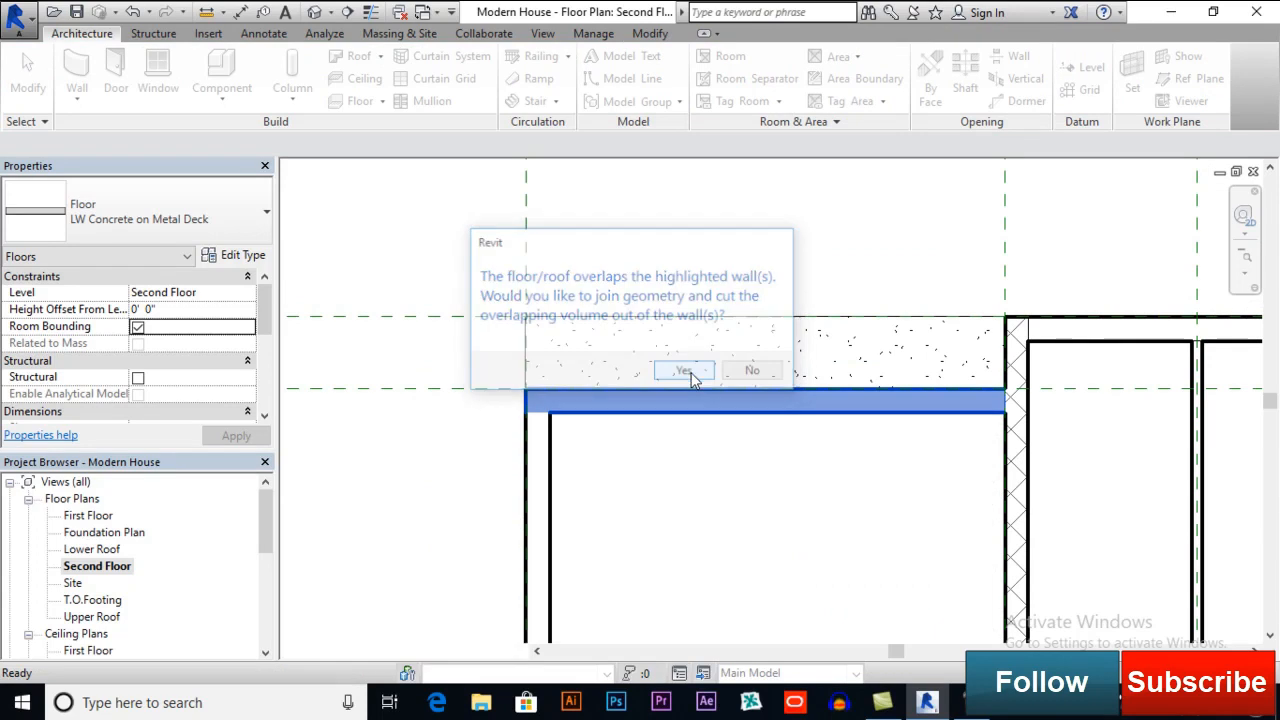
pyautogui.scroll(-1, 691, 374)
pyautogui.click(630, 398)
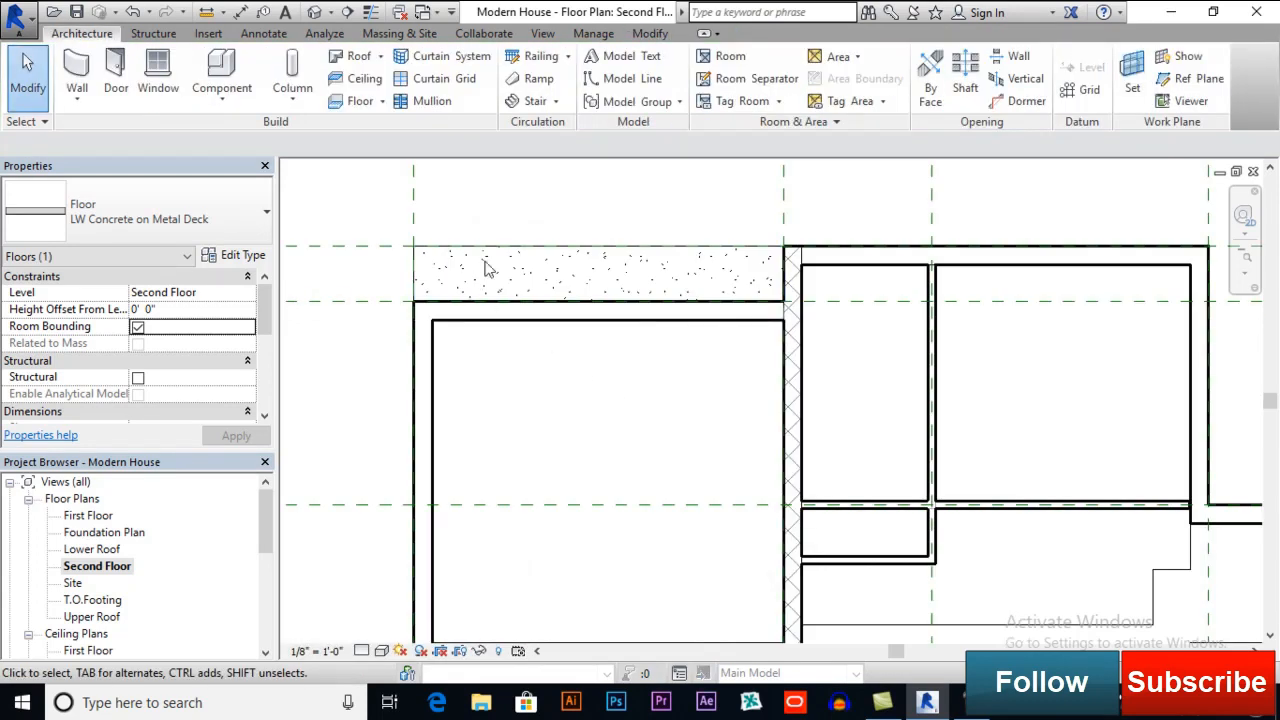
# - Start an LW Concrete on Metal Deck floor on the Second Floor by picking the large upper-right room's outer right wall as boundary
pyautogui.scroll(-1, 451, 280)
pyautogui.moveTo(527, 313); pyautogui.dragTo(473, 310, button='middle')
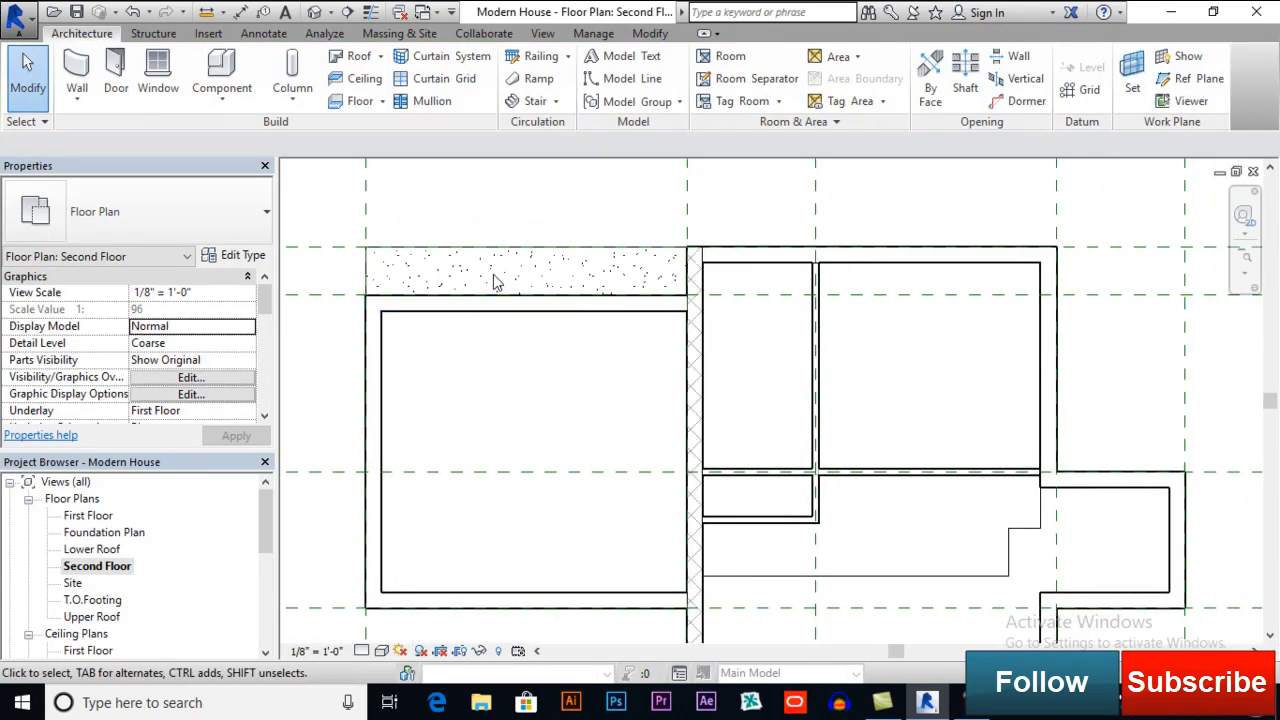
pyautogui.scroll(-1, 473, 267)
pyautogui.moveTo(603, 354); pyautogui.dragTo(412, 342, button='middle')
pyautogui.scroll(-1, 850, 298)
pyautogui.moveTo(853, 302); pyautogui.dragTo(821, 291, button='middle')
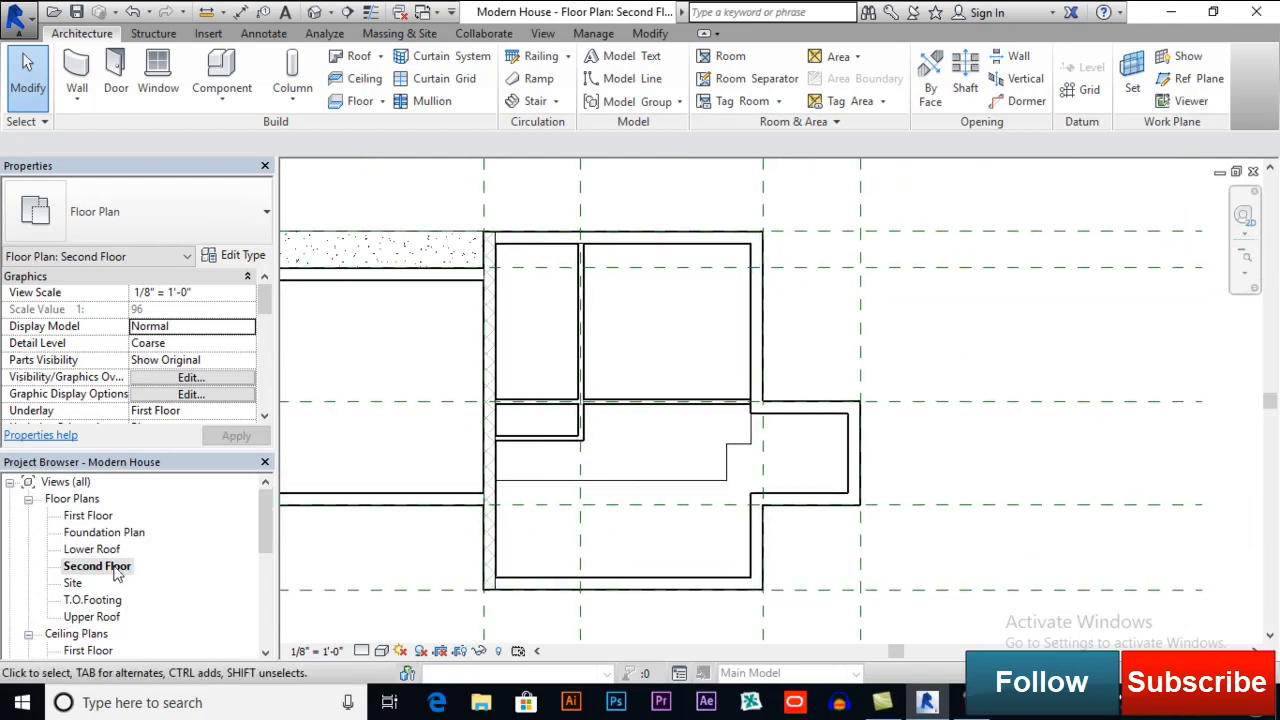
pyautogui.click(383, 101)
pyautogui.click(394, 133)
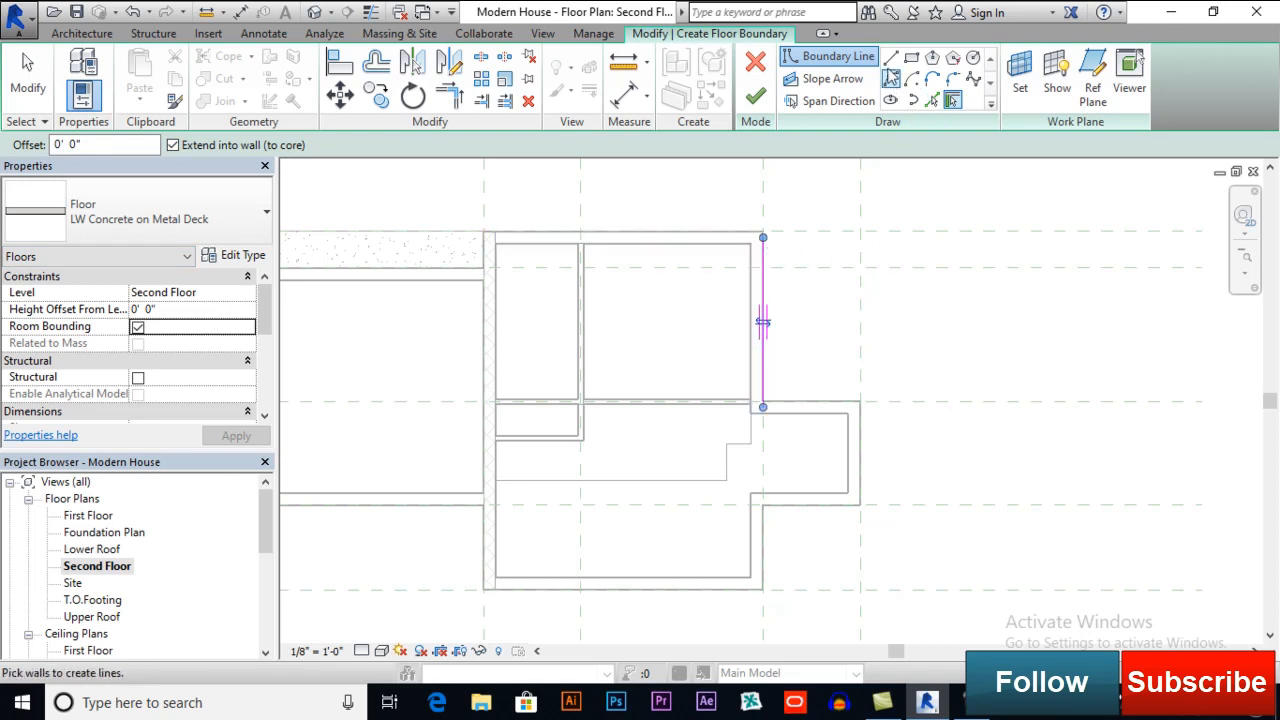
# - Draw the floor boundary 8' 0" across from the upper room's outer corner, 14' 0" down, and back to the picked wall
pyautogui.click(891, 58)
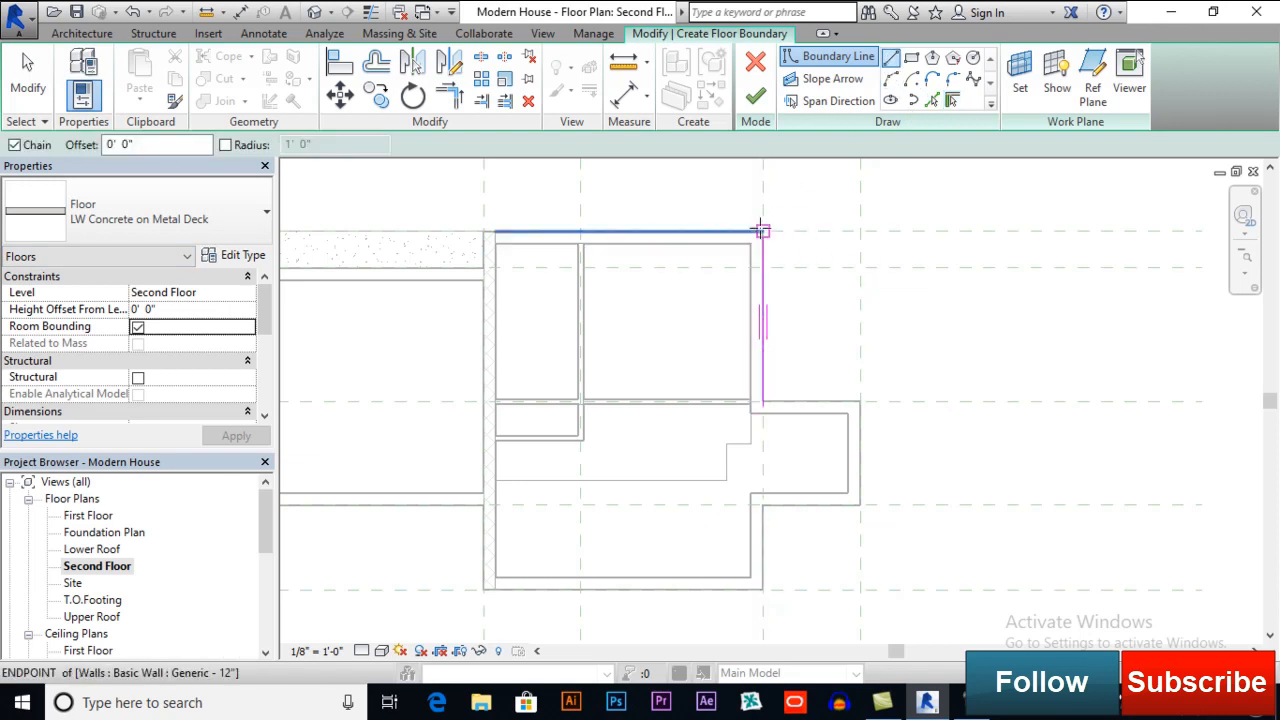
pyautogui.click(762, 231)
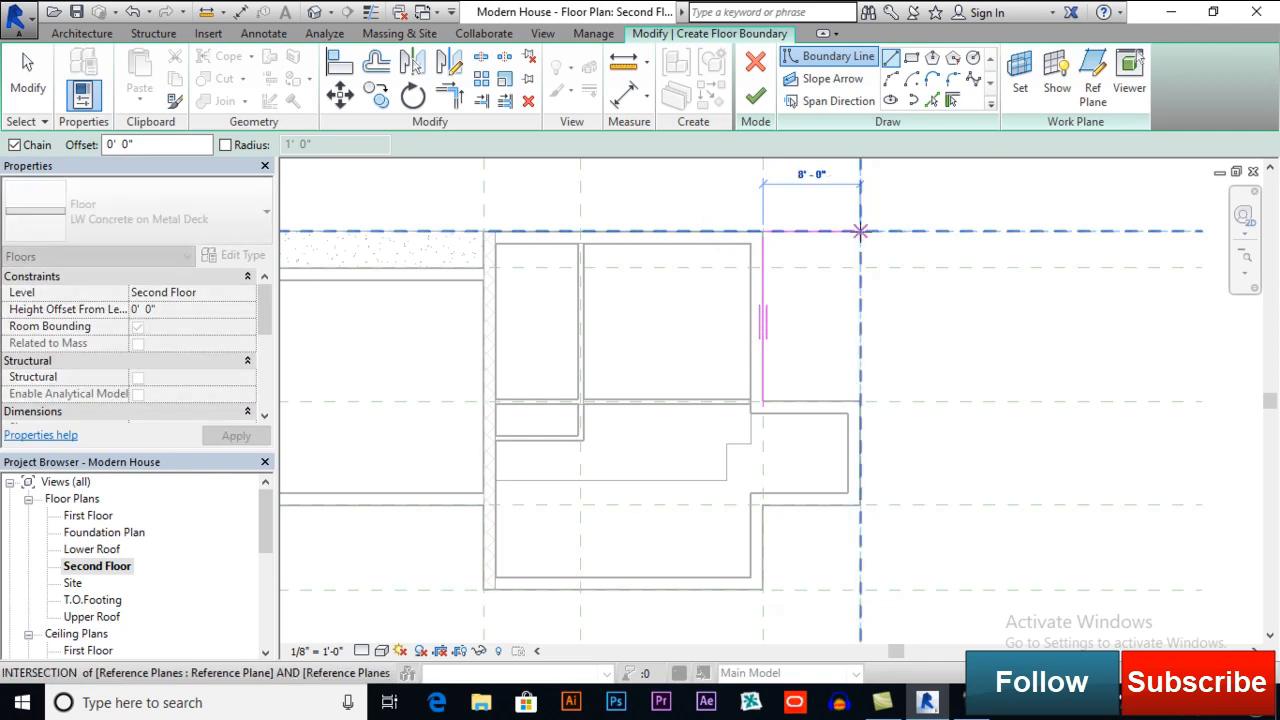
pyautogui.click(860, 231)
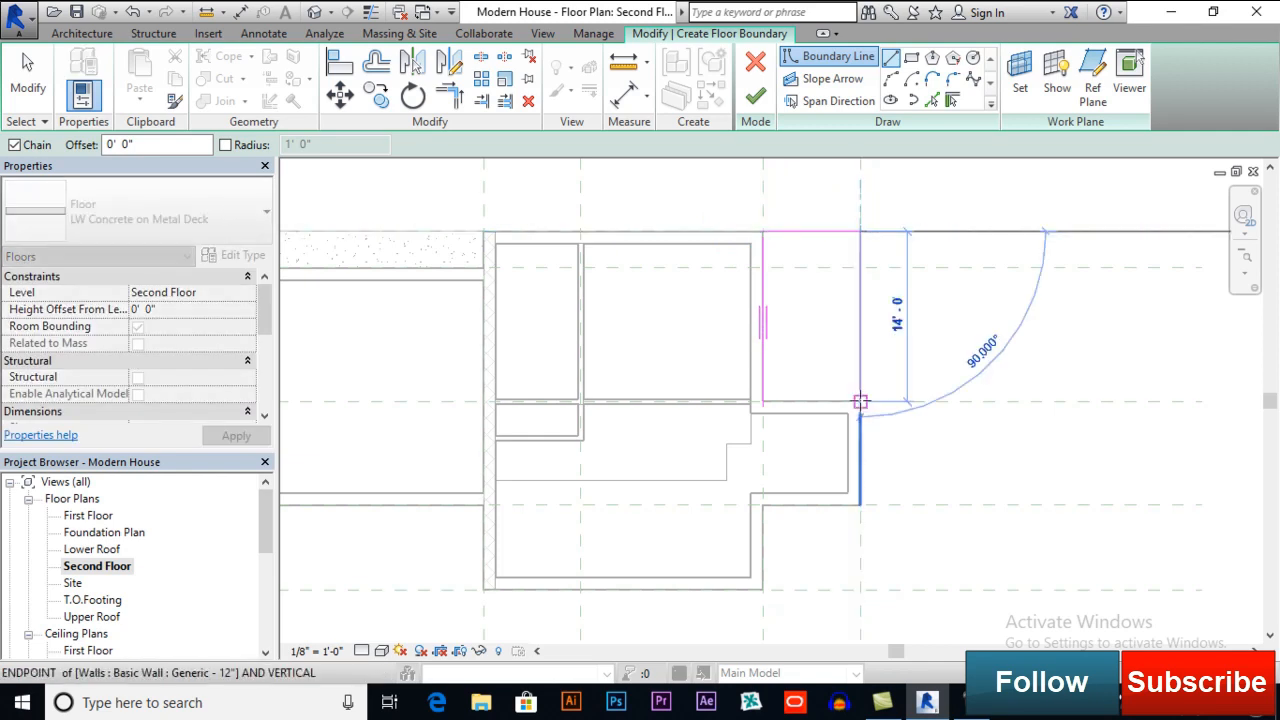
pyautogui.click(785, 393)
pyautogui.click(764, 401)
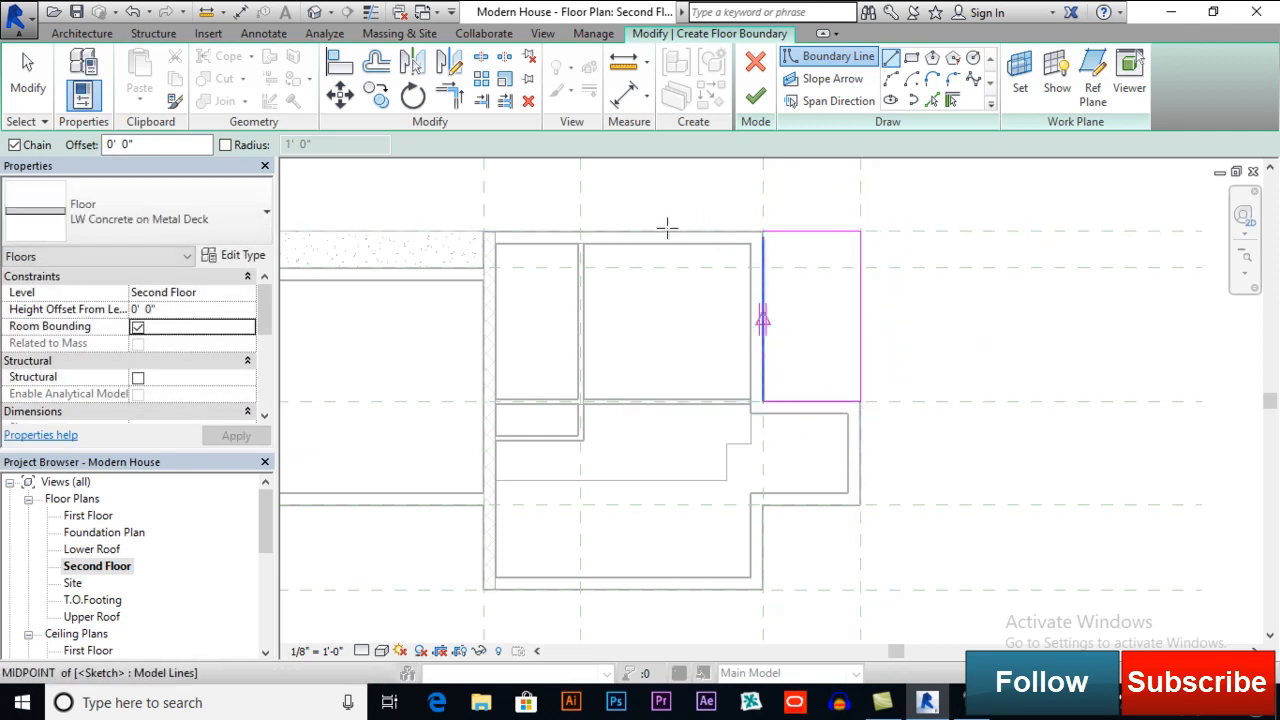
# - Trim the picked wall line to a corner with the lower boundary line, finish the metal deck floor and deselect it
pyautogui.click(448, 100)
pyautogui.click(765, 258)
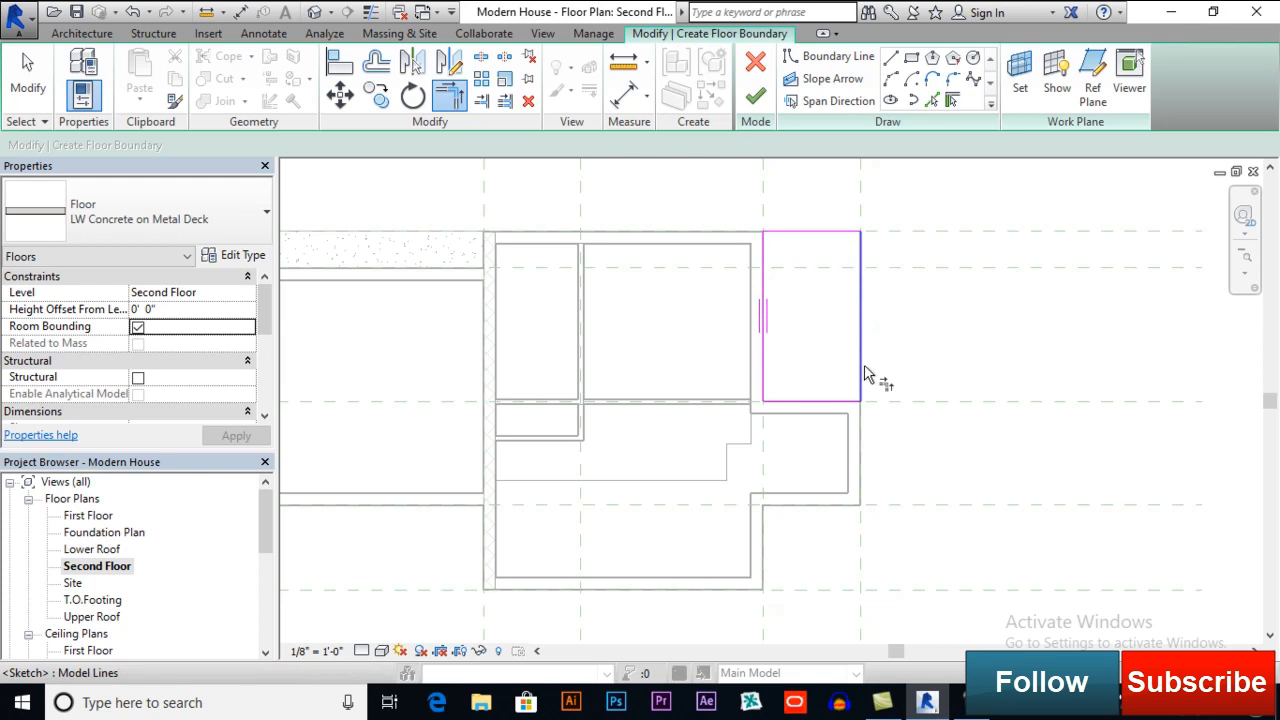
pyautogui.click(758, 390)
pyautogui.click(757, 97)
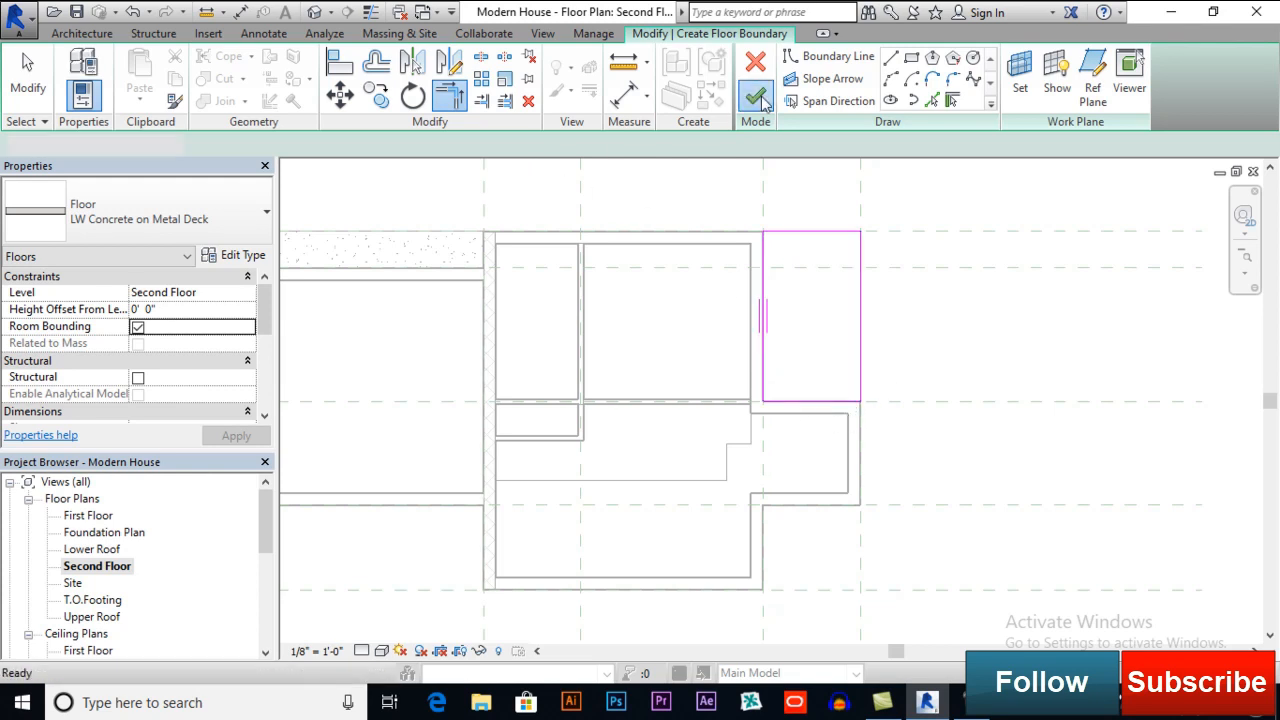
pyautogui.click(685, 372)
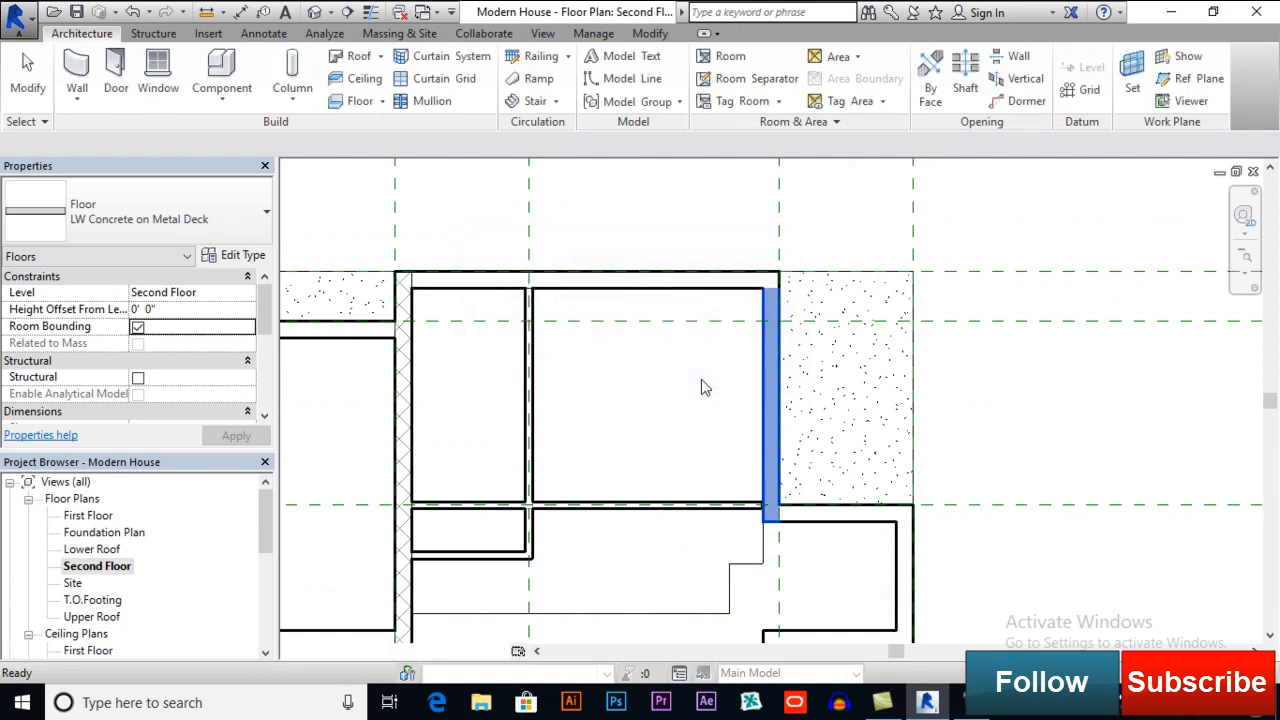
pyautogui.scroll(-1, 701, 379)
pyautogui.click(888, 332)
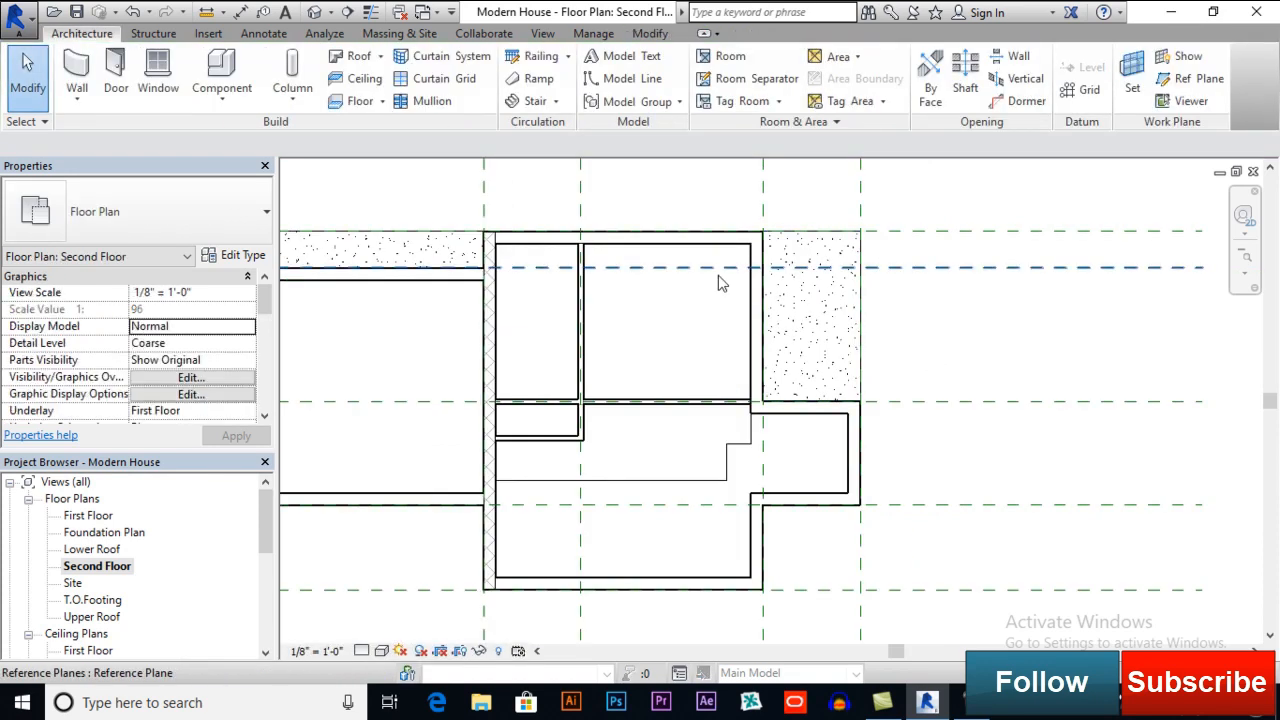
# - Examine both exterior metal deck floors around the house in the 3D view and in the Second Floor plan
pyautogui.click(314, 12)
pyautogui.keyDown('shift'); pyautogui.moveTo(763, 414); pyautogui.dragTo(617, 377, button='middle'); pyautogui.keyUp('shift')
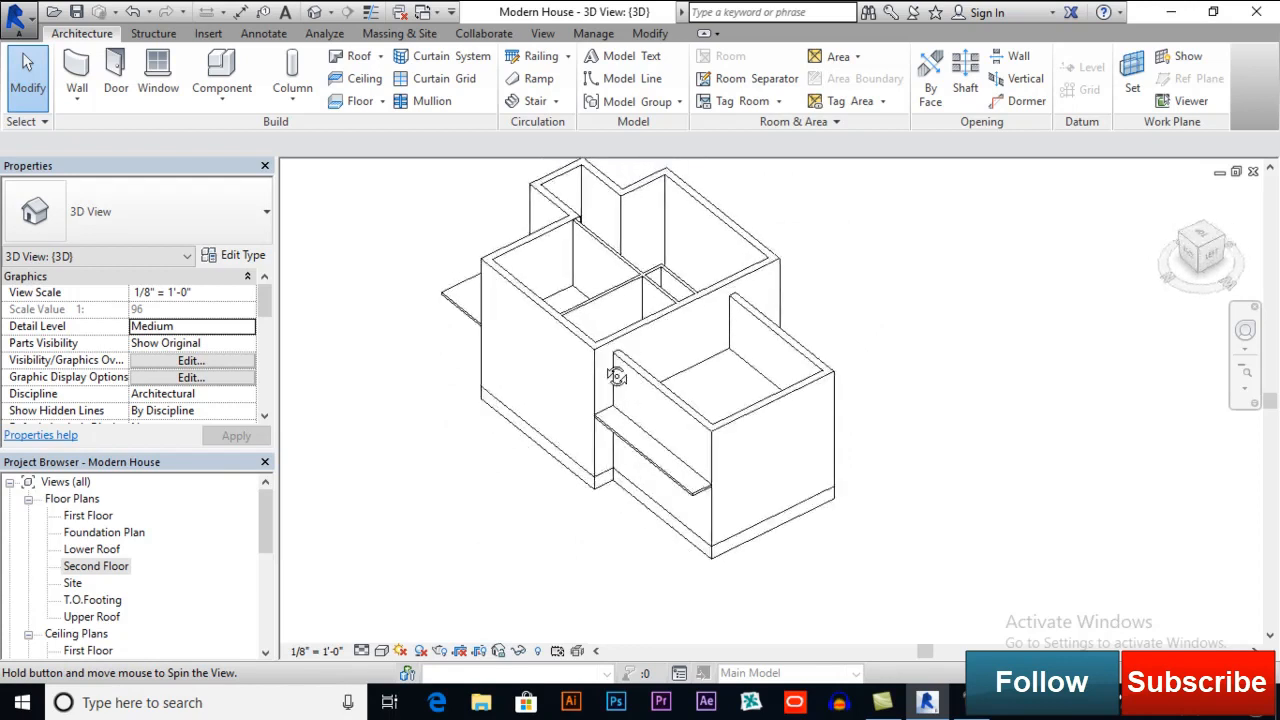
pyautogui.scroll(3, 620, 440)
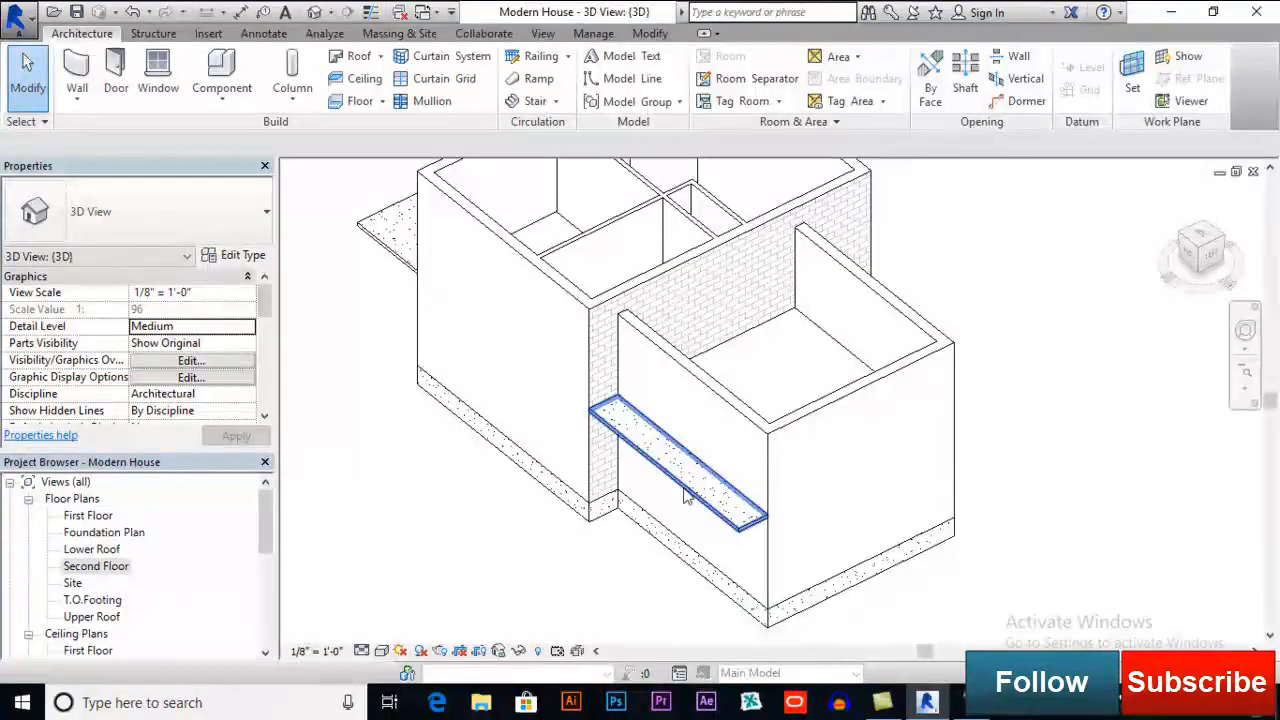
pyautogui.keyDown('shift'); pyautogui.moveTo(538, 388); pyautogui.dragTo(737, 364, button='middle'); pyautogui.keyUp('shift')
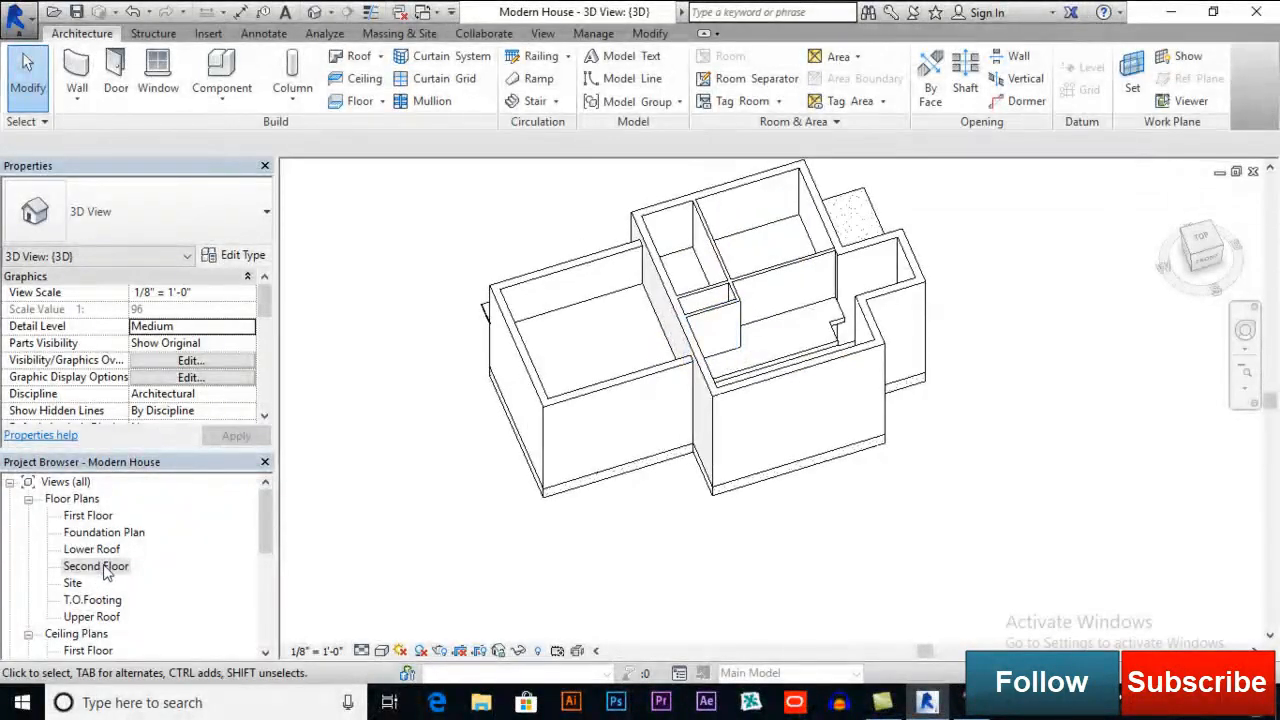
pyautogui.doubleClick(100, 566)
pyautogui.moveTo(563, 547); pyautogui.dragTo(894, 494, button='middle')
pyautogui.moveTo(877, 449); pyautogui.dragTo(854, 488, button='middle')
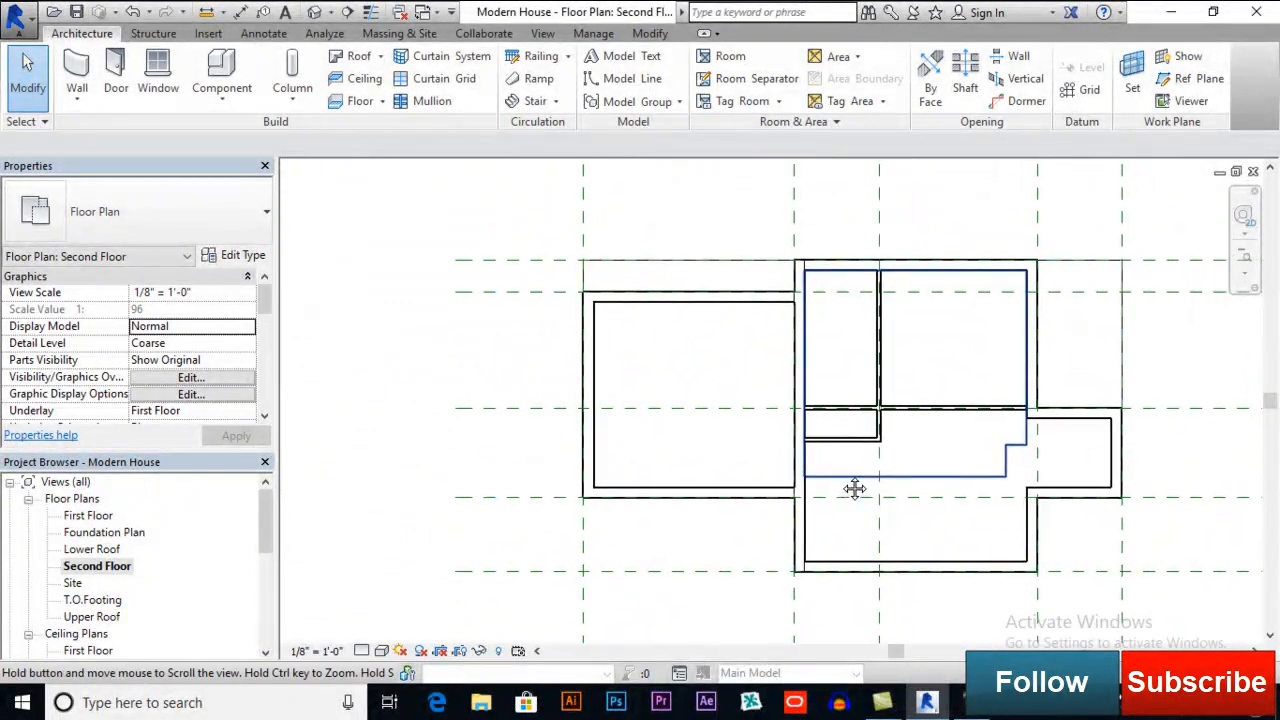
pyautogui.moveTo(691, 400); pyautogui.dragTo(662, 393, button='middle')
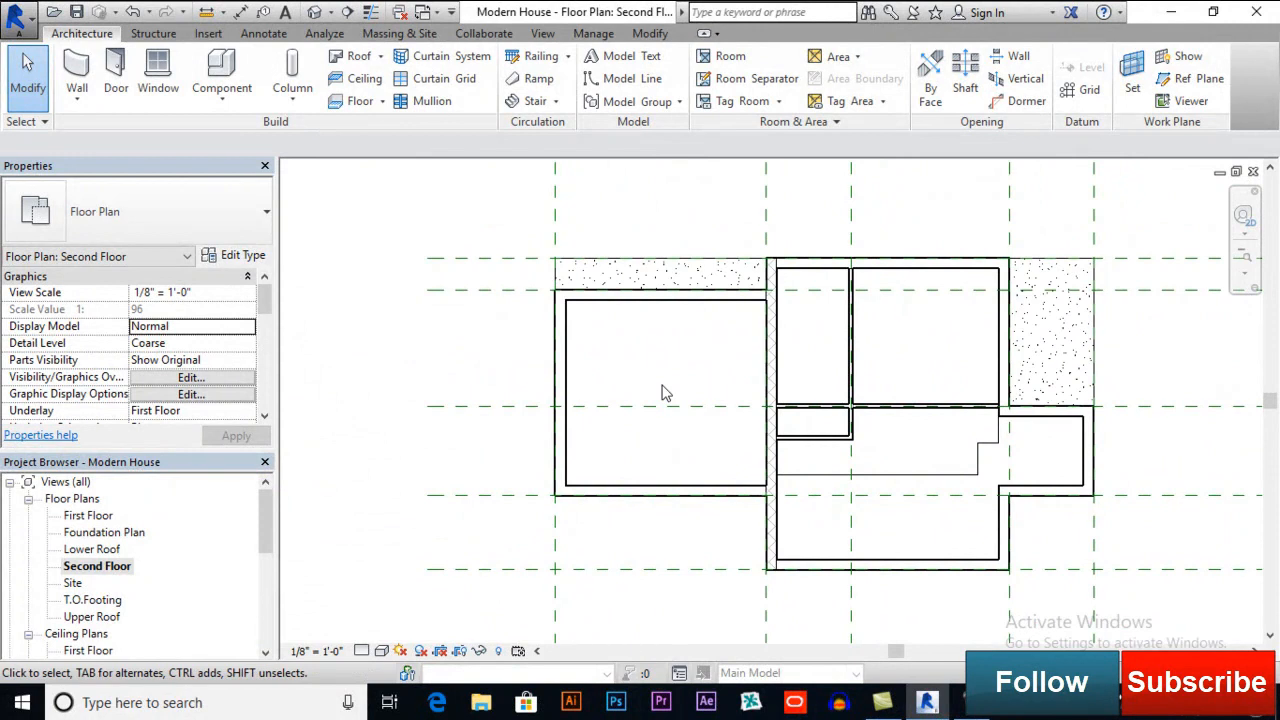
pyautogui.scroll(1, 662, 393)
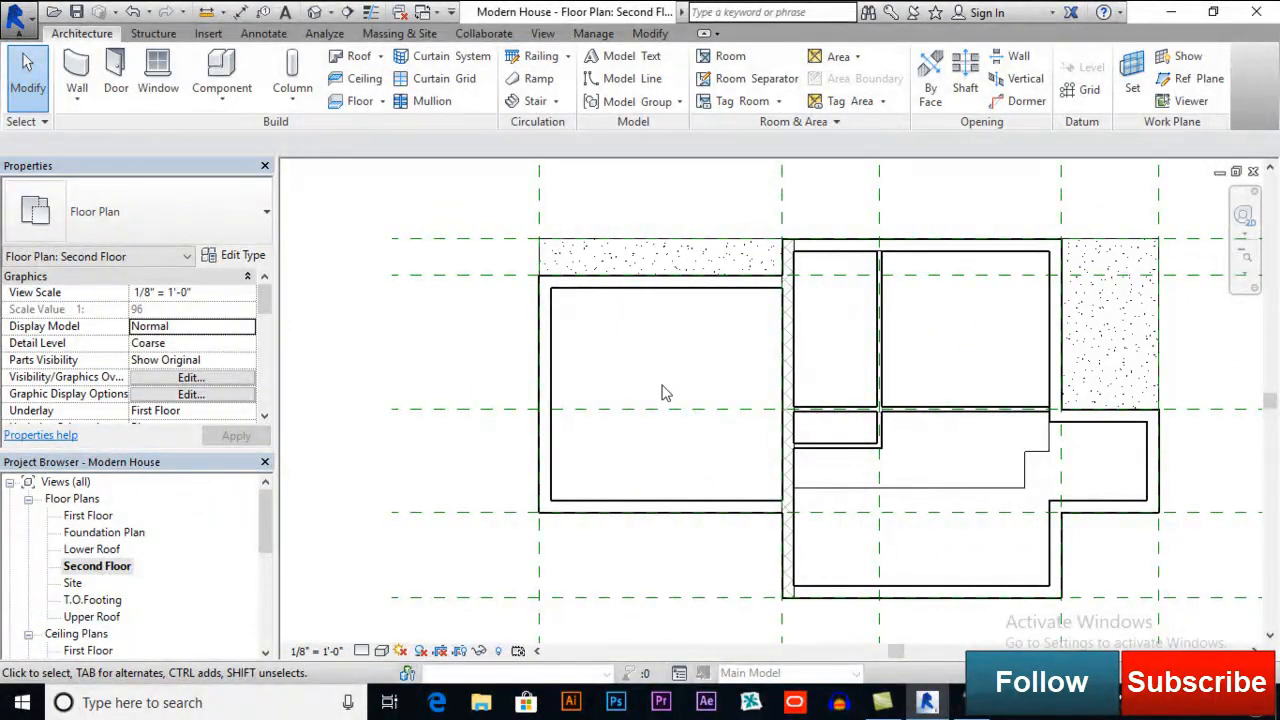
pyautogui.moveTo(604, 333); pyautogui.dragTo(575, 327, button='middle')
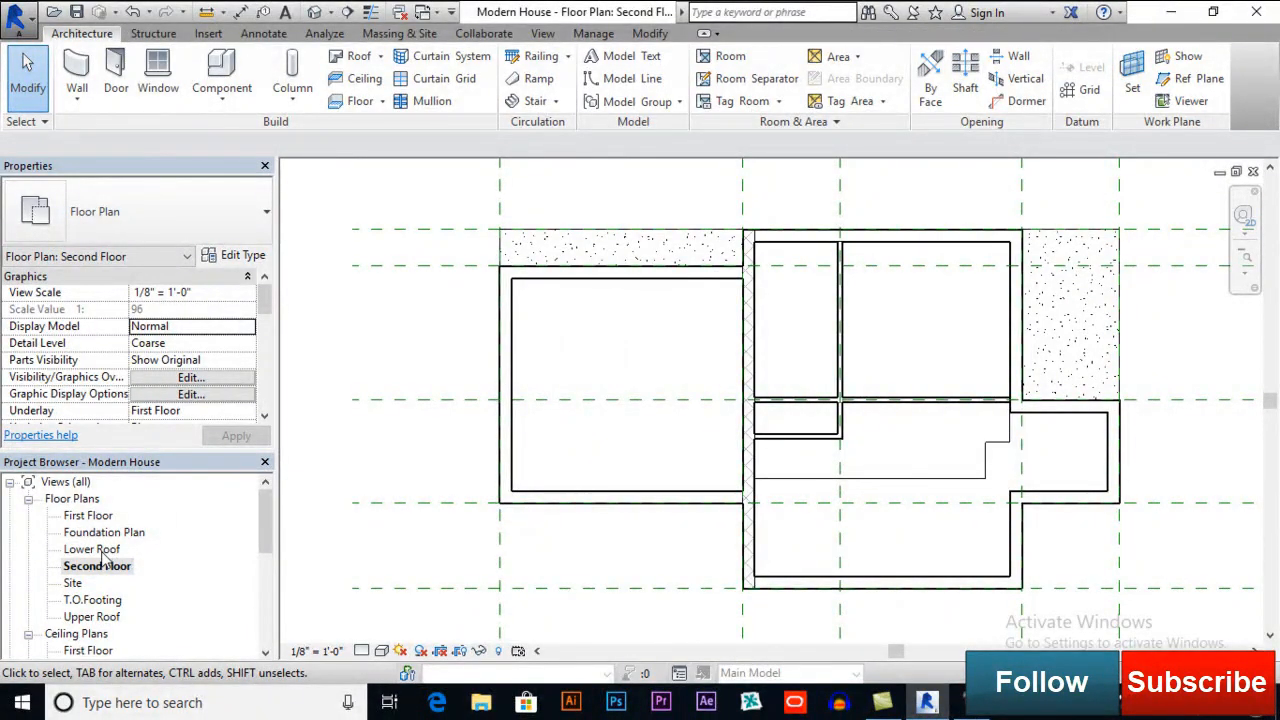
# - In the Lower Roof plan, start a Generic - 12" roof by footprint and pick the four walls around the large left room
pyautogui.doubleClick(92, 550)
pyautogui.moveTo(600, 371); pyautogui.dragTo(631, 387, button='middle')
pyautogui.scroll(1, 614, 364)
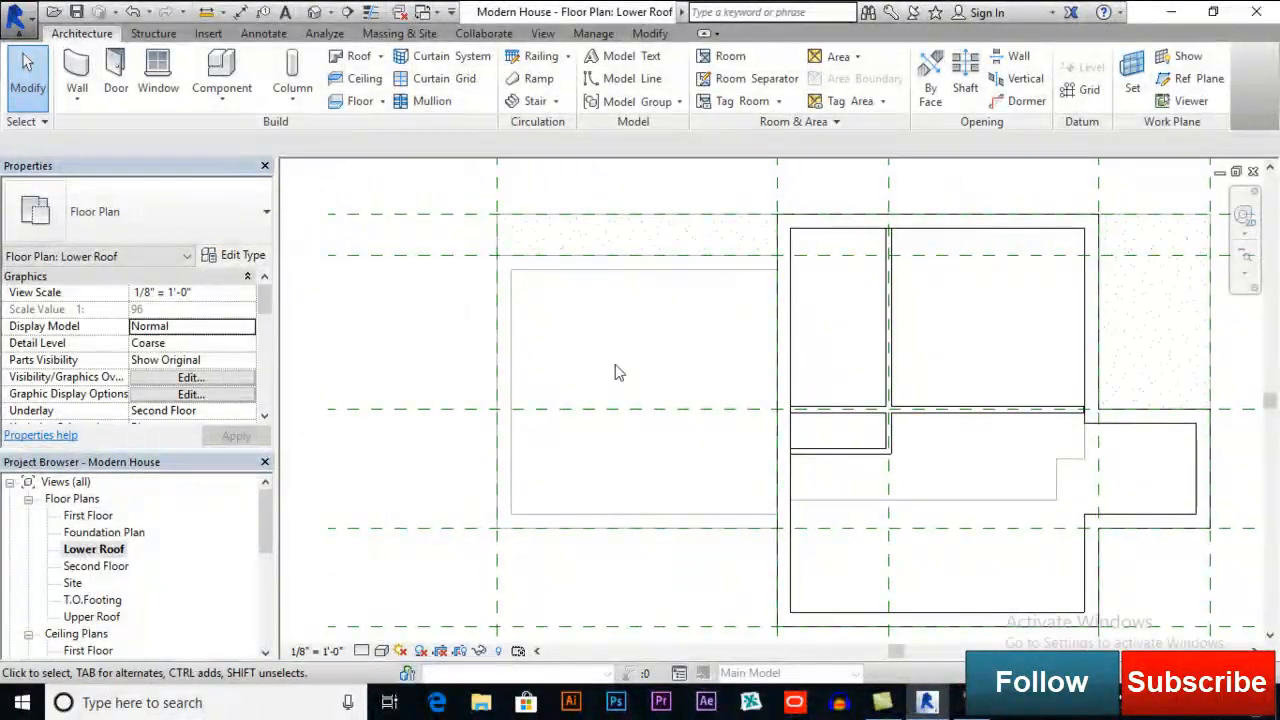
pyautogui.click(381, 57)
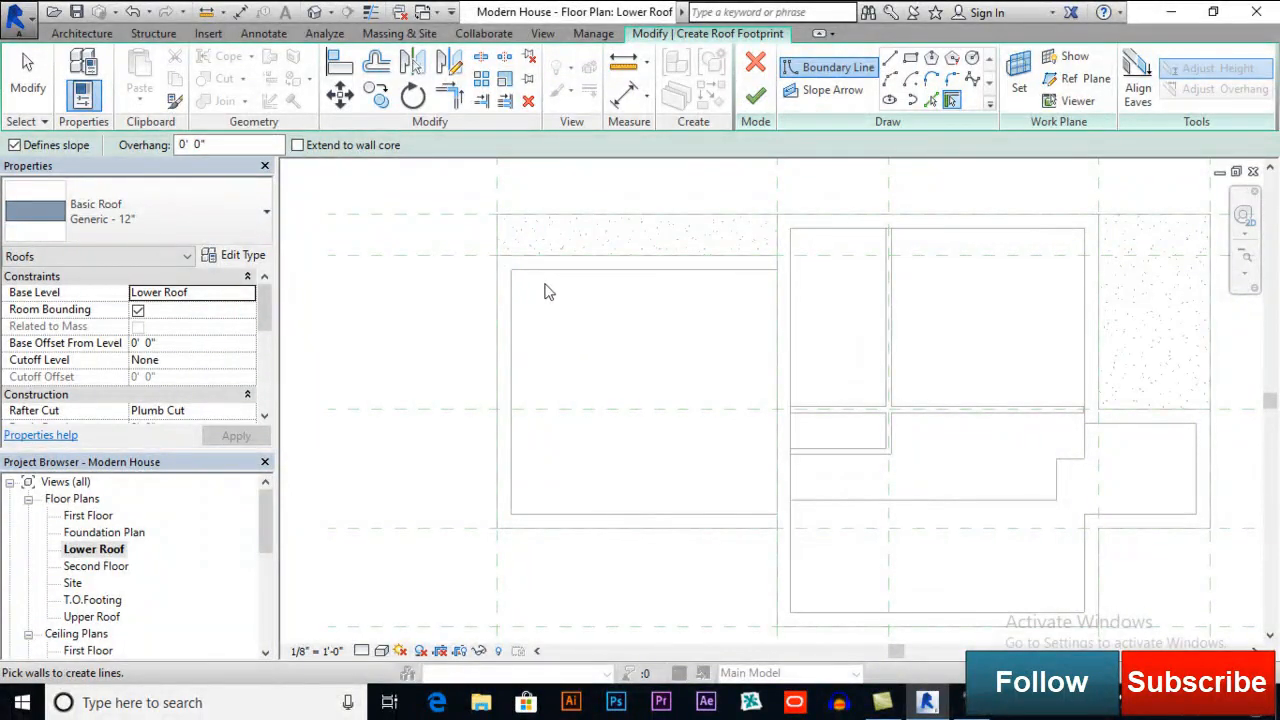
pyautogui.click(776, 289)
pyautogui.moveTo(778, 300)
pyautogui.mouseDown(button='middle')
pyautogui.moveTo(783, 314)
pyautogui.moveTo(717, 254)
pyautogui.moveTo(700, 259)
pyautogui.mouseUp(button='middle')
pyautogui.click(698, 256)
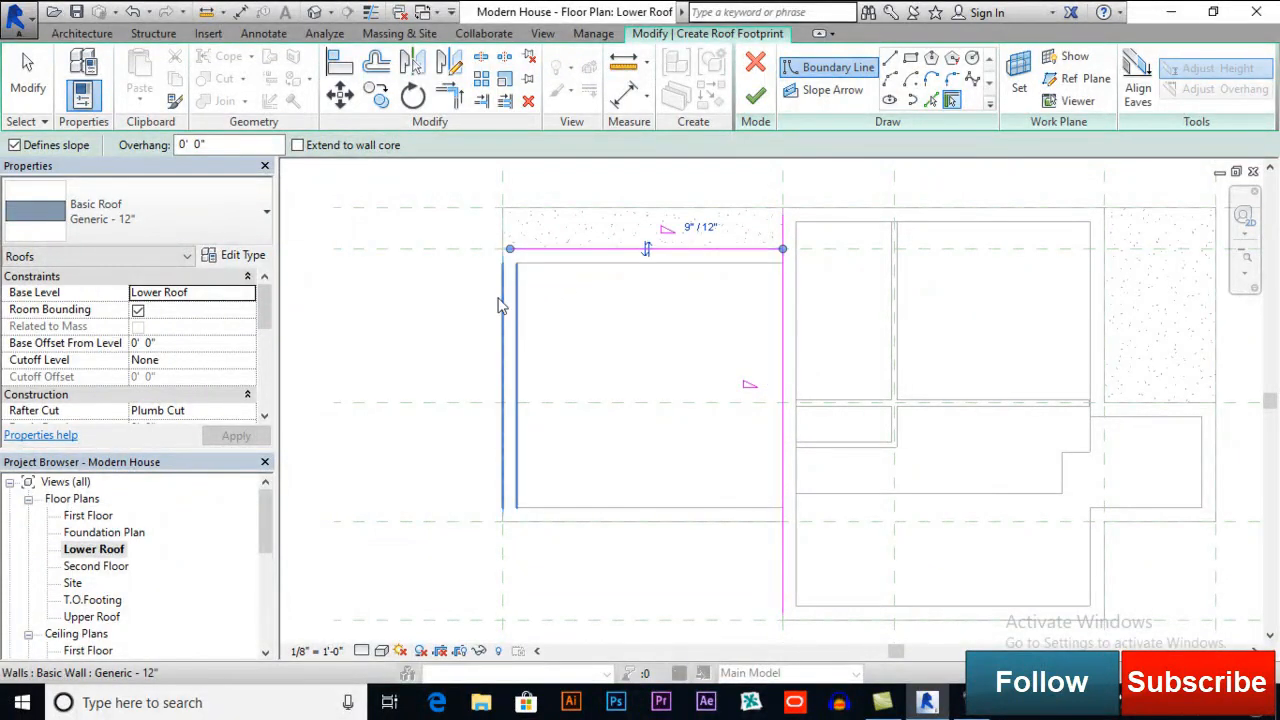
pyautogui.click(503, 320)
pyautogui.click(591, 522)
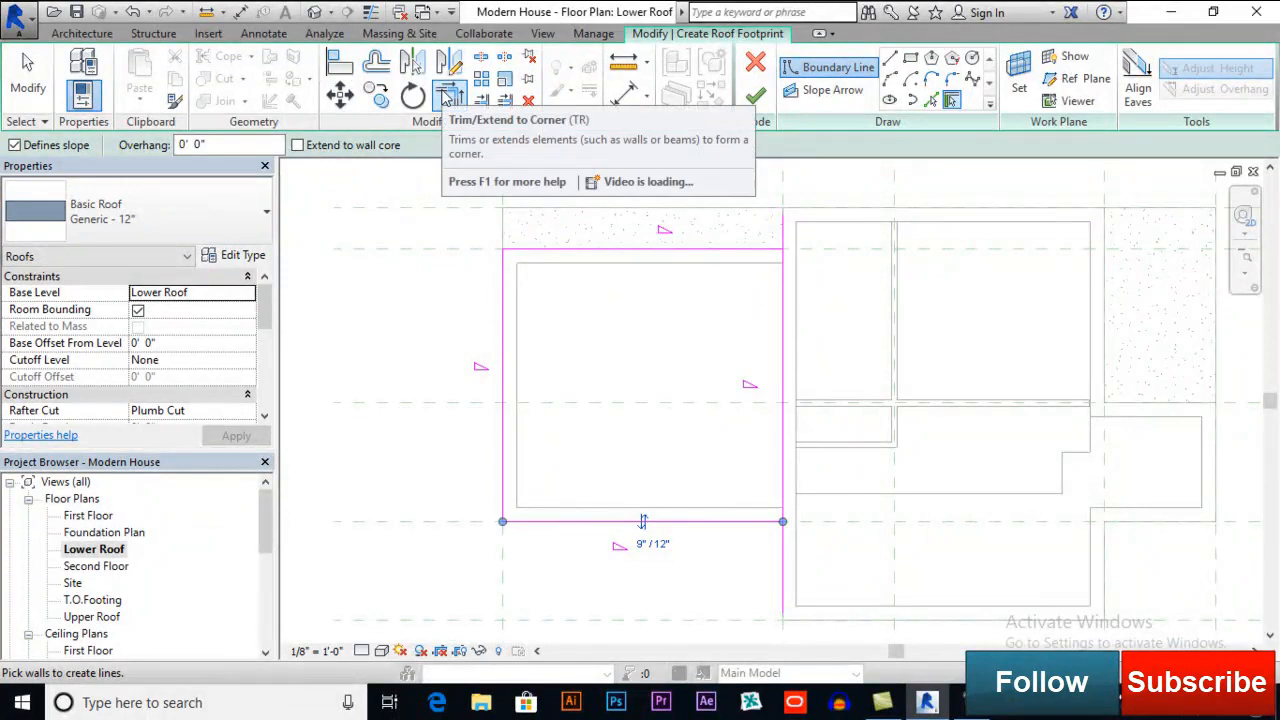
# - Trim the picked roof boundary lines to corners so they form a closed rectangle around the left room
pyautogui.click(449, 95)
pyautogui.click(733, 528)
pyautogui.click(784, 470)
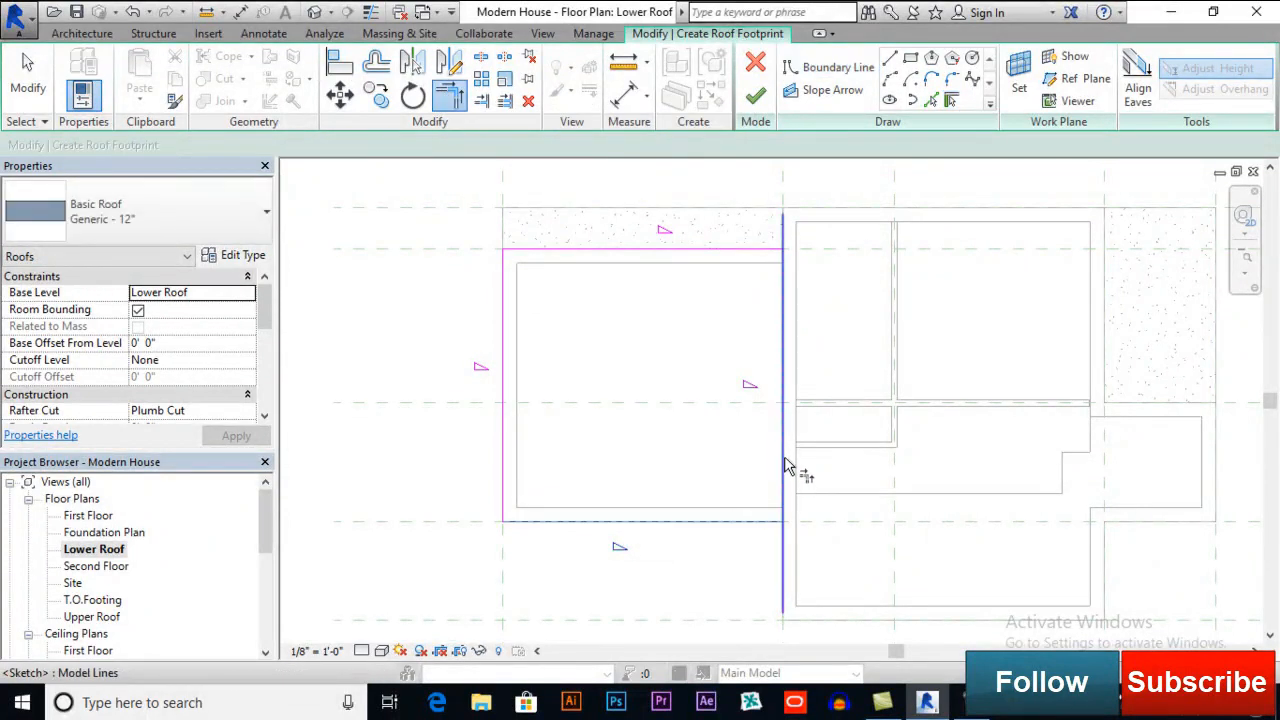
pyautogui.click(784, 292)
pyautogui.click(672, 276)
pyautogui.click(532, 520)
pyautogui.click(503, 498)
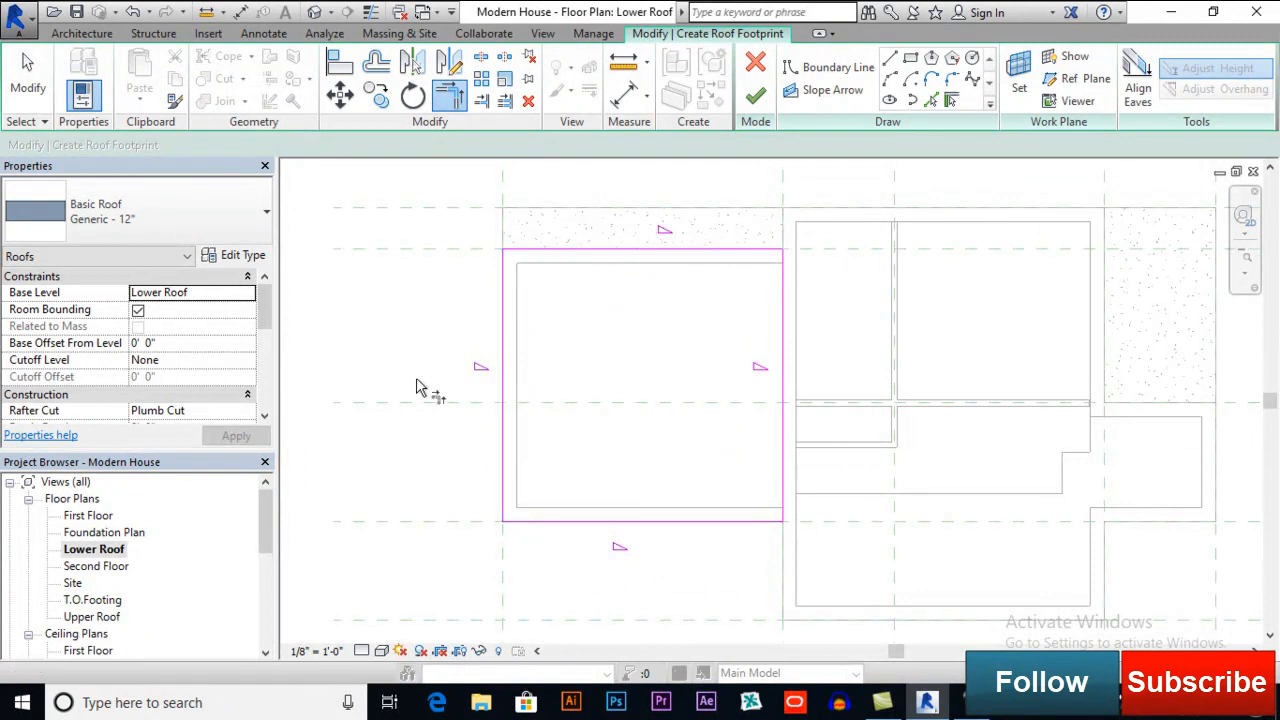
pyautogui.click(35, 98)
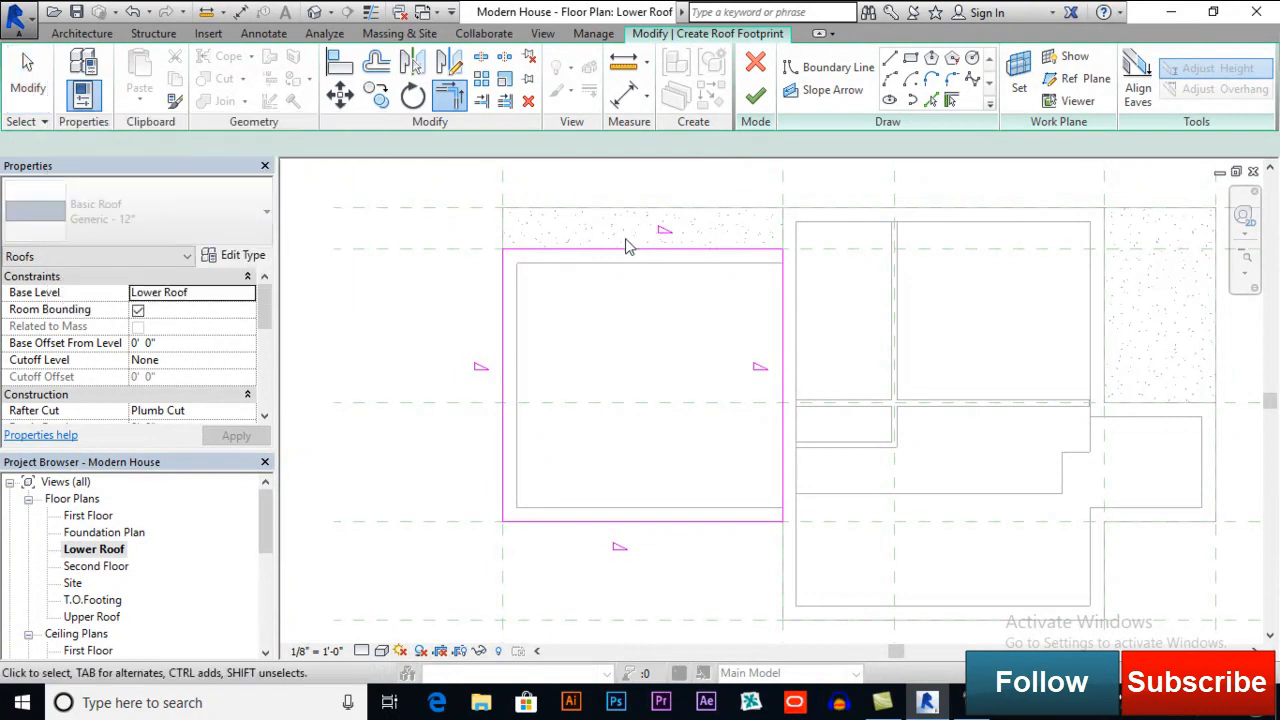
# - Turn off slope definition for the top, left and right boundary lines of the roof footprint
pyautogui.click(631, 252)
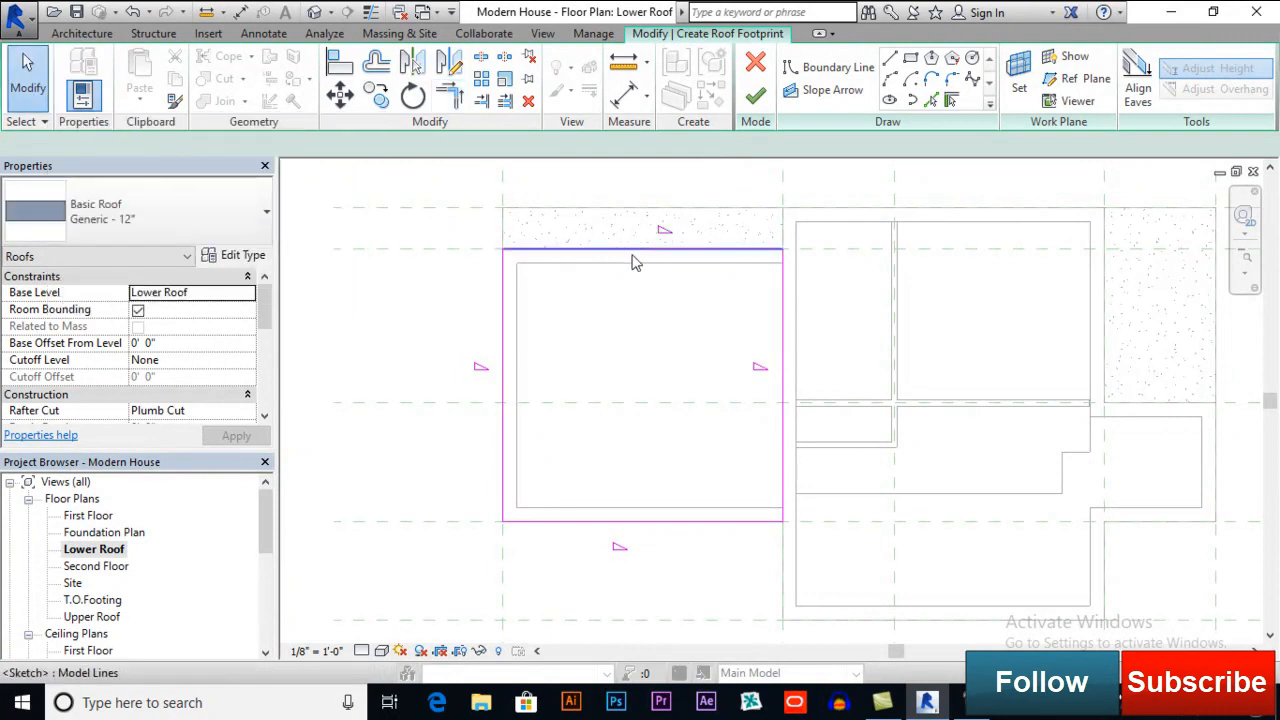
pyautogui.keyDown('ctrl'); pyautogui.click(506, 310); pyautogui.keyUp('ctrl')
pyautogui.keyDown('ctrl'); pyautogui.click(784, 300); pyautogui.keyUp('ctrl')
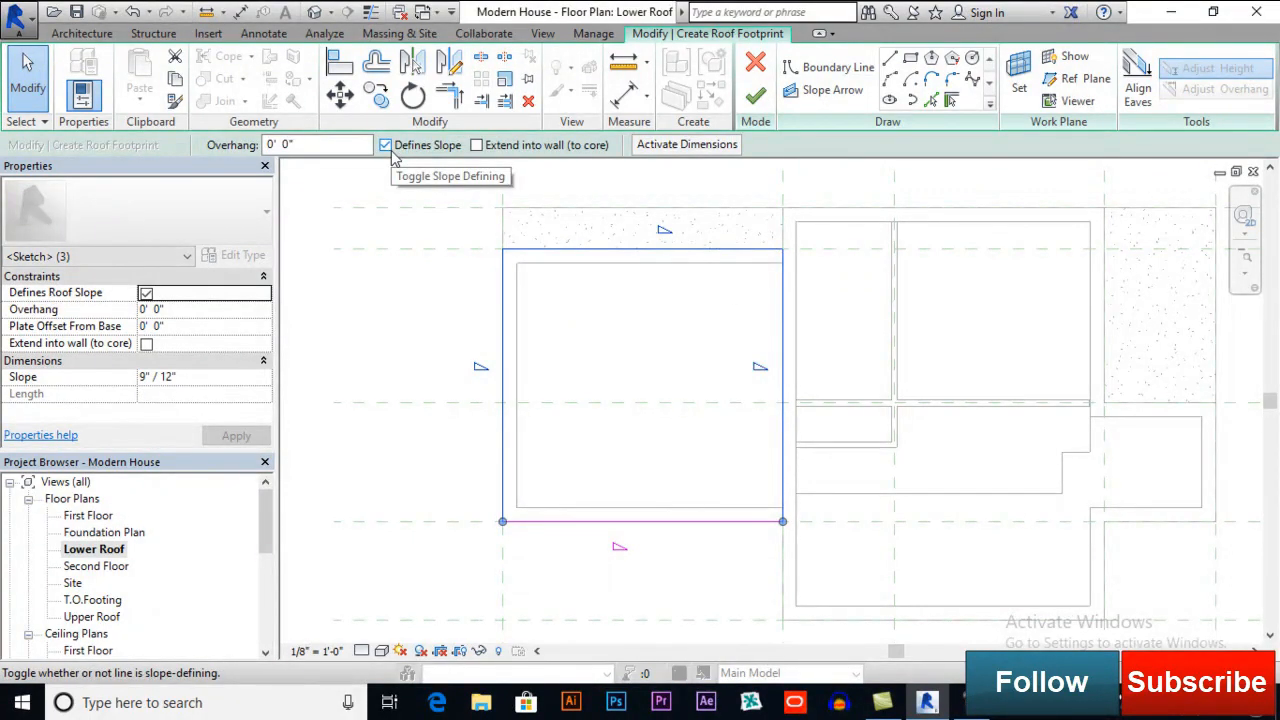
pyautogui.click(392, 152)
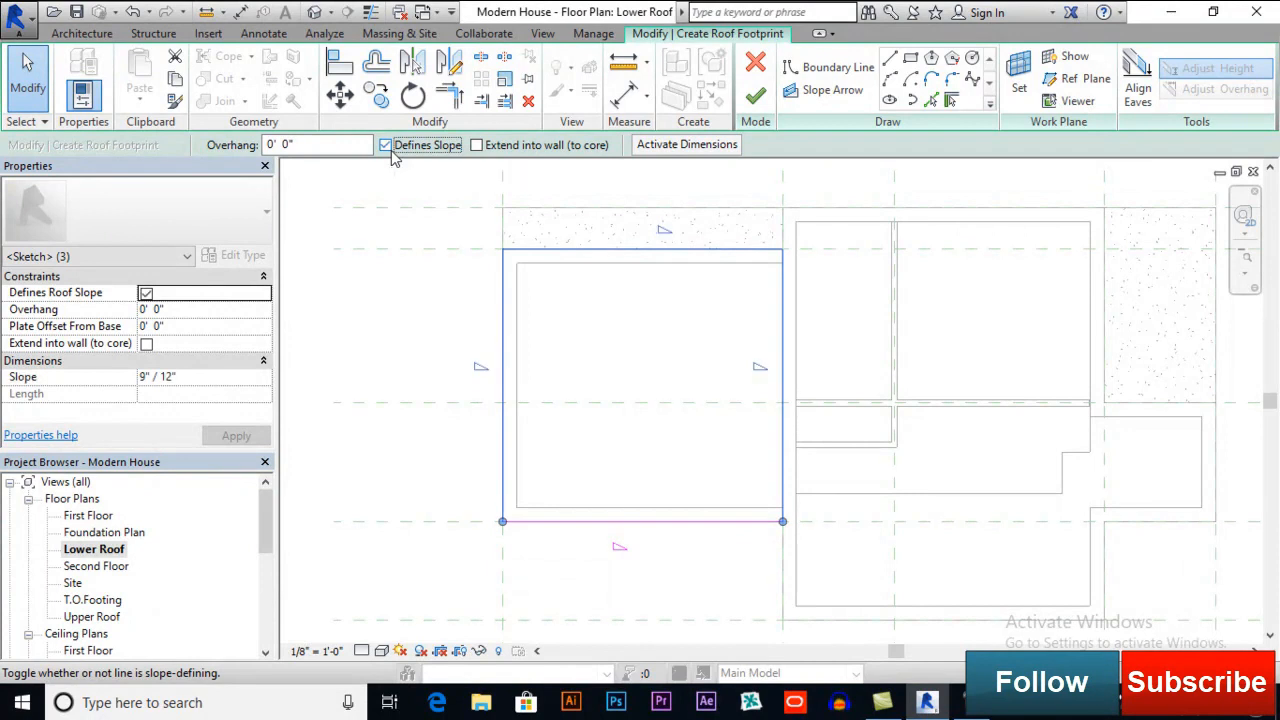
pyautogui.click(443, 293)
# - Set the slope of the roof footprint's bottom boundary line to 2" / 12"
pyautogui.moveTo(659, 505); pyautogui.dragTo(631, 460, button='middle')
pyautogui.click(628, 460)
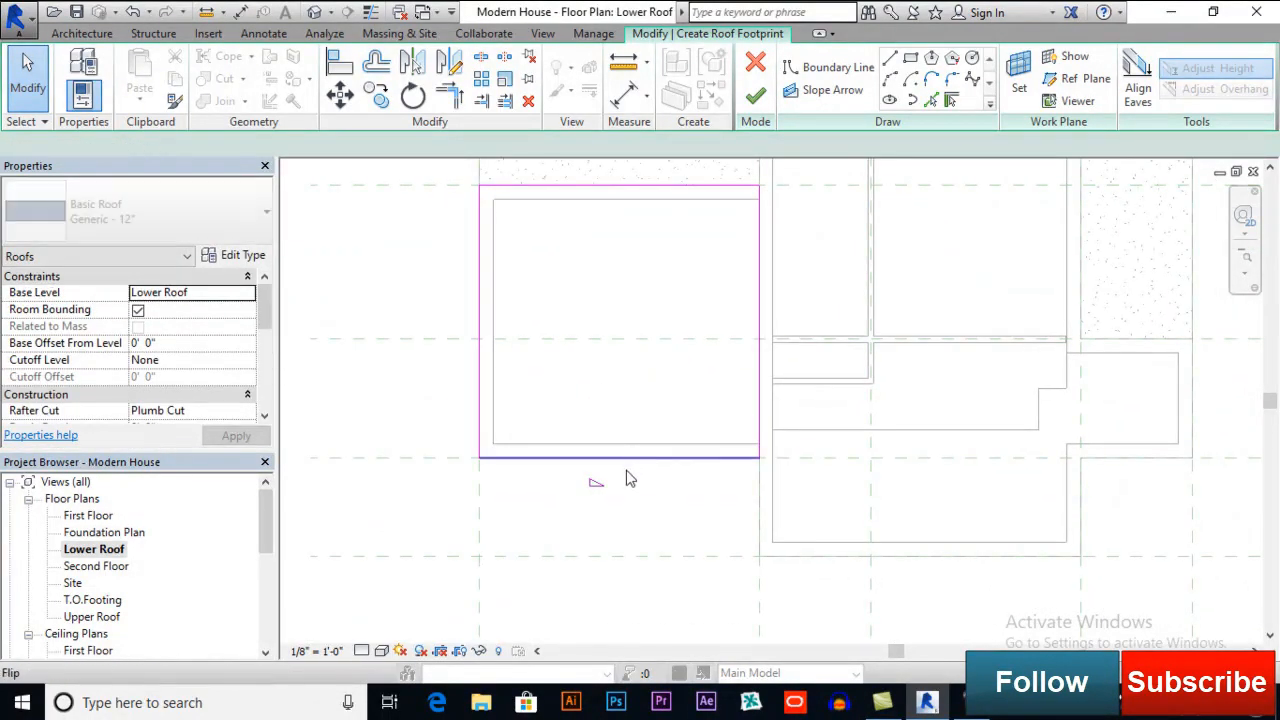
pyautogui.click(612, 482)
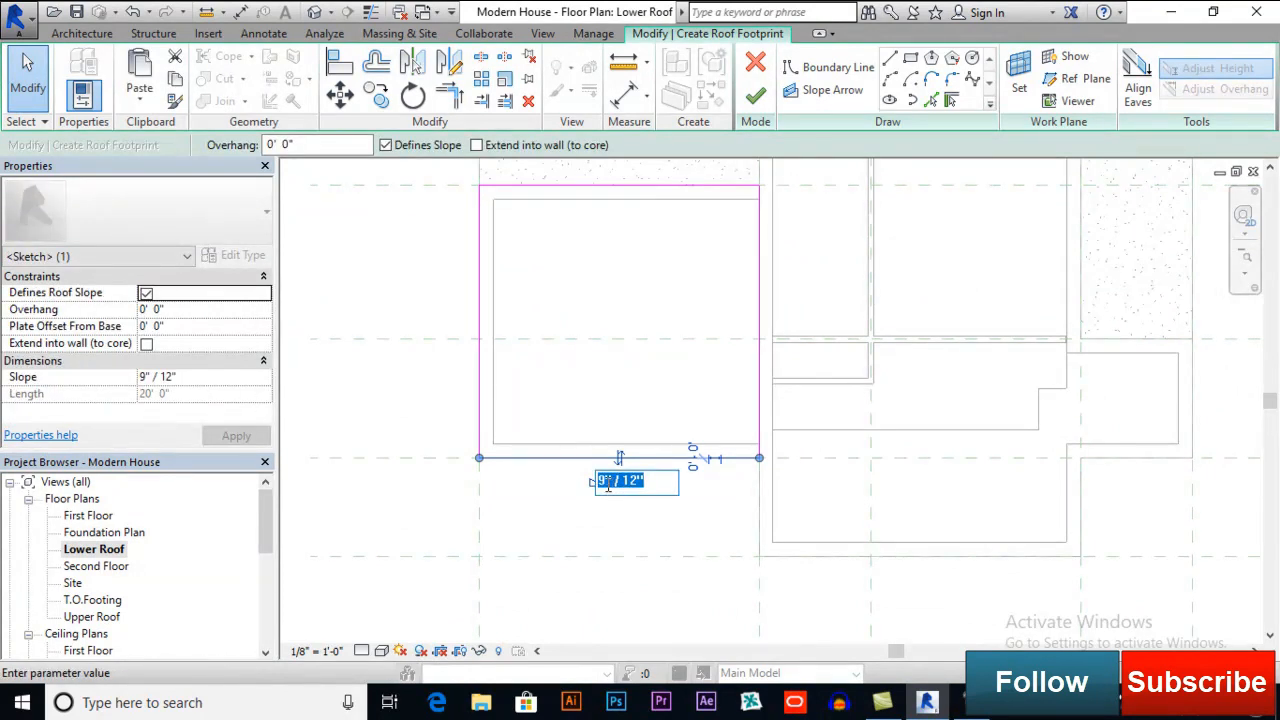
pyautogui.press('Return')
pyautogui.moveTo(620, 397); pyautogui.dragTo(626, 417, button='middle')
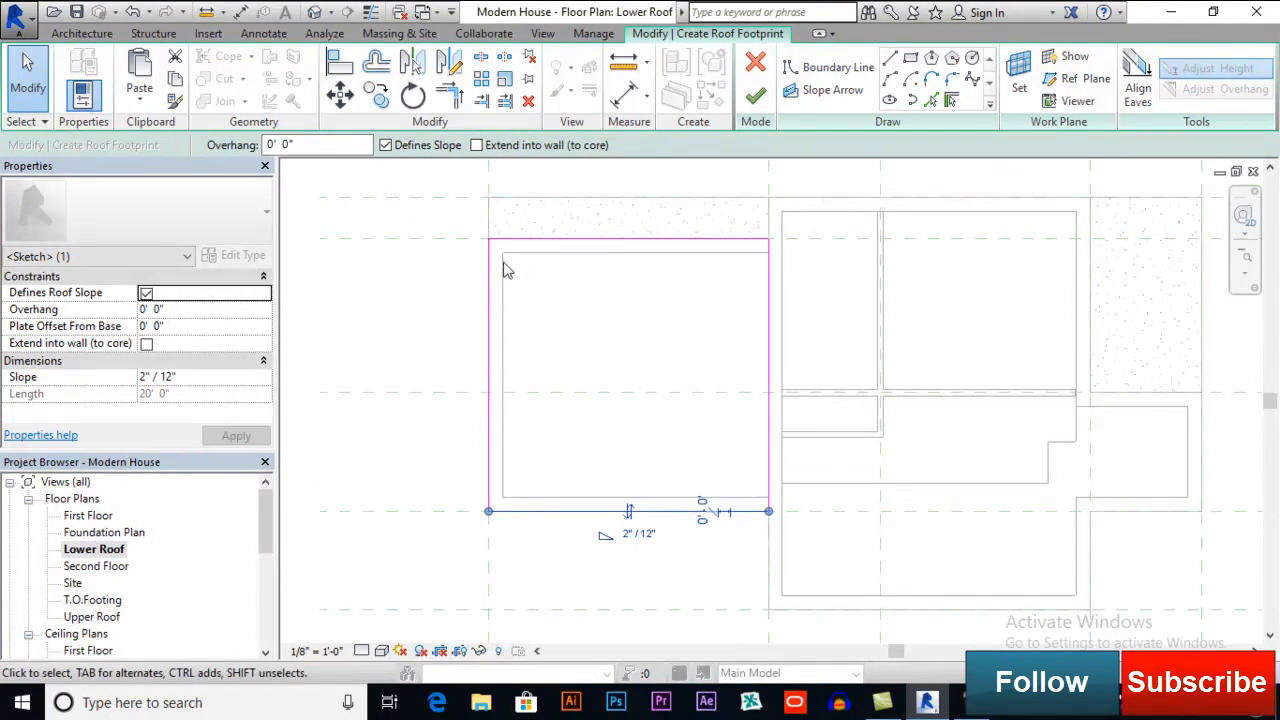
# - Offset the roof's left boundary line outward from the wall and set its overhang to 3' 0"
pyautogui.moveTo(514, 286); pyautogui.dragTo(553, 343, button='middle')
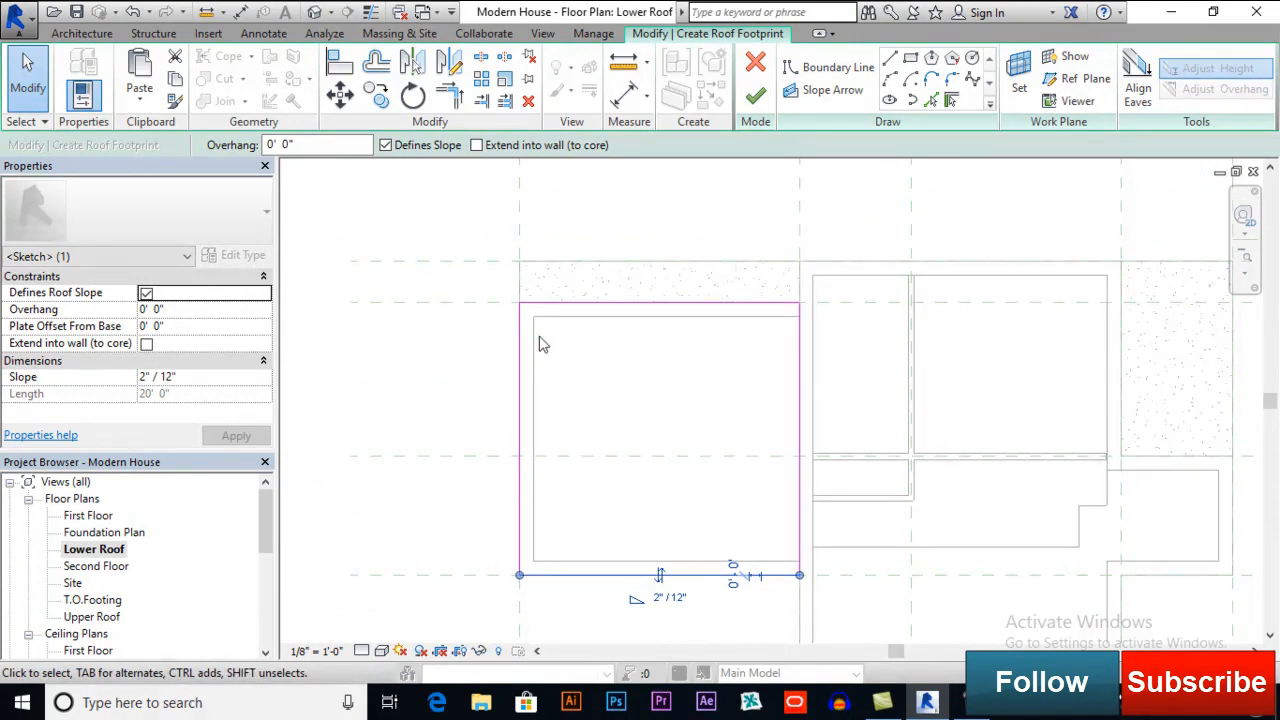
pyautogui.click(513, 347)
pyautogui.moveTo(516, 436); pyautogui.dragTo(491, 399)
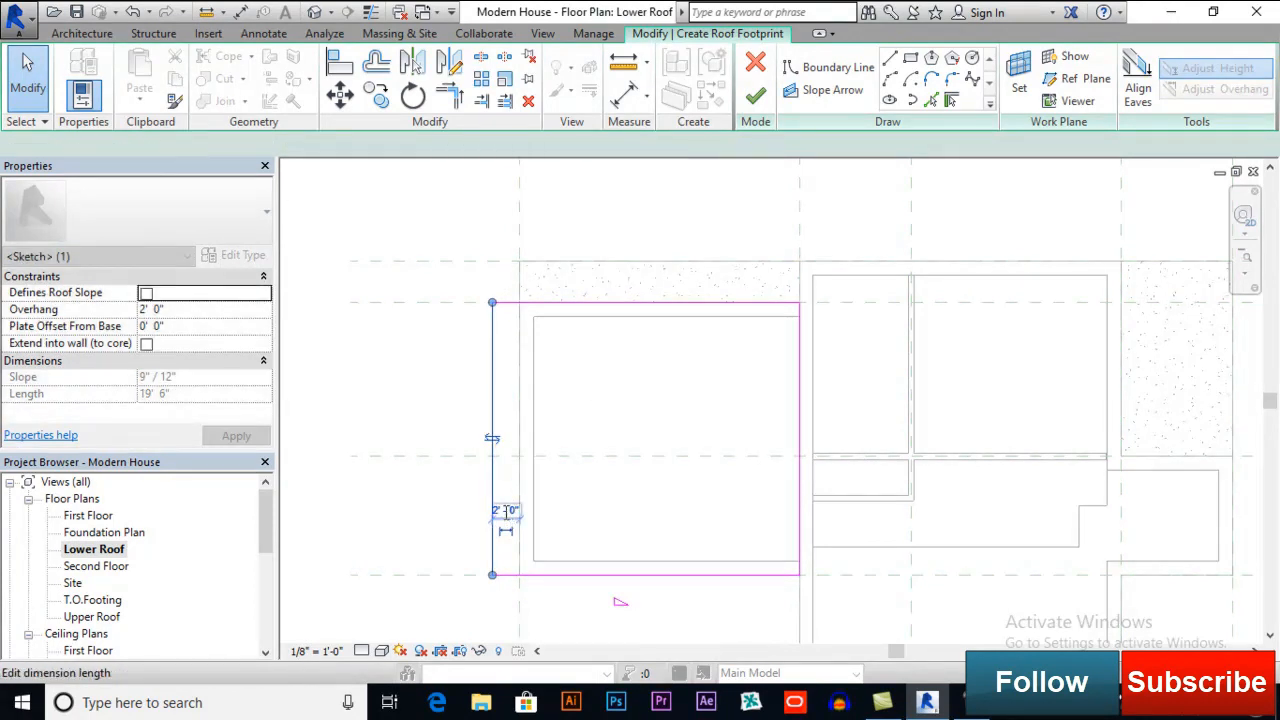
pyautogui.click(505, 510)
pyautogui.press('Return')
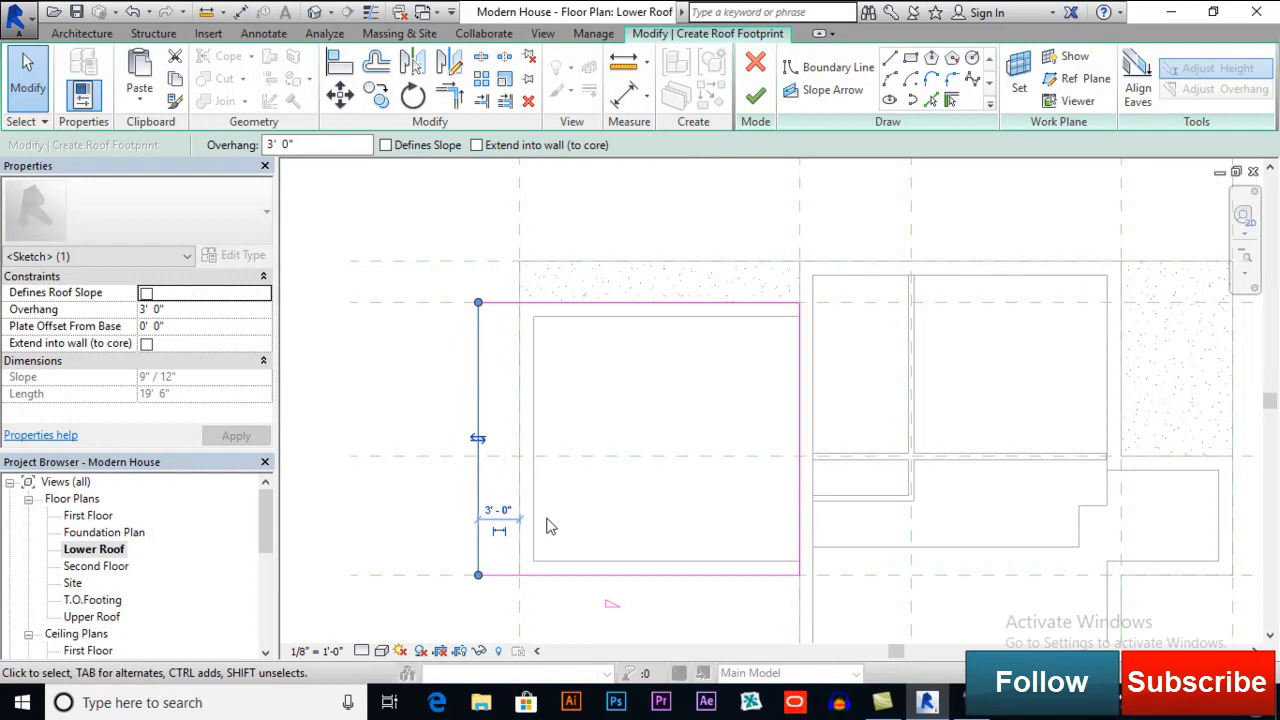
# - Offset the roof footprint's bottom boundary line outward from the wall and set its overhang to 1' 6"
pyautogui.click(541, 576)
pyautogui.moveTo(563, 585); pyautogui.dragTo(531, 485, button='middle')
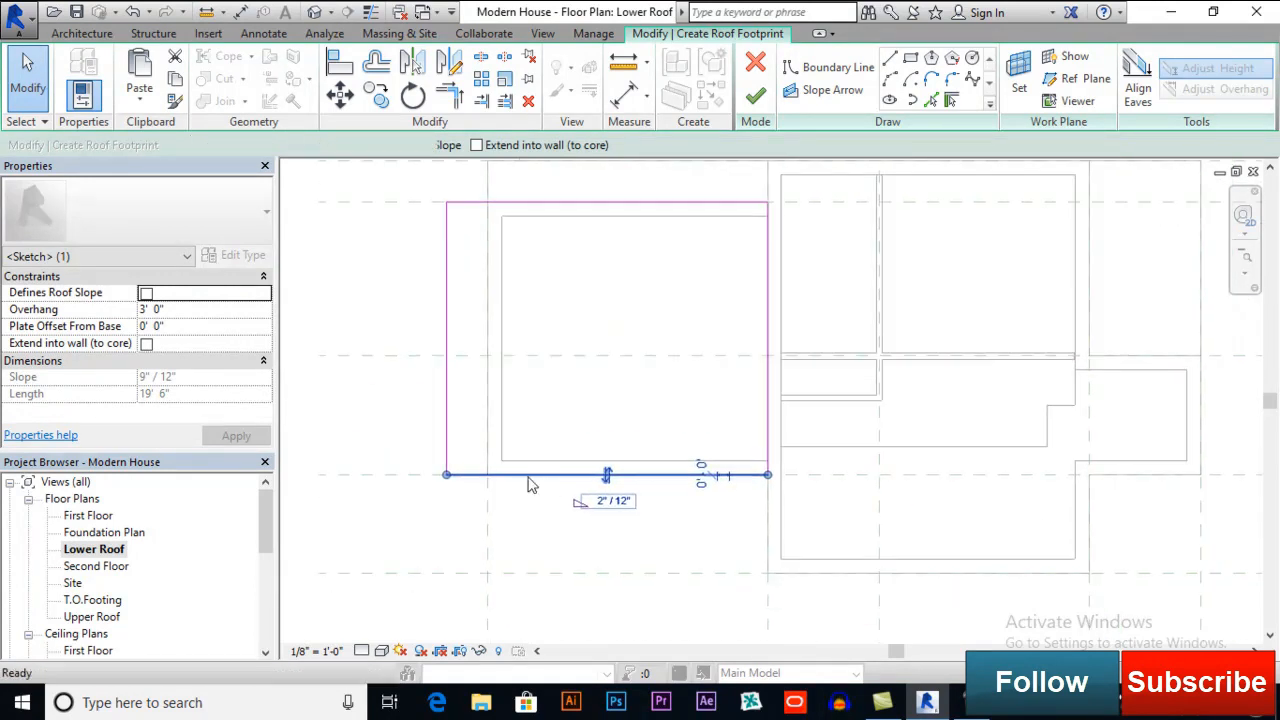
pyautogui.moveTo(529, 471); pyautogui.dragTo(531, 514)
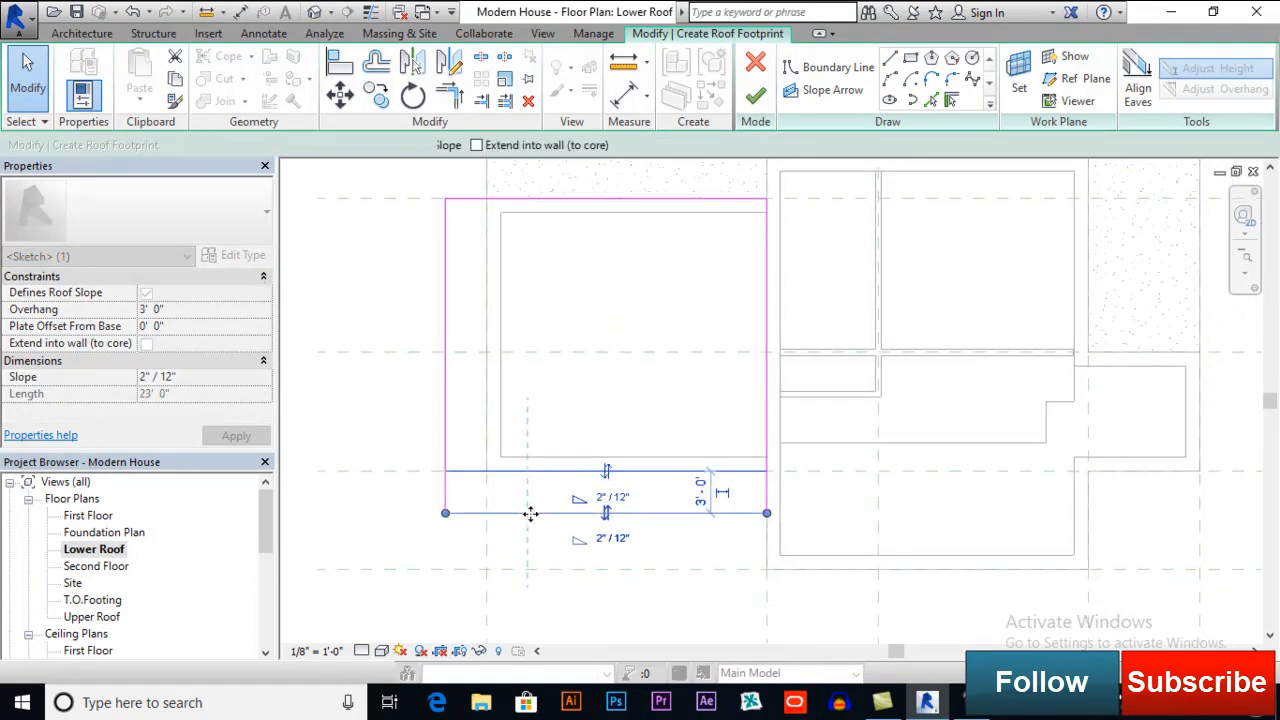
pyautogui.click(709, 497)
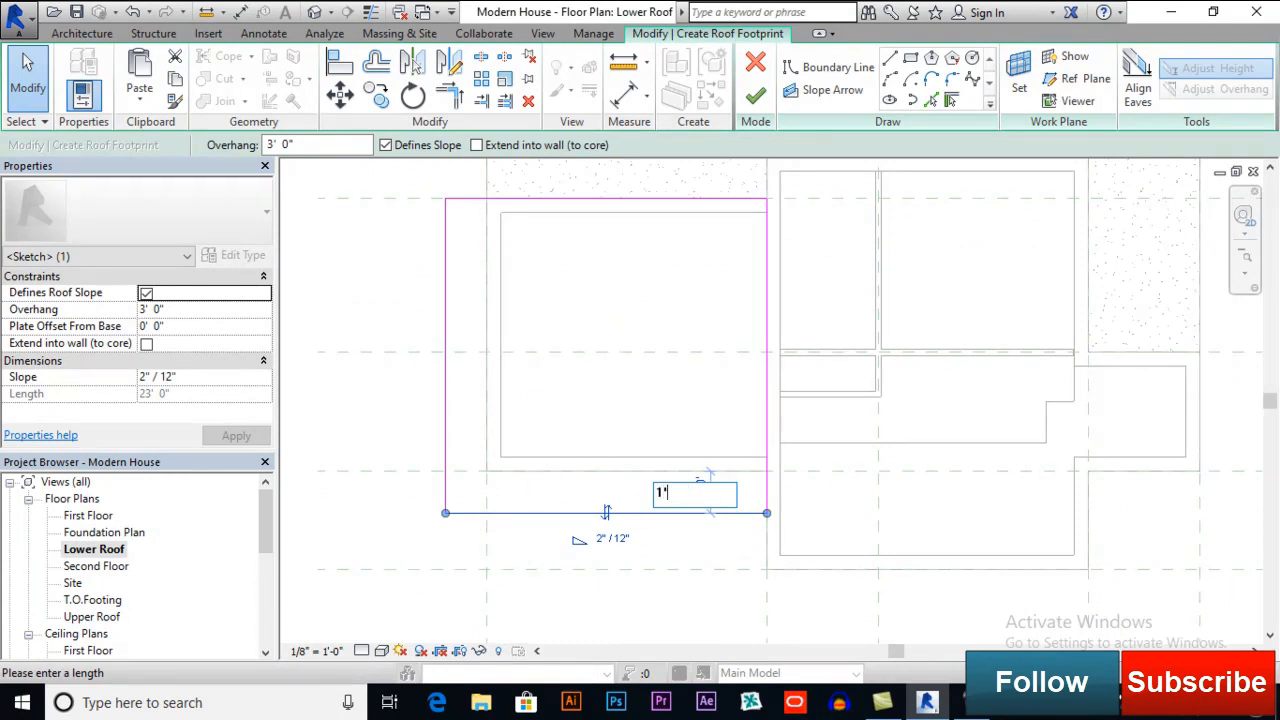
pyautogui.write('1\'6"')
pyautogui.press('Return')
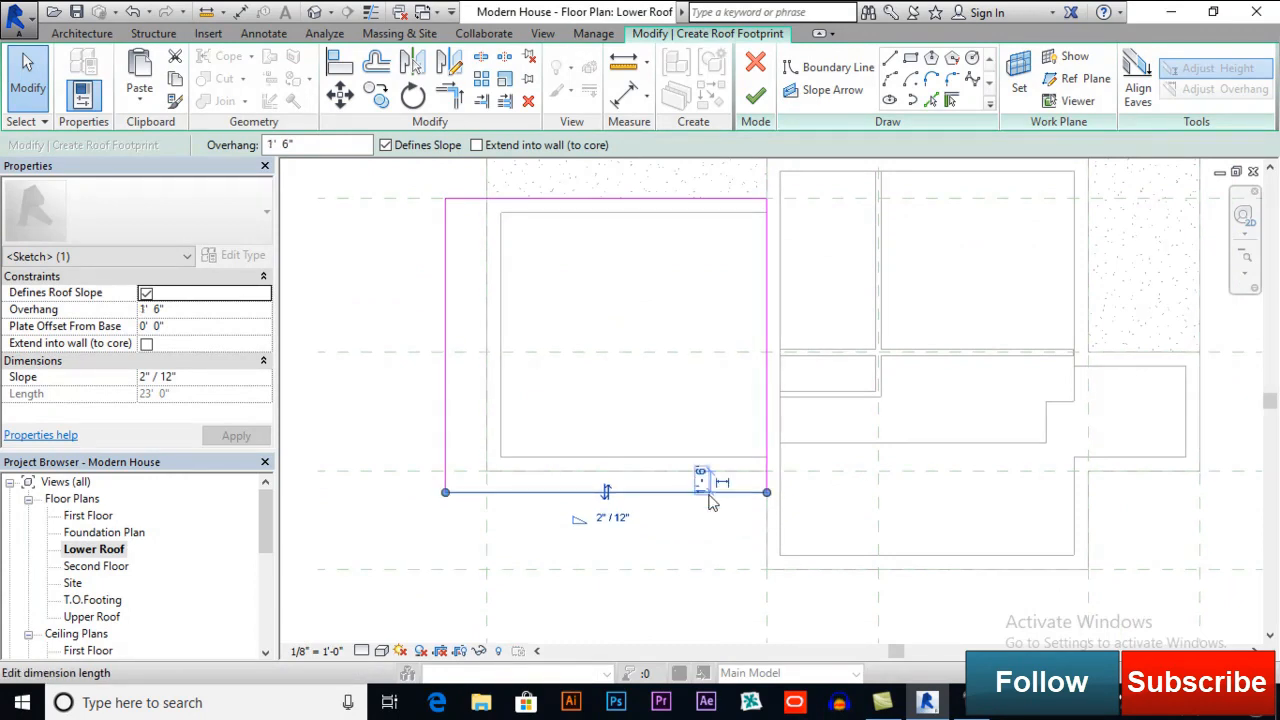
# - Offset the roof footprint's top boundary line outward from the wall and set its overhang to 0' 6"
pyautogui.moveTo(625, 394); pyautogui.dragTo(632, 496, button='middle')
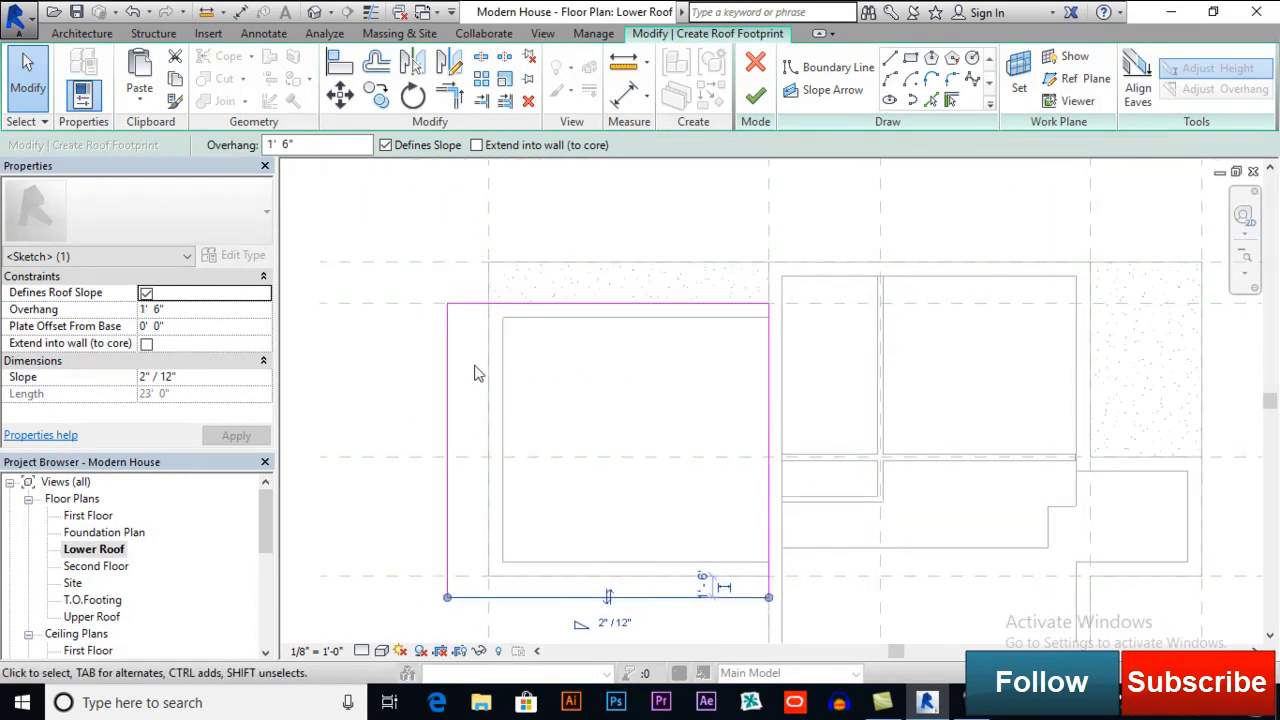
pyautogui.click(474, 306)
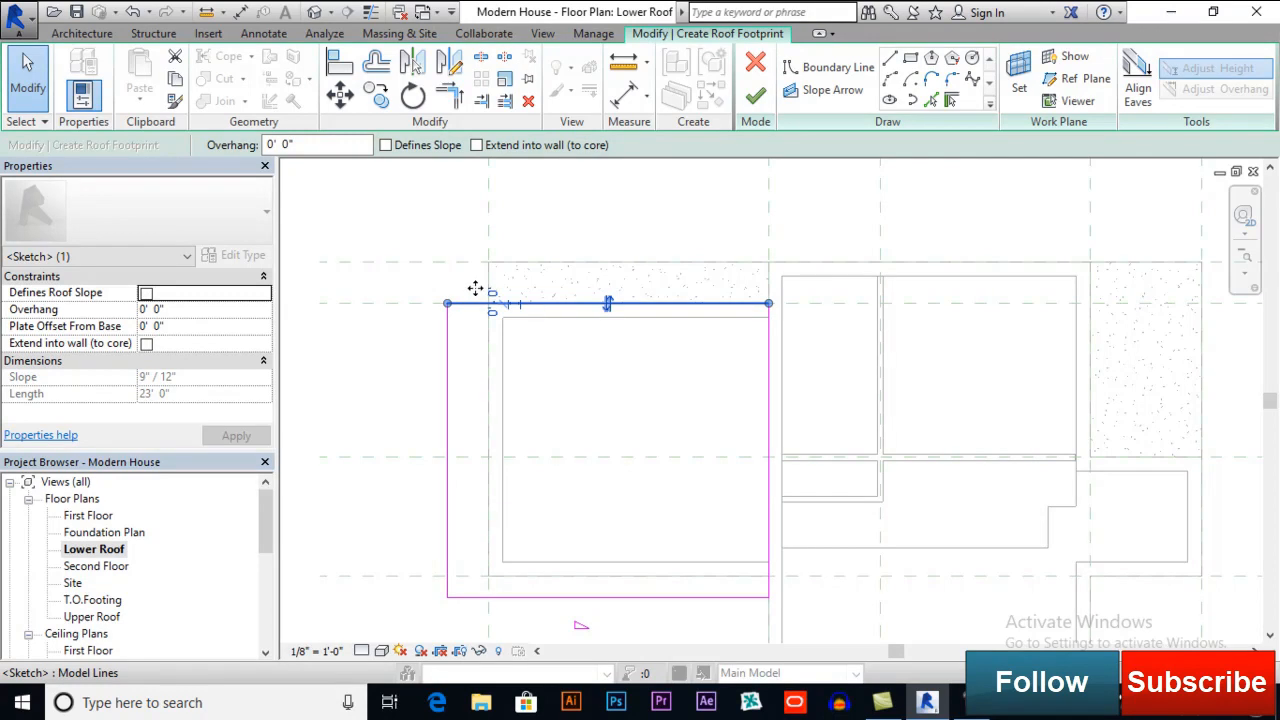
pyautogui.moveTo(475, 287); pyautogui.dragTo(486, 280)
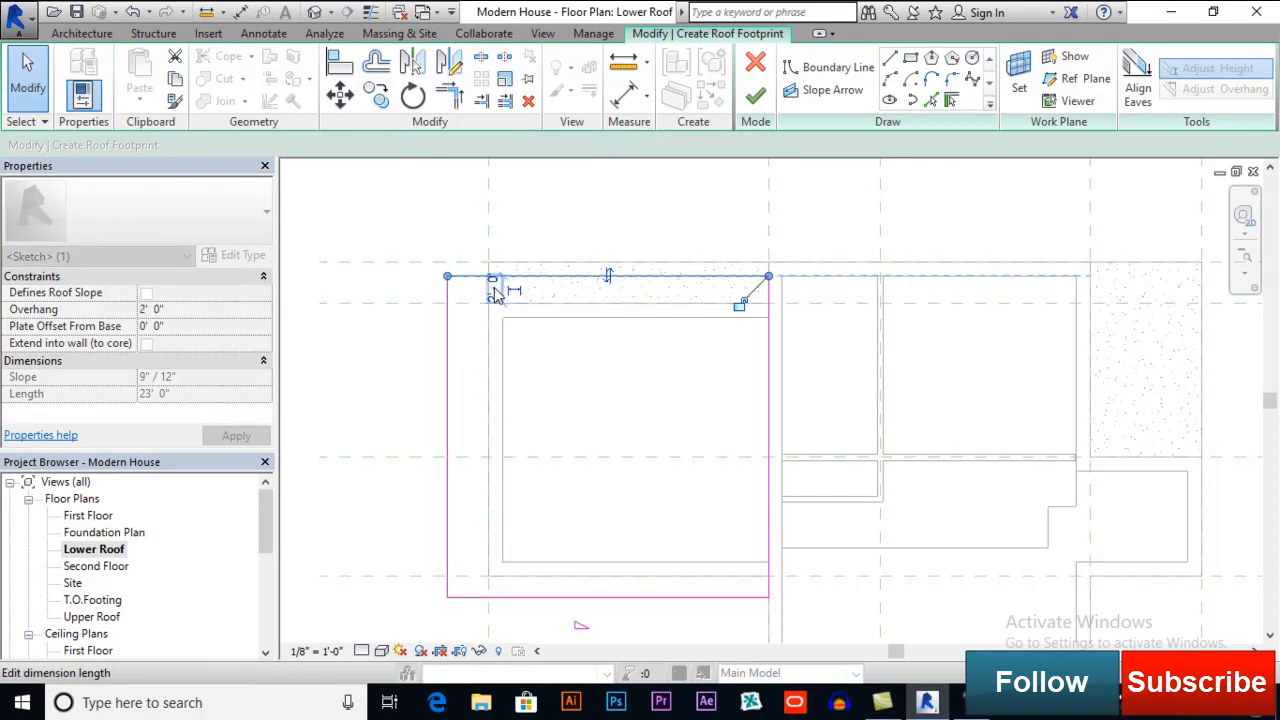
pyautogui.click(495, 289)
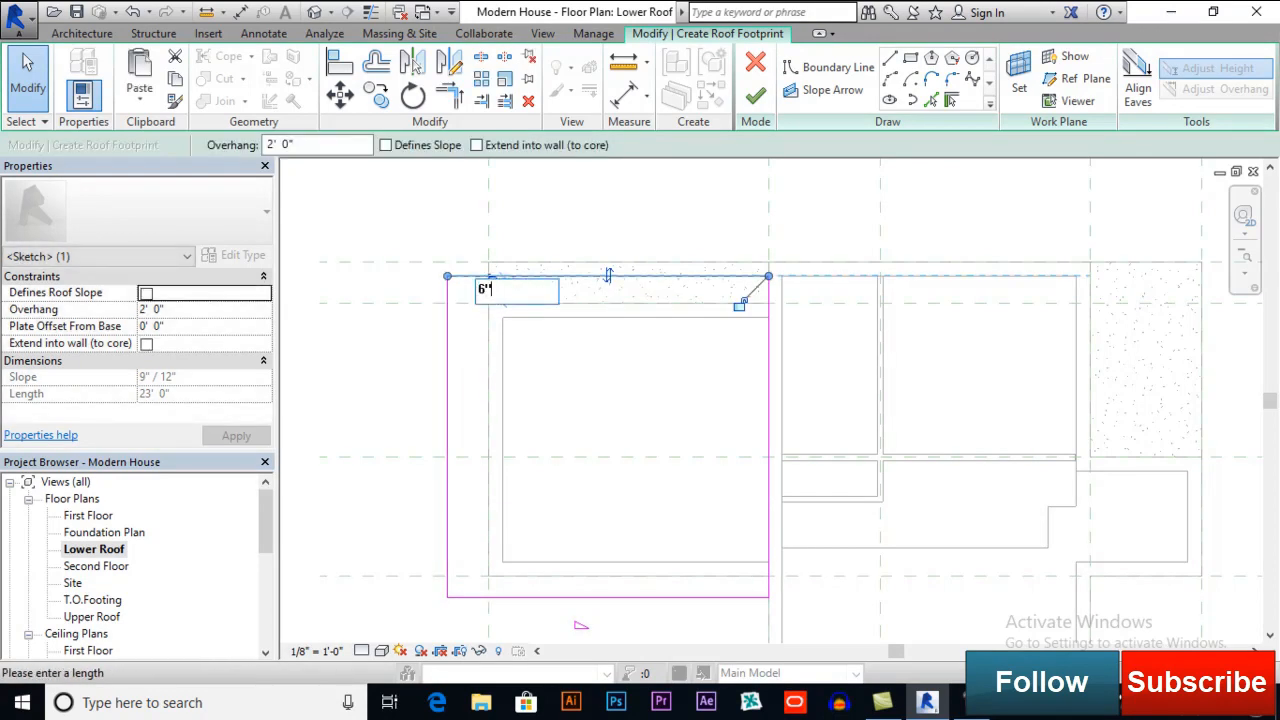
pyautogui.write('6"')
pyautogui.press('Return')
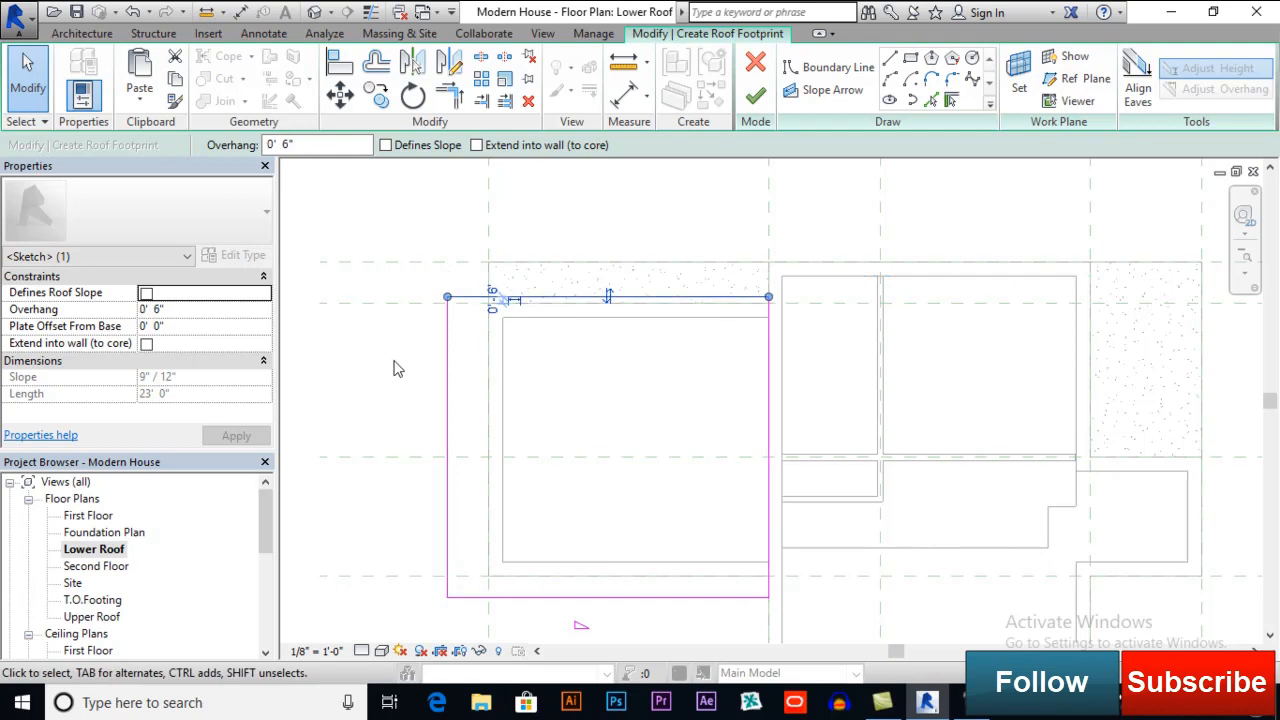
# - Finish the lower roof's footprint sketch and inspect the roof from the front in the 3D view
pyautogui.click(415, 379)
pyautogui.moveTo(657, 397); pyautogui.dragTo(678, 302, button='middle')
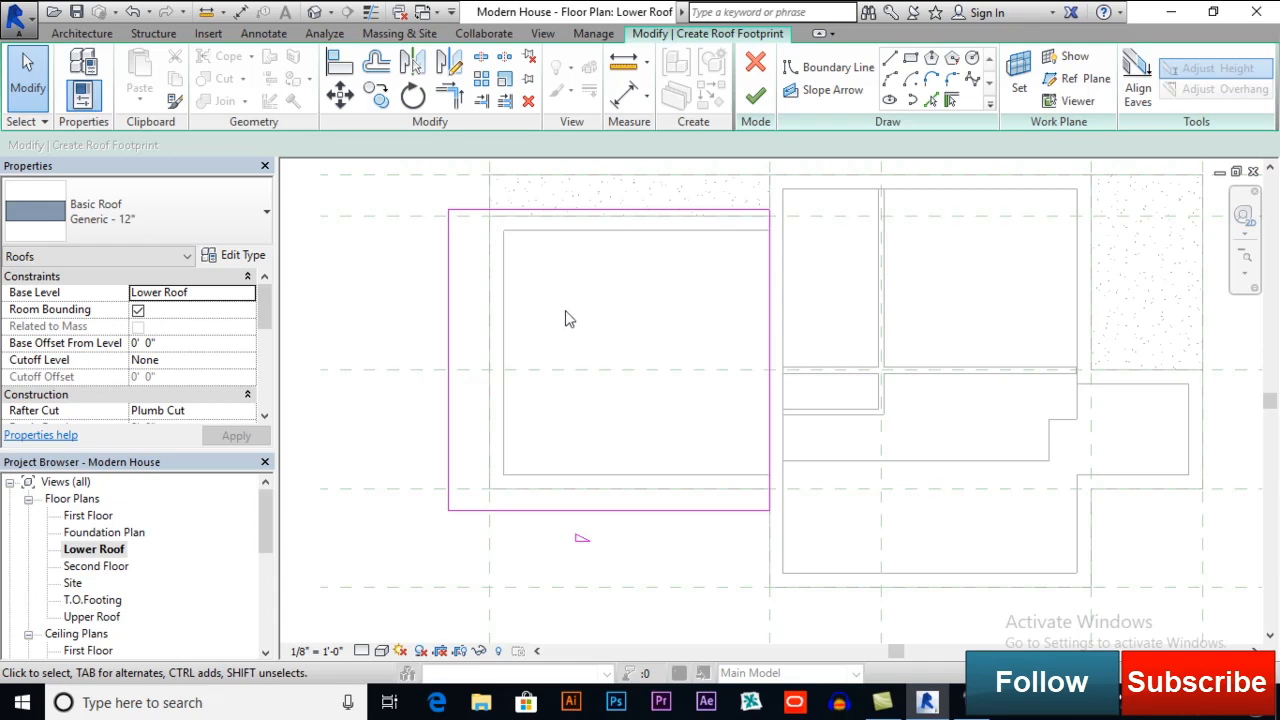
pyautogui.click(757, 97)
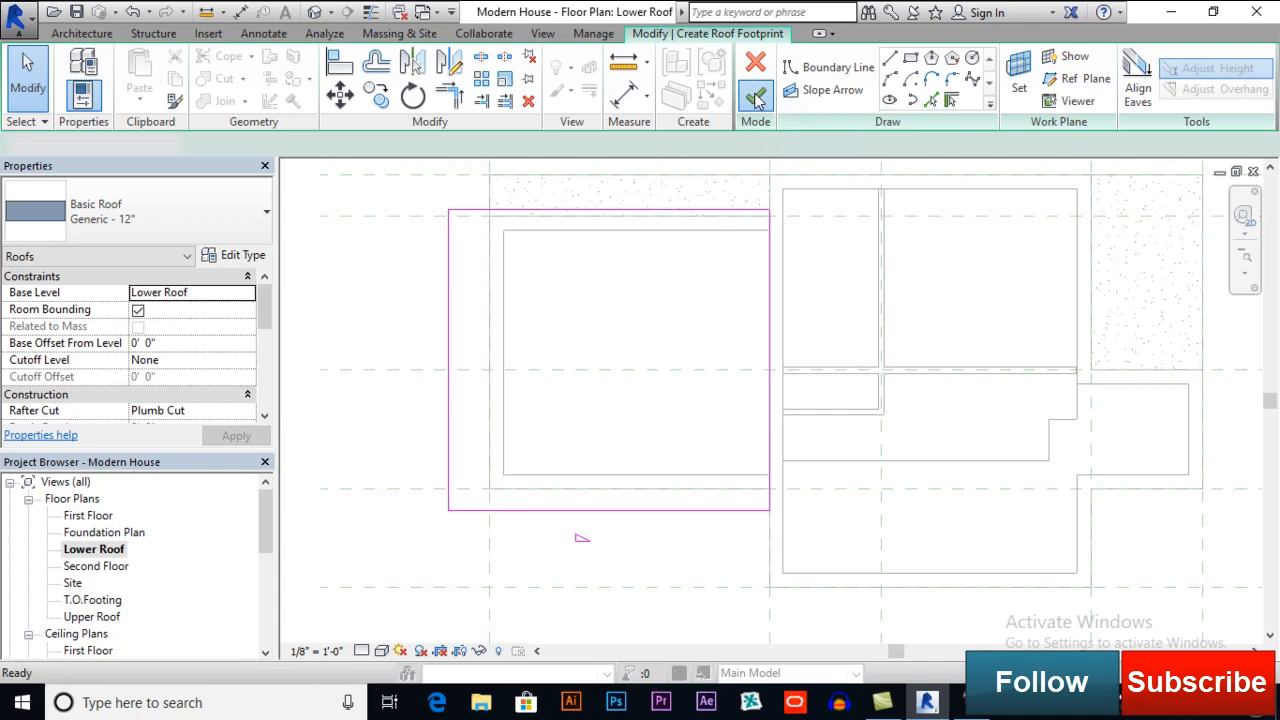
pyautogui.click(760, 95)
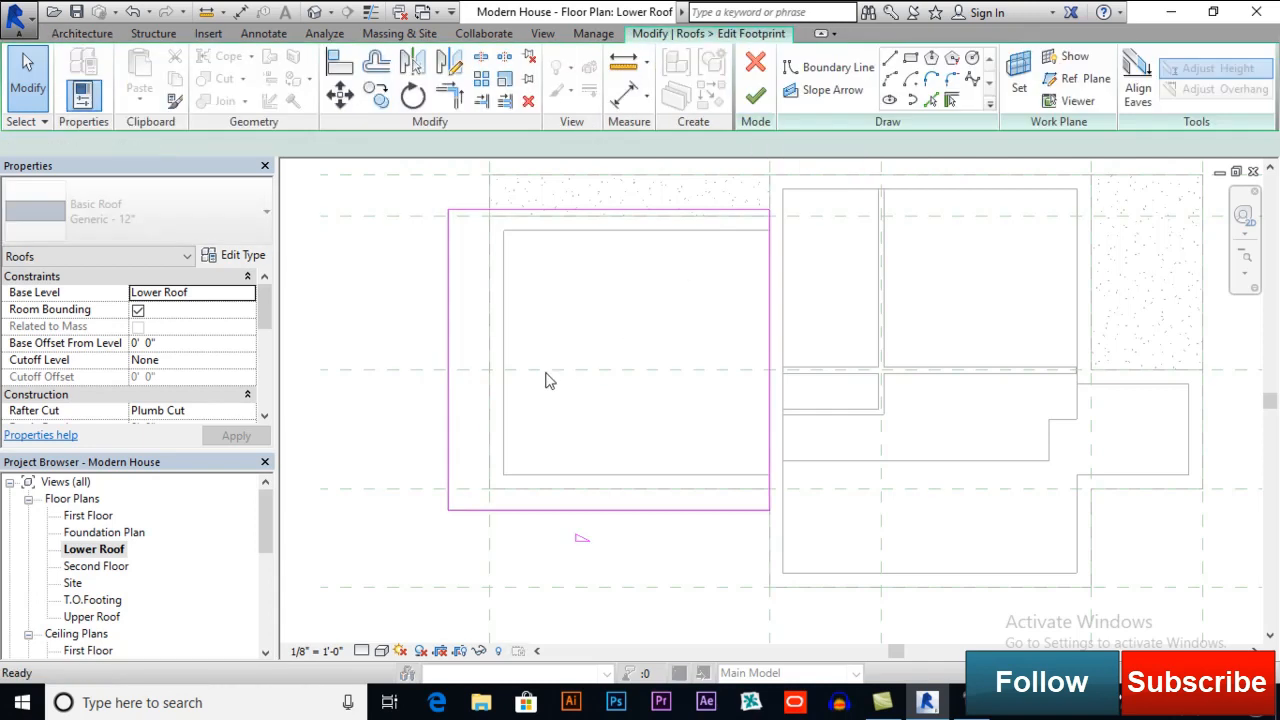
pyautogui.click(756, 100)
pyautogui.click(409, 320)
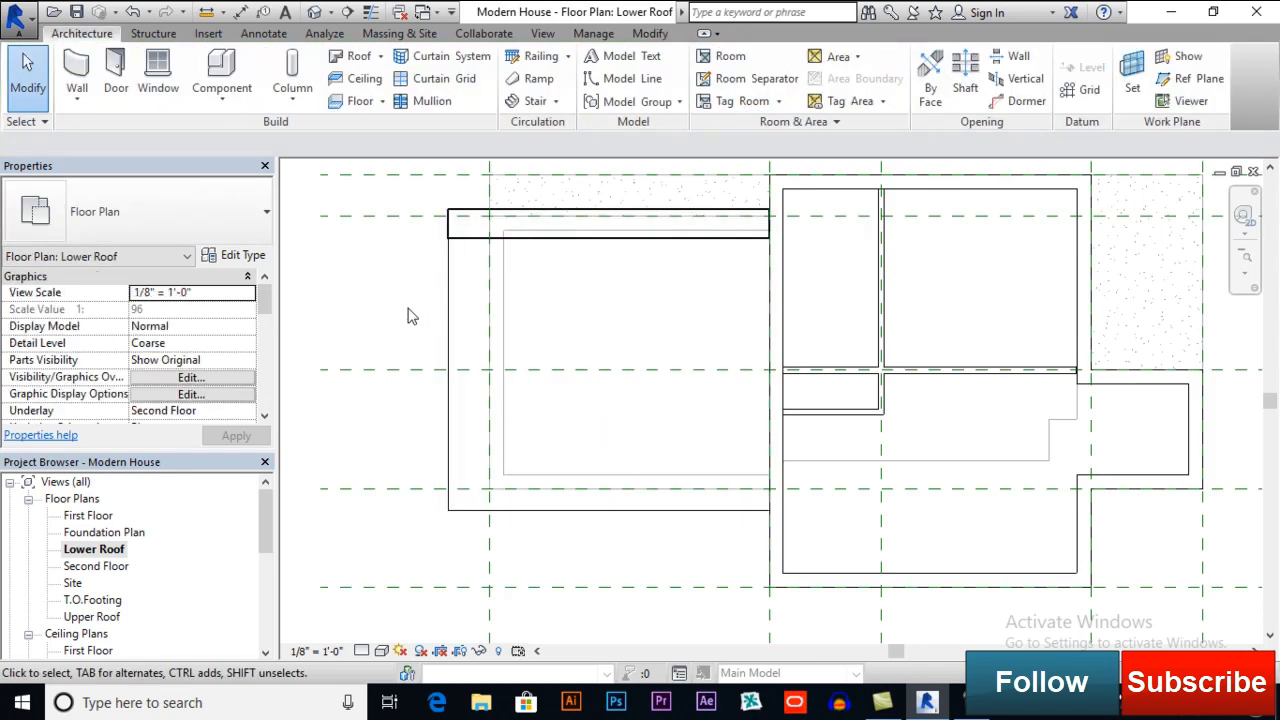
pyautogui.click(326, 15)
pyautogui.keyDown('shift'); pyautogui.moveTo(580, 289); pyautogui.dragTo(772, 127, button='middle'); pyautogui.keyUp('shift')
pyautogui.keyDown('shift'); pyautogui.moveTo(655, 308); pyautogui.dragTo(477, 391, button='middle'); pyautogui.keyUp('shift')
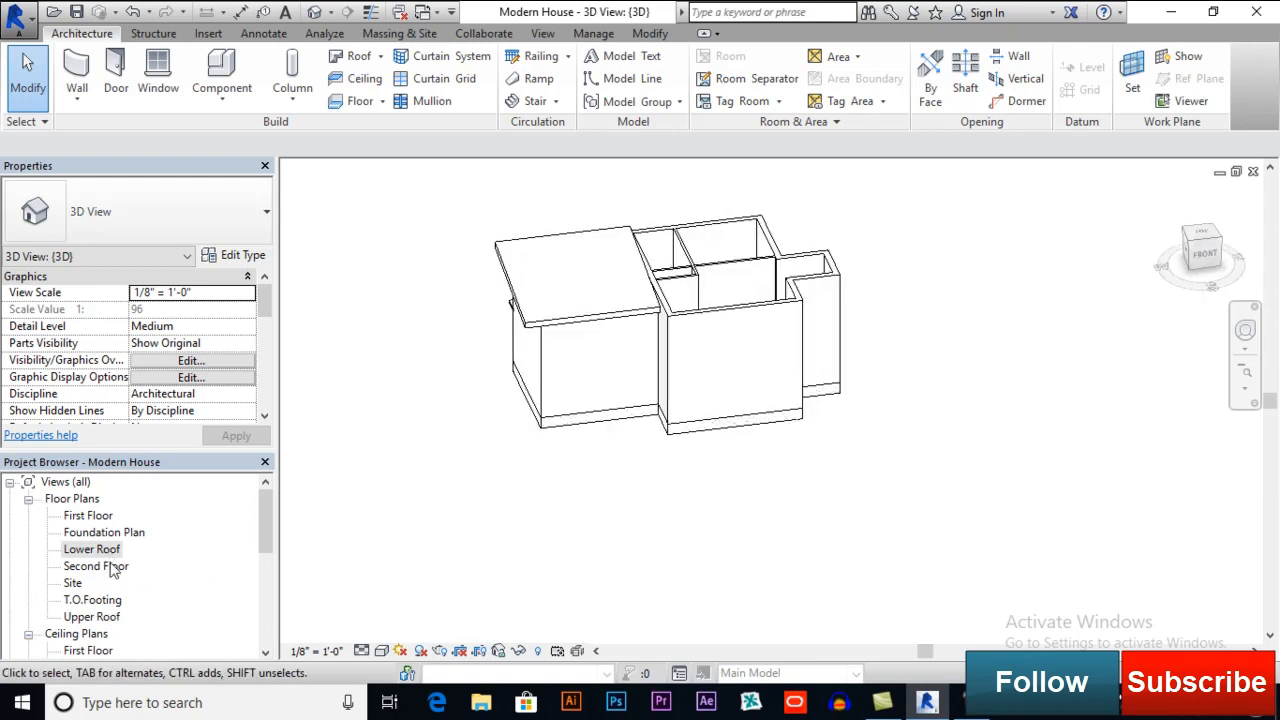
# - In the Upper Roof floor plan, start a roof by footprint and pick the outermost top, right, bottom and left walls as boundary lines
pyautogui.doubleClick(95, 617)
pyautogui.moveTo(569, 440); pyautogui.dragTo(488, 443, button='middle')
pyautogui.scroll(-1, 581, 356)
pyautogui.moveTo(637, 414); pyautogui.dragTo(637, 355, button='middle')
pyautogui.moveTo(807, 264); pyautogui.dragTo(734, 306, button='middle')
pyautogui.scroll(-1, 749, 278)
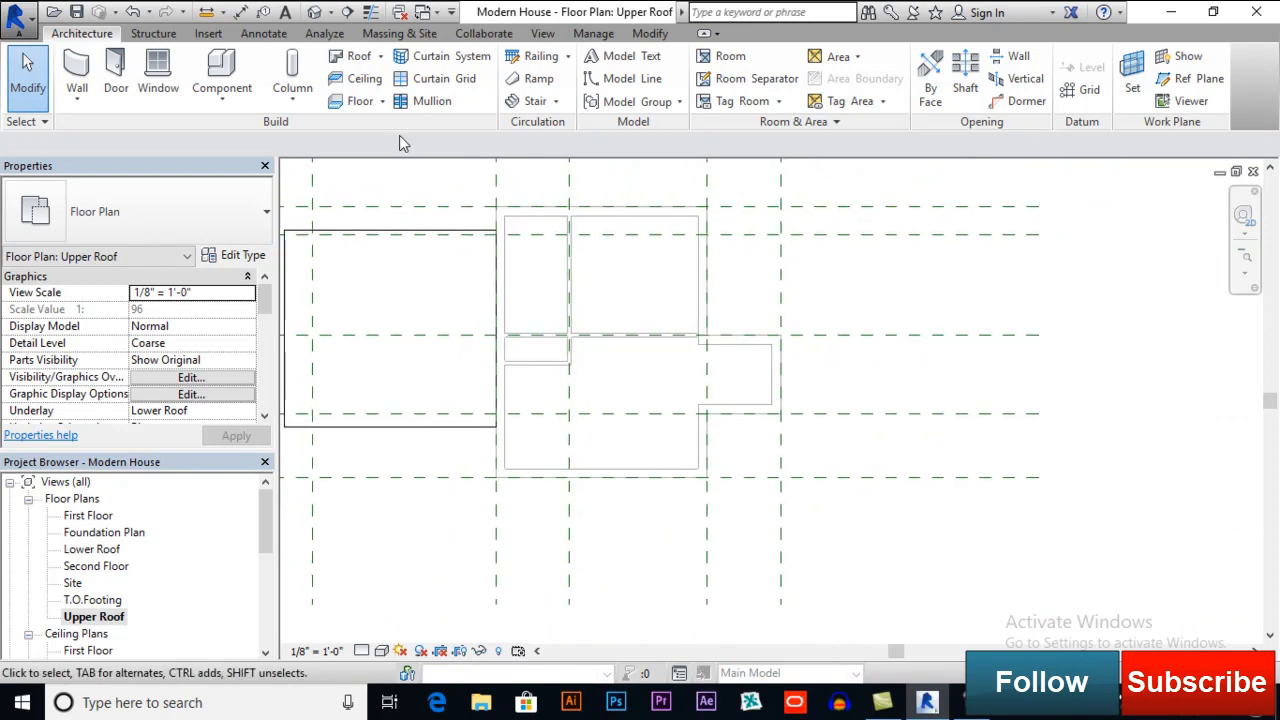
pyautogui.click(380, 57)
pyautogui.click(368, 85)
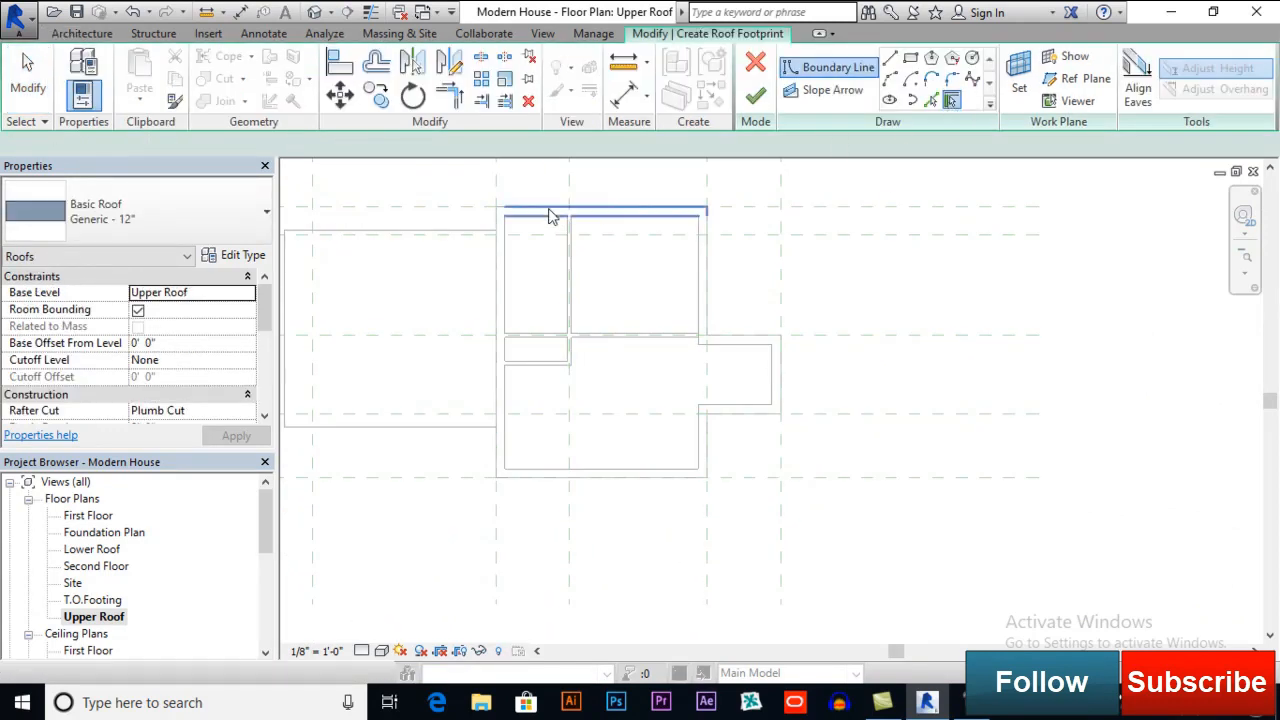
pyautogui.click(551, 212)
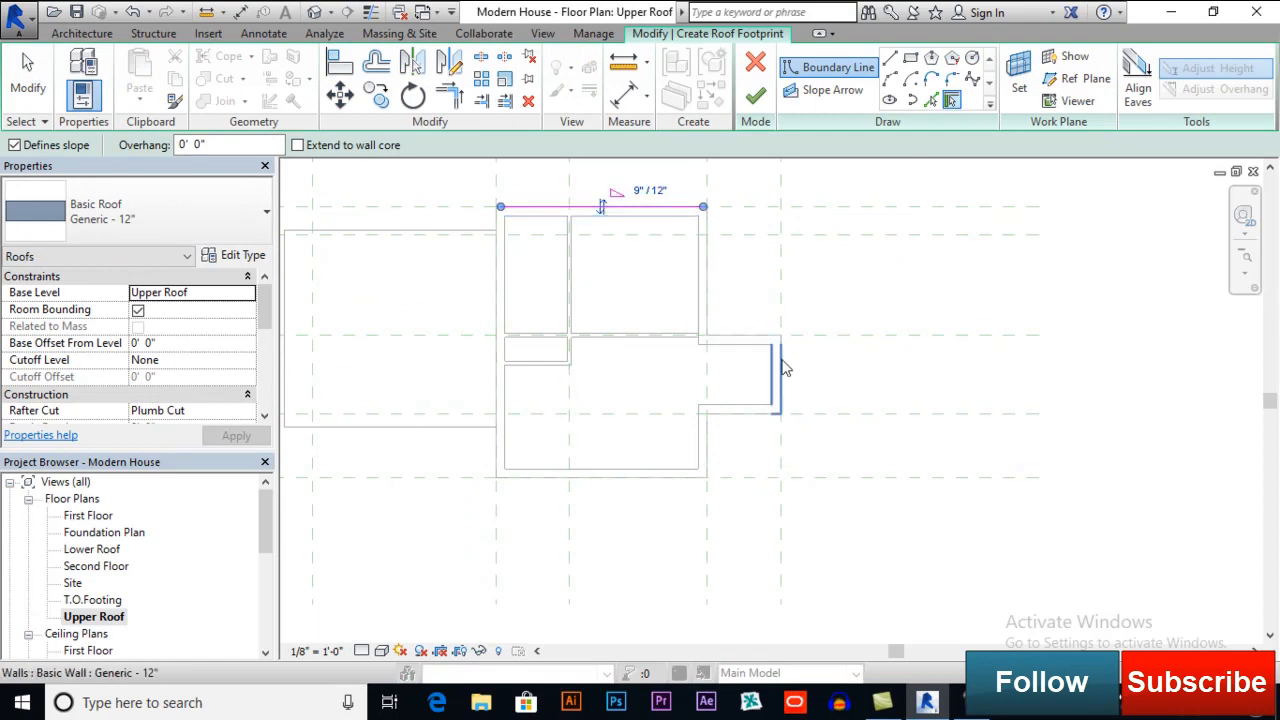
pyautogui.click(664, 479)
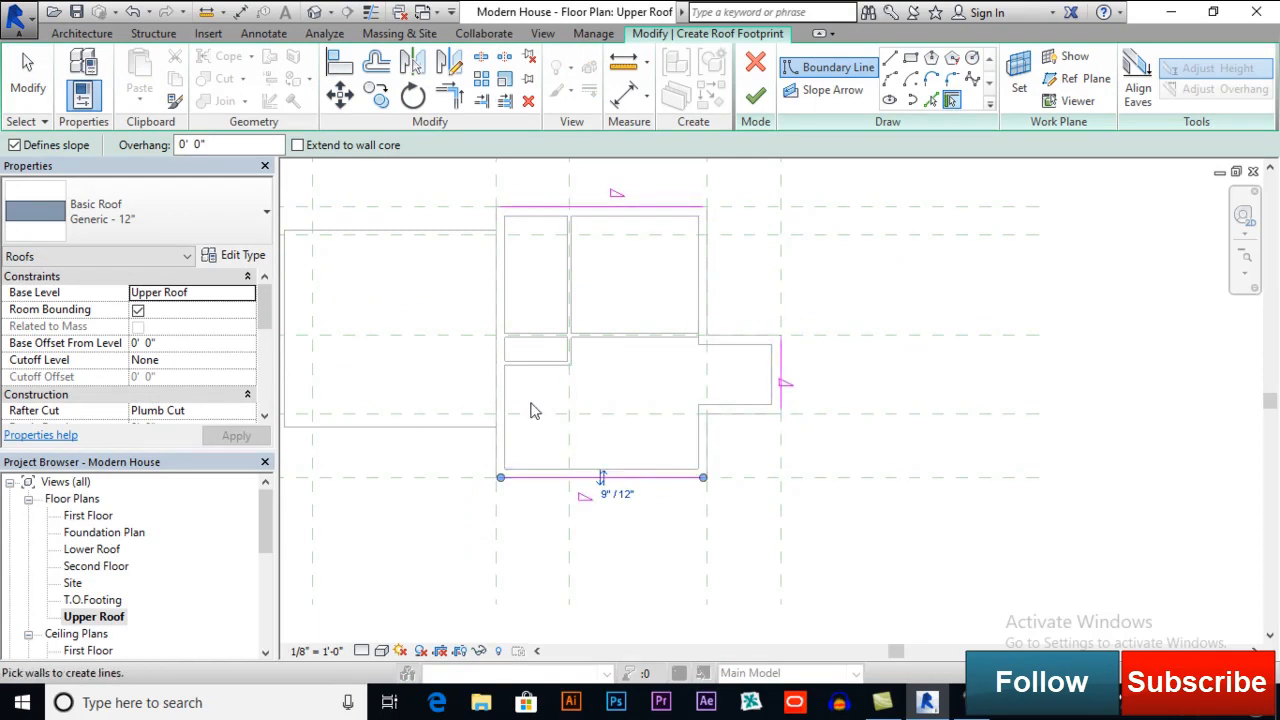
pyautogui.click(493, 375)
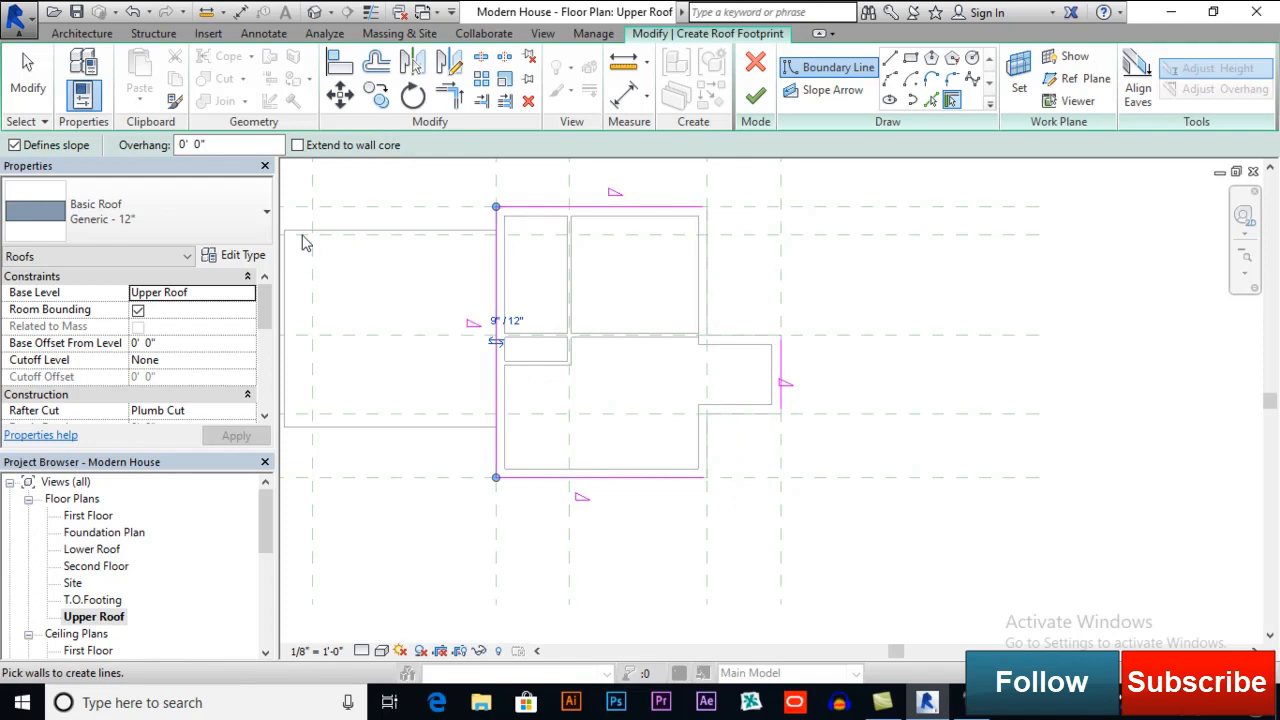
# - Trim the upper roof's top and bottom boundary lines to the right one so they form a closed rectangle
pyautogui.click(449, 97)
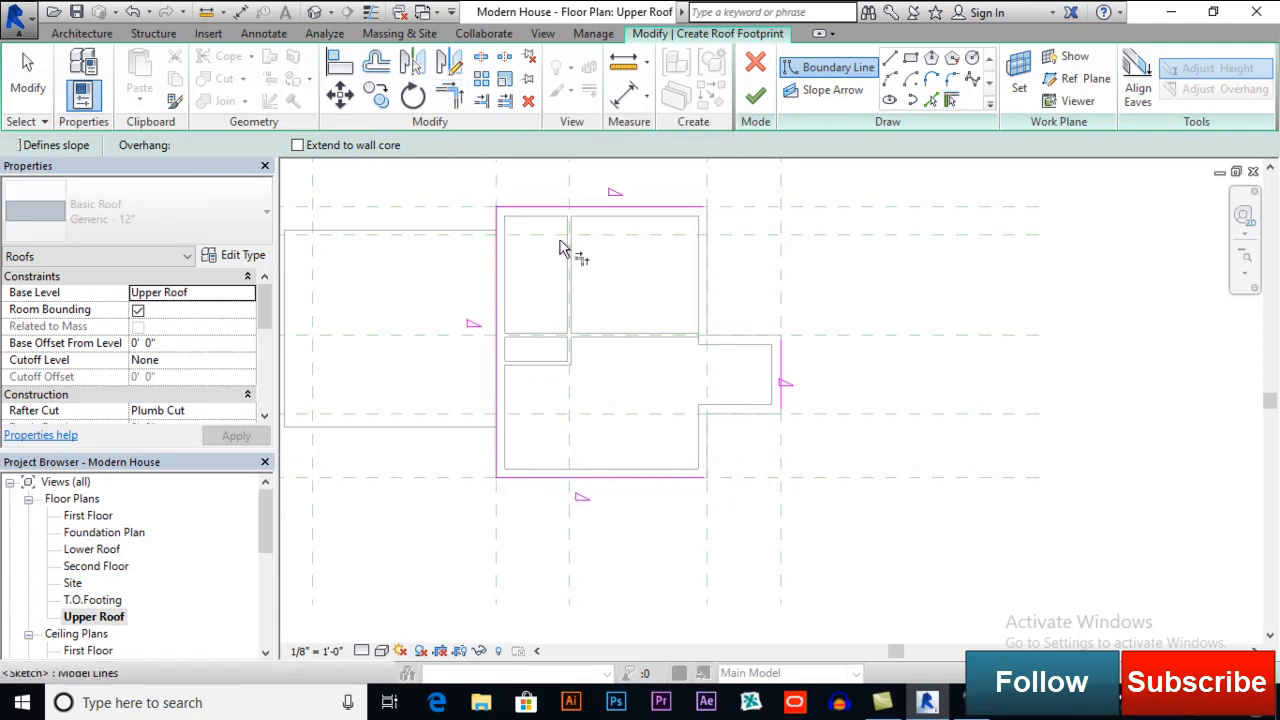
pyautogui.click(688, 209)
pyautogui.click(780, 360)
pyautogui.click(781, 378)
pyautogui.click(685, 479)
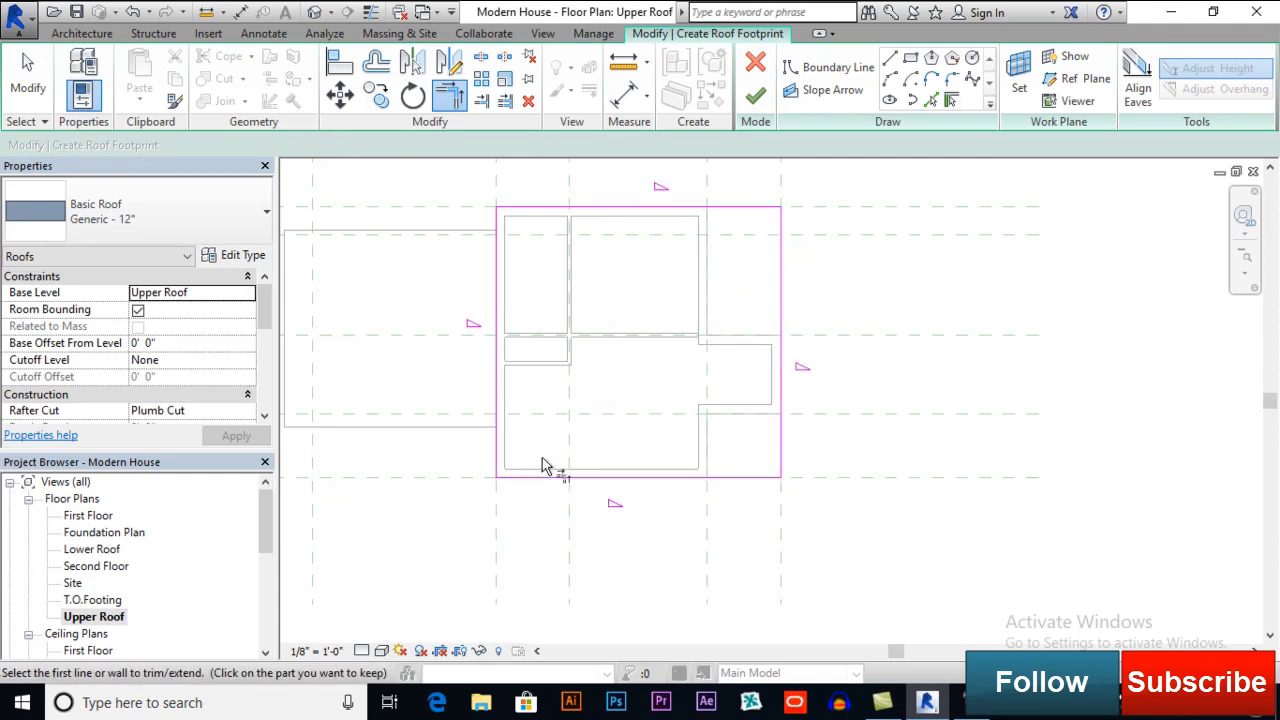
pyautogui.press('Escape')
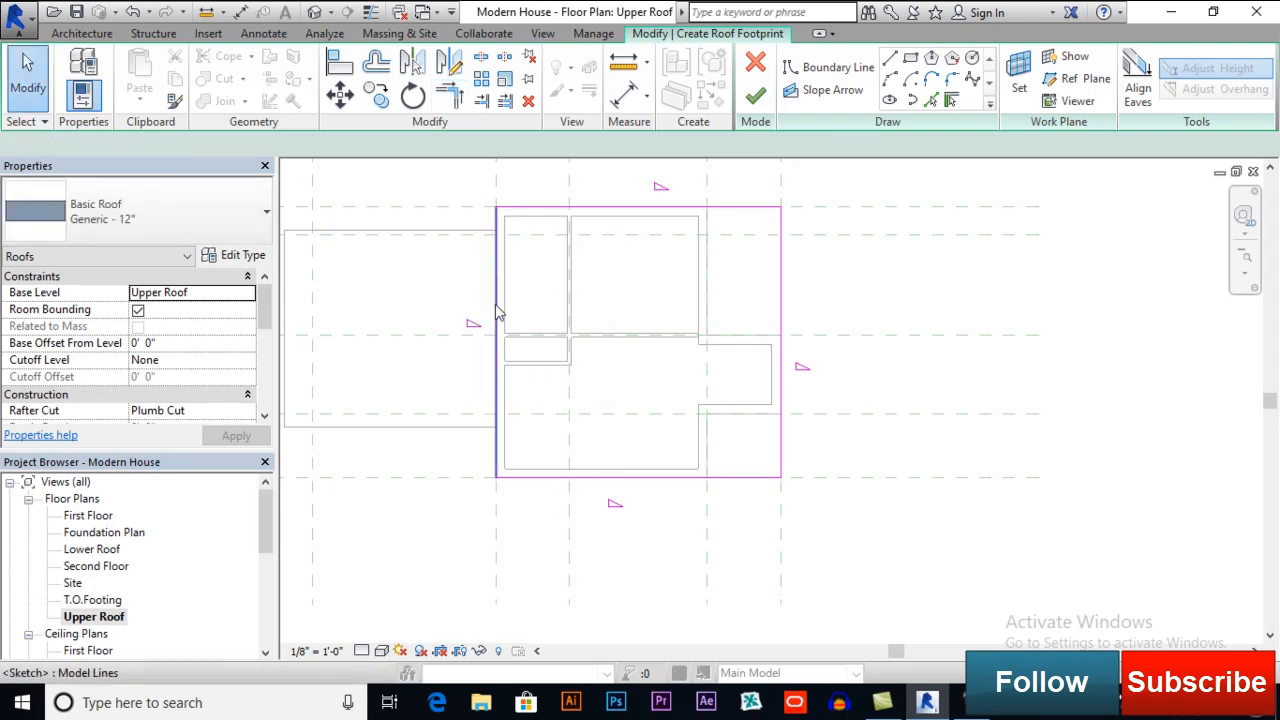
# - Turn off slope definition for the upper roof's left, bottom and right boundary lines
pyautogui.click(497, 311)
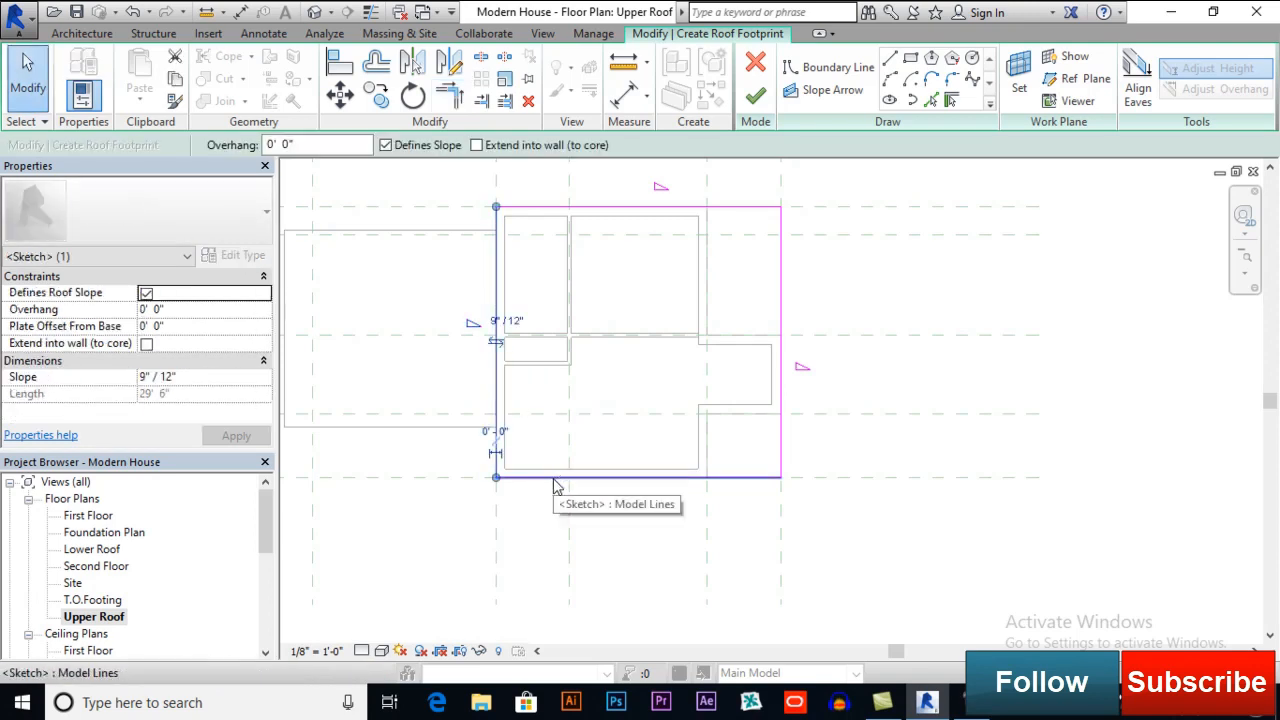
pyautogui.keyDown('ctrl'); pyautogui.click(553, 479); pyautogui.keyUp('ctrl')
pyautogui.keyDown('ctrl'); pyautogui.click(780, 397); pyautogui.keyUp('ctrl')
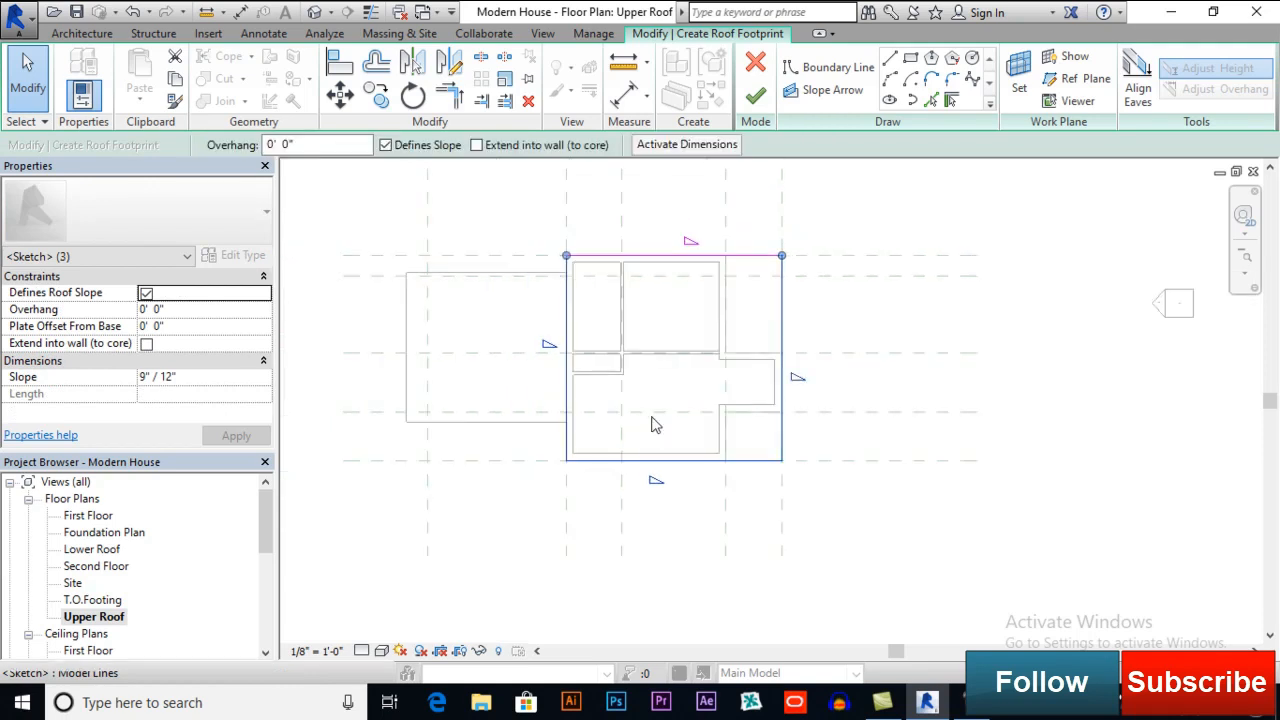
pyautogui.scroll(-2, 779, 400)
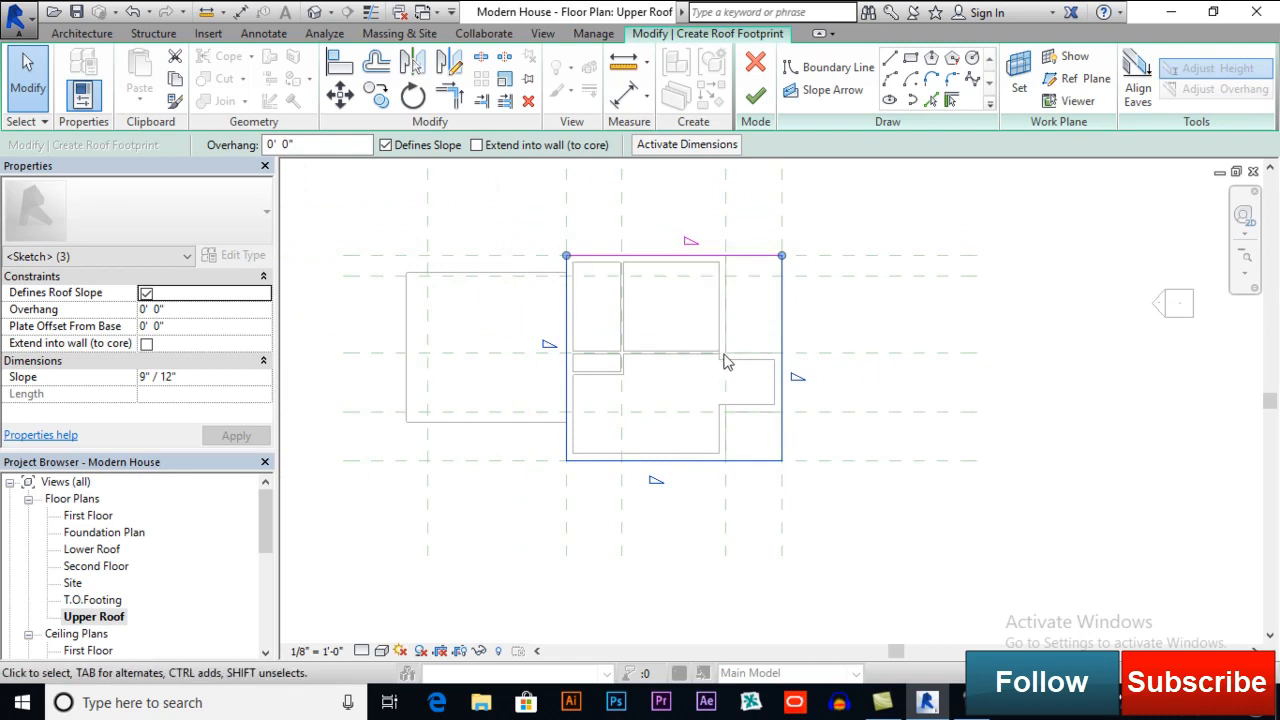
pyautogui.click(386, 145)
# - Set the slope of the upper roof's top boundary line to 3" / 12" and offset it outward with a 1' 0" overhang
pyautogui.click(698, 257)
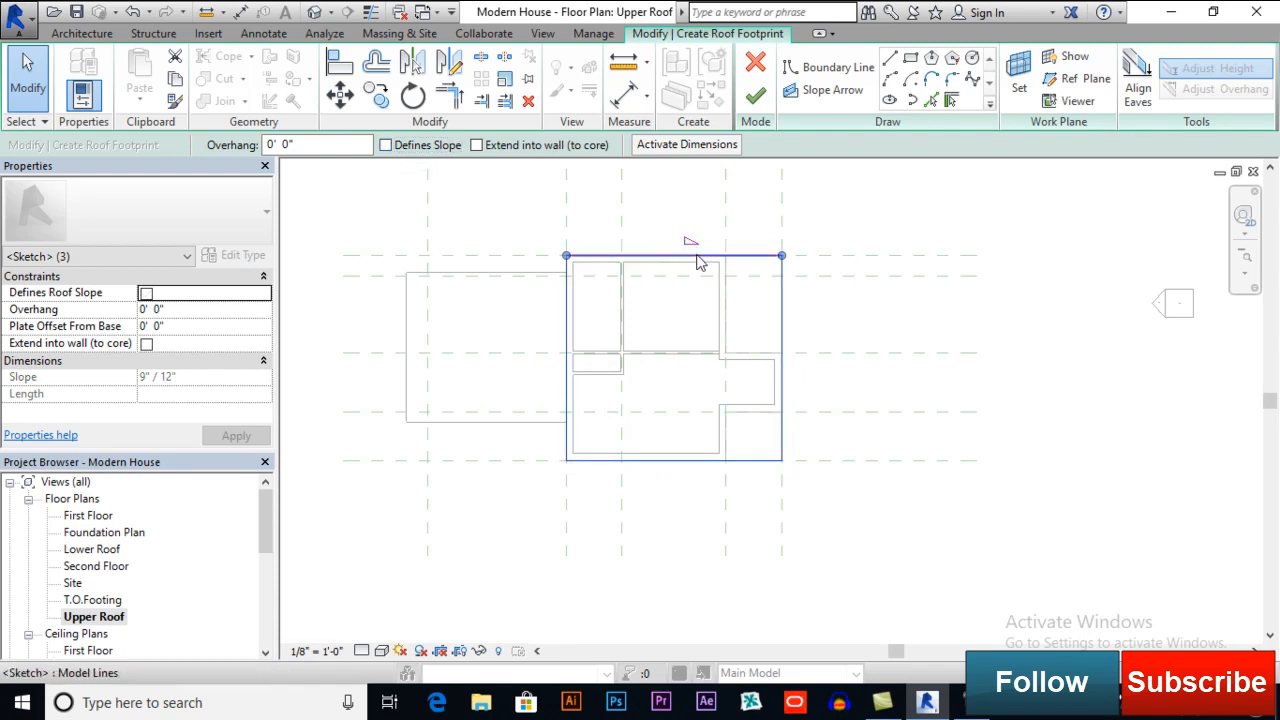
pyautogui.click(689, 239)
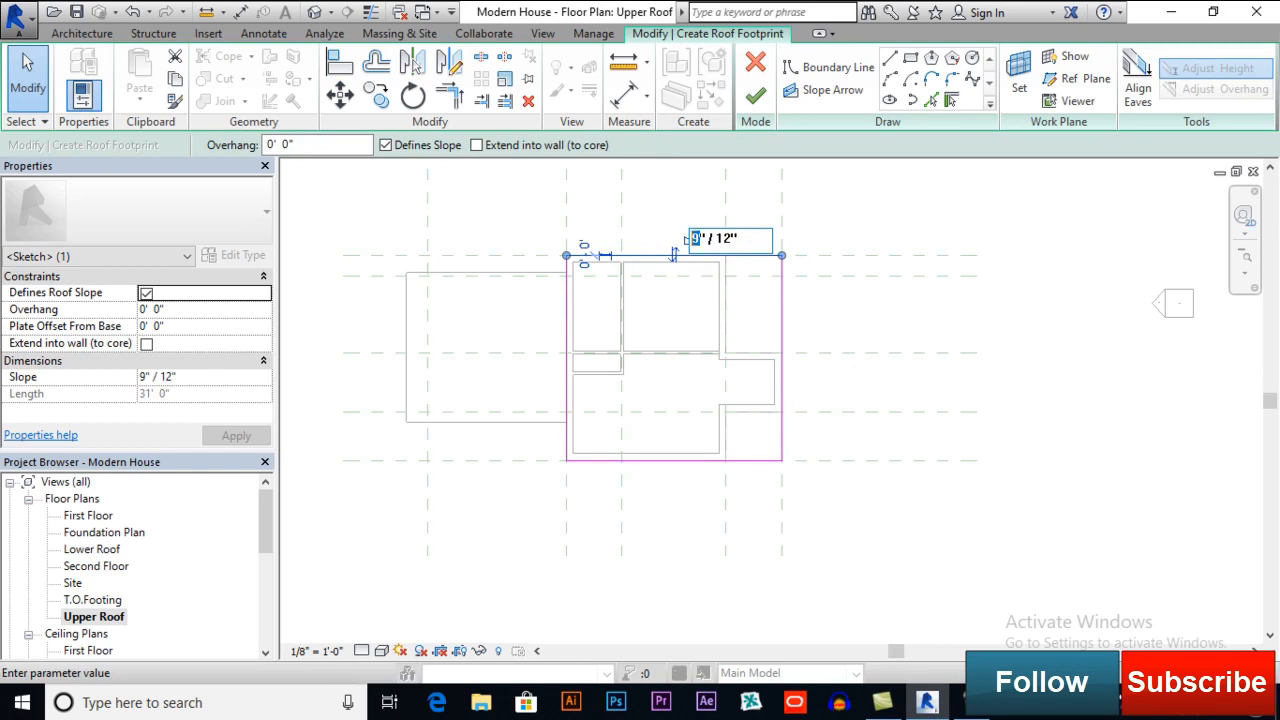
pyautogui.write('3')
pyautogui.press('Return')
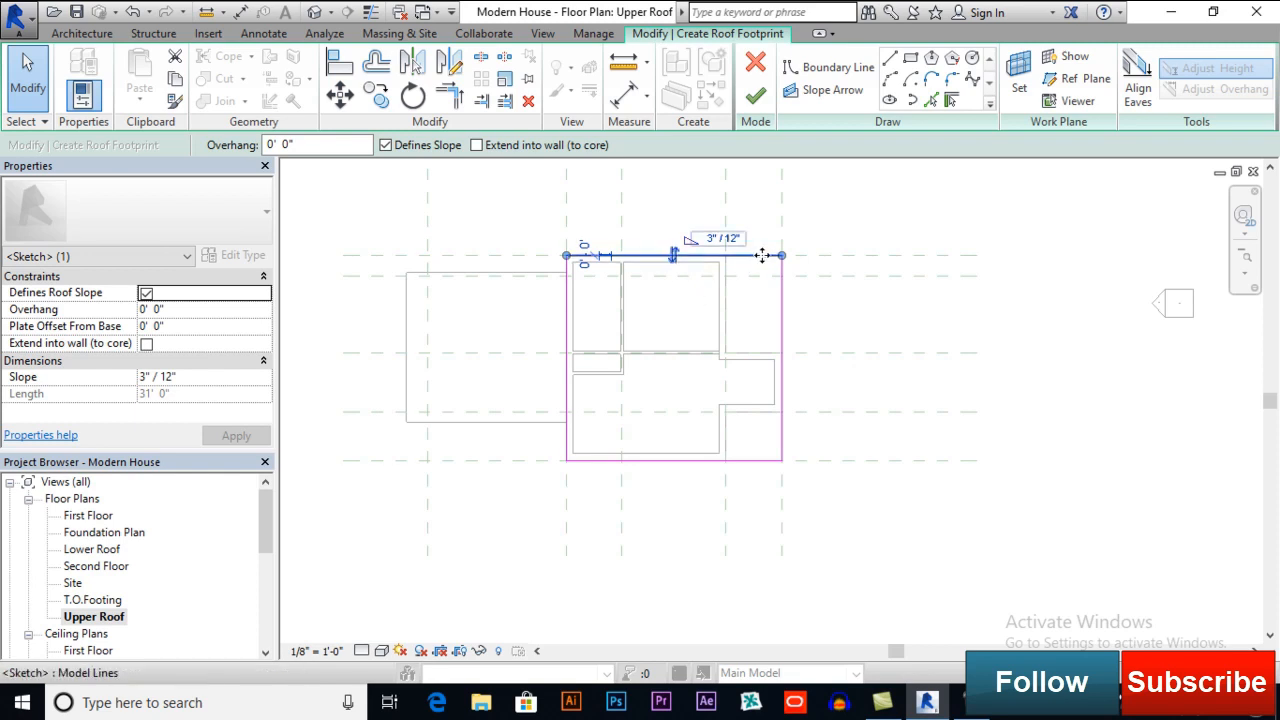
pyautogui.moveTo(766, 234); pyautogui.dragTo(700, 240)
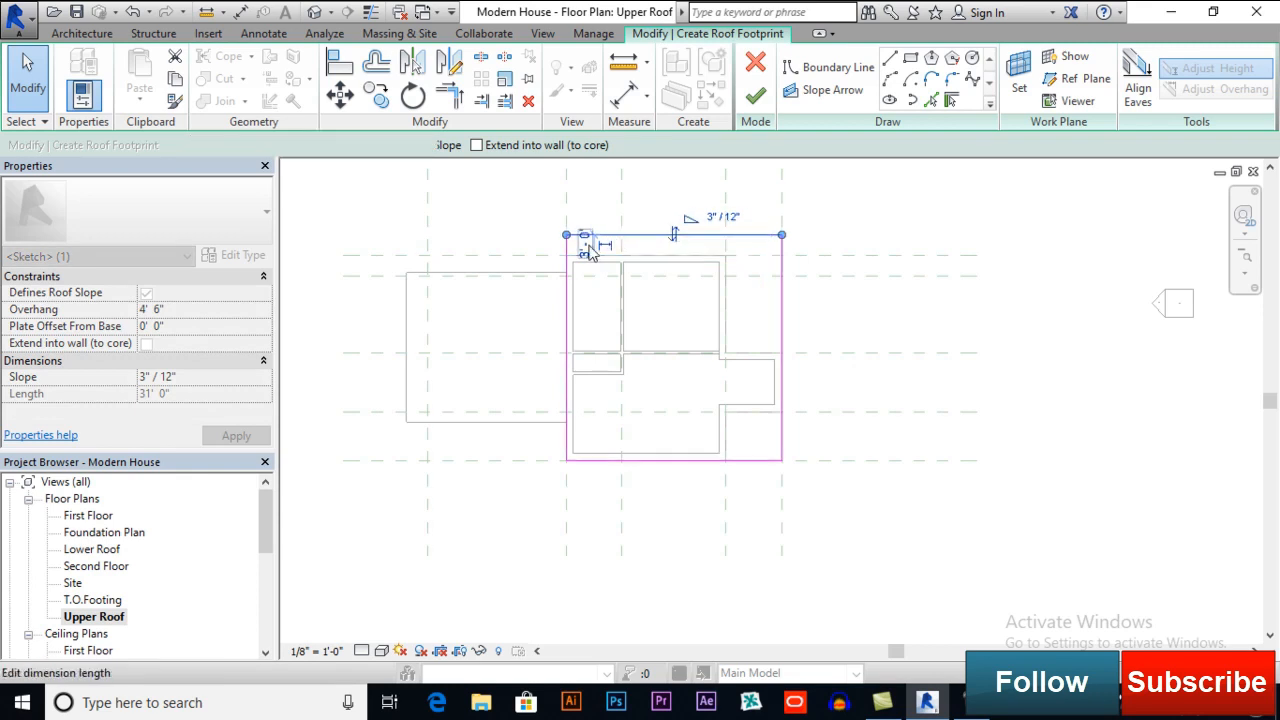
pyautogui.click(586, 246)
pyautogui.press('Return')
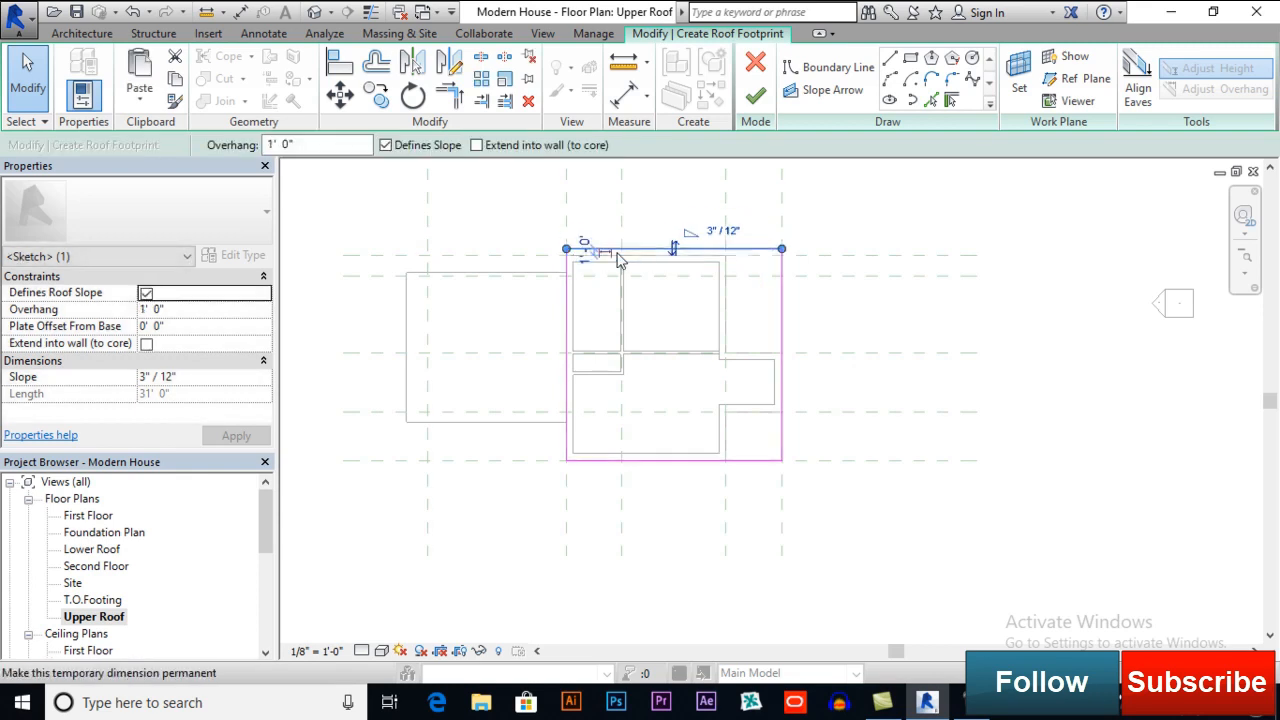
# - Offset the upper roof's right boundary line outward from the wall and set its overhang to 1' 0"
pyautogui.click(783, 295)
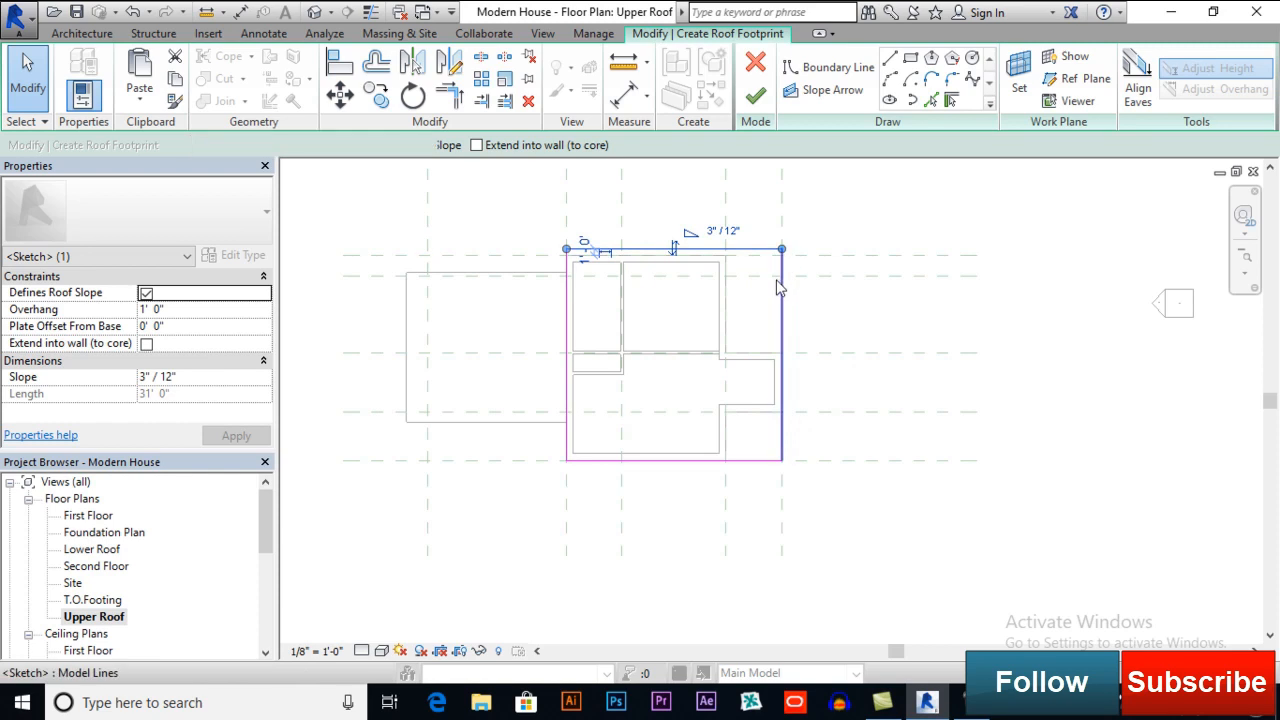
pyautogui.moveTo(801, 303); pyautogui.dragTo(806, 303)
pyautogui.click(790, 264)
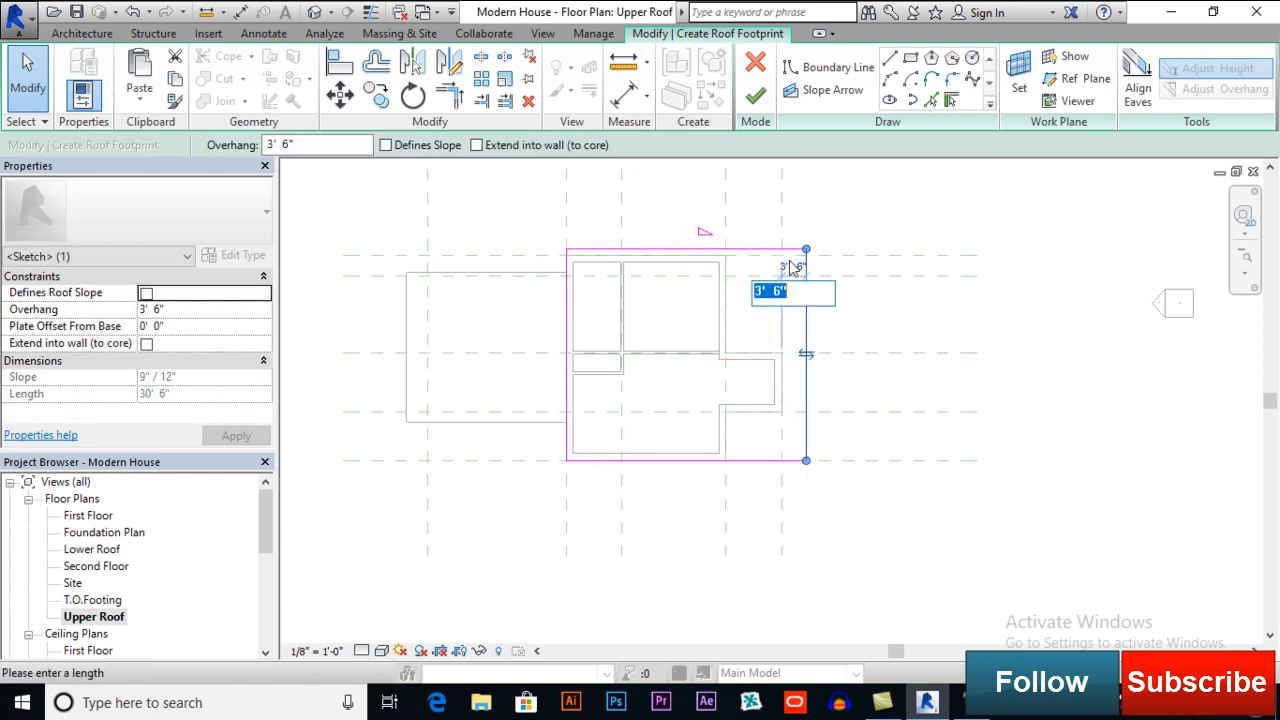
pyautogui.press('Return')
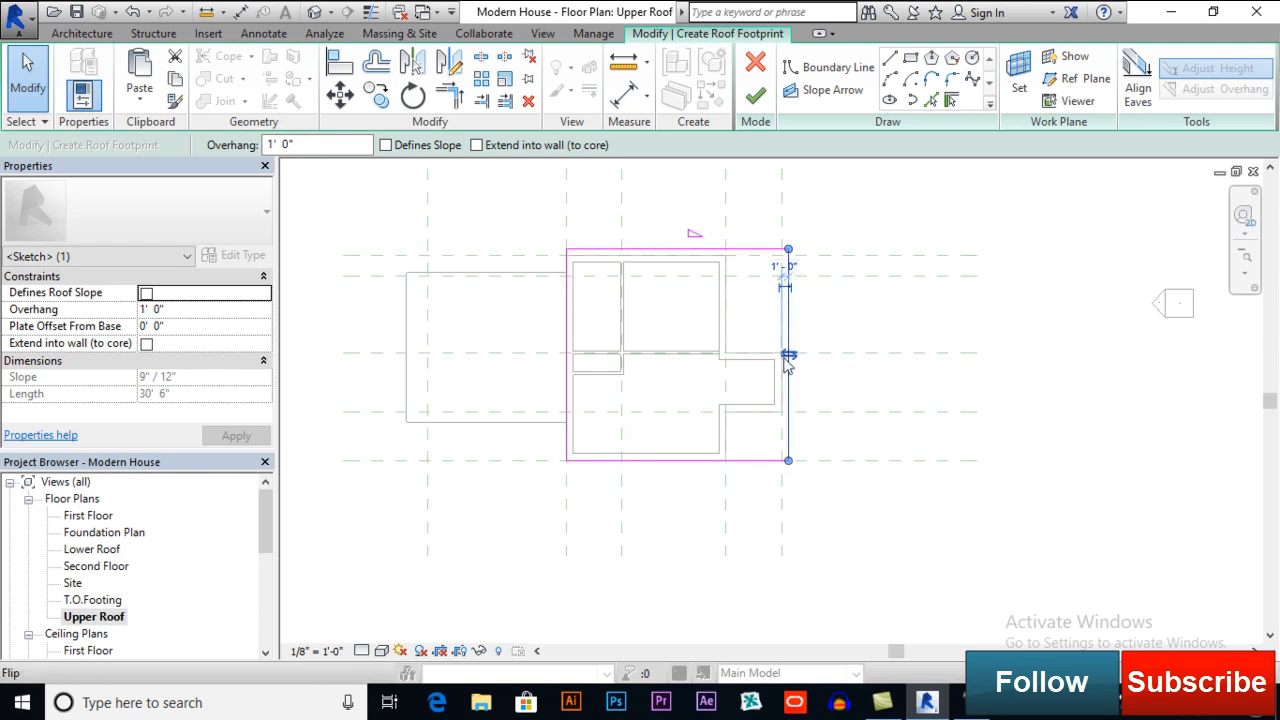
# - Offset the upper roof's bottom boundary line outward from the wall and set its overhang to 2' 0"
pyautogui.moveTo(783, 473); pyautogui.dragTo(758, 451, button='middle')
pyautogui.scroll(1, 721, 440)
pyautogui.scroll(1, 720, 437)
pyautogui.click(719, 435)
pyautogui.moveTo(691, 434); pyautogui.dragTo(694, 460)
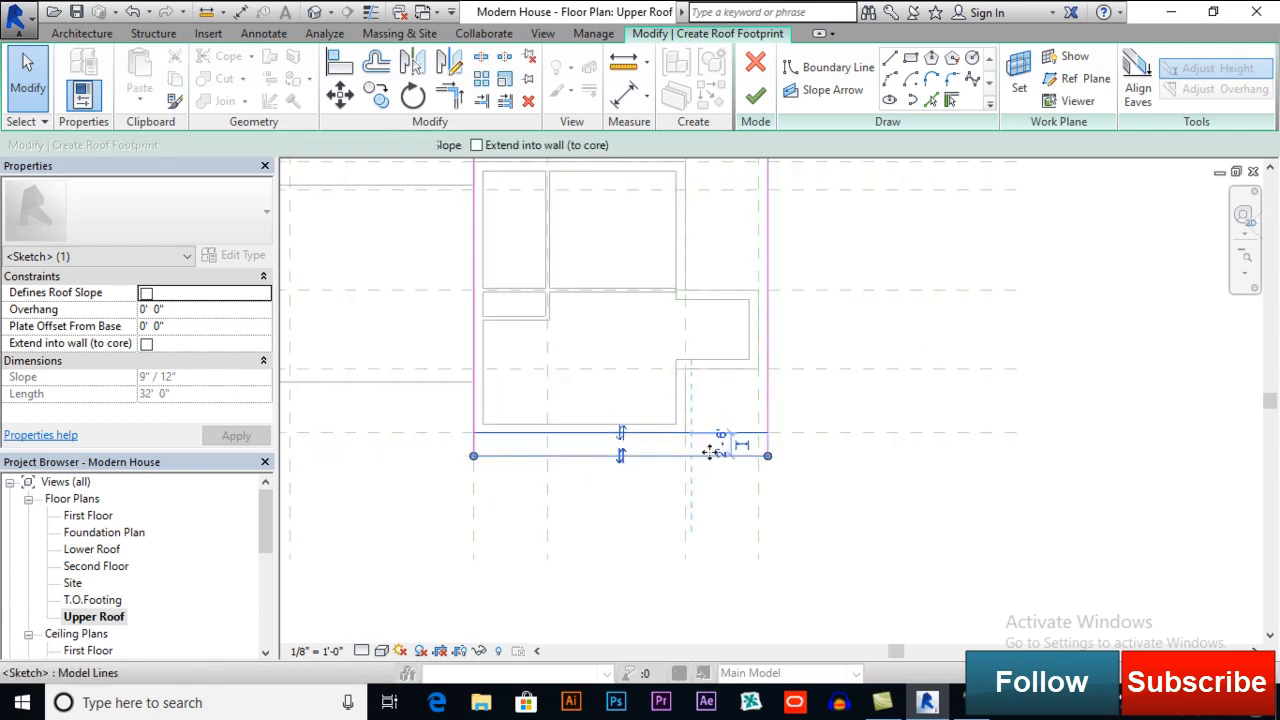
pyautogui.click(720, 443)
pyautogui.write('2\' 6"')
pyautogui.press('Return')
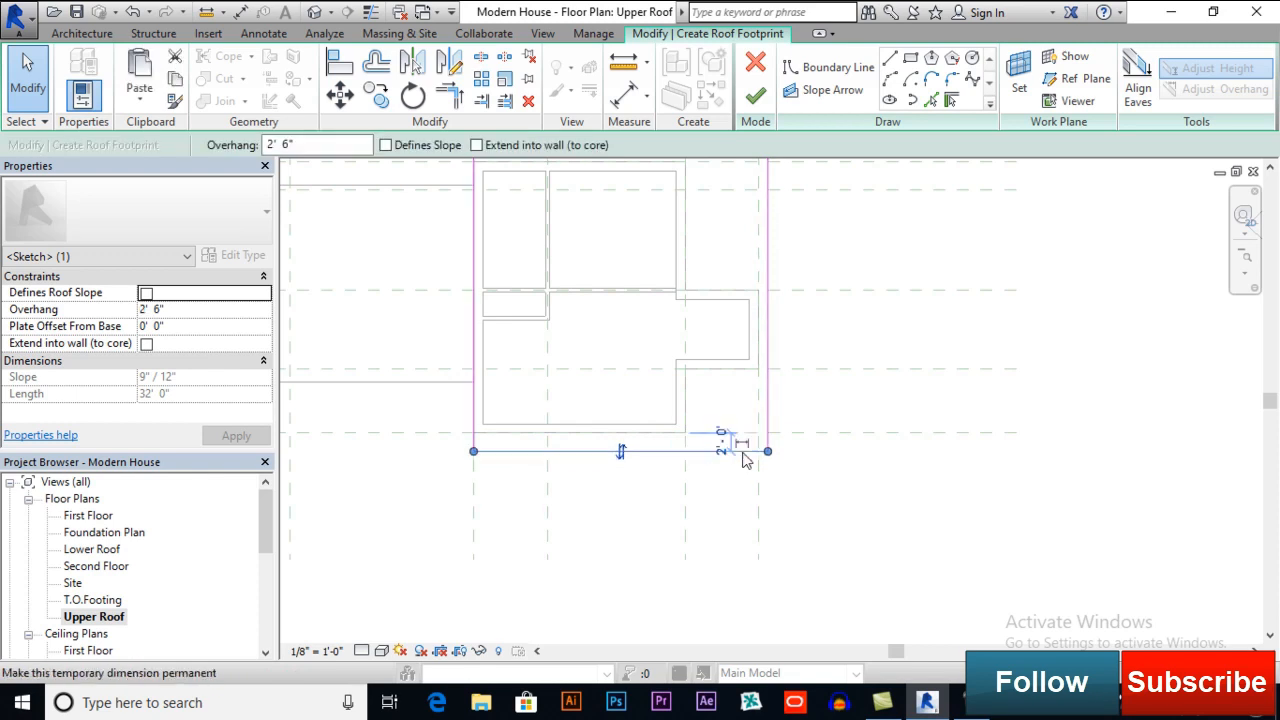
# - Finish the upper roof's footprint sketch and clear the selection
pyautogui.click(987, 491)
pyautogui.scroll(-1, 903, 380)
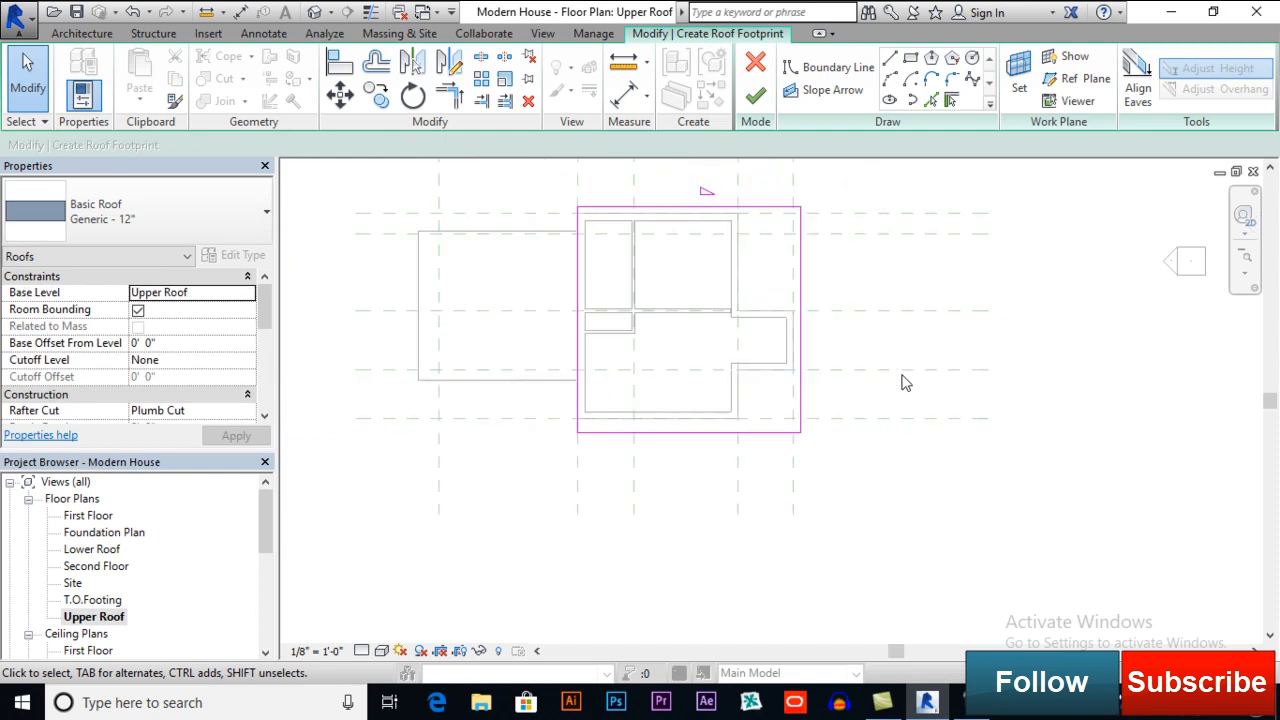
pyautogui.moveTo(749, 277); pyautogui.dragTo(728, 274, button='middle')
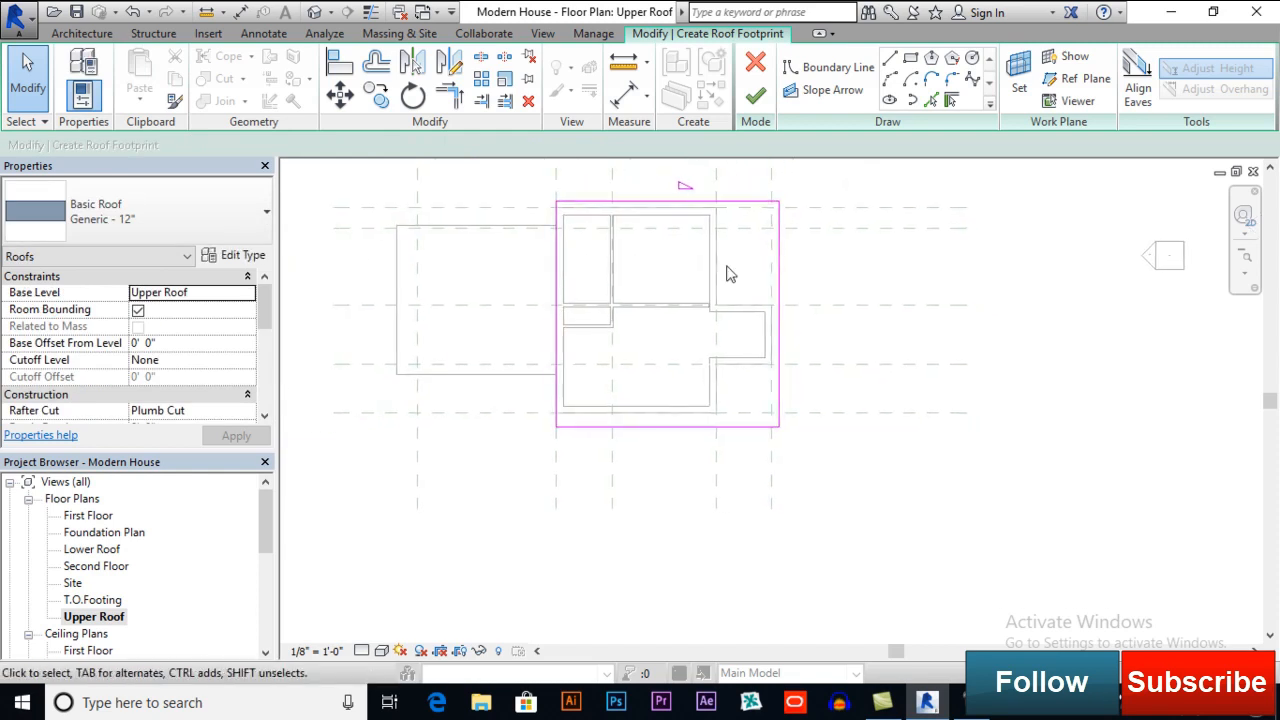
pyautogui.click(760, 101)
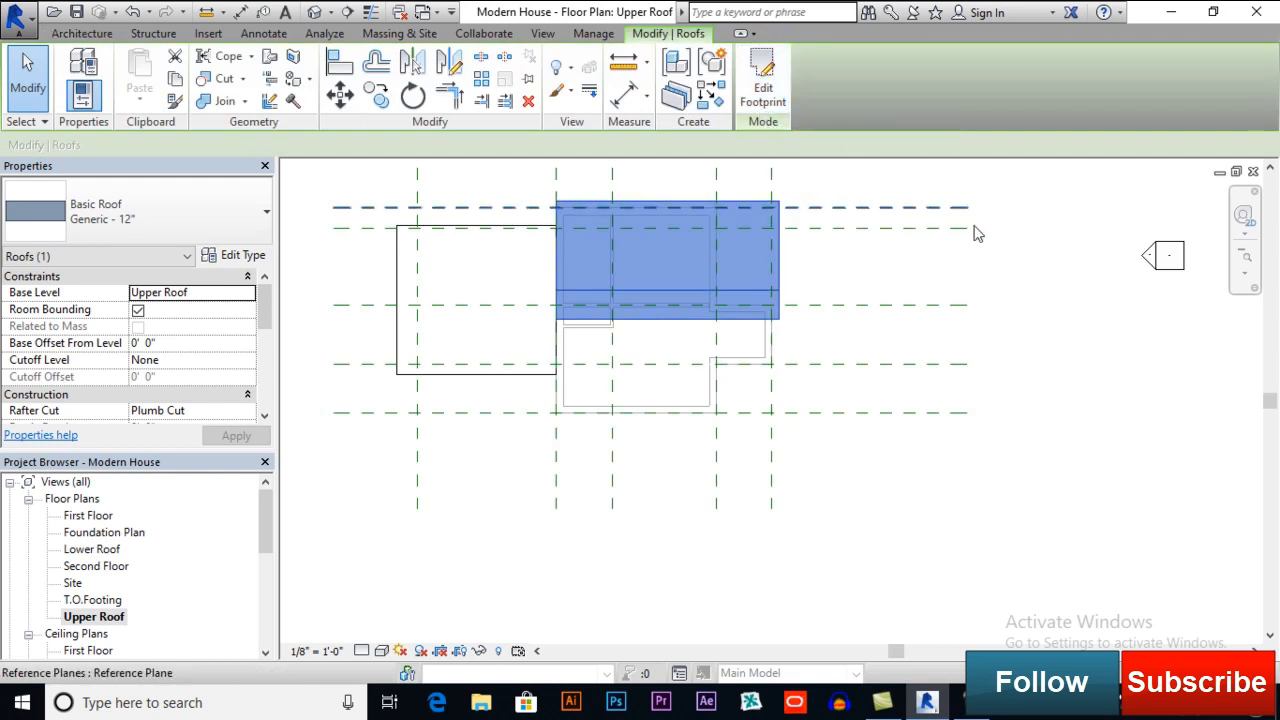
pyautogui.click(1046, 237)
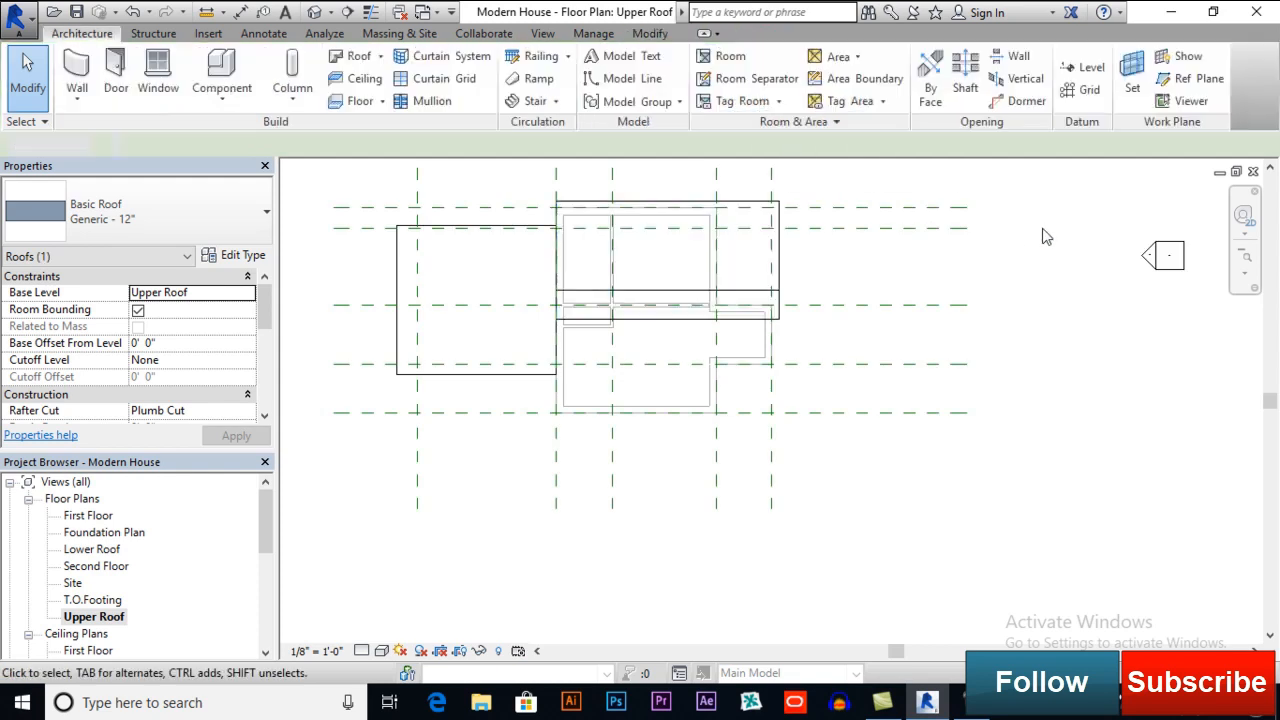
# - In the default 3D view, attach the tops of the taller block's whole chain of exterior walls to the upper roof
pyautogui.click(313, 12)
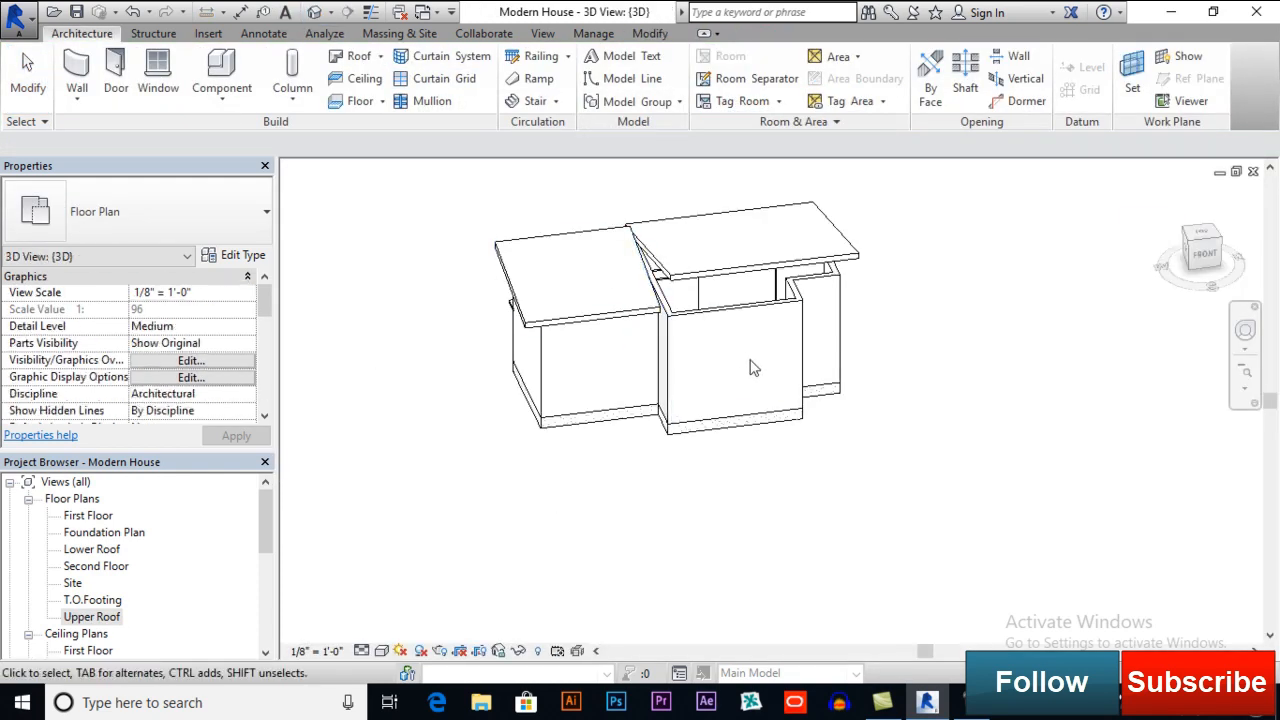
pyautogui.keyDown('shift'); pyautogui.moveTo(735, 392); pyautogui.dragTo(643, 309, button='middle'); pyautogui.keyUp('shift')
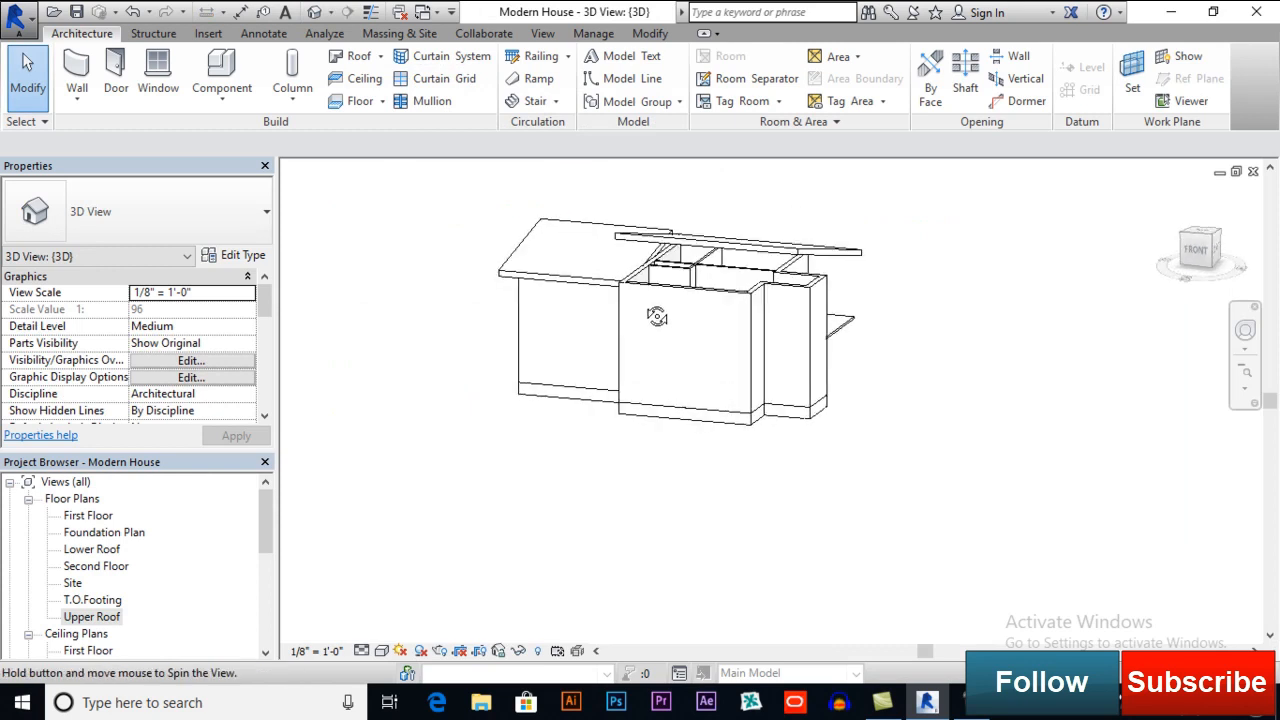
pyautogui.scroll(5, 643, 305)
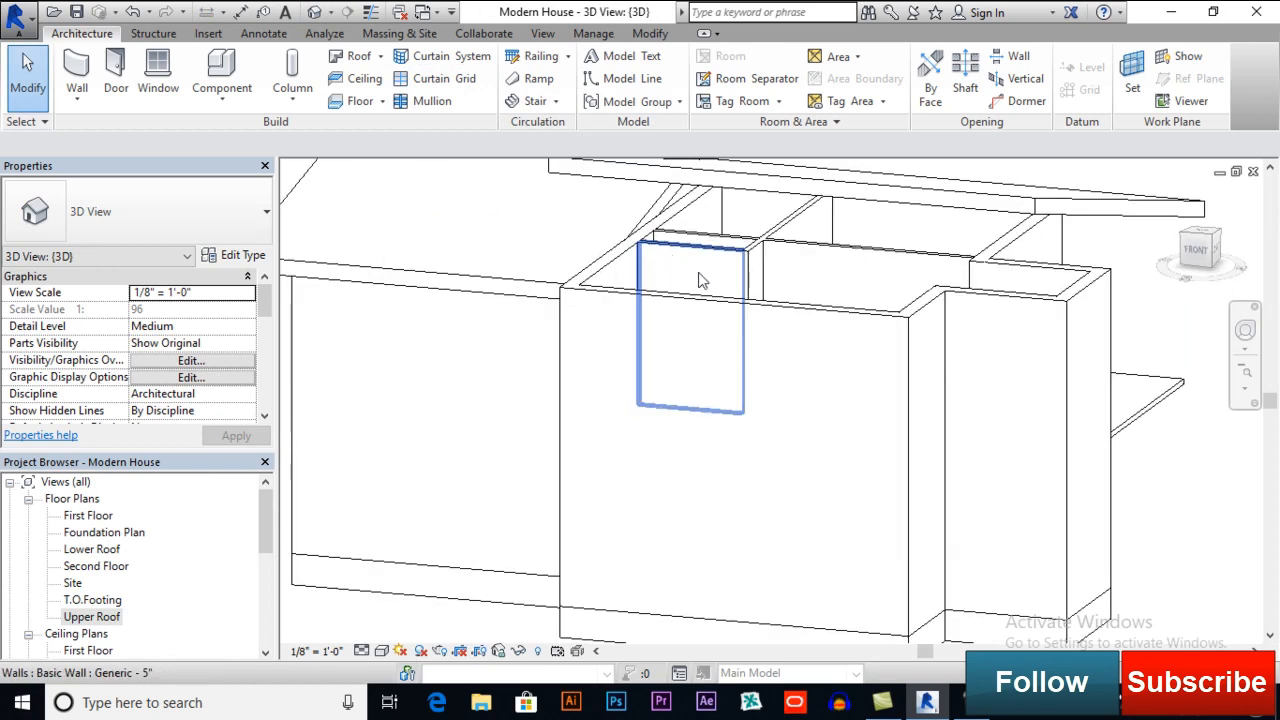
pyautogui.moveTo(732, 362); pyautogui.dragTo(726, 368, button='middle')
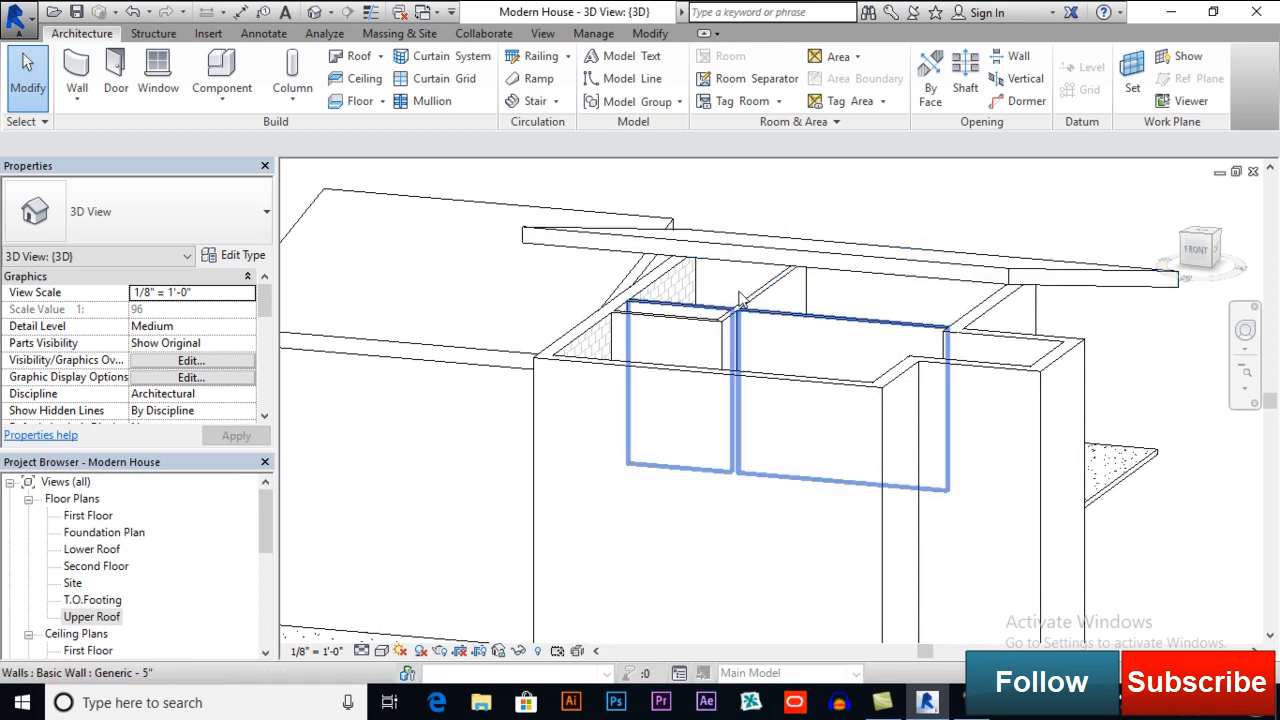
pyautogui.moveTo(747, 295); pyautogui.dragTo(740, 258, button='middle')
pyautogui.moveTo(598, 323); pyautogui.dragTo(660, 345, button='middle')
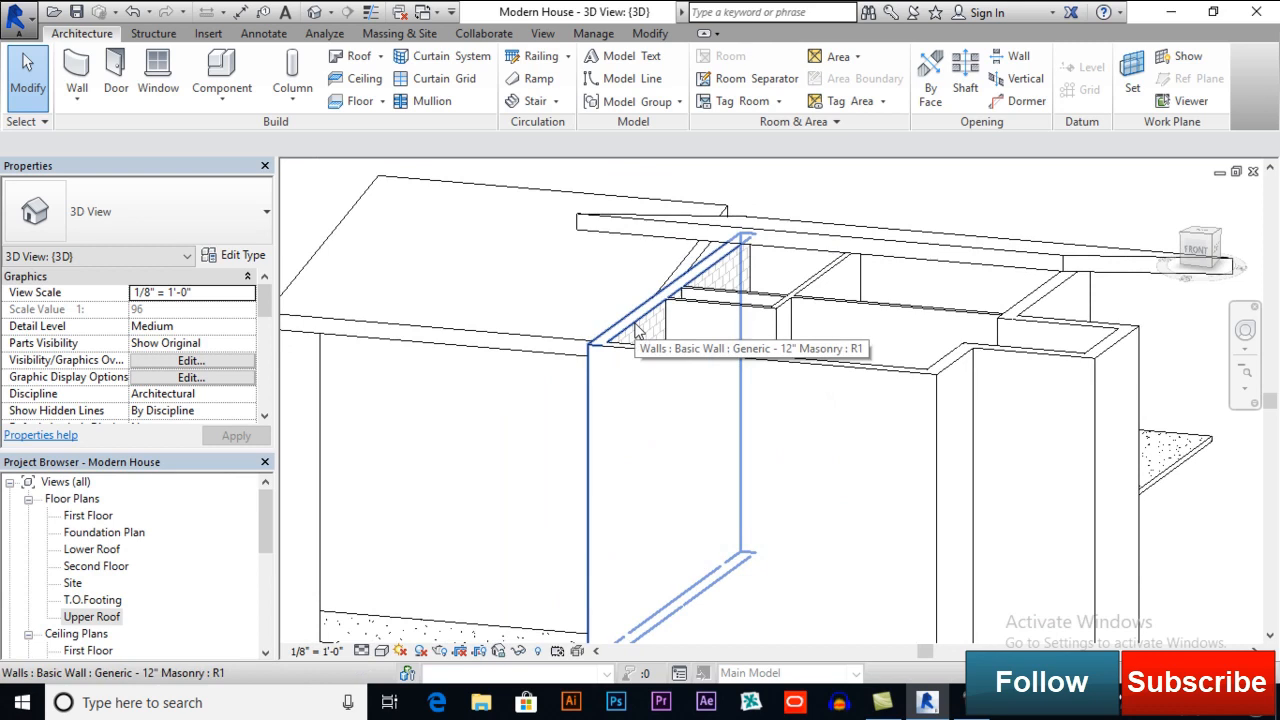
pyautogui.press('Tab')
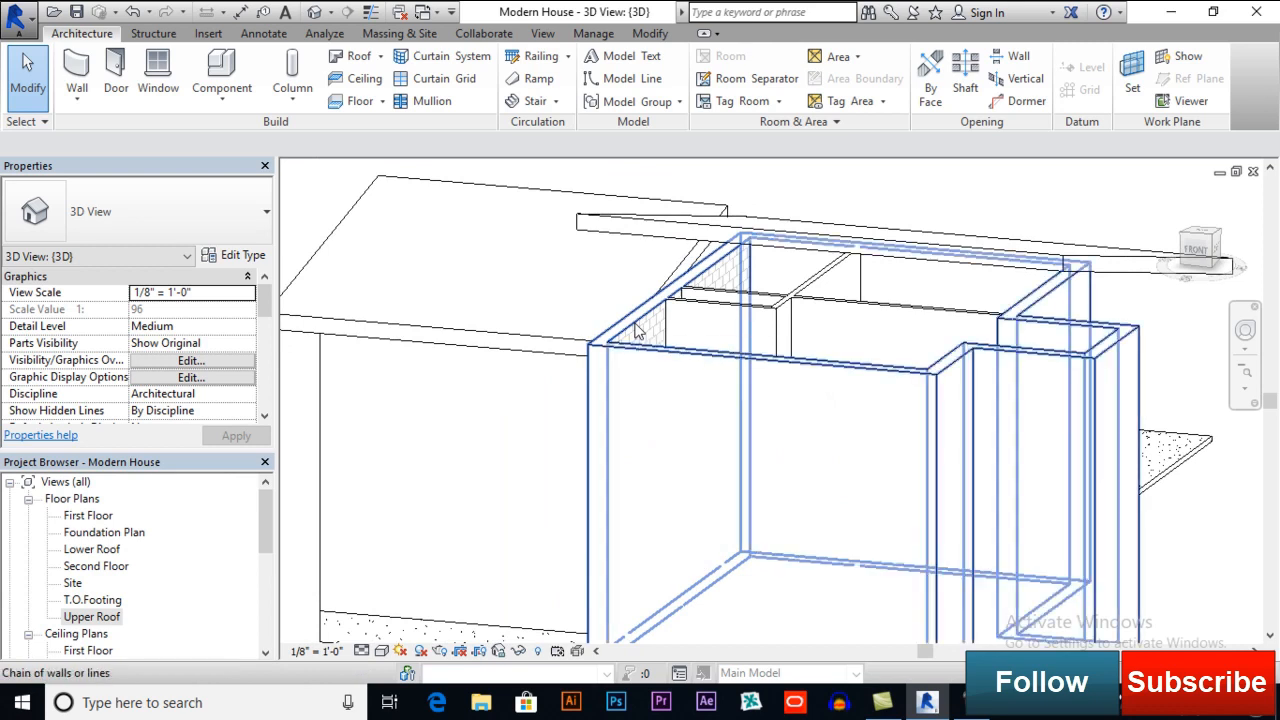
pyautogui.click(637, 333)
pyautogui.moveTo(972, 280); pyautogui.dragTo(795, 252, button='middle')
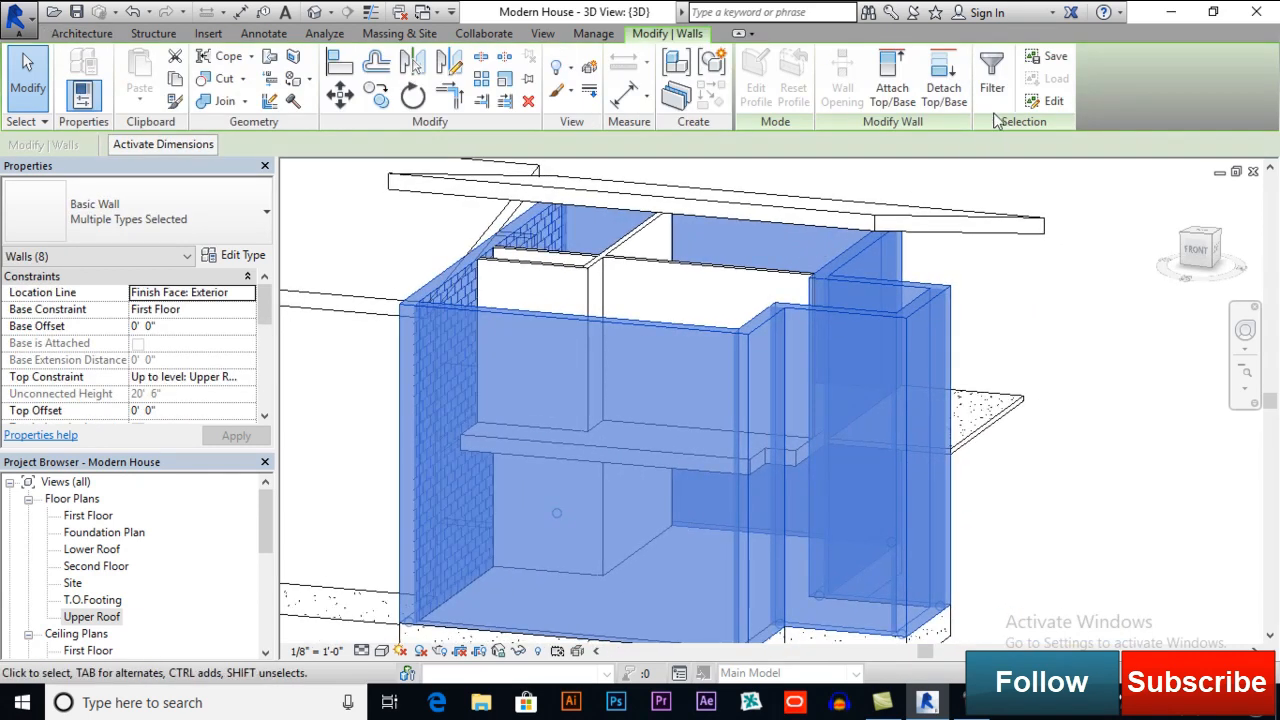
pyautogui.click(893, 87)
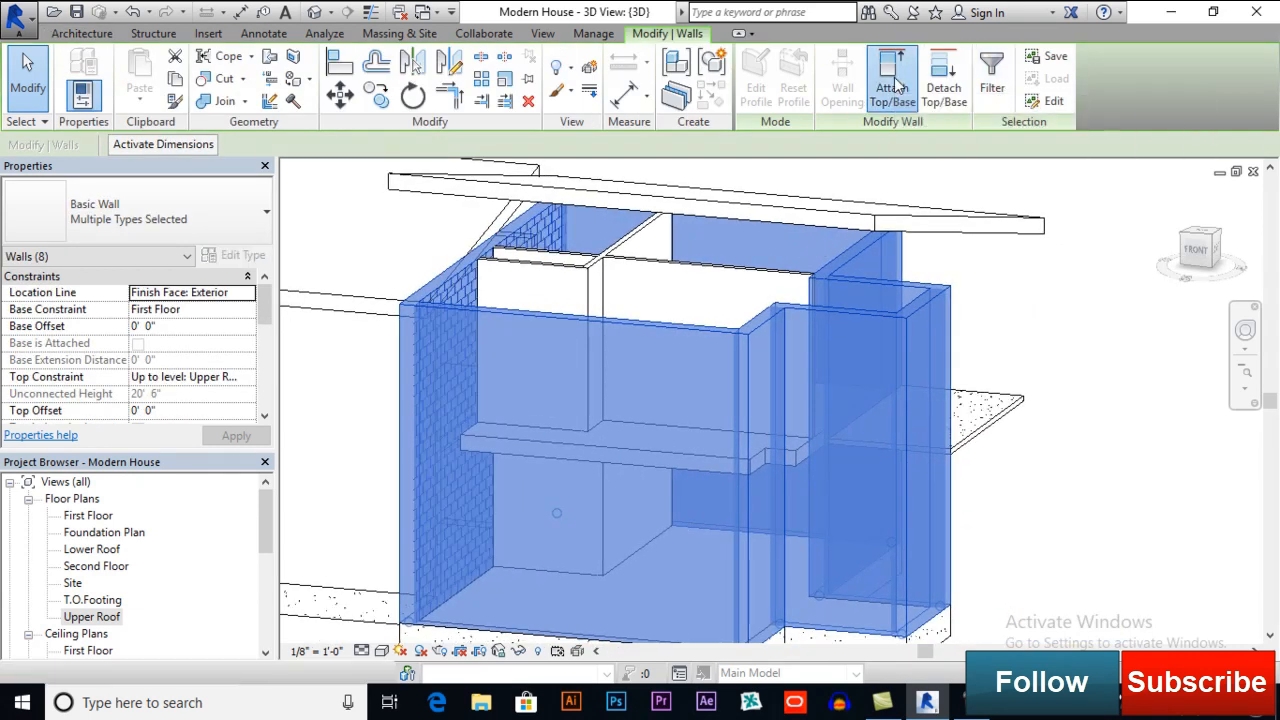
pyautogui.click(952, 243)
pyautogui.click(1046, 274)
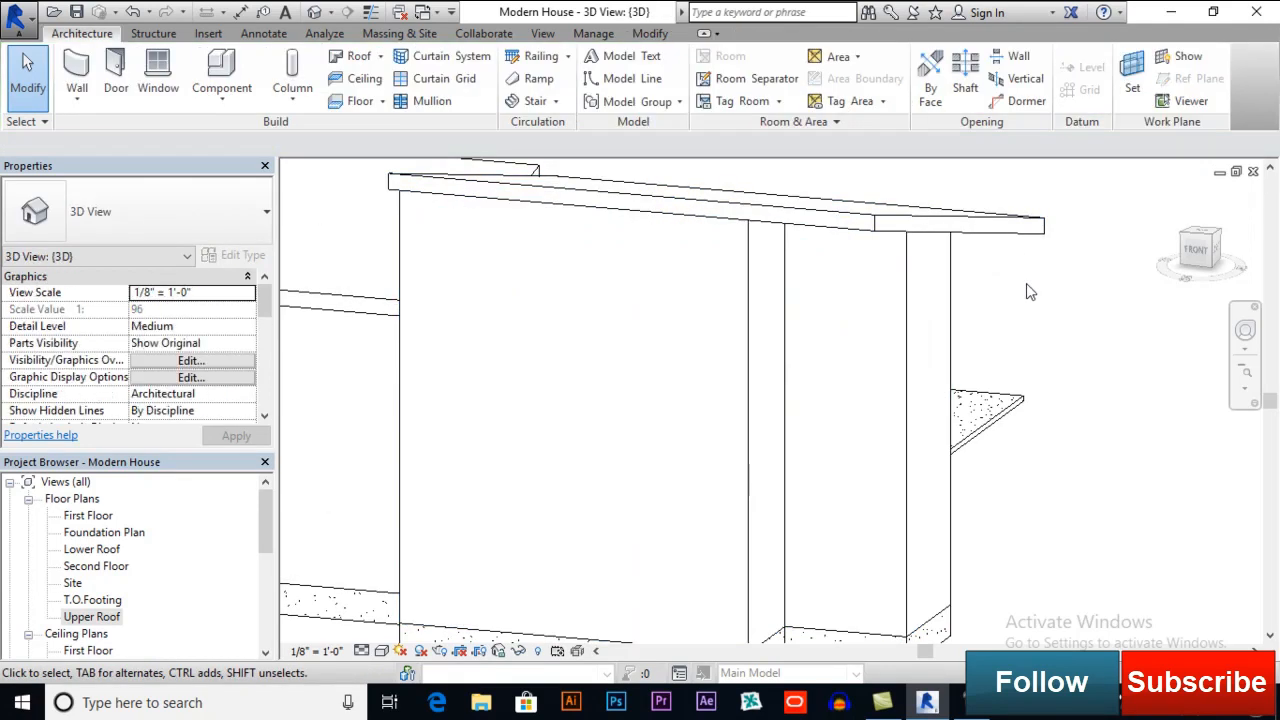
# - Attach the tops of the lower block's three connected exterior walls to the lower roof
pyautogui.keyDown('shift'); pyautogui.moveTo(1020, 289); pyautogui.dragTo(1063, 323, button='middle'); pyautogui.keyUp('shift')
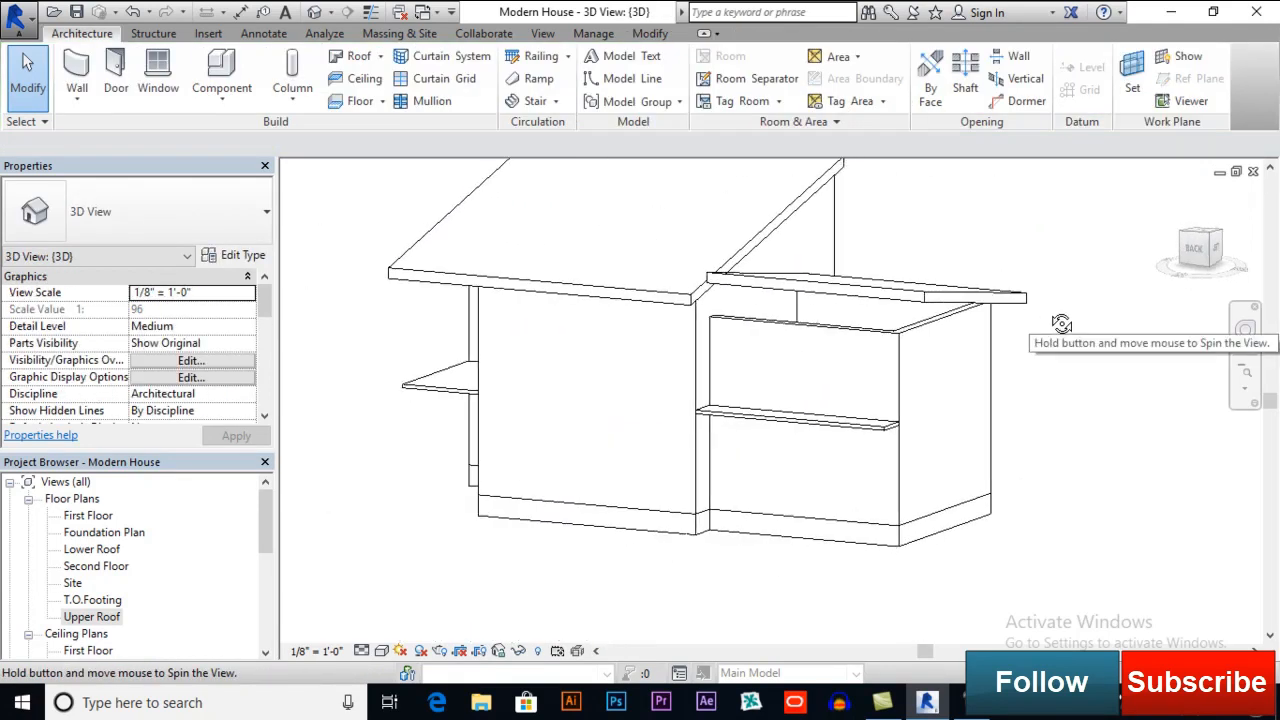
pyautogui.press('Tab')
pyautogui.click(930, 330)
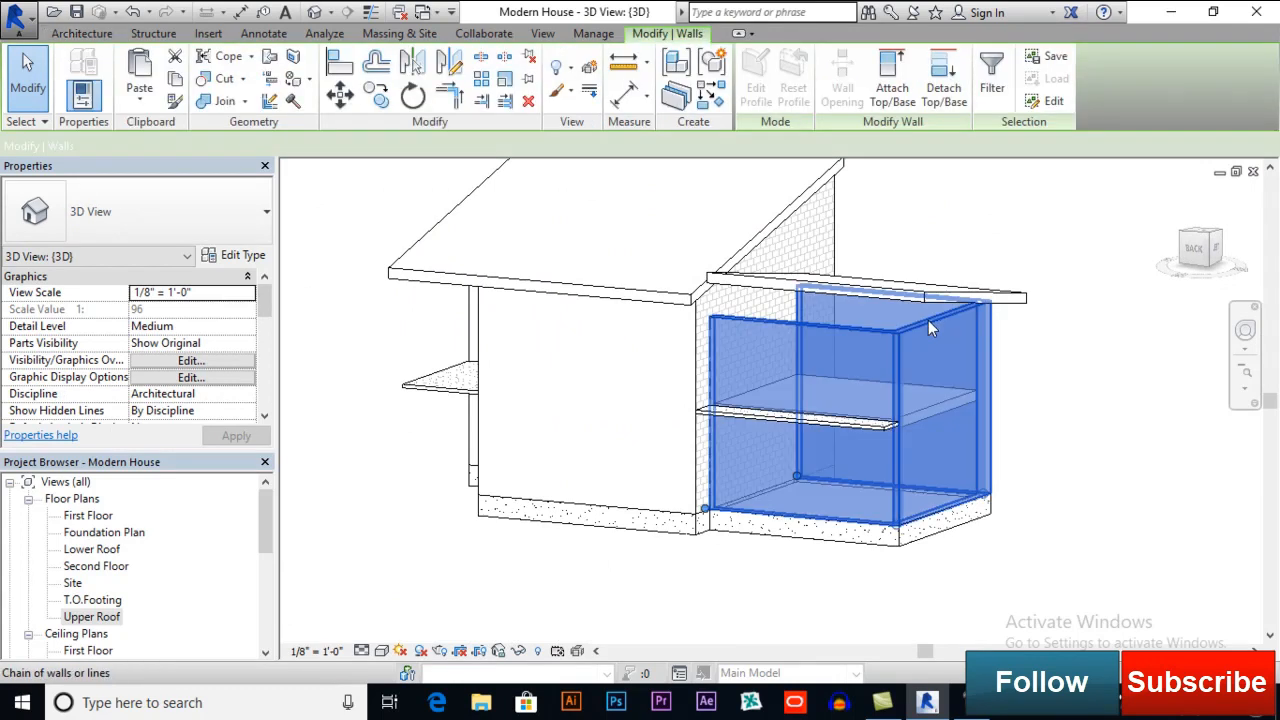
pyautogui.click(892, 82)
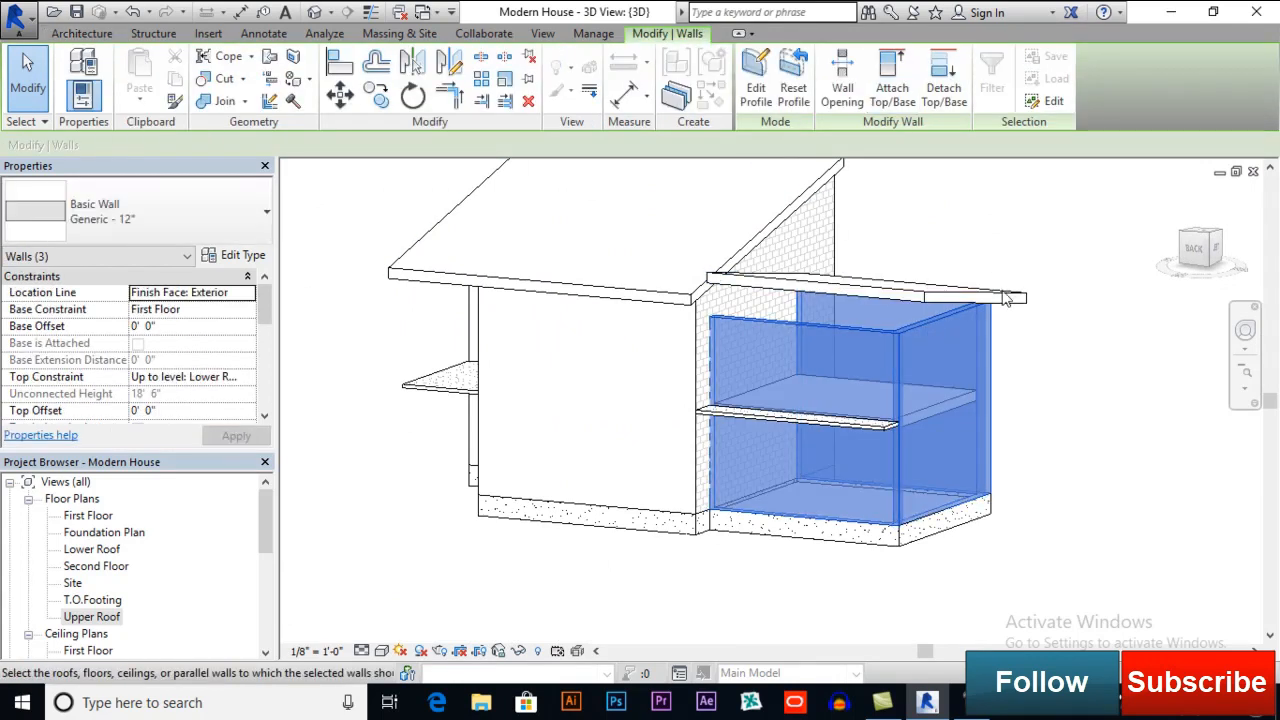
pyautogui.click(1010, 312)
pyautogui.click(1066, 332)
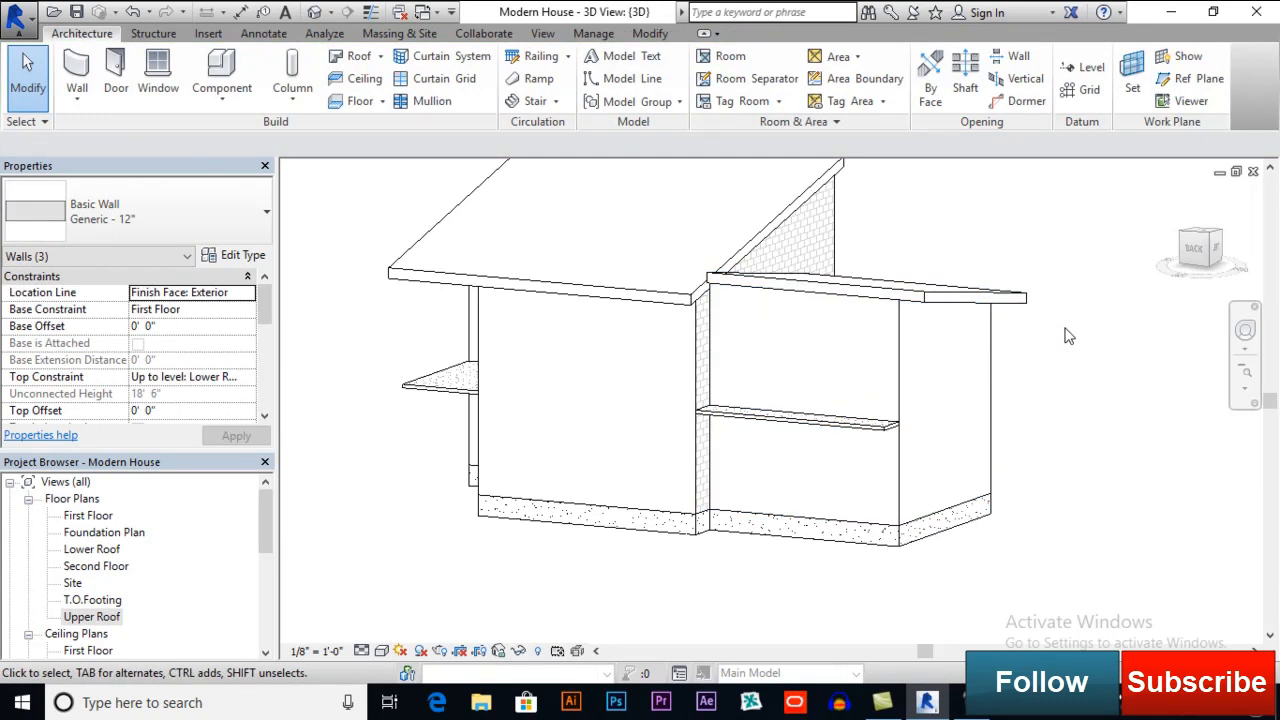
pyautogui.keyDown('shift'); pyautogui.moveTo(1040, 371); pyautogui.dragTo(757, 349, button='middle'); pyautogui.keyUp('shift')
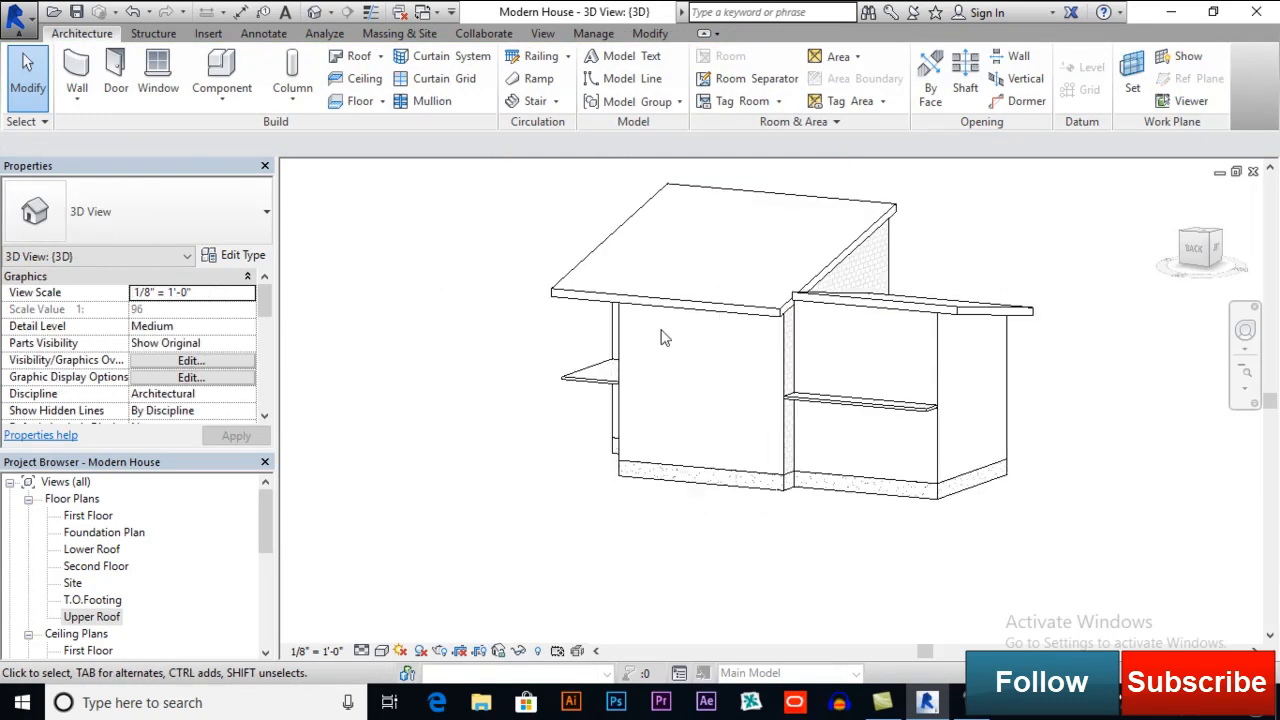
pyautogui.moveTo(661, 338)
pyautogui.keyDown('shift'); pyautogui.mouseDown(button='middle')
pyautogui.moveTo(1049, 334)
pyautogui.moveTo(818, 371)
pyautogui.mouseUp(button='middle'); pyautogui.keyUp('shift')
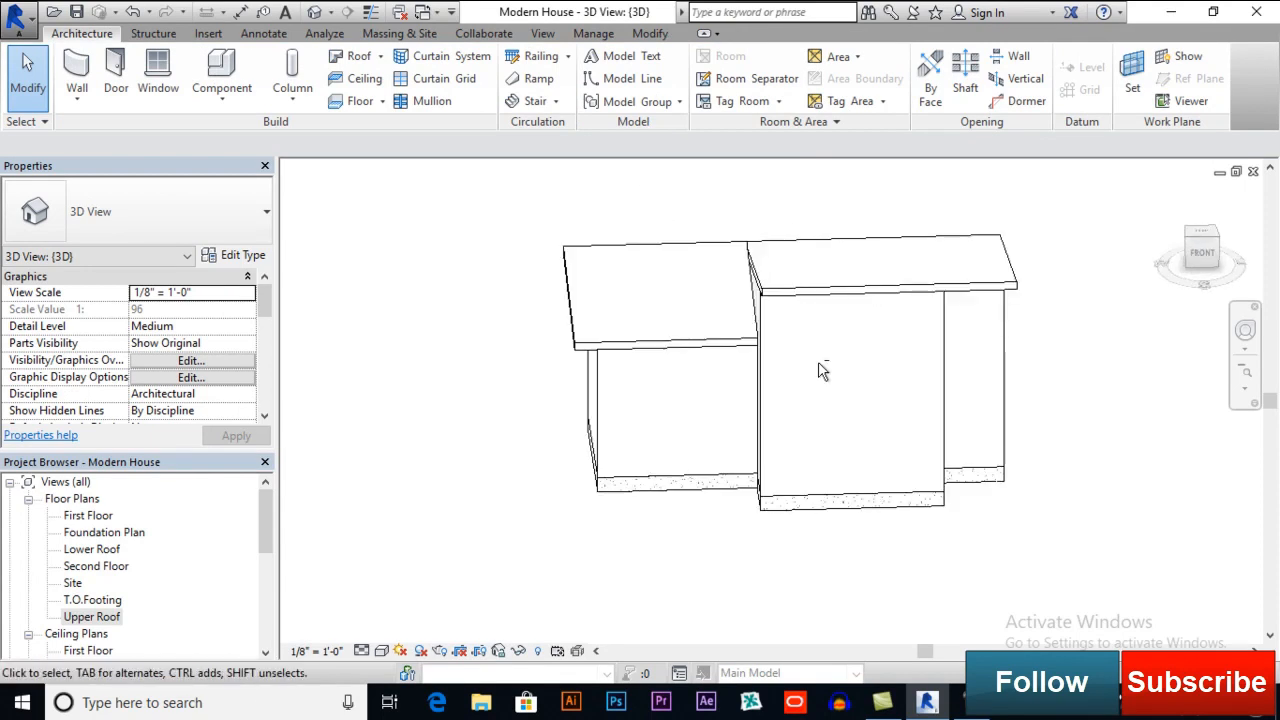
pyautogui.scroll(2, 812, 338)
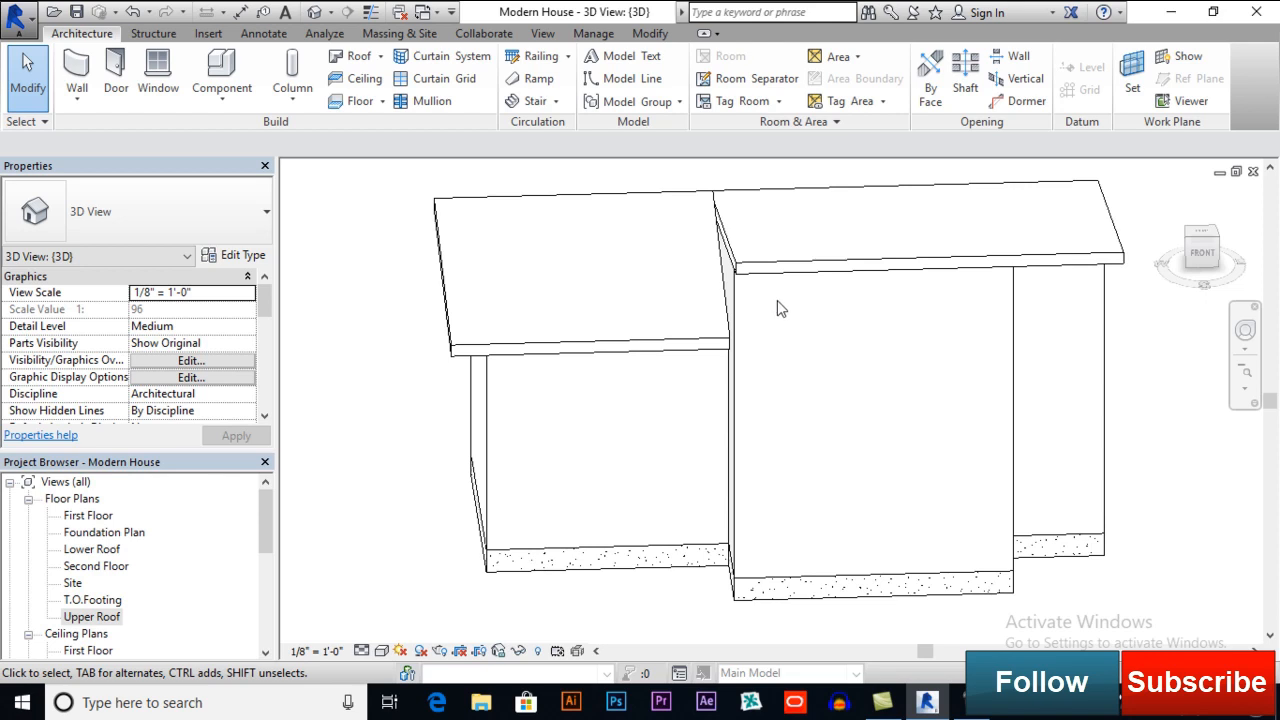
pyautogui.keyDown('shift'); pyautogui.moveTo(862, 356); pyautogui.dragTo(900, 460, button='middle'); pyautogui.keyUp('shift')
pyautogui.moveTo(880, 326); pyautogui.dragTo(806, 354, button='middle')
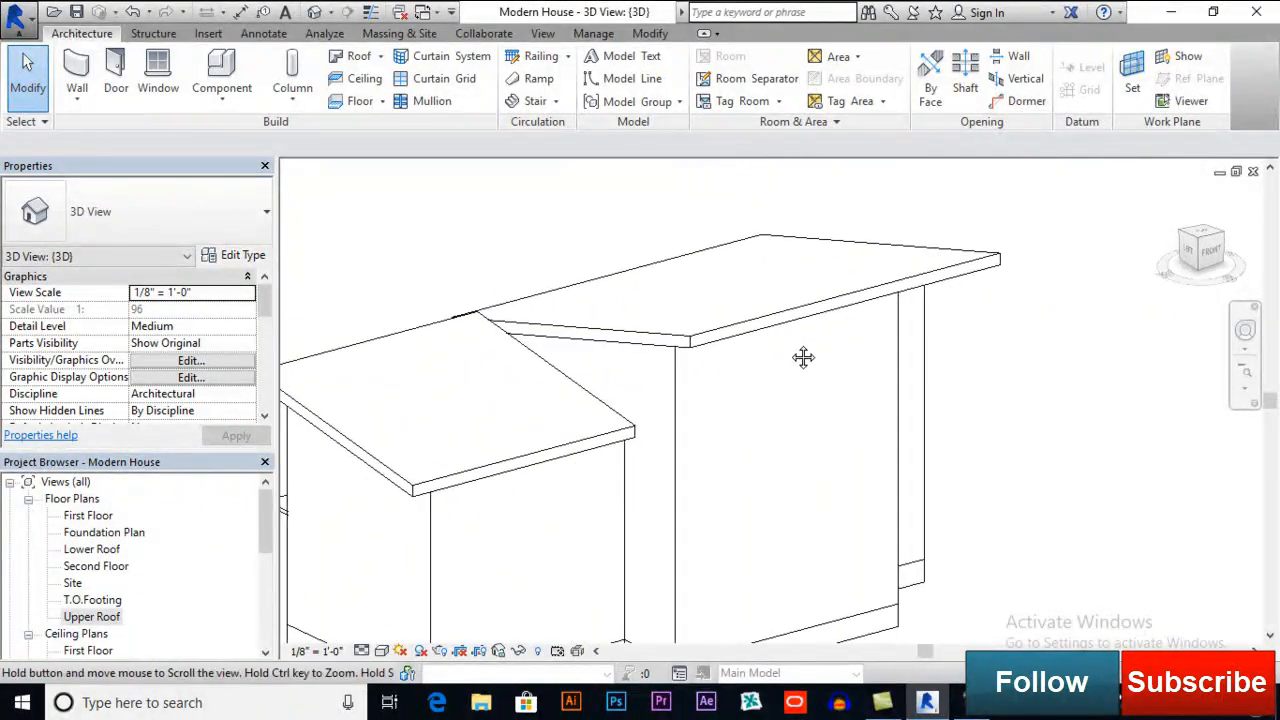
pyautogui.click(976, 281)
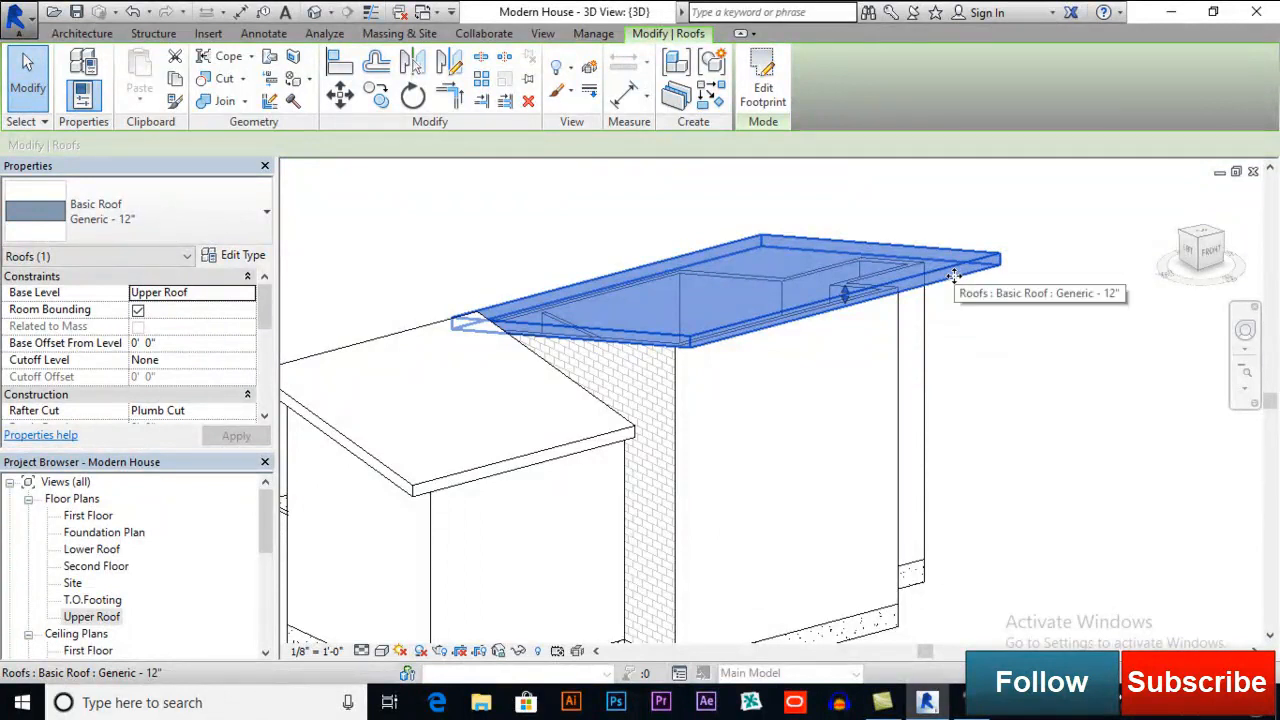
pyautogui.rightClick(955, 278)
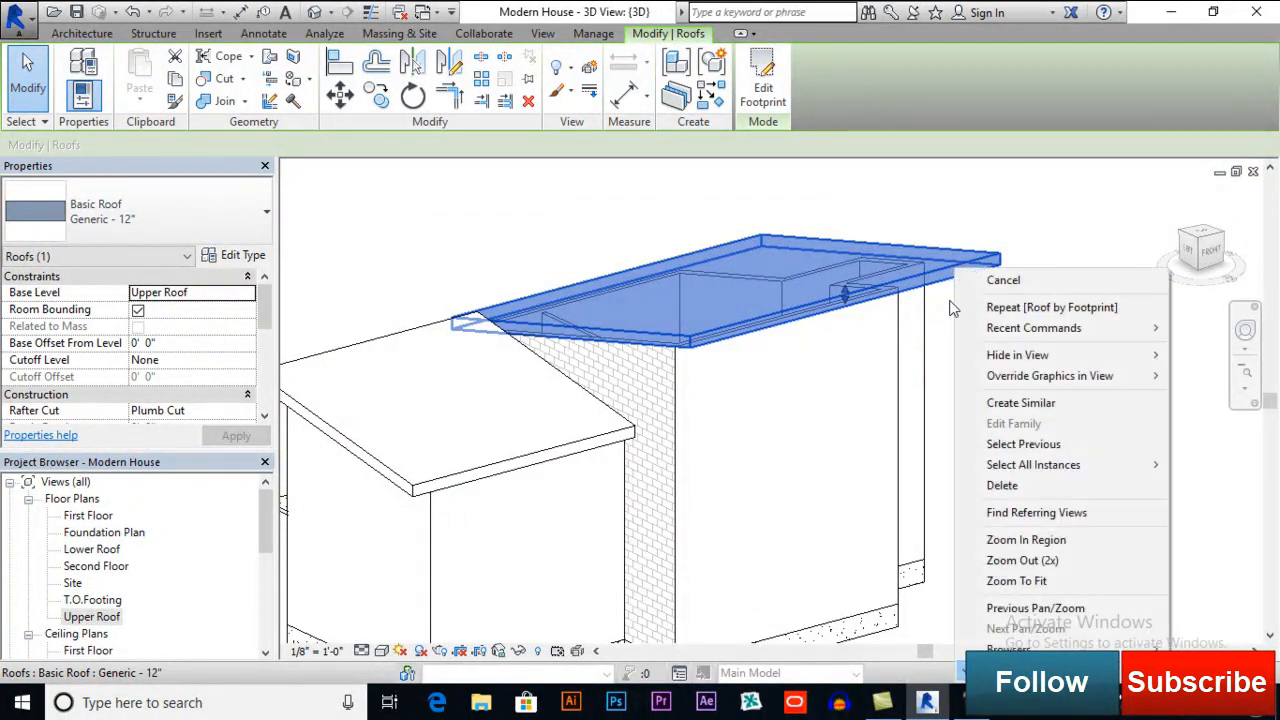
pyautogui.moveTo(1108, 375)
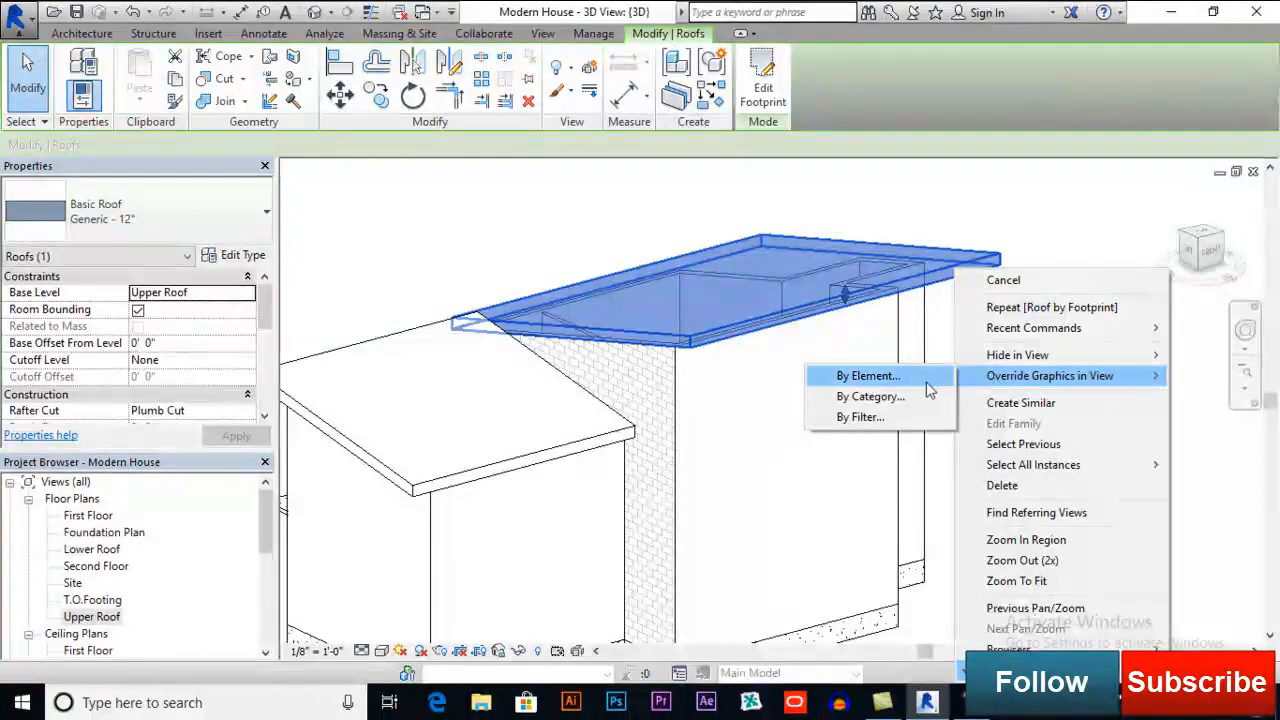
pyautogui.click(899, 377)
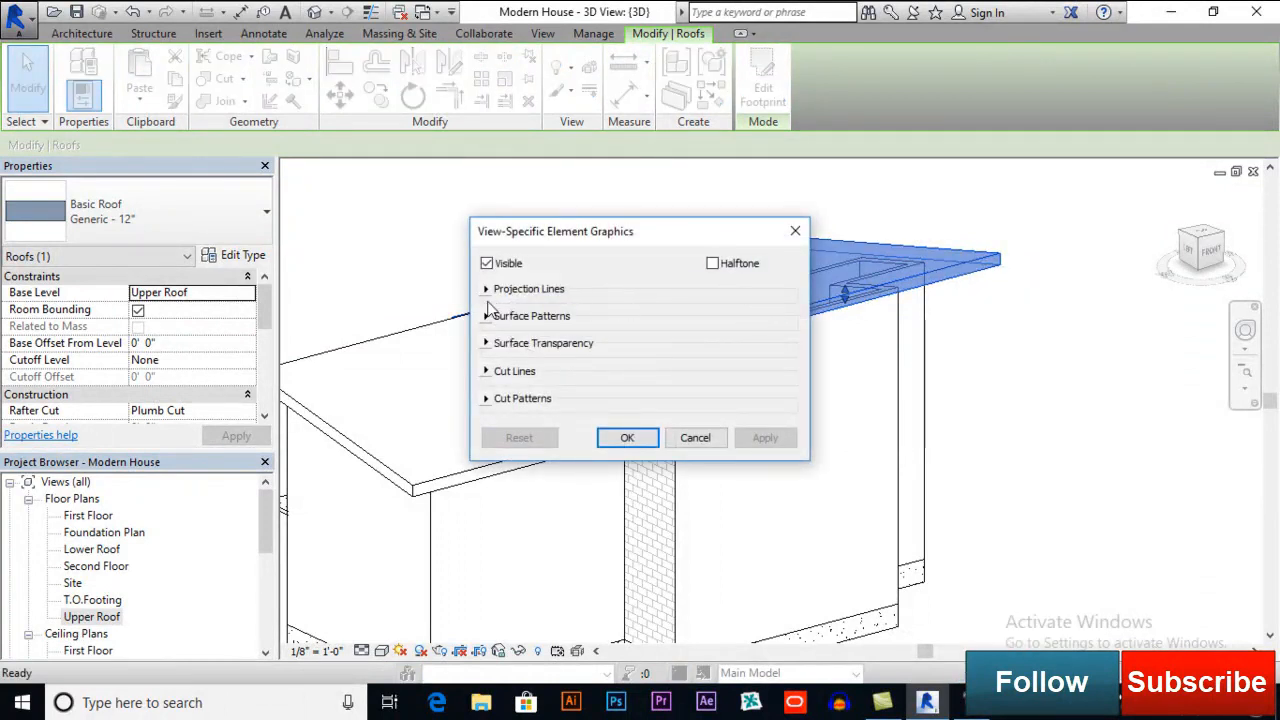
pyautogui.moveTo(614, 229); pyautogui.dragTo(566, 165)
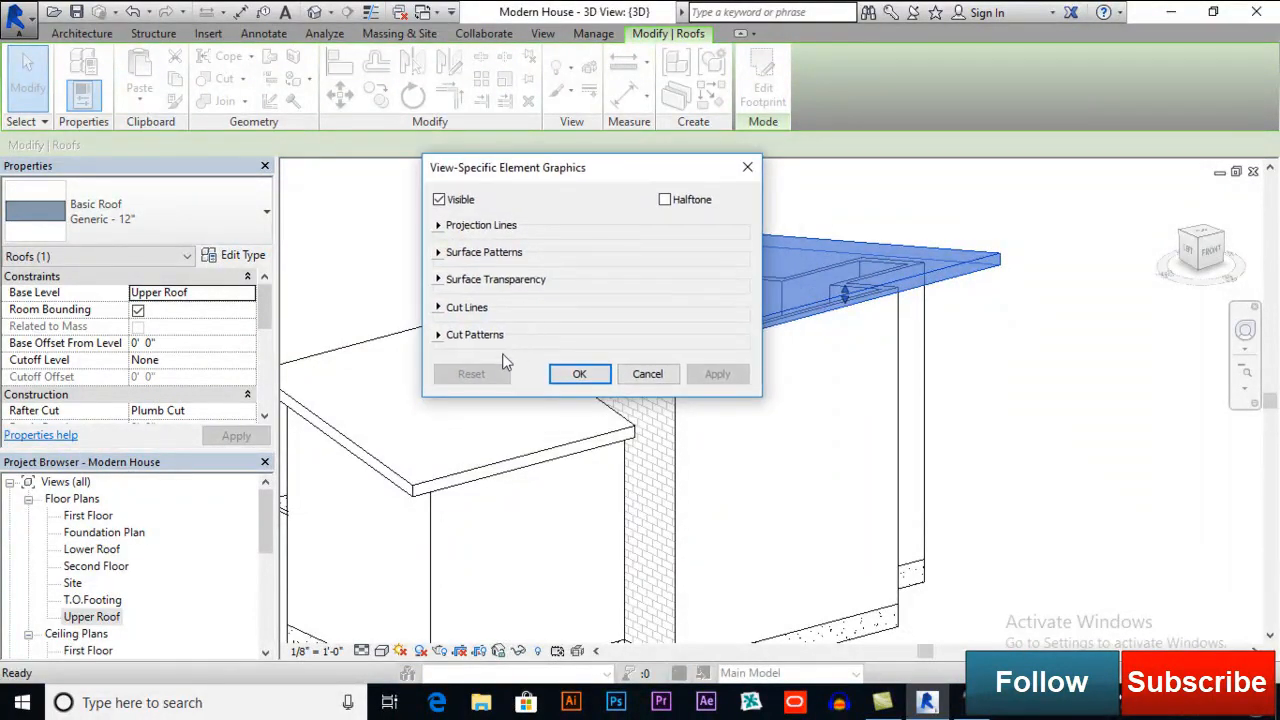
pyautogui.click(438, 226)
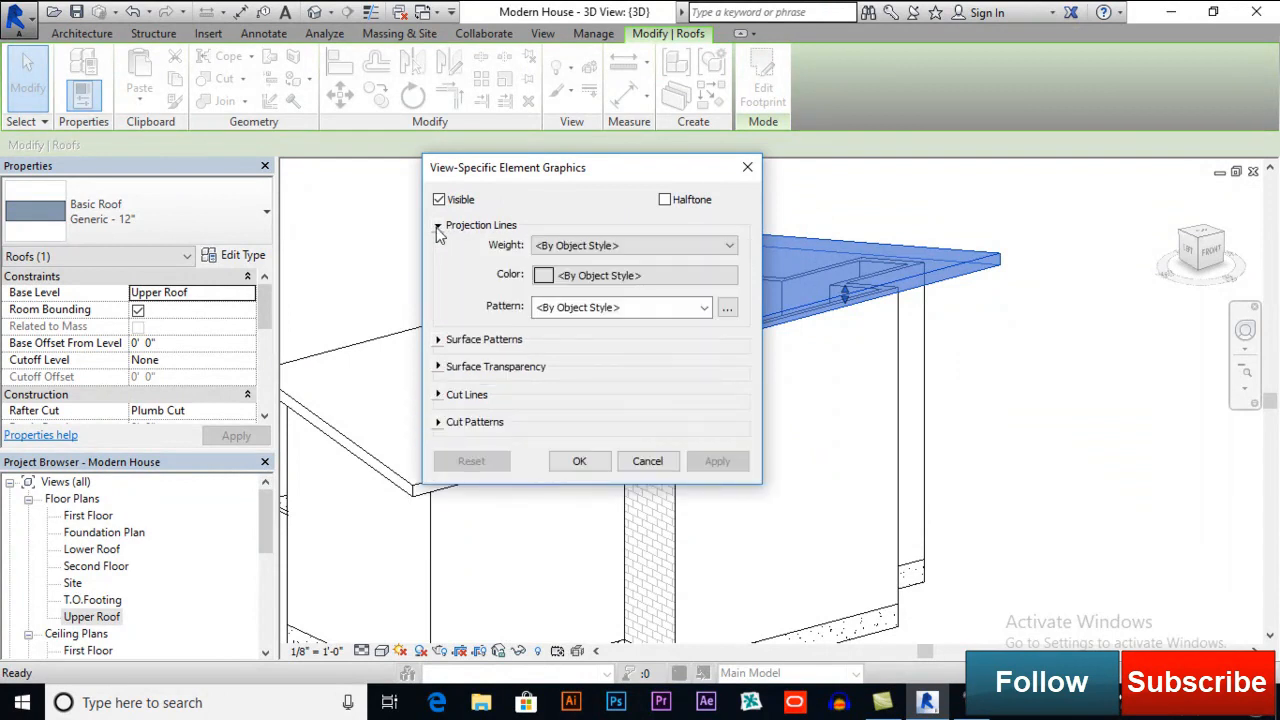
pyautogui.click(438, 226)
pyautogui.click(439, 253)
pyautogui.click(439, 252)
pyautogui.click(438, 226)
pyautogui.click(439, 227)
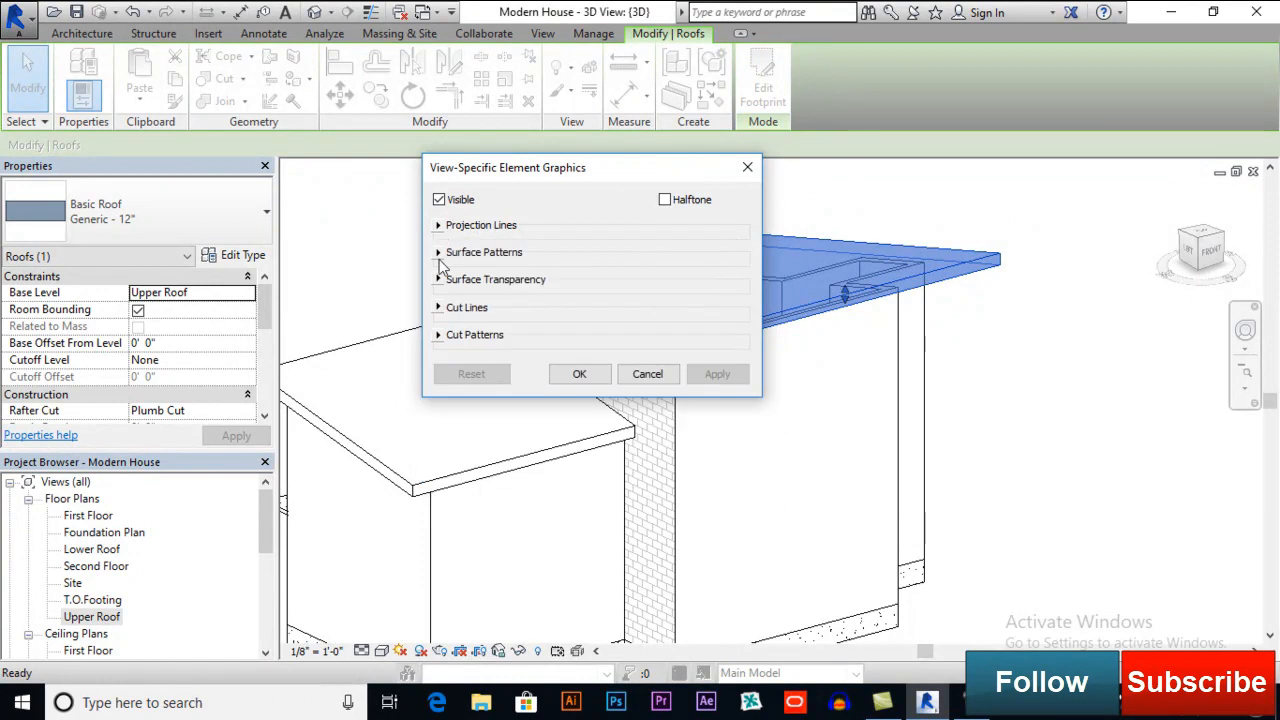
pyautogui.click(438, 281)
pyautogui.click(438, 281)
pyautogui.click(438, 281)
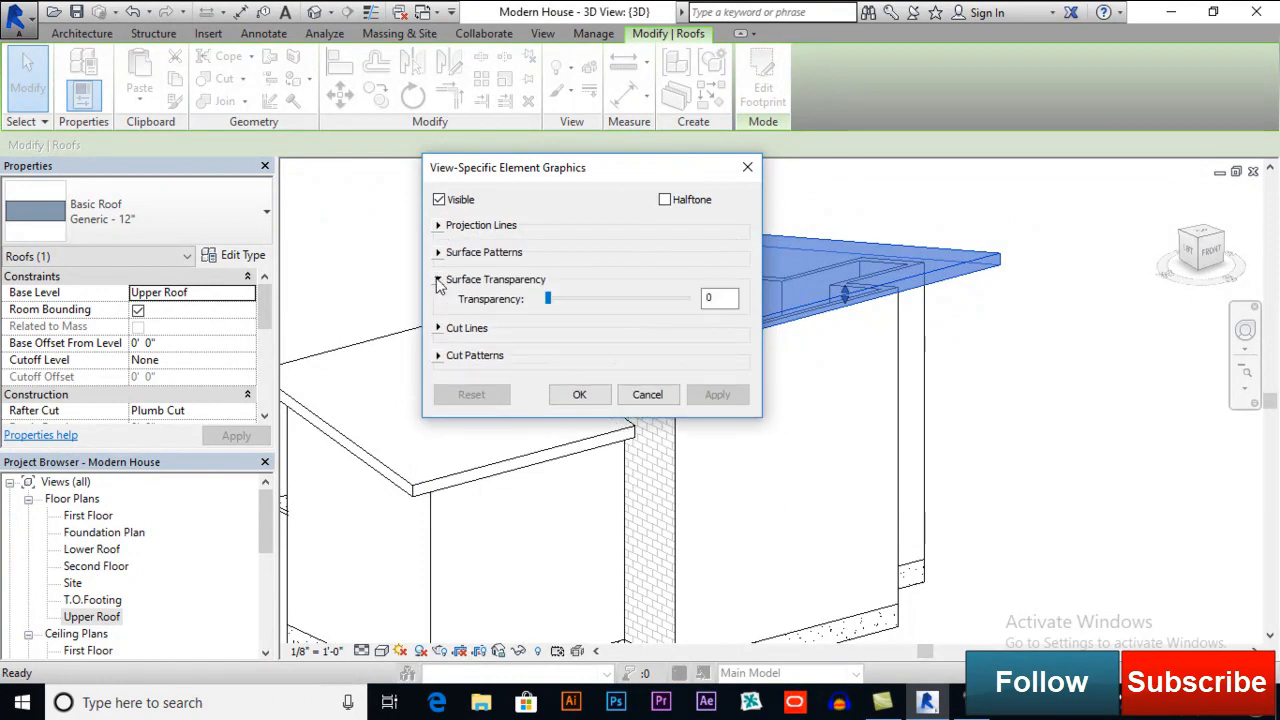
pyautogui.click(438, 280)
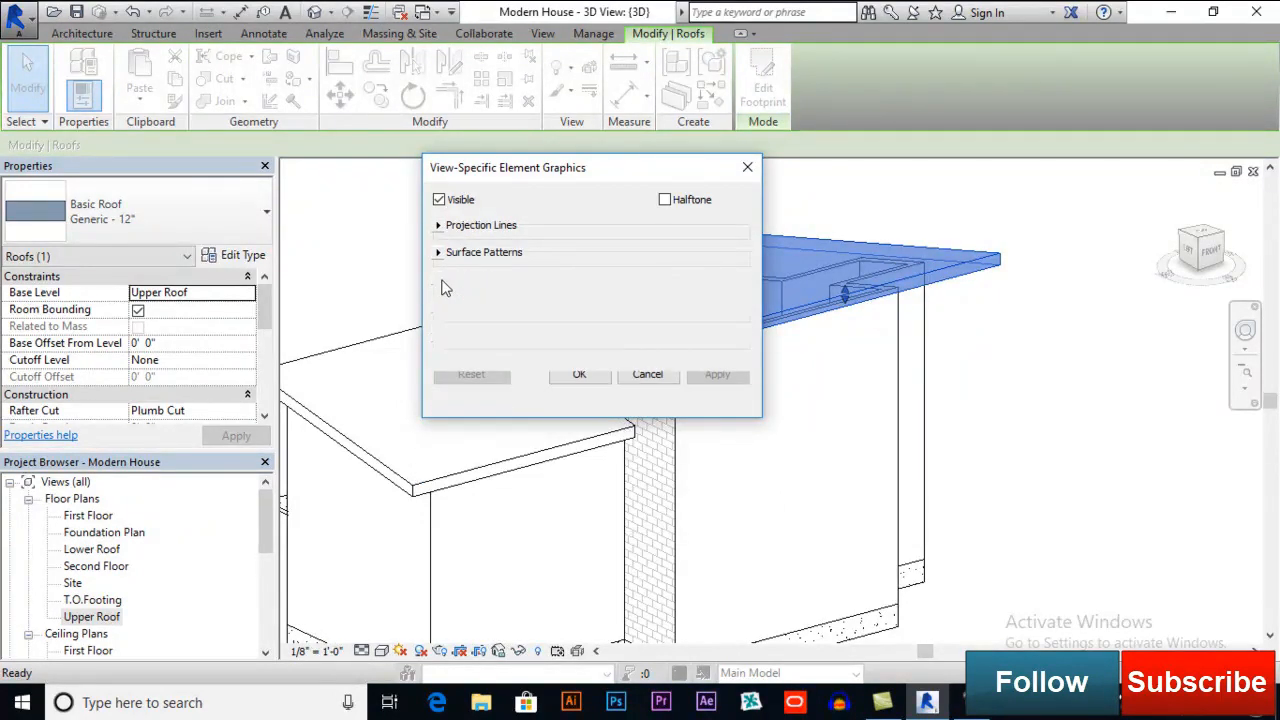
pyautogui.click(650, 376)
pyautogui.click(1014, 345)
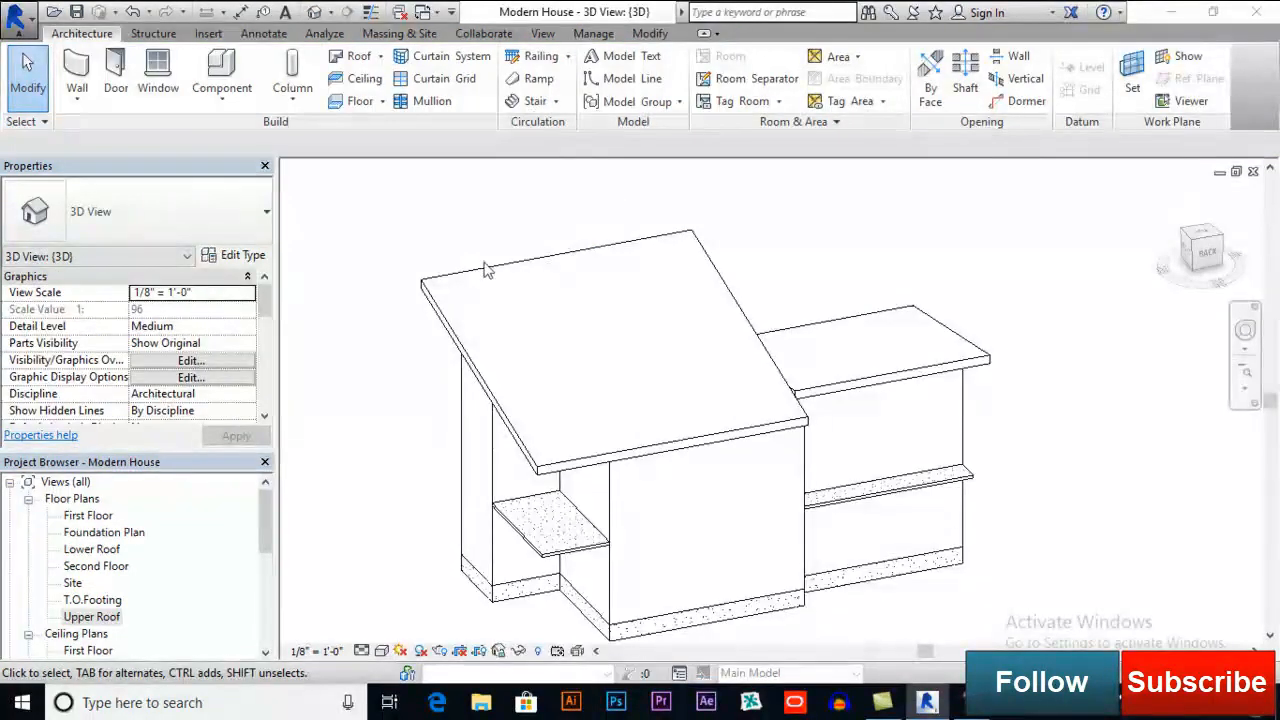
# - Override the upper roof's graphics by element in the 3D view, setting its surface transparency to 100
pyautogui.click(487, 271)
pyautogui.rightClick(487, 271)
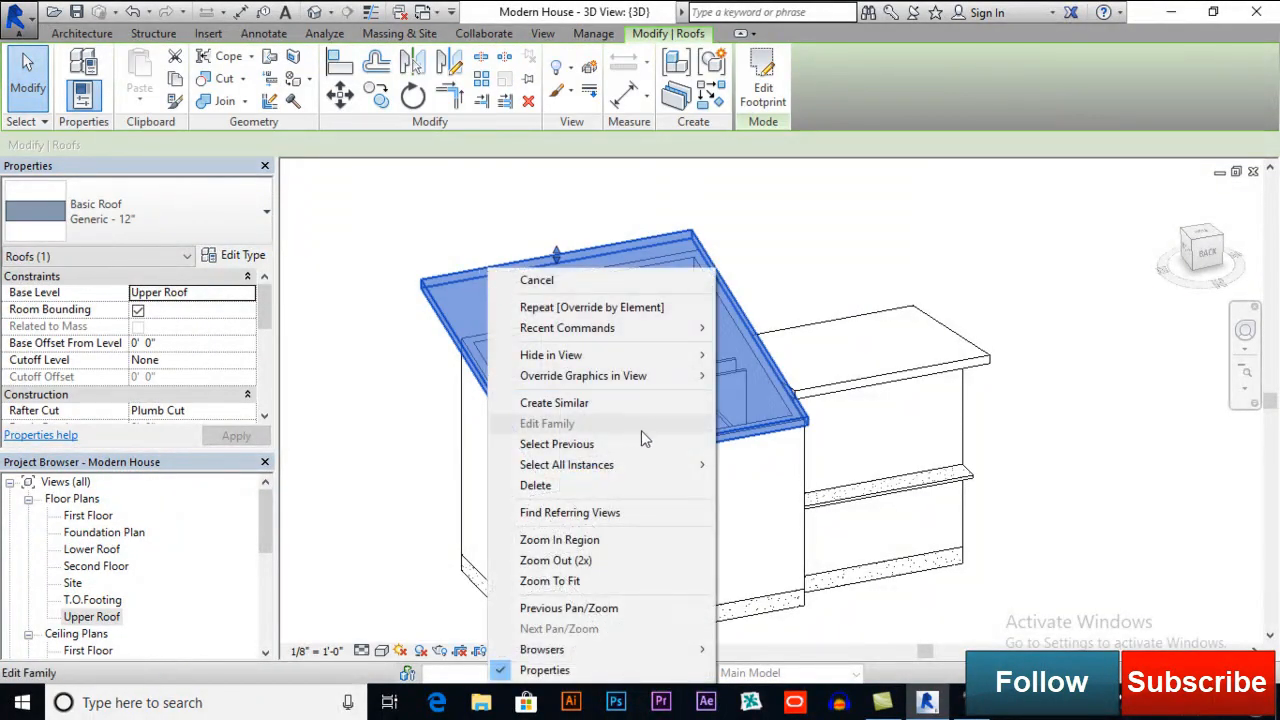
pyautogui.moveTo(690, 378)
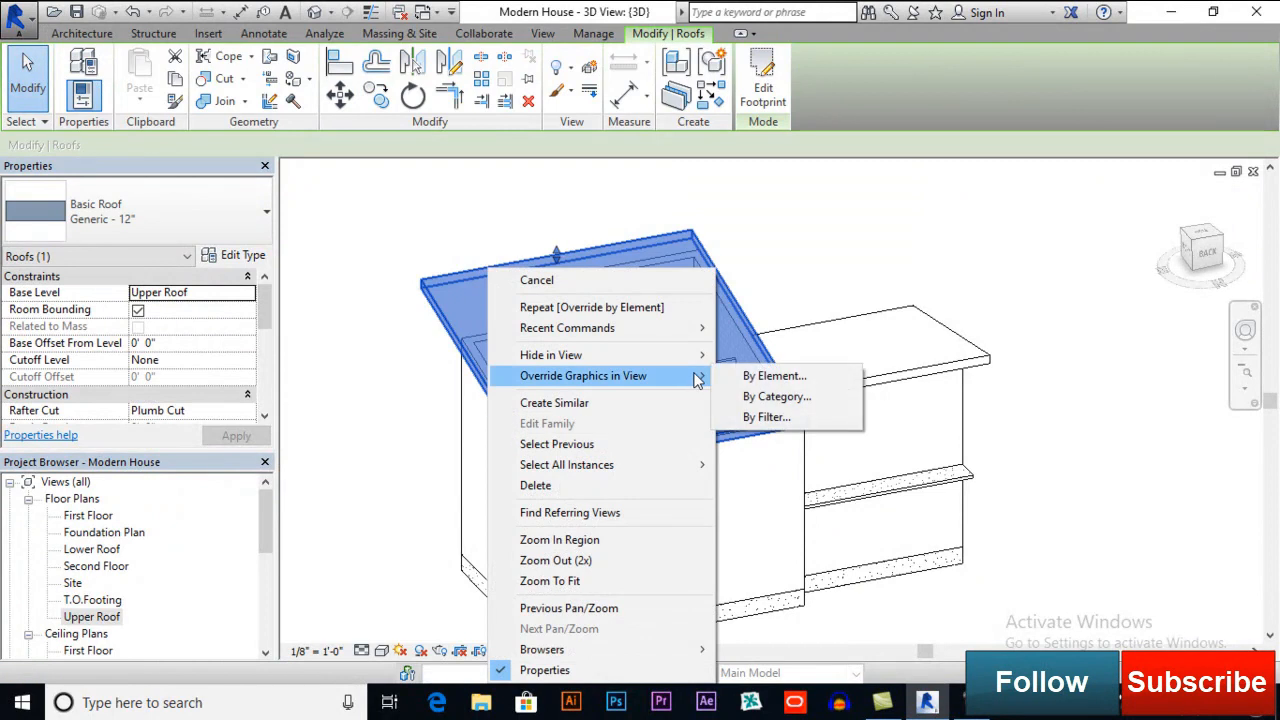
pyautogui.click(750, 375)
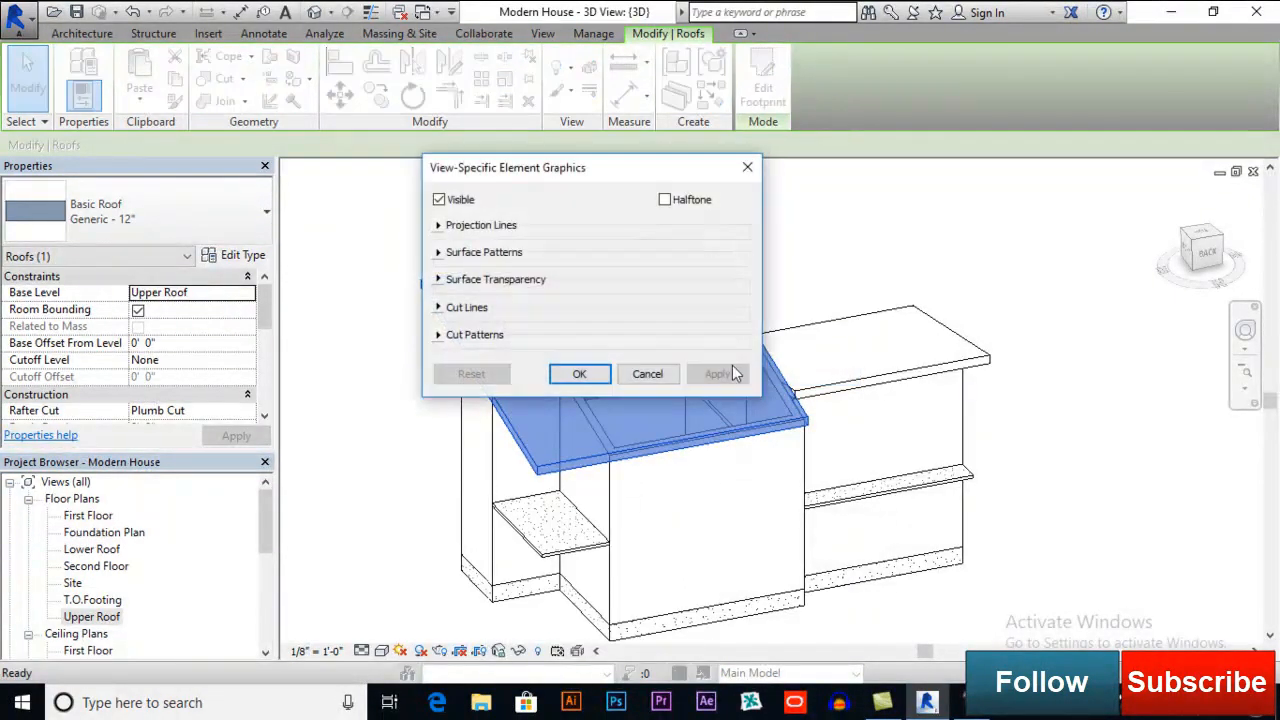
pyautogui.click(438, 252)
pyautogui.click(438, 252)
pyautogui.click(439, 281)
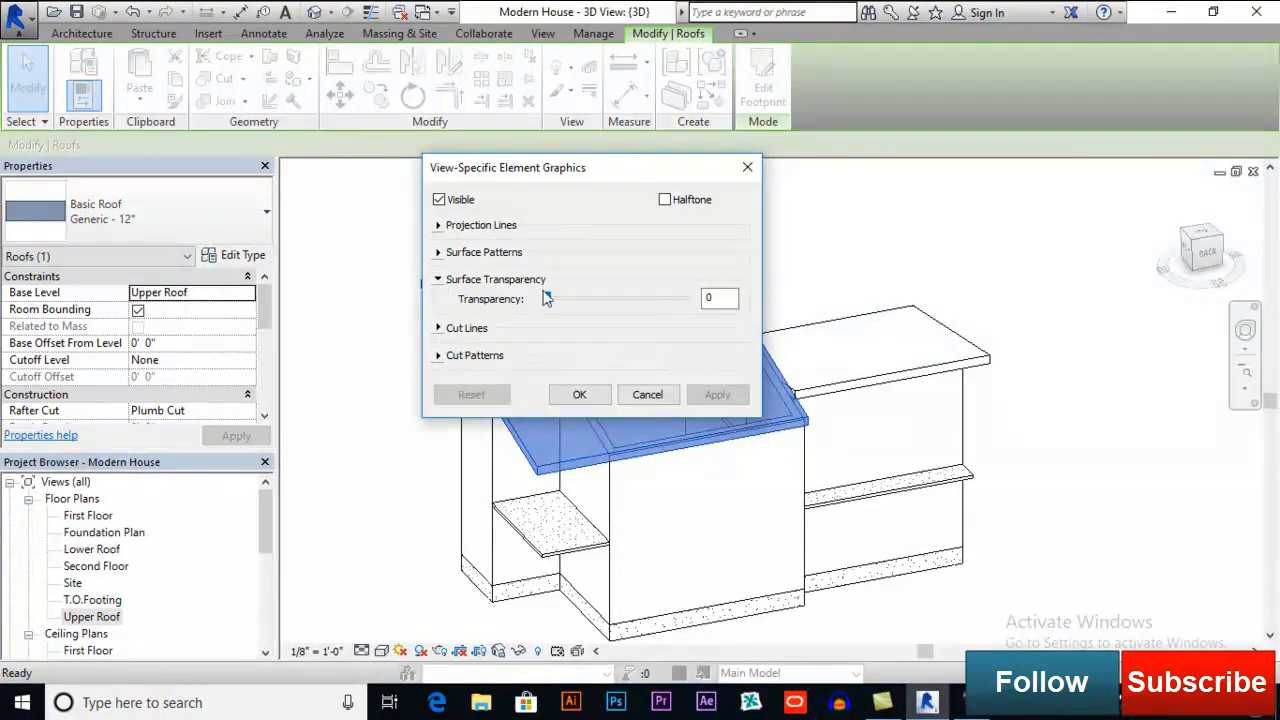
pyautogui.moveTo(549, 300); pyautogui.dragTo(563, 302)
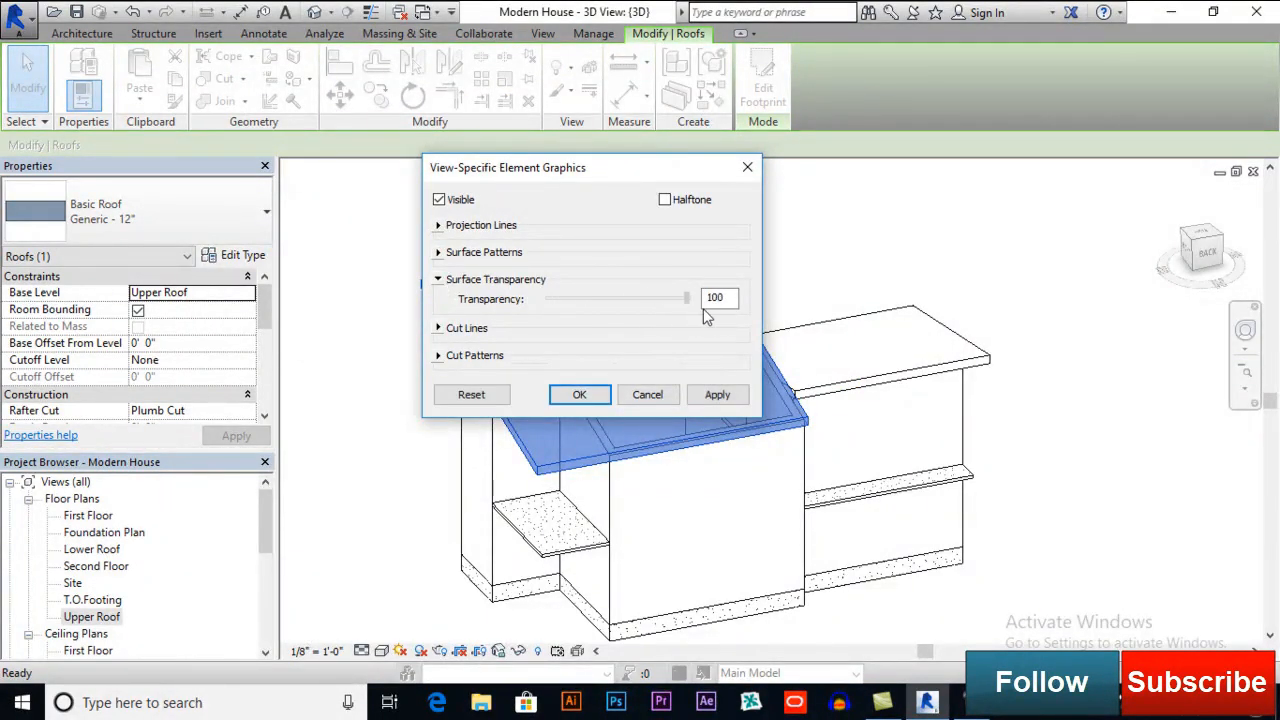
pyautogui.click(717, 394)
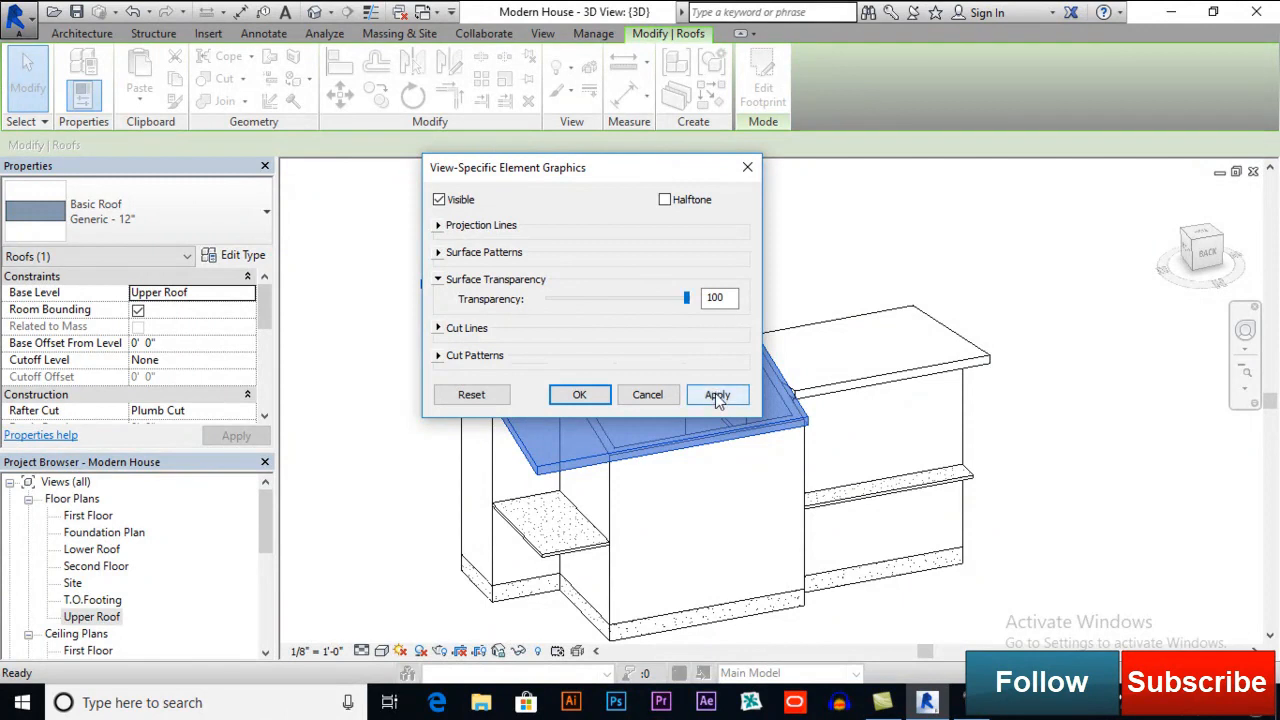
pyautogui.click(579, 394)
# - Attach the top of the long 5" interior wall on the second floor to the upper roof
pyautogui.scroll(1, 700, 395)
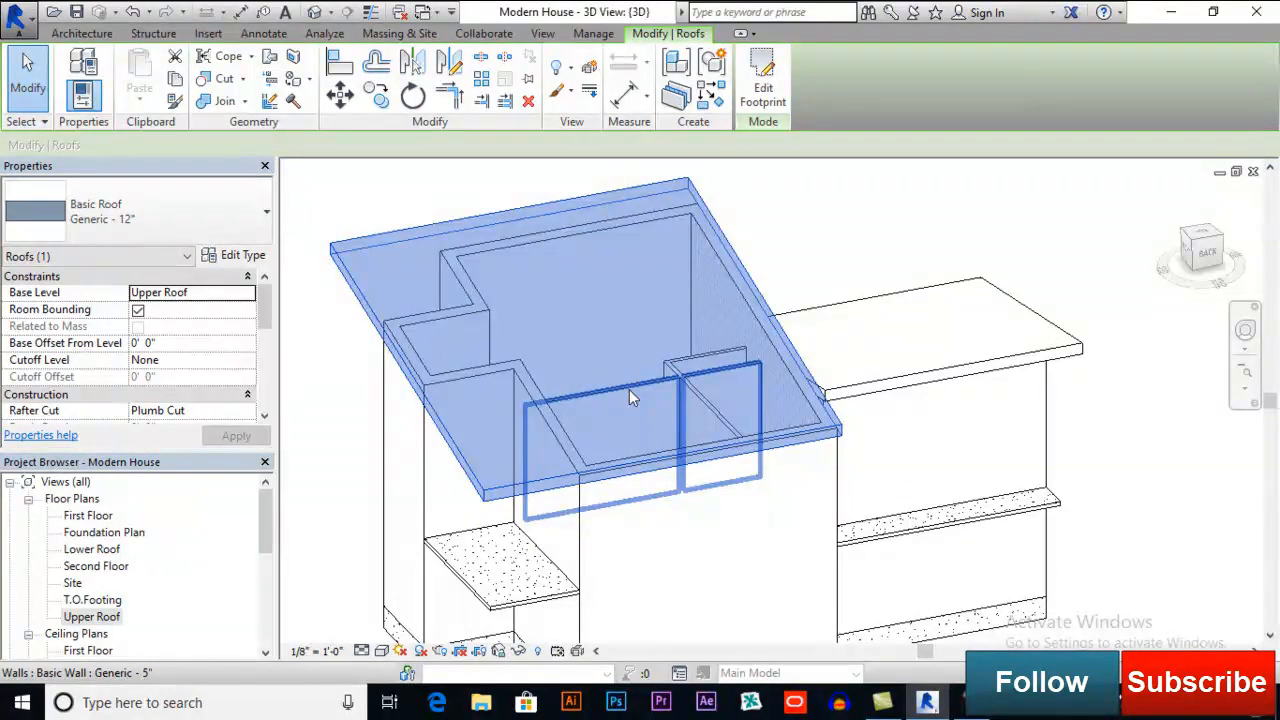
pyautogui.click(630, 391)
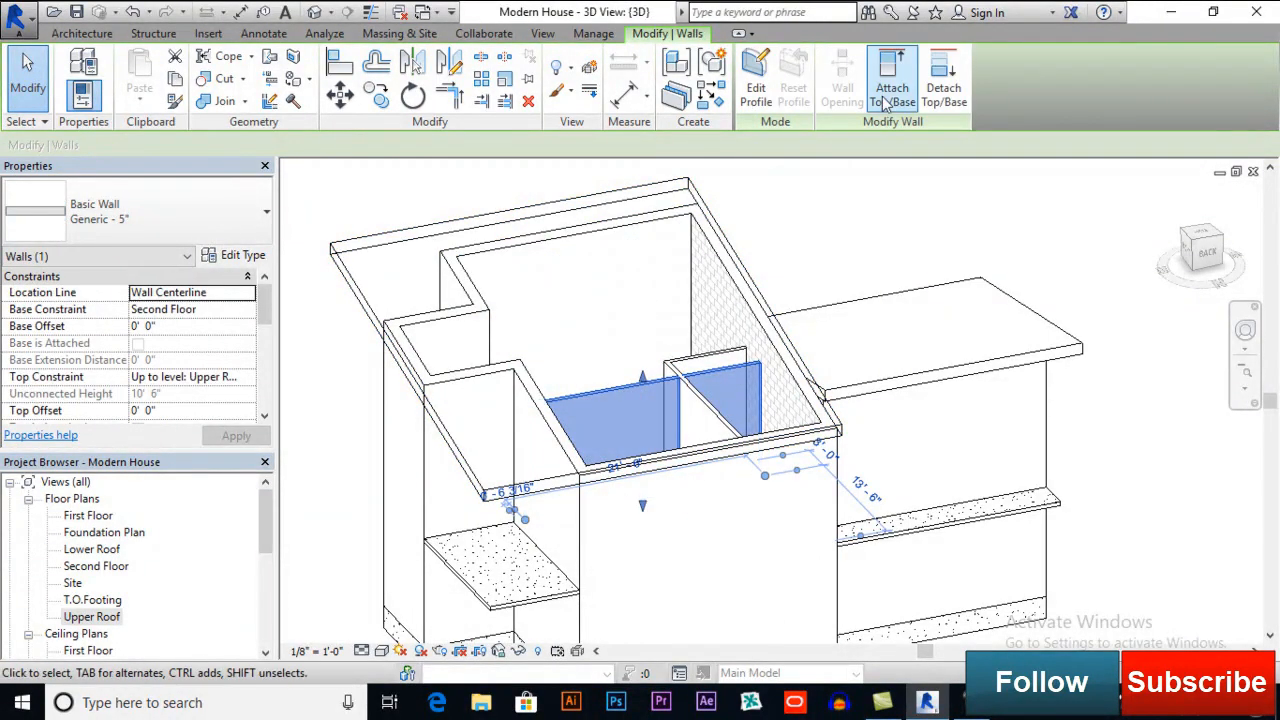
pyautogui.click(892, 80)
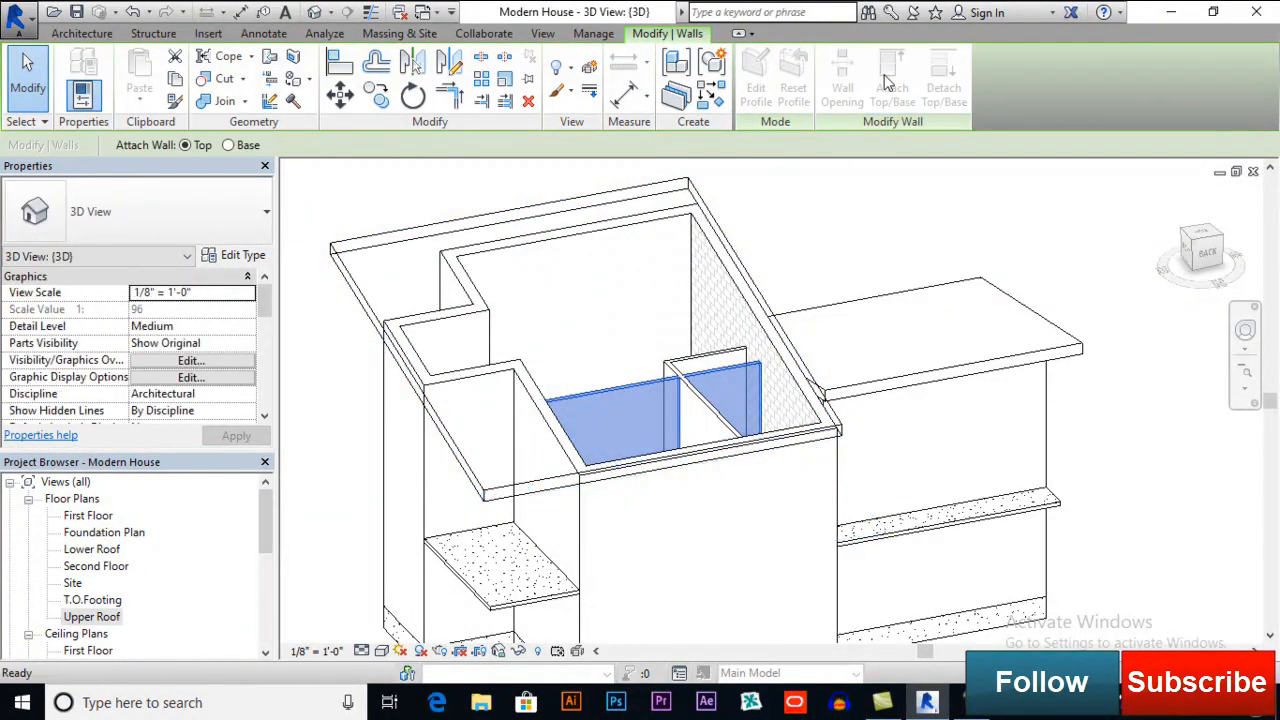
pyautogui.click(452, 239)
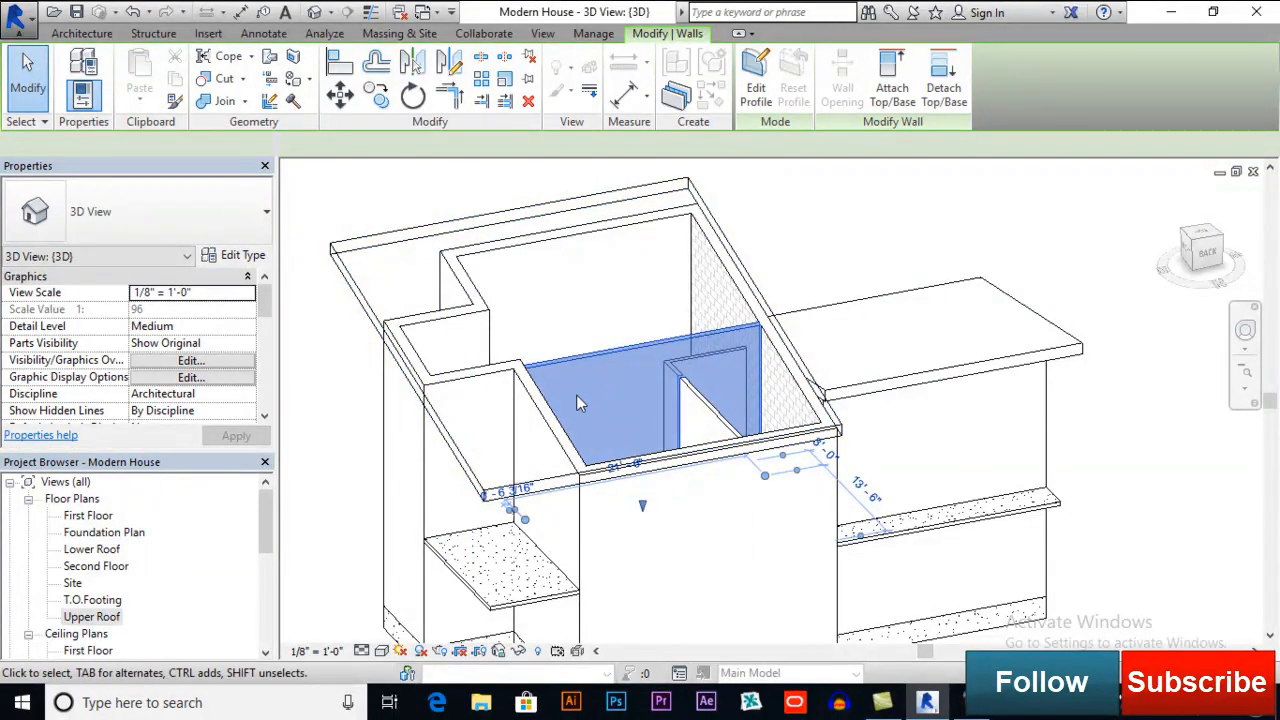
# - Attach the tops of the chain of two remaining second-floor interior walls to the upper roof and clear the selection
pyautogui.keyDown('shift'); pyautogui.moveTo(589, 430); pyautogui.dragTo(613, 350, button='middle'); pyautogui.keyUp('shift')
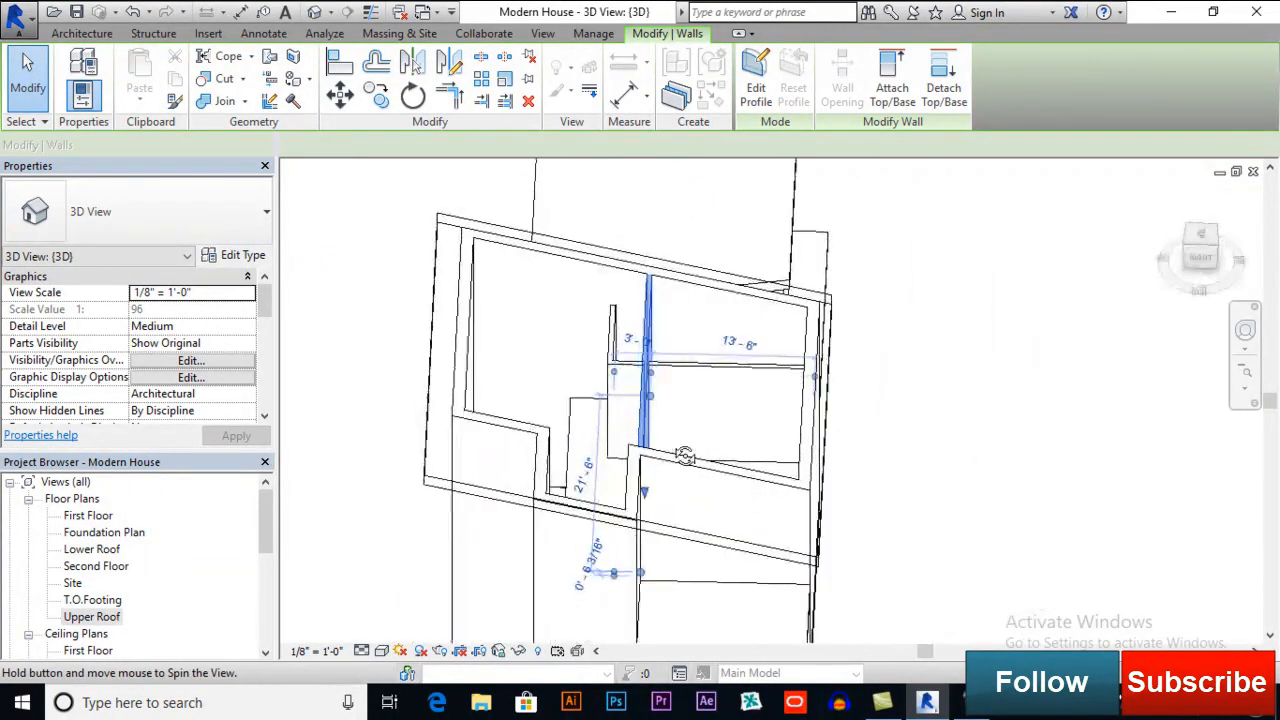
pyautogui.click(613, 345)
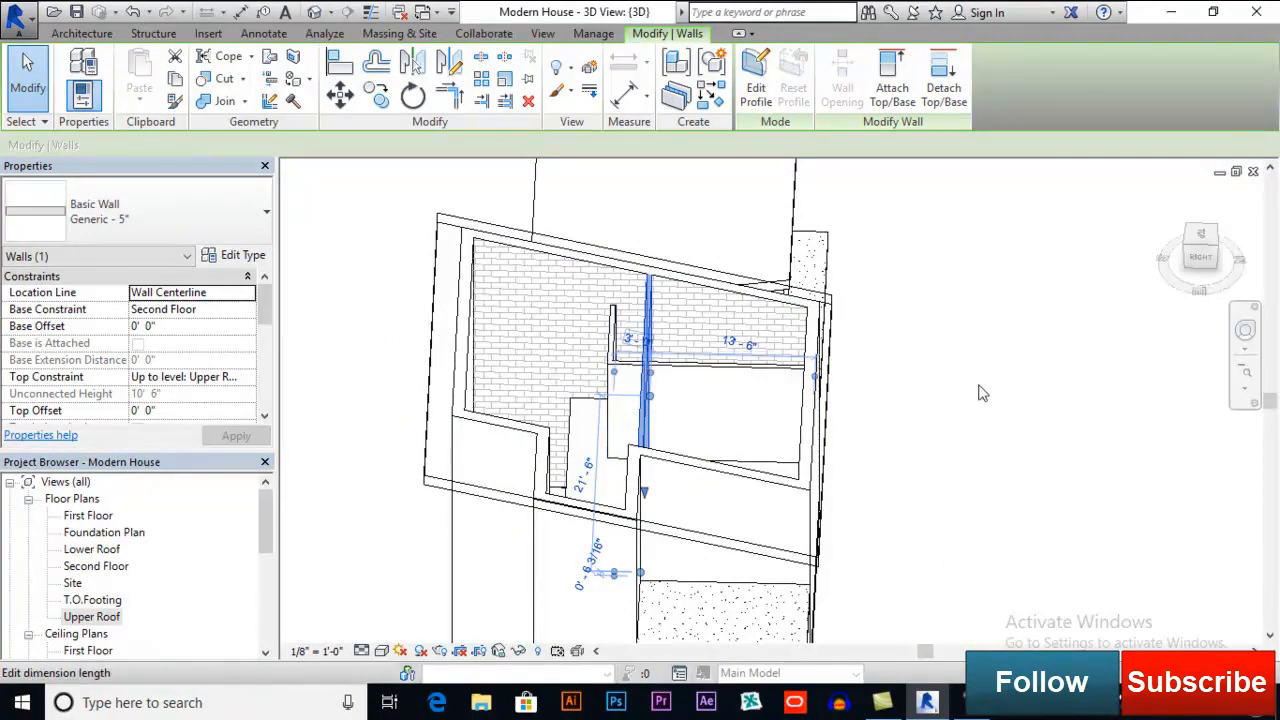
pyautogui.press('Escape')
pyautogui.press('Escape')
pyautogui.press('Tab')
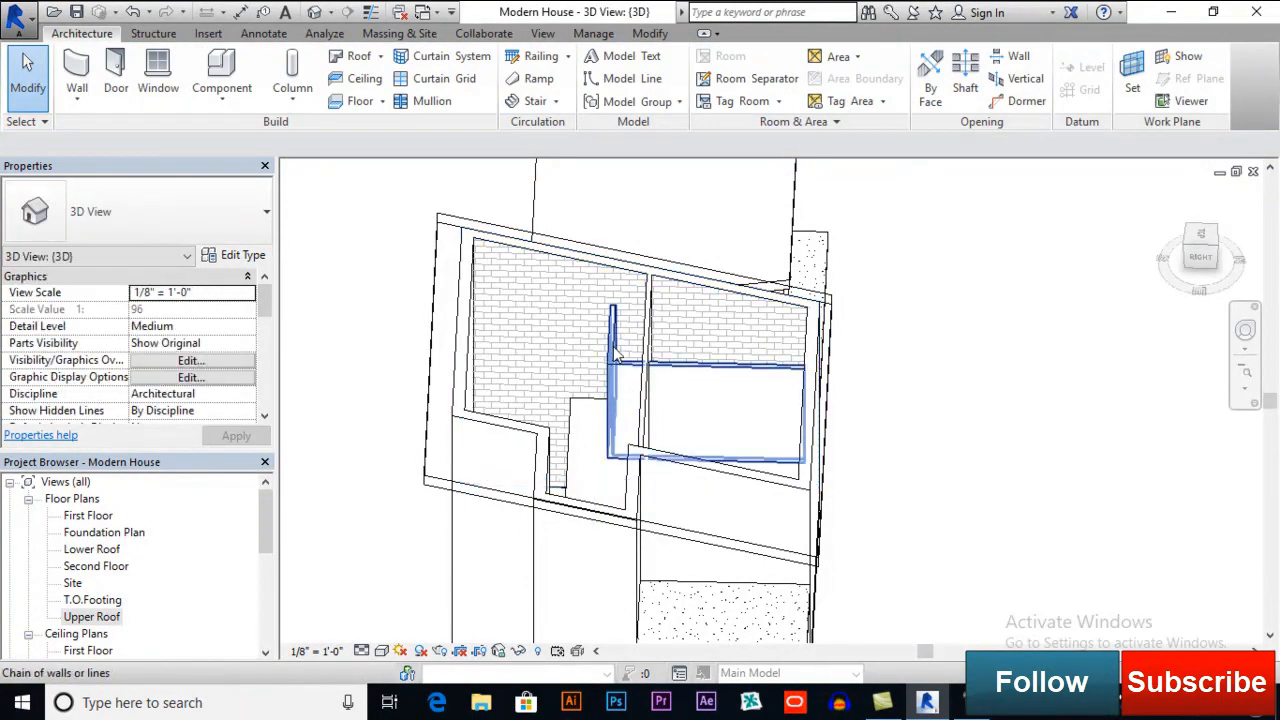
pyautogui.click(615, 352)
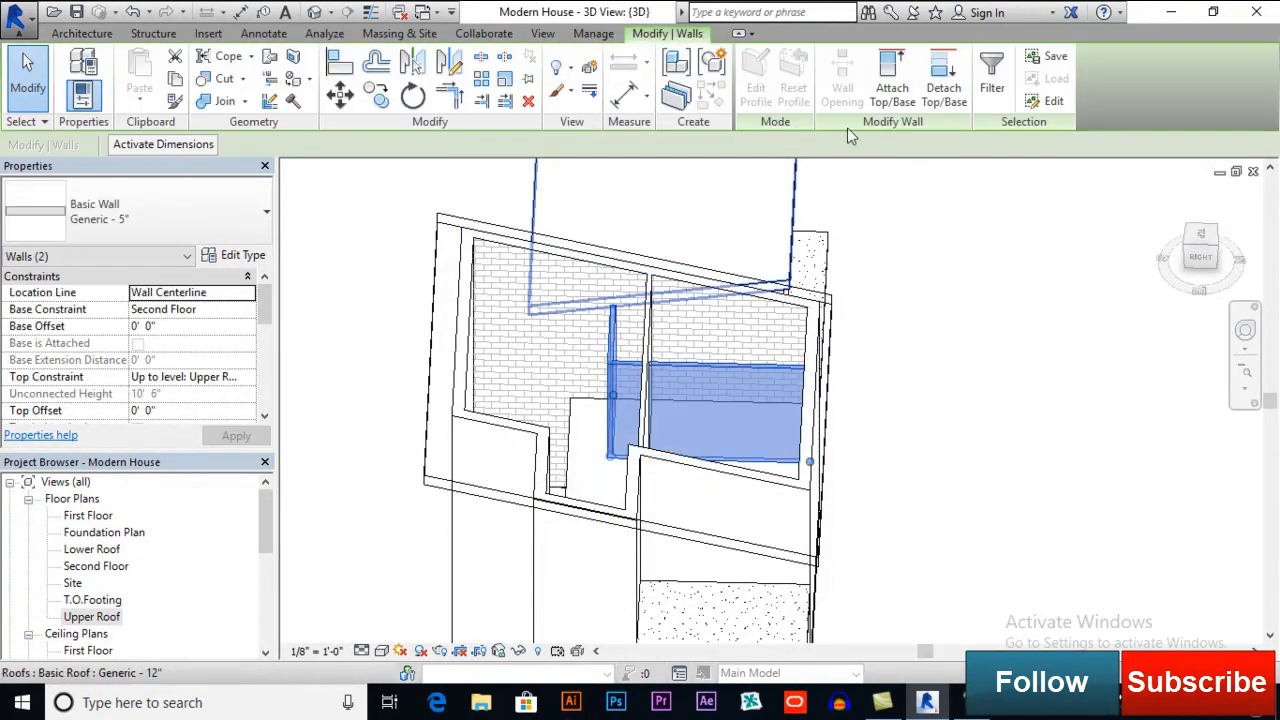
pyautogui.click(441, 232)
pyautogui.press('Escape')
# - Set the upper roof's by-element surface transparency to 0 in the 3D view and deselect the roof
pyautogui.keyDown('shift'); pyautogui.moveTo(858, 440); pyautogui.dragTo(660, 333, button='middle'); pyautogui.keyUp('shift')
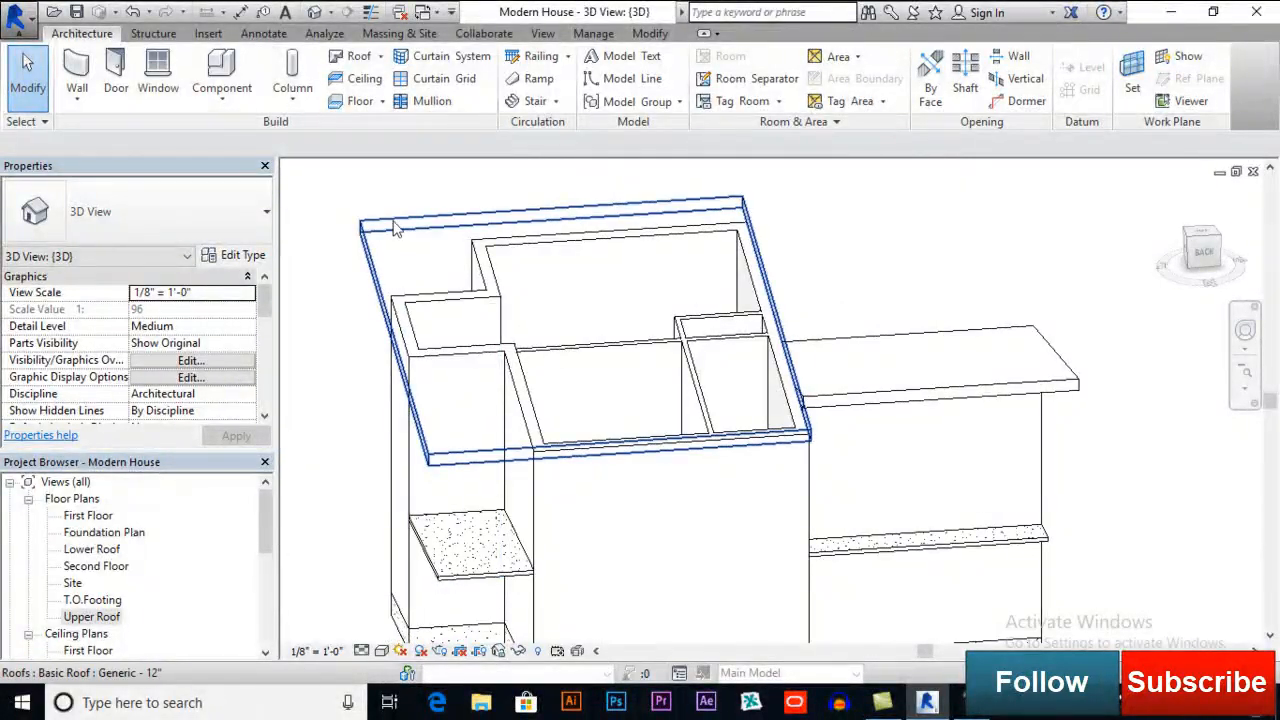
pyautogui.click(398, 229)
pyautogui.rightClick(397, 229)
pyautogui.moveTo(505, 332)
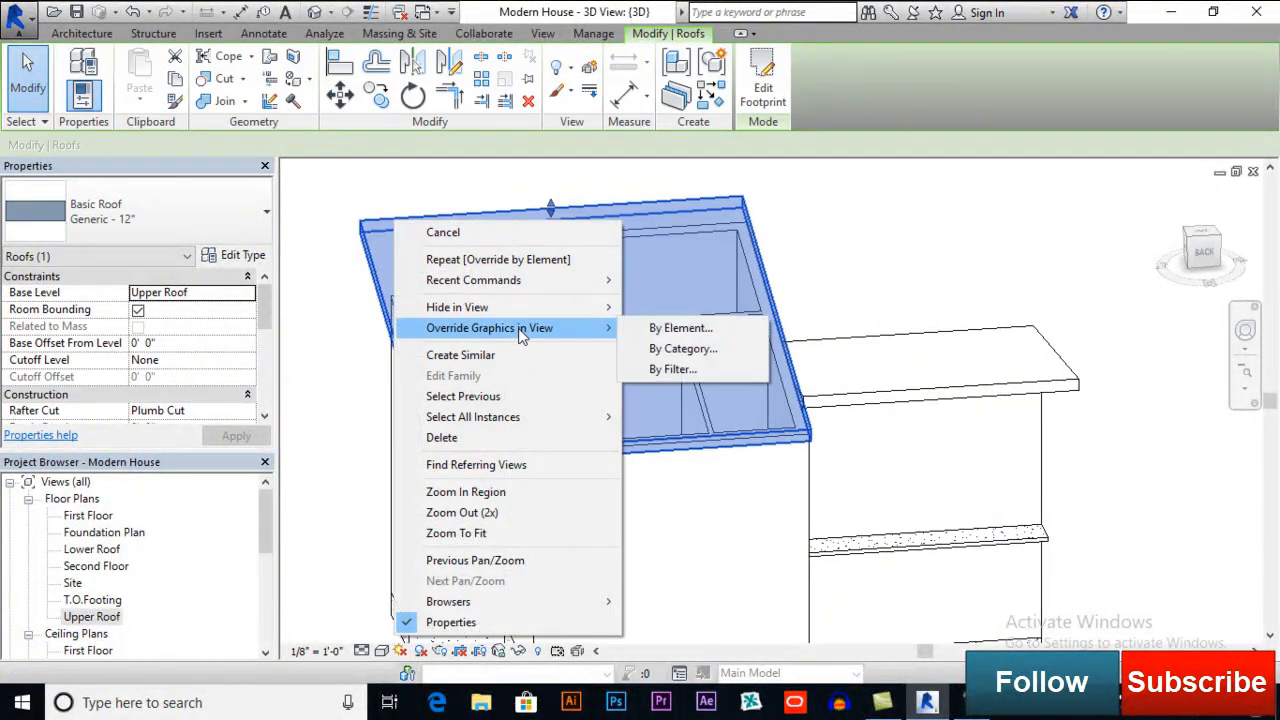
pyautogui.click(662, 328)
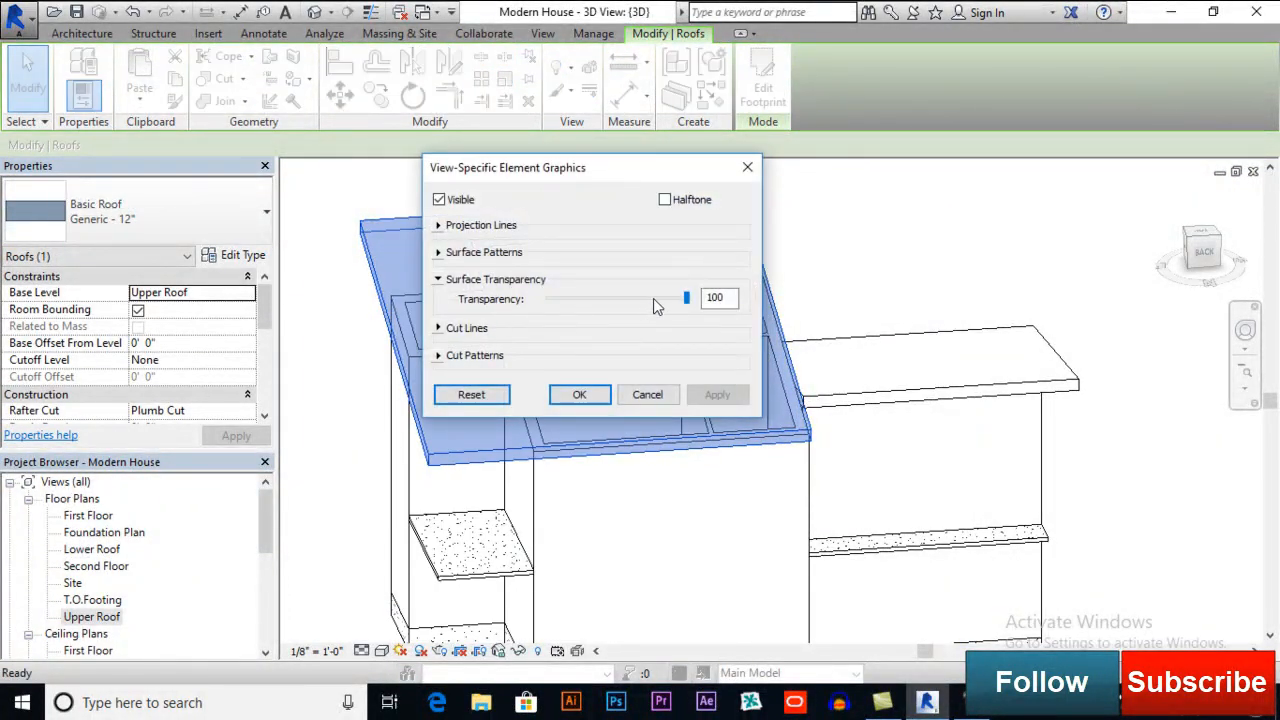
pyautogui.moveTo(687, 300); pyautogui.dragTo(497, 306)
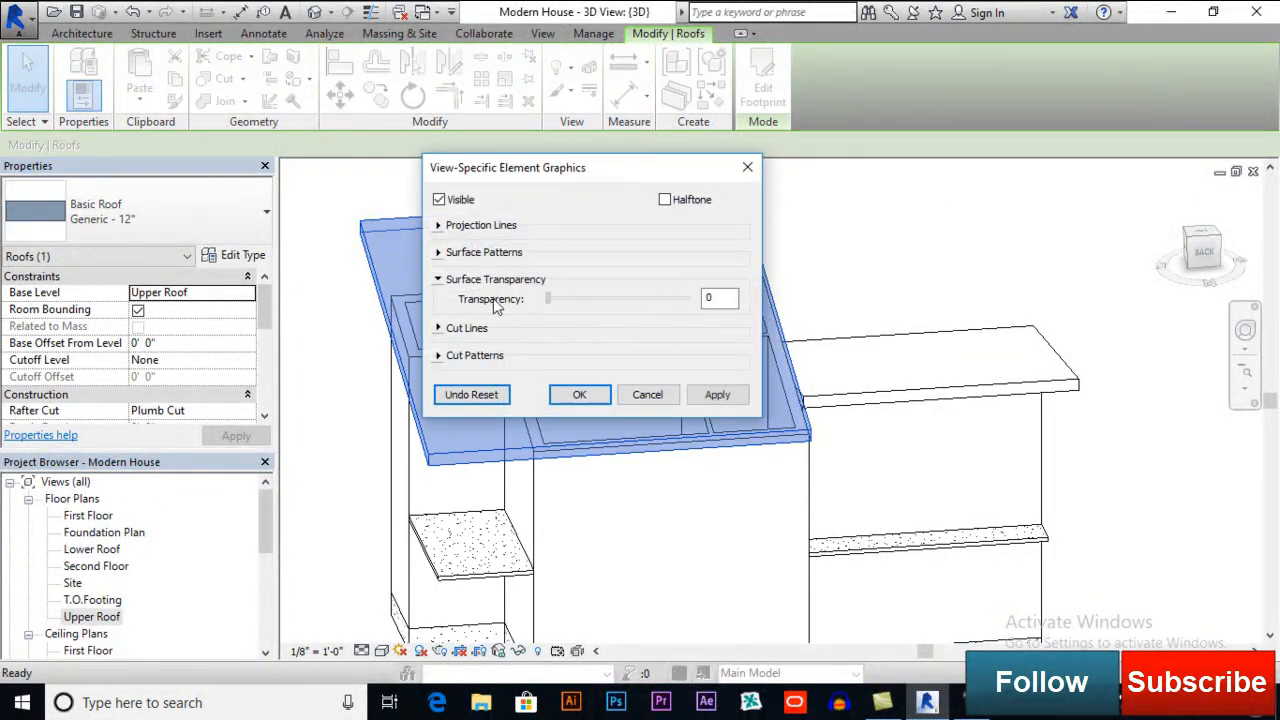
pyautogui.click(717, 396)
pyautogui.click(578, 395)
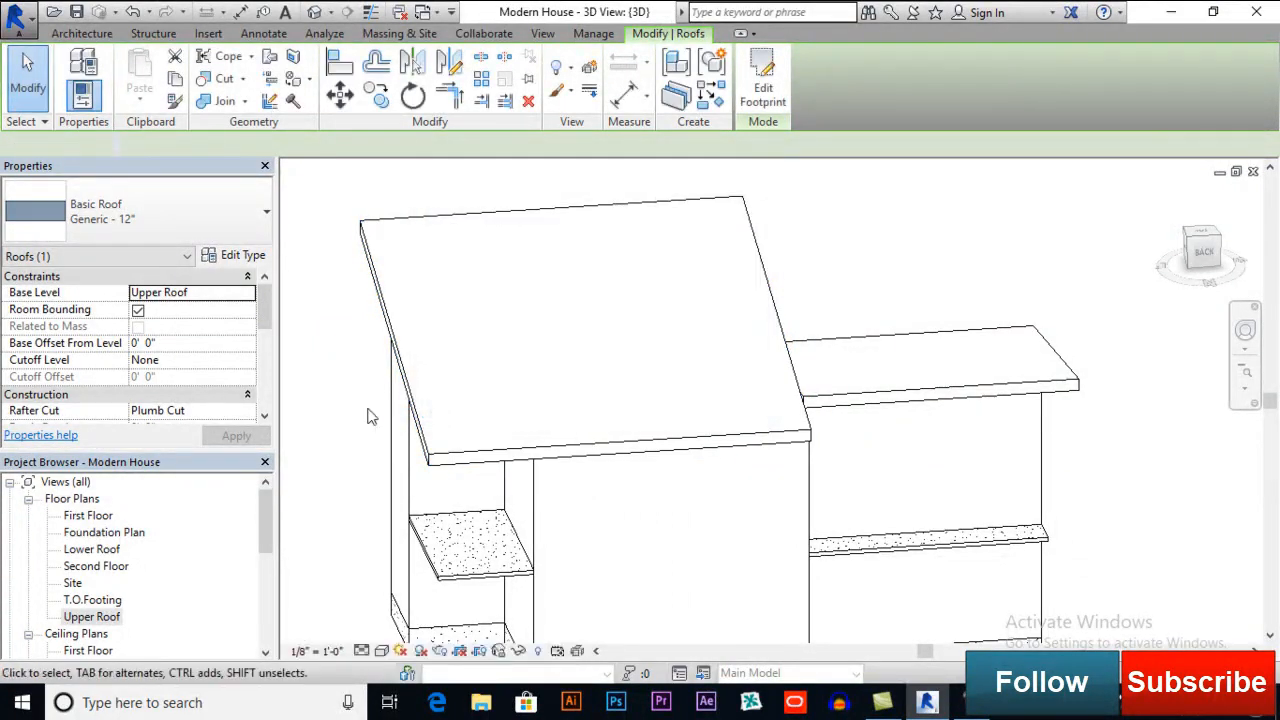
pyautogui.click(360, 406)
pyautogui.keyDown('shift'); pyautogui.moveTo(443, 423); pyautogui.dragTo(909, 420, button='middle'); pyautogui.keyUp('shift')
pyautogui.keyDown('shift'); pyautogui.moveTo(863, 452); pyautogui.dragTo(745, 438, button='middle'); pyautogui.keyUp('shift')
pyautogui.moveTo(845, 426); pyautogui.dragTo(806, 448, button='middle')
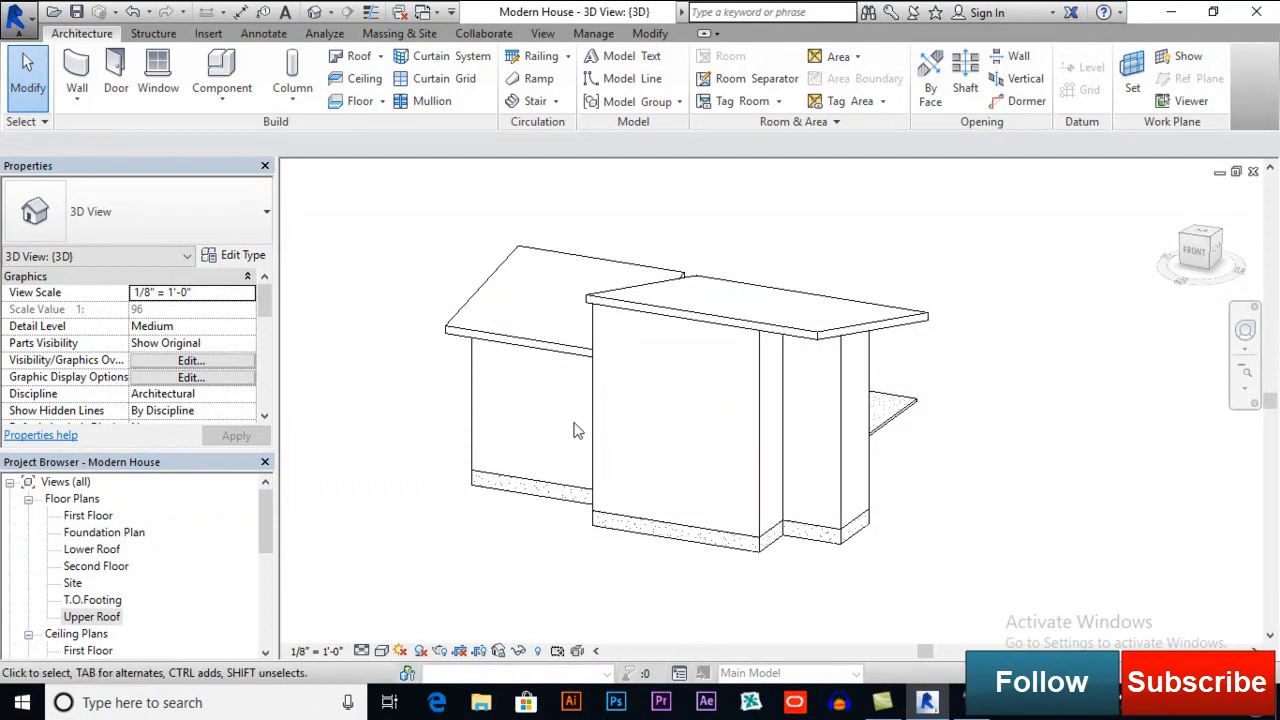
pyautogui.moveTo(563, 434)
pyautogui.keyDown('shift'); pyautogui.mouseDown(button='middle')
pyautogui.moveTo(586, 443)
pyautogui.moveTo(574, 440)
pyautogui.mouseUp(button='middle'); pyautogui.keyUp('shift')
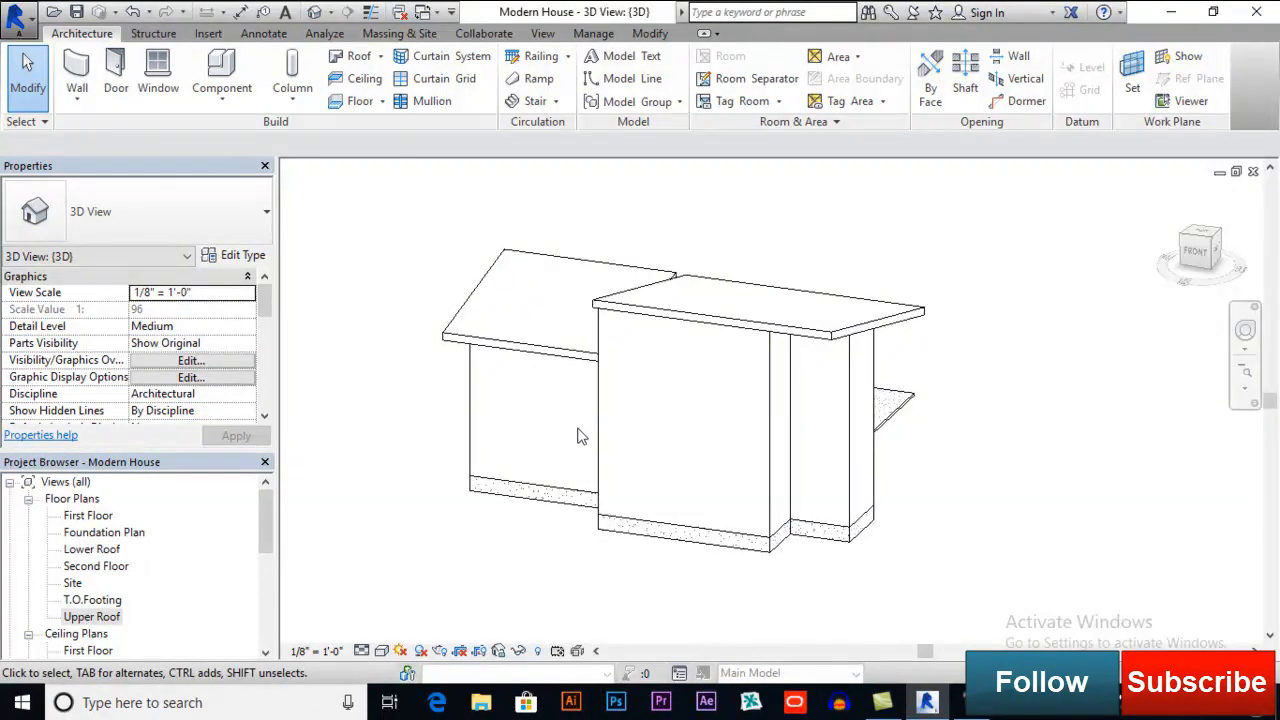